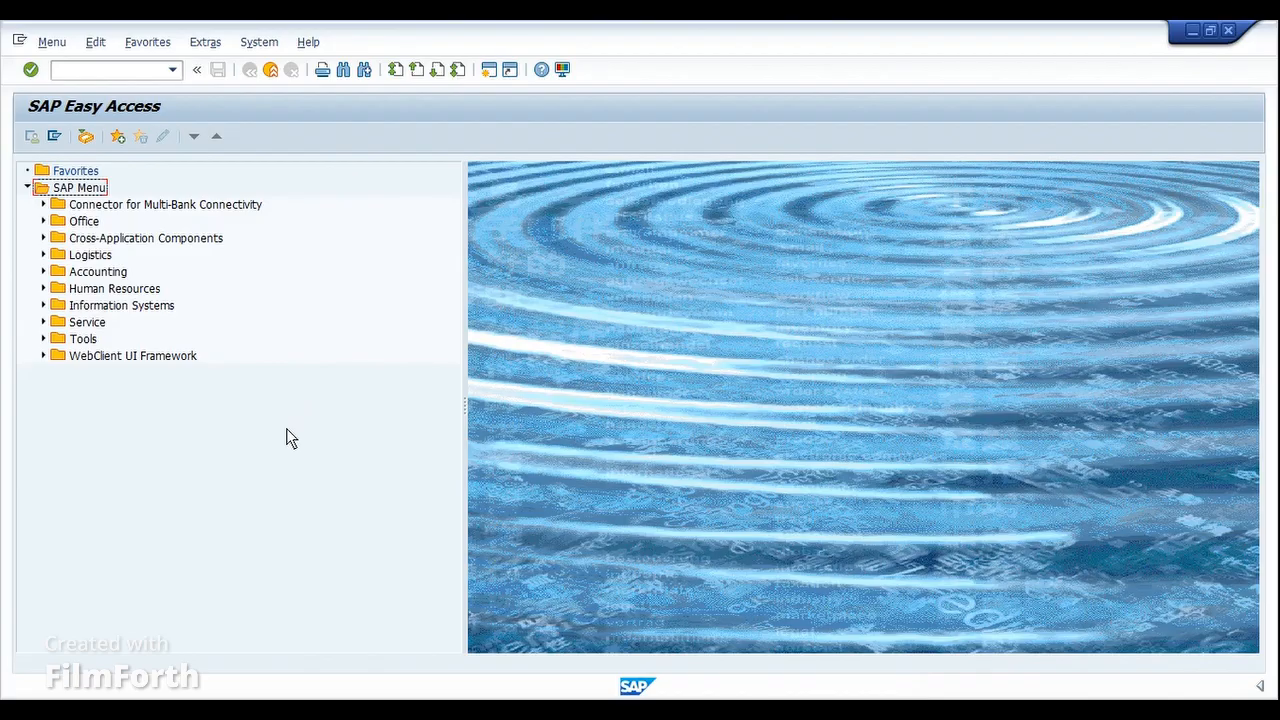
- Open the Stock/Requirements List (transaction MD04) for material FG126 in plant 1710
{"action": "key", "text": "ctrl+slash"}
{"action": "type", "text": "/nmd04"}
{"action": "key", "text": "Return"}
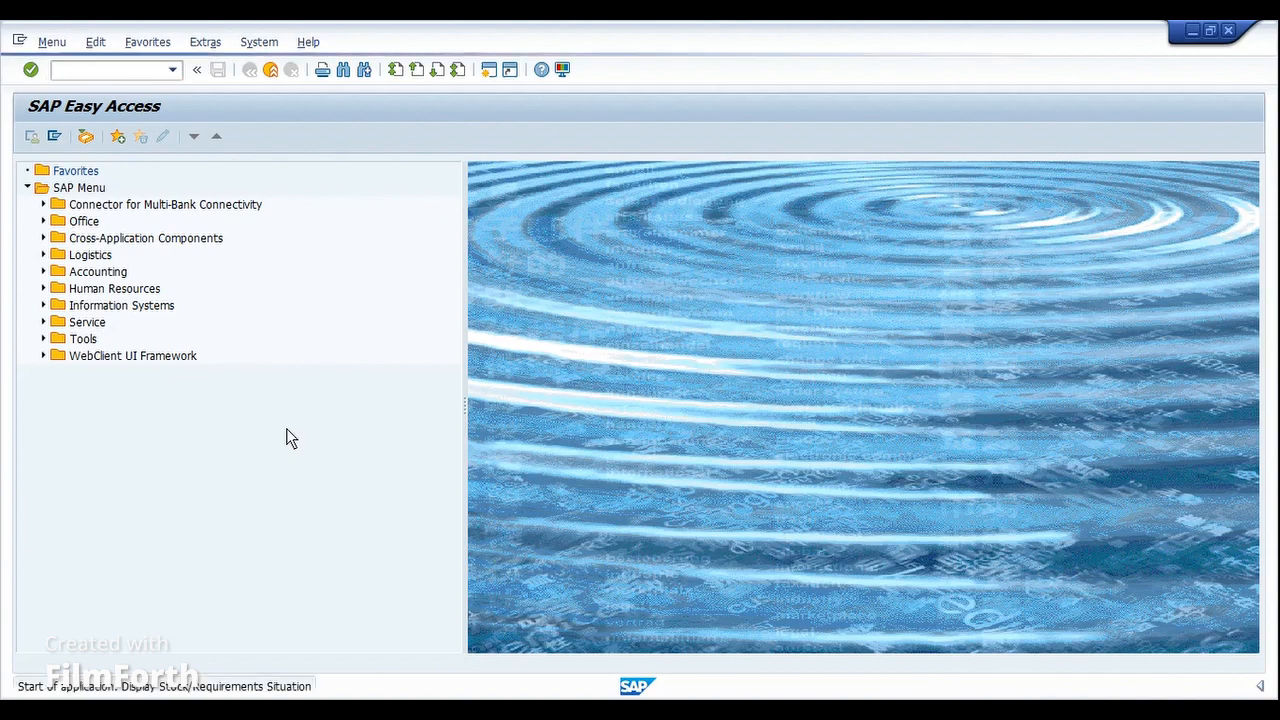
{"action": "key", "text": "Down"}
{"action": "key", "text": "Down"}
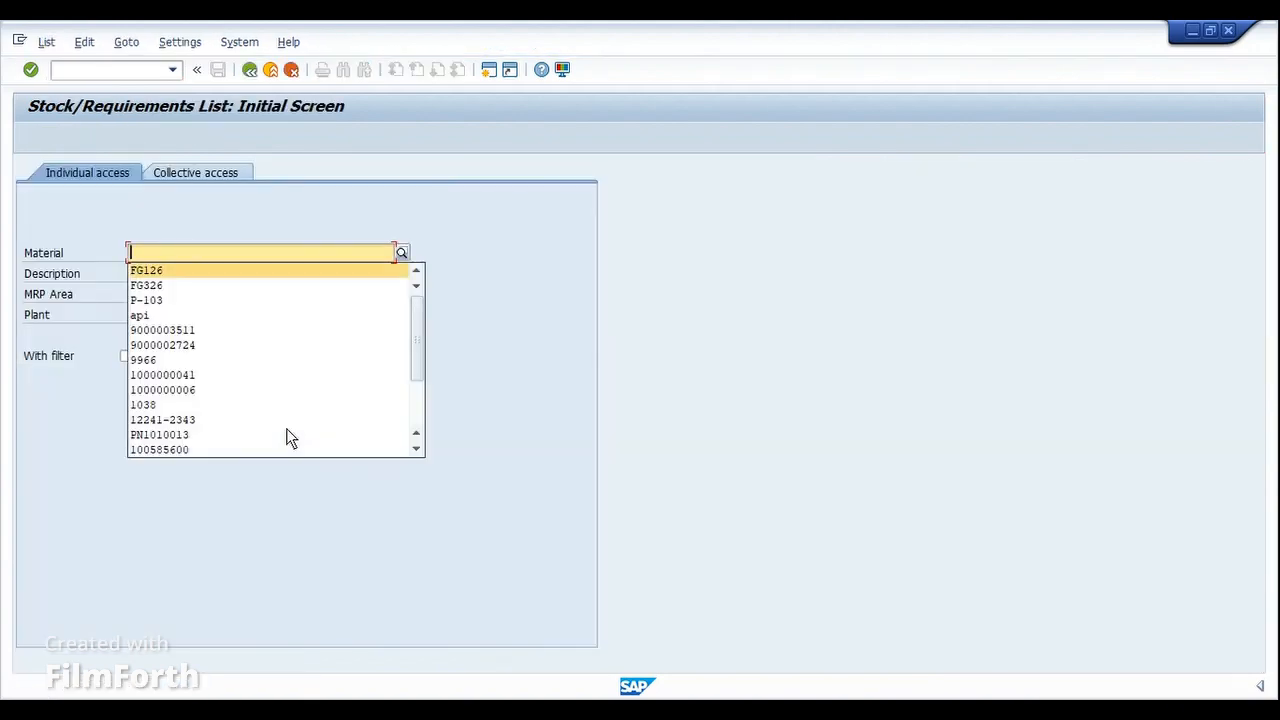
{"action": "key", "text": "Return"}
{"action": "key", "text": "Tab"}
{"action": "key", "text": "Tab"}
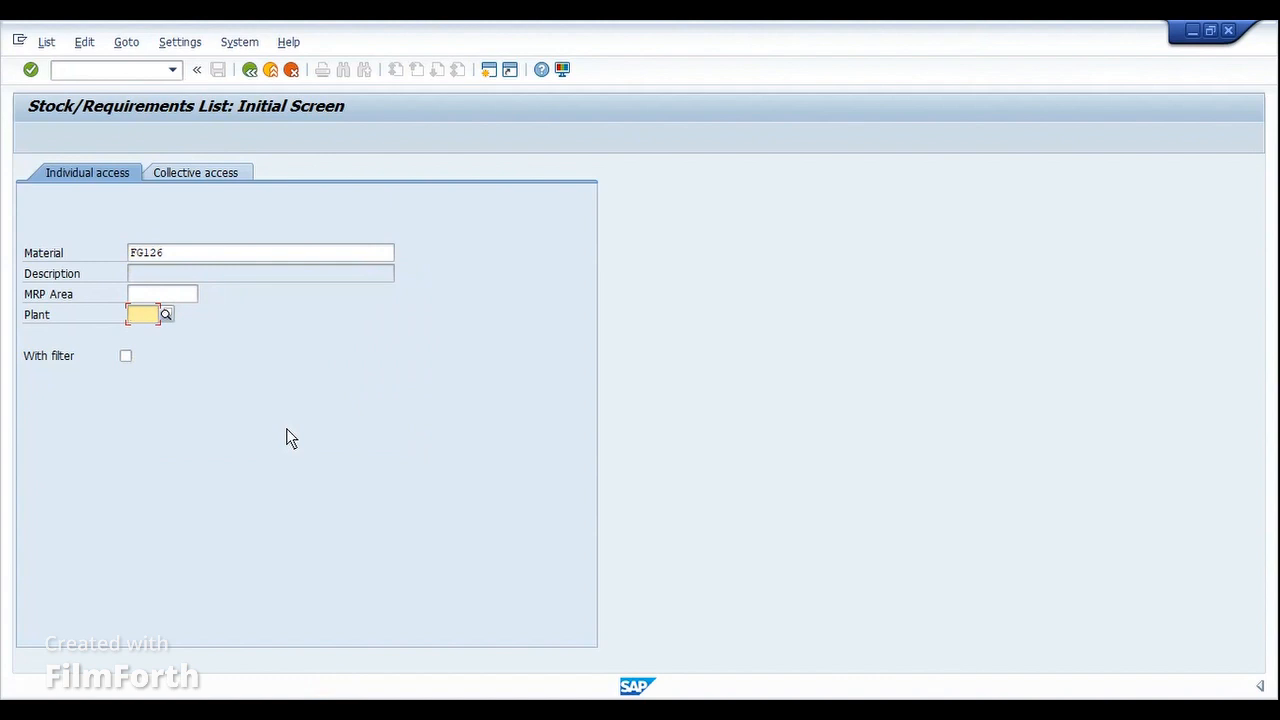
{"action": "type", "text": "1710"}
{"action": "key", "text": "Return"}
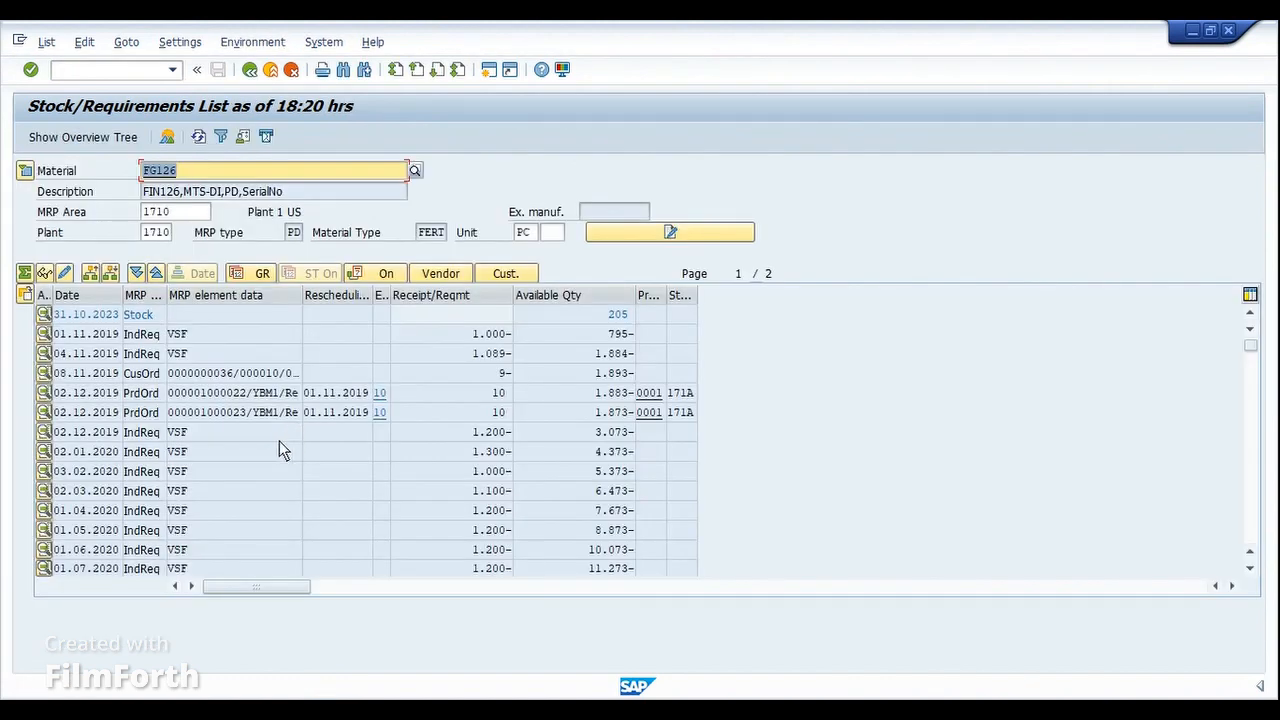
- Widen the MRP element data column and examine the entries down to the end of the stock/requirements list
{"action": "left_click_drag", "start_coordinate": [302, 301], "coordinate": [322, 301]}
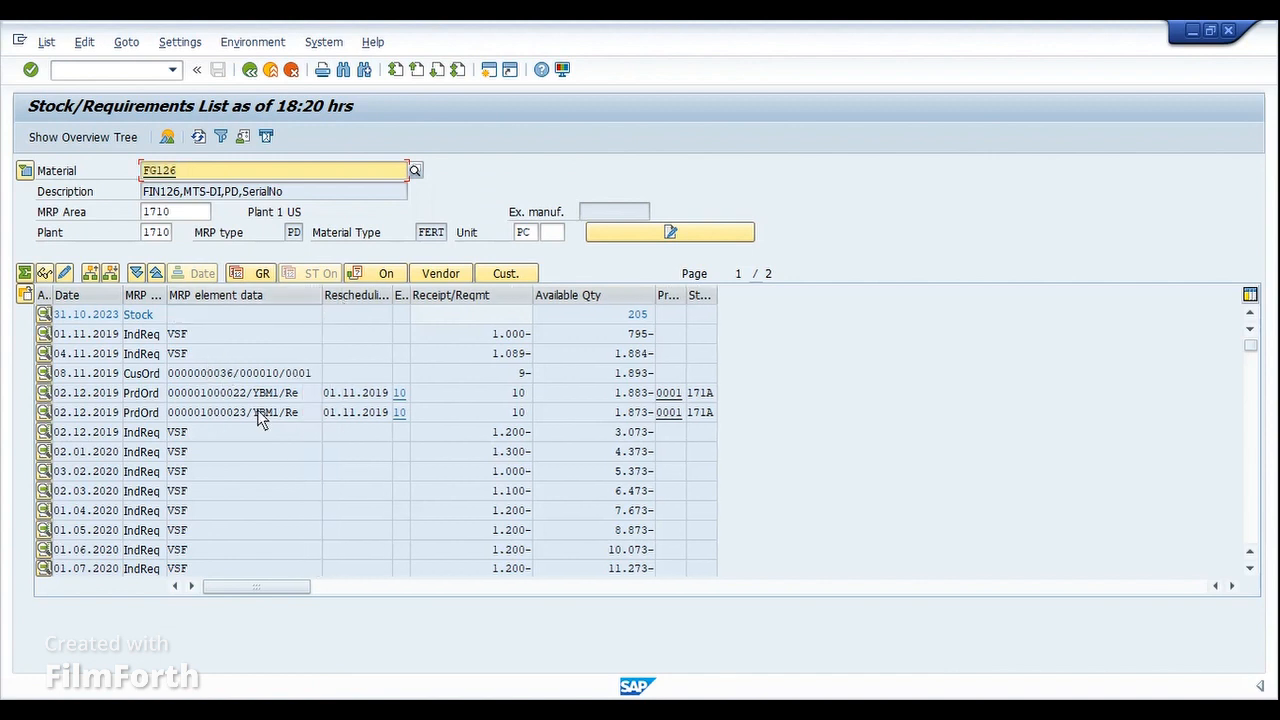
{"action": "left_click", "coordinate": [230, 424]}
{"action": "key", "text": "Page_Down"}
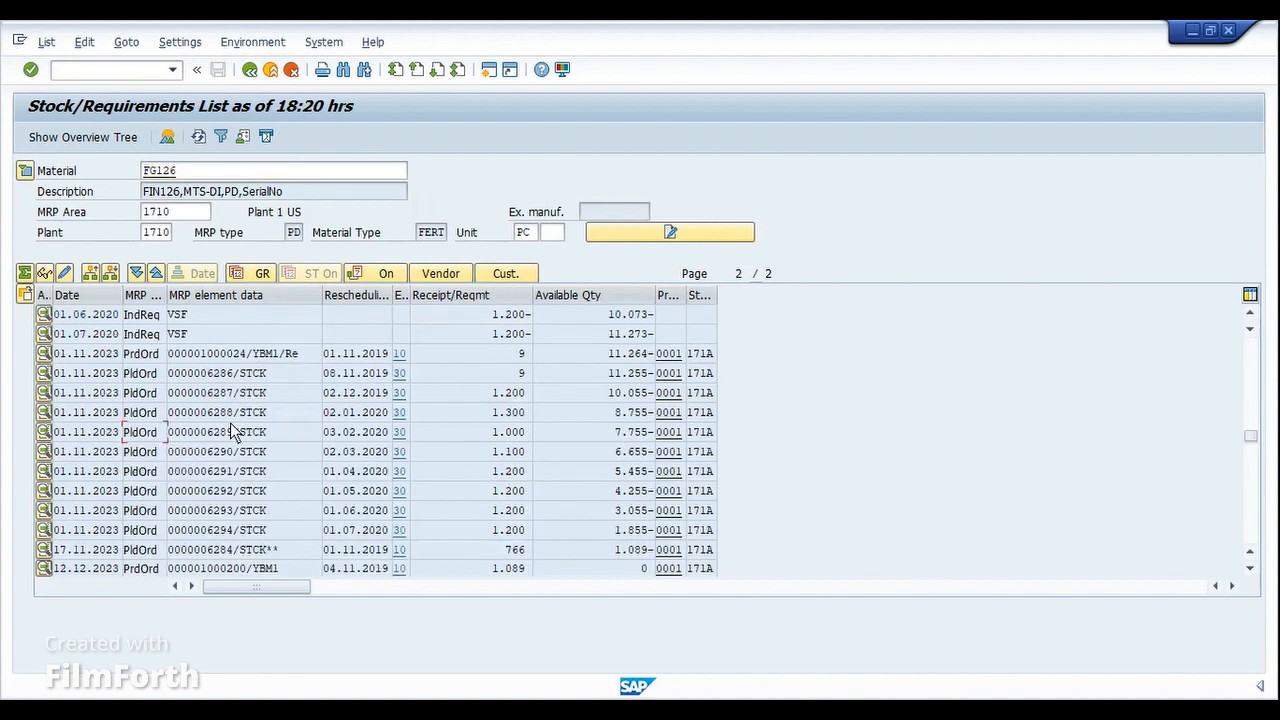
{"action": "key", "text": "Left"}
{"action": "scroll", "coordinate": [250, 528], "scroll_direction": "down", "scroll_amount": 1}
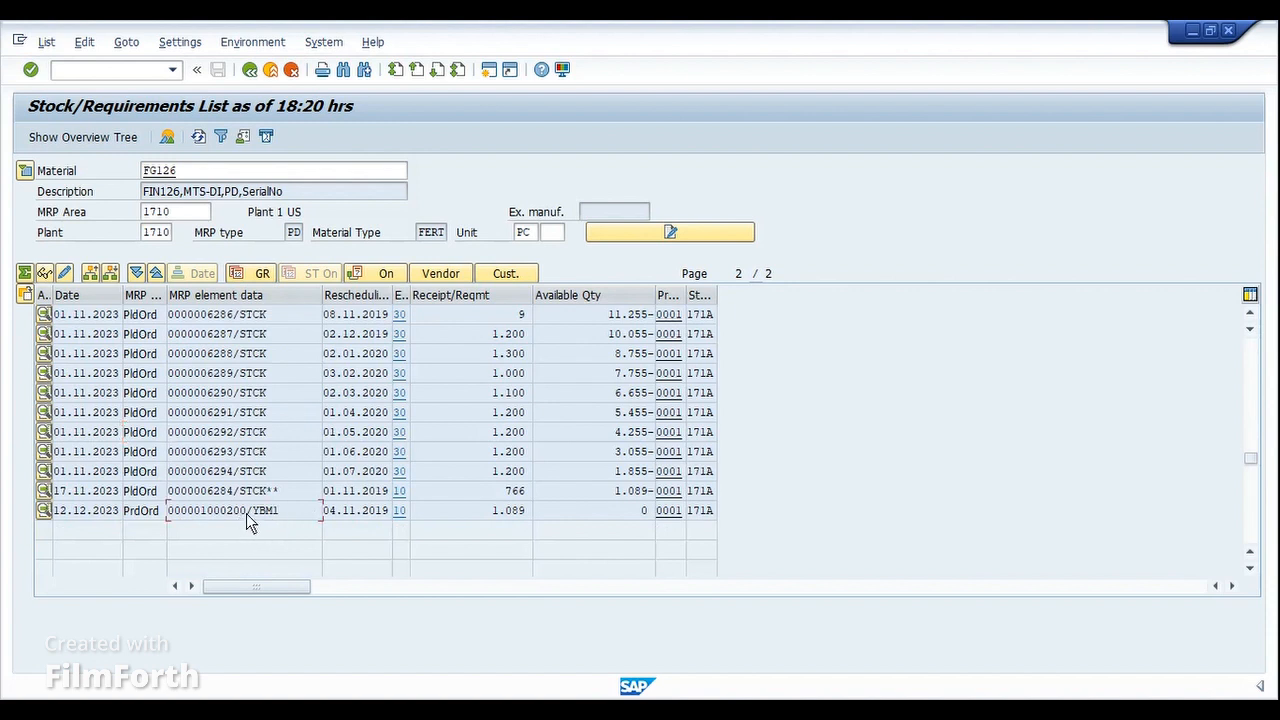
- Display the production order dated 12.12.2023 and examine its operation overview, narrowing the Operation Short Text column
{"action": "left_click", "coordinate": [200, 512]}
{"action": "double_click", "coordinate": [217, 515]}
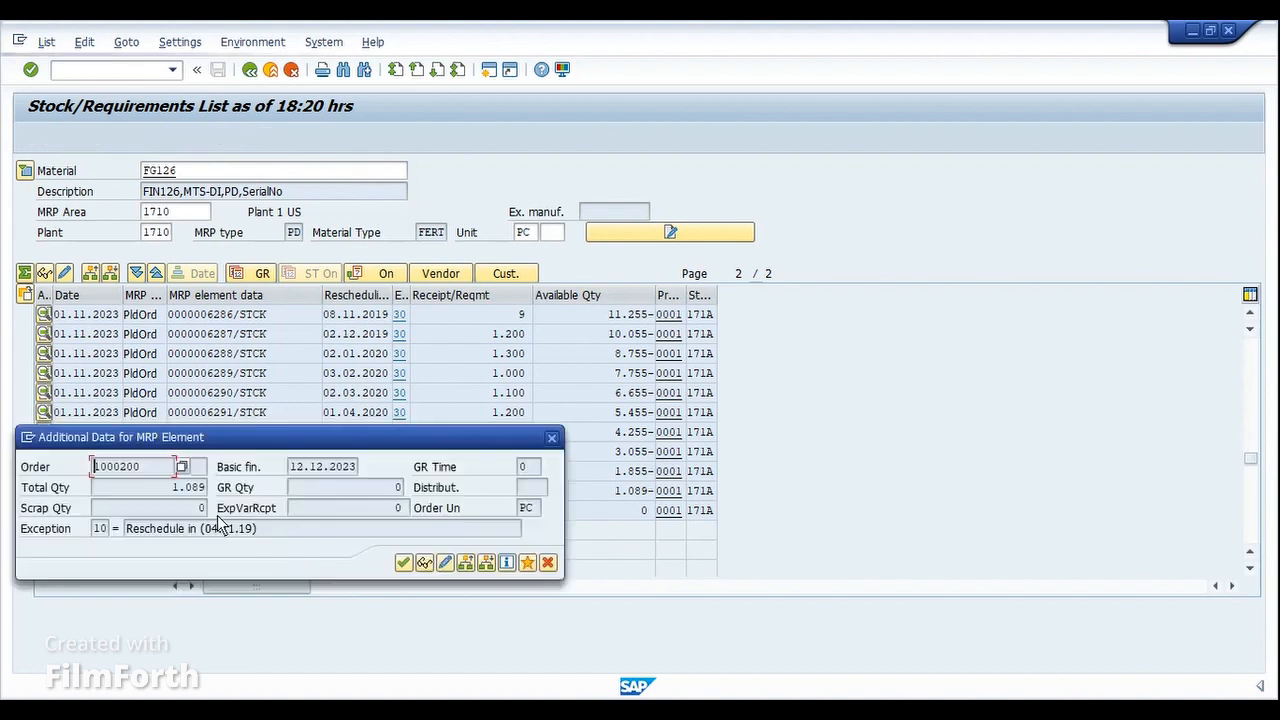
{"action": "left_click", "coordinate": [425, 563]}
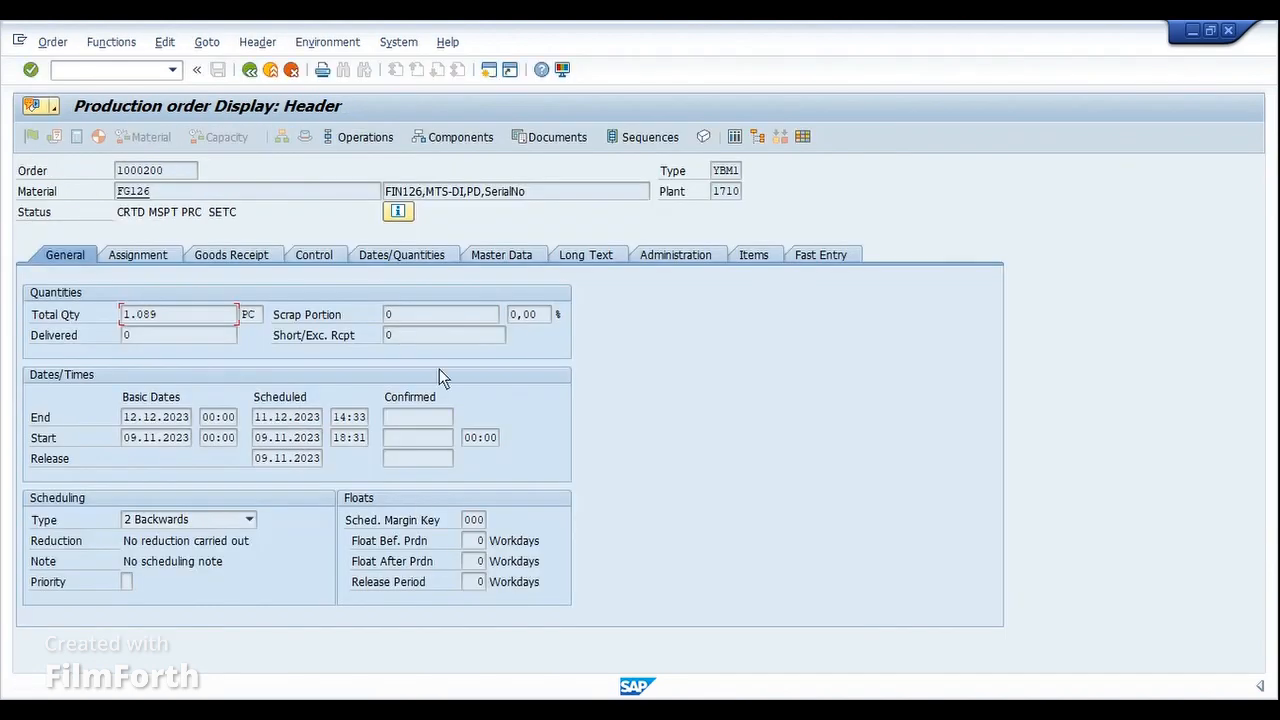
{"action": "left_click", "coordinate": [366, 137]}
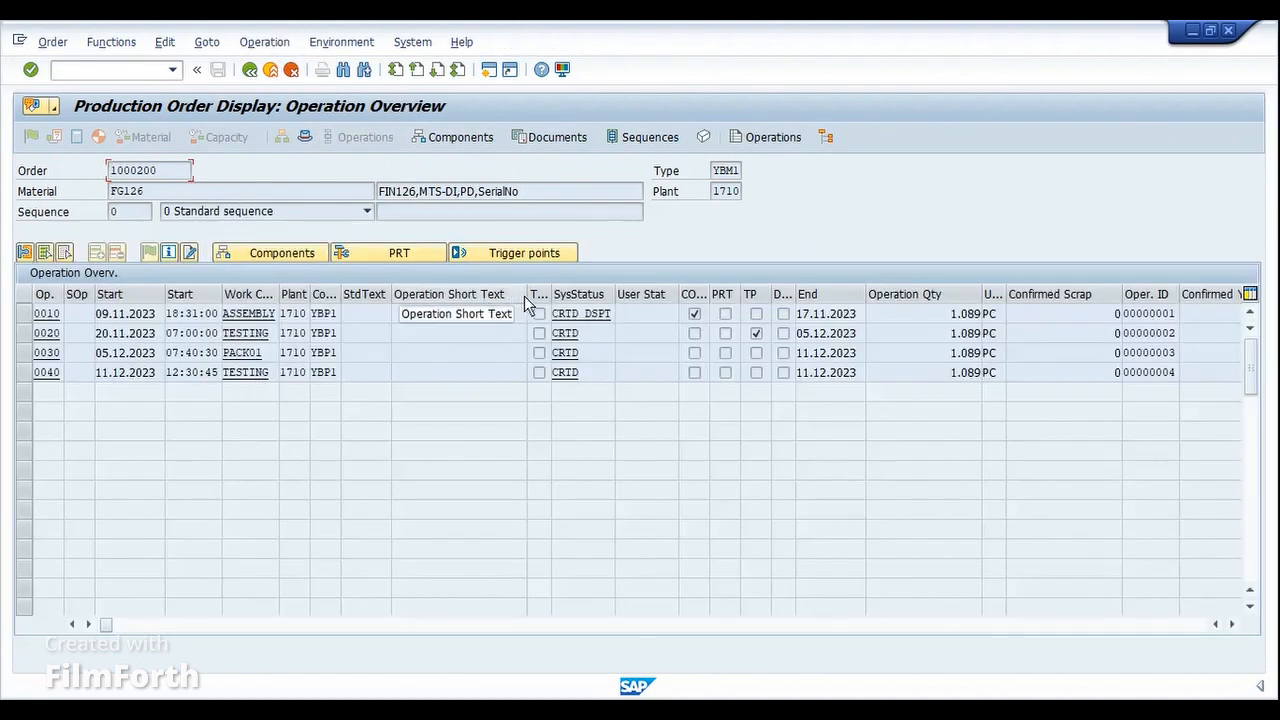
{"action": "left_click_drag", "start_coordinate": [527, 295], "coordinate": [436, 295]}
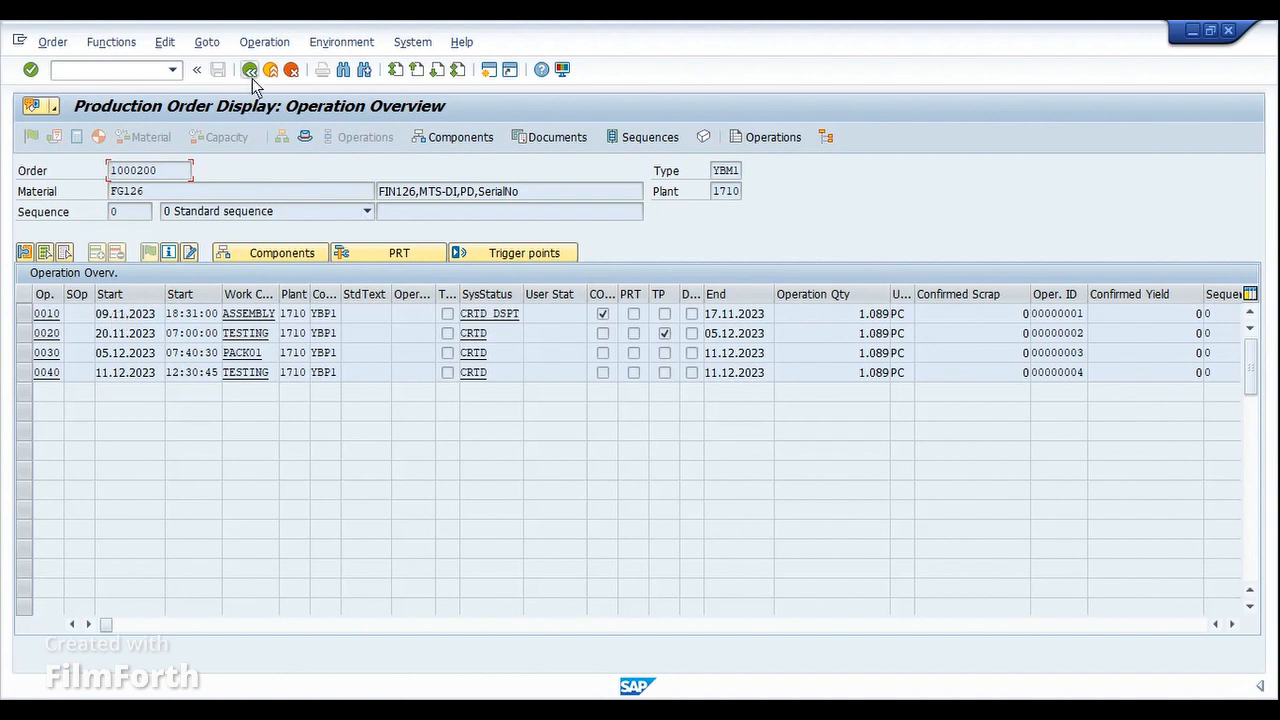
- Open single-item, multi-level planning with transaction MD02
{"action": "key", "text": "ctrl+slash"}
{"action": "type", "text": "/nmd02"}
{"action": "key", "text": "Return"}
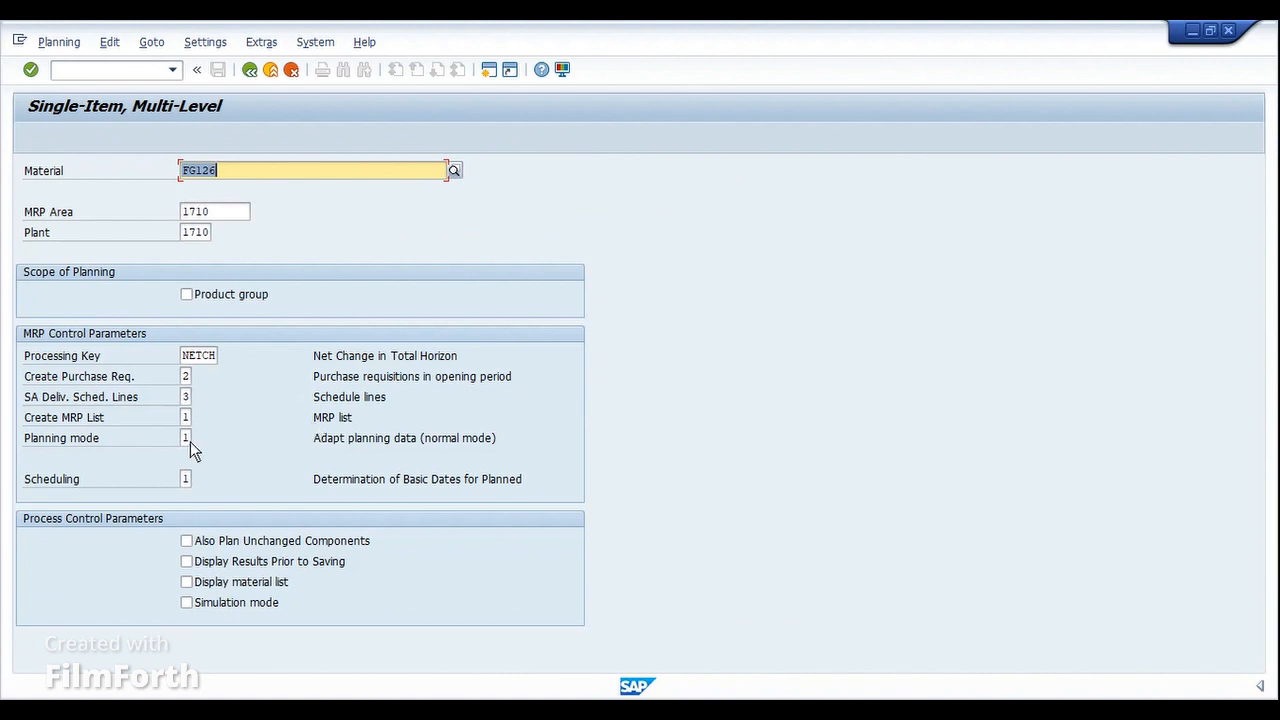
- Review the Scheduling choices for planned orders: basic date determination versus lead time scheduling and capacity planning
{"action": "left_click", "coordinate": [195, 481]}
{"action": "key", "text": "F4"}
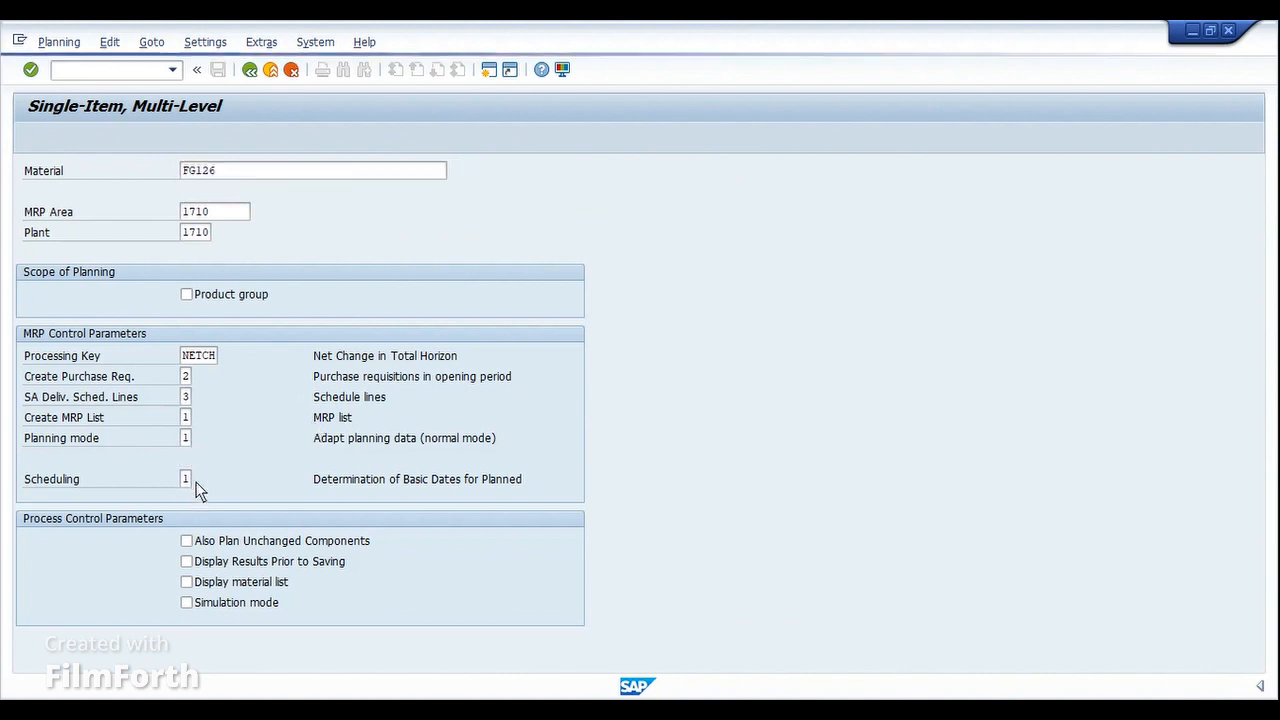
{"action": "left_click_drag", "start_coordinate": [342, 503], "coordinate": [502, 288]}
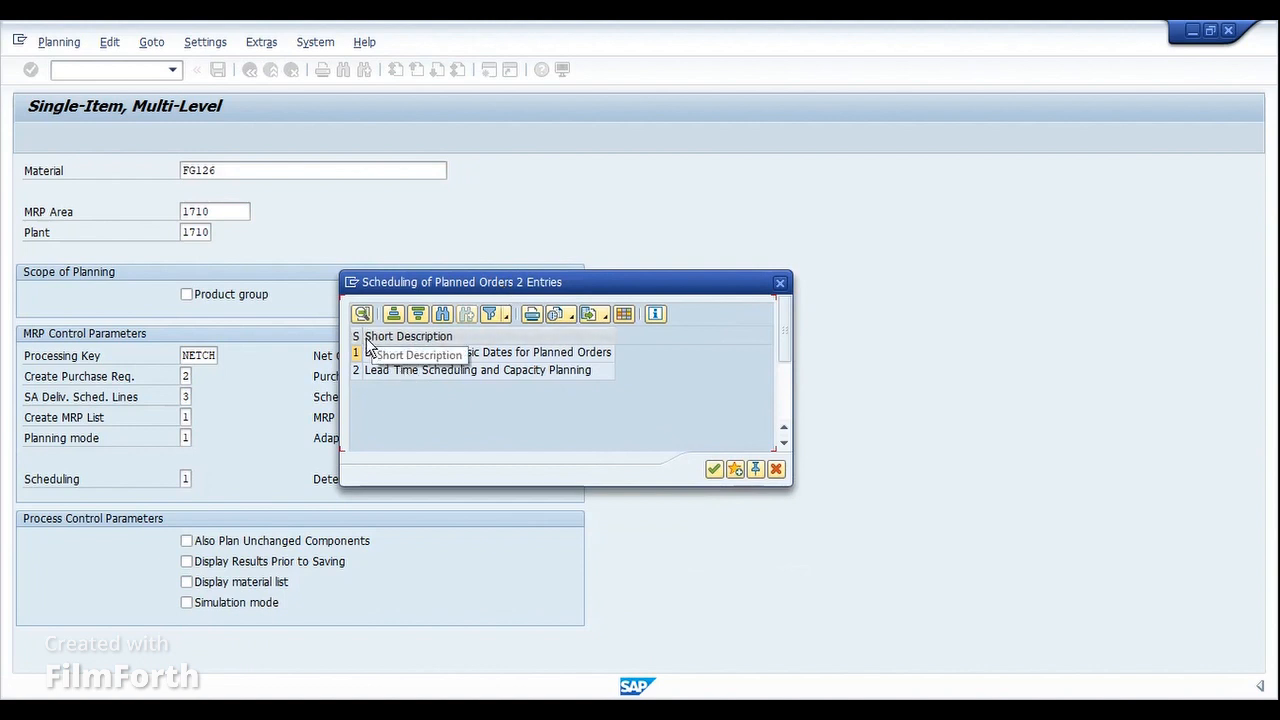
{"action": "left_click_drag", "start_coordinate": [363, 338], "coordinate": [390, 341]}
{"action": "left_click", "coordinate": [497, 355]}
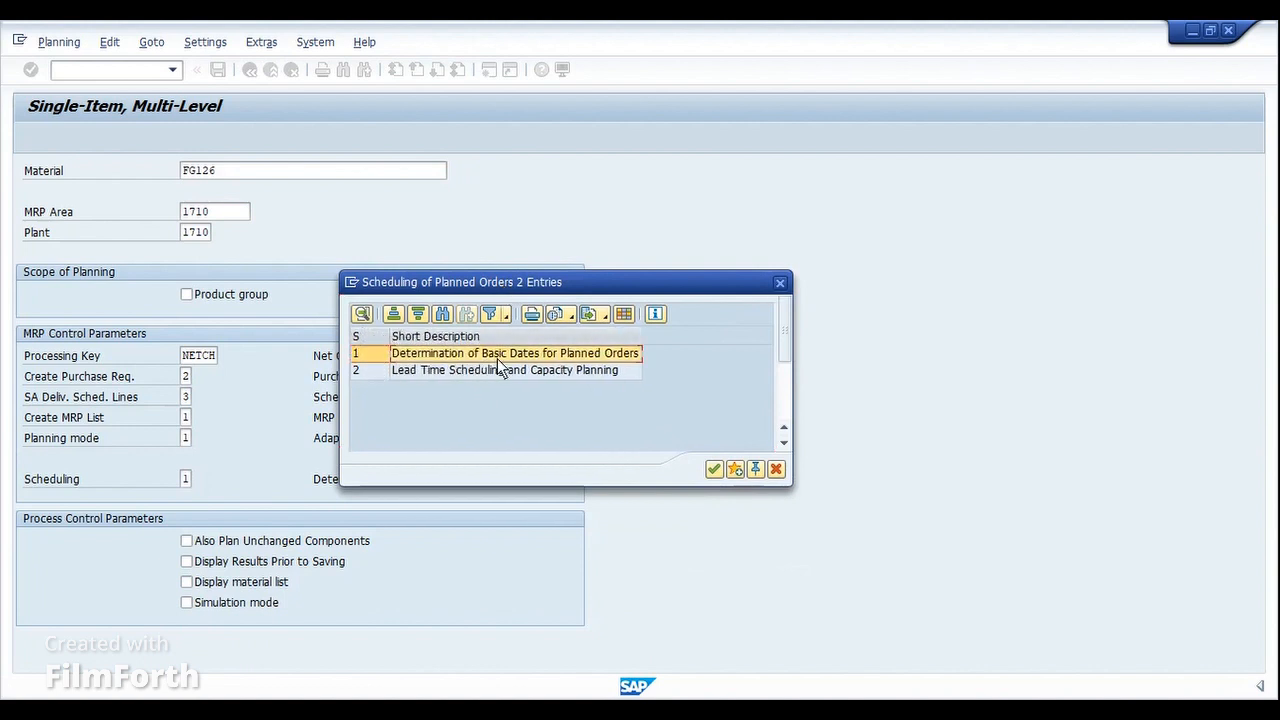
{"action": "left_click", "coordinate": [431, 376]}
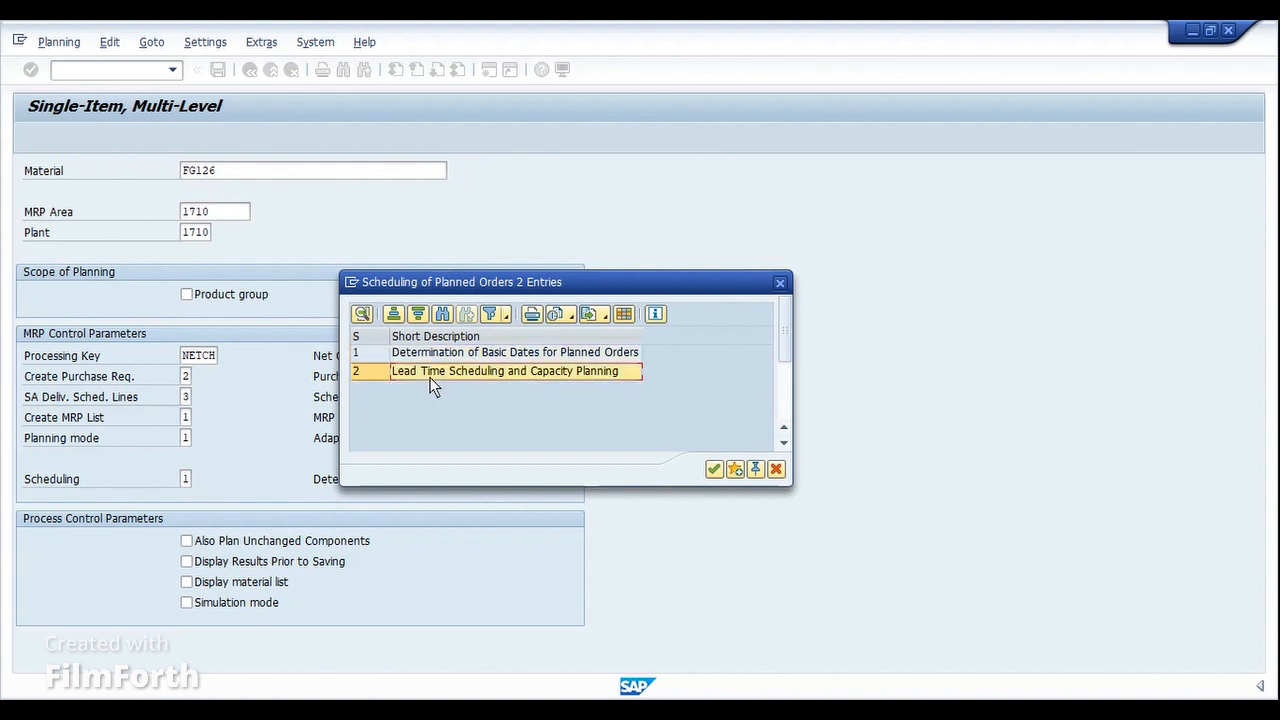
{"action": "double_click", "coordinate": [376, 374]}
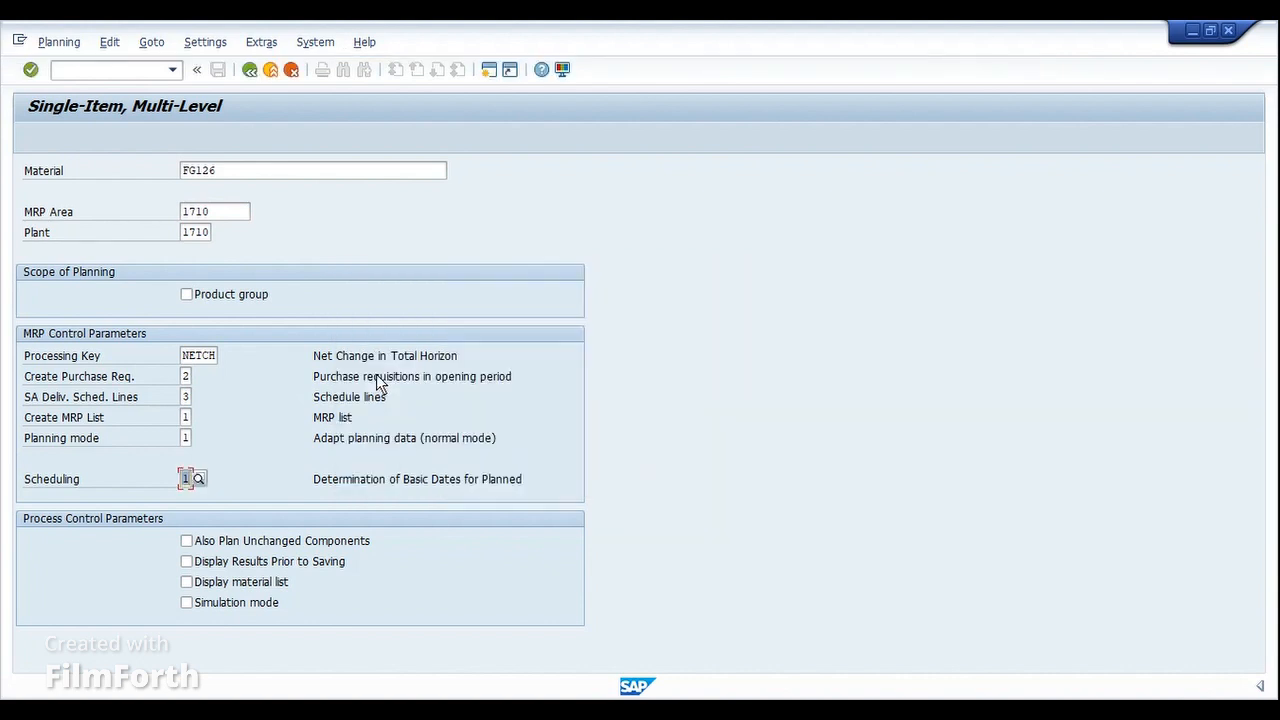
- Open transaction MD04 in a new session for FG126 and find the planned orders at the end of the list
{"action": "key", "text": "ctrl+slash"}
{"action": "type", "text": "/omd04"}
{"action": "key", "text": "Return"}
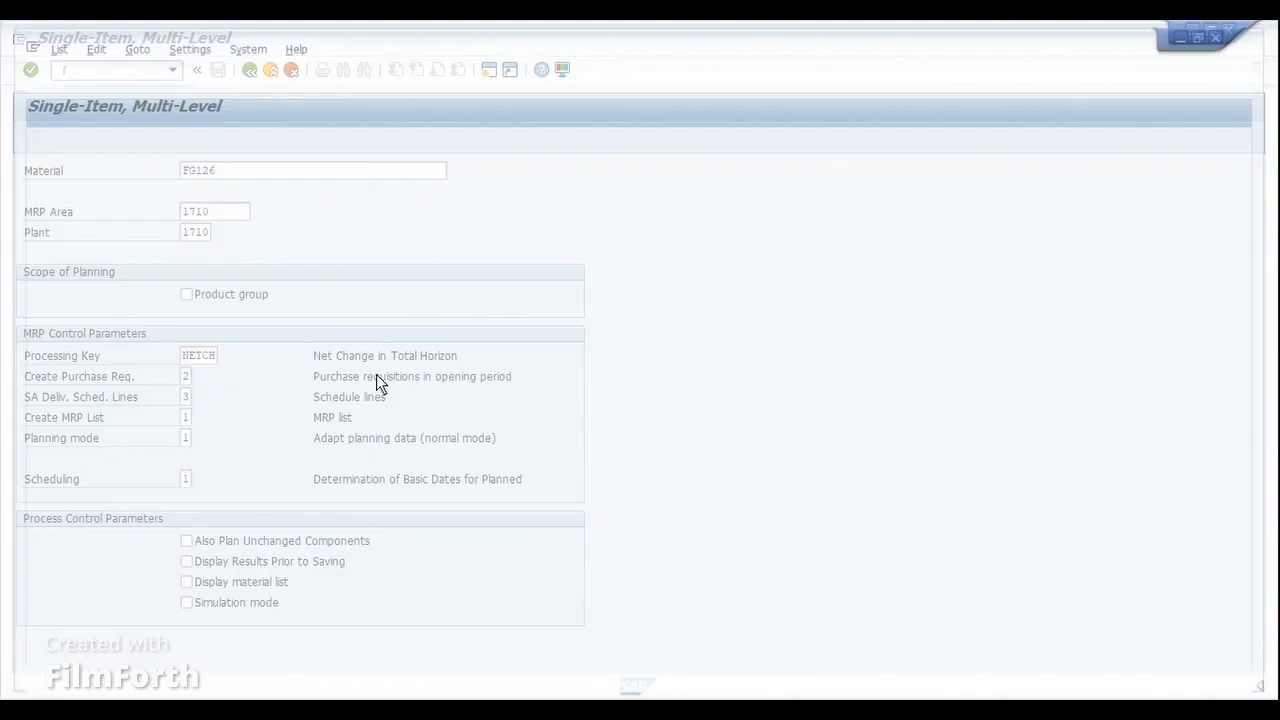
{"action": "key", "text": "Return"}
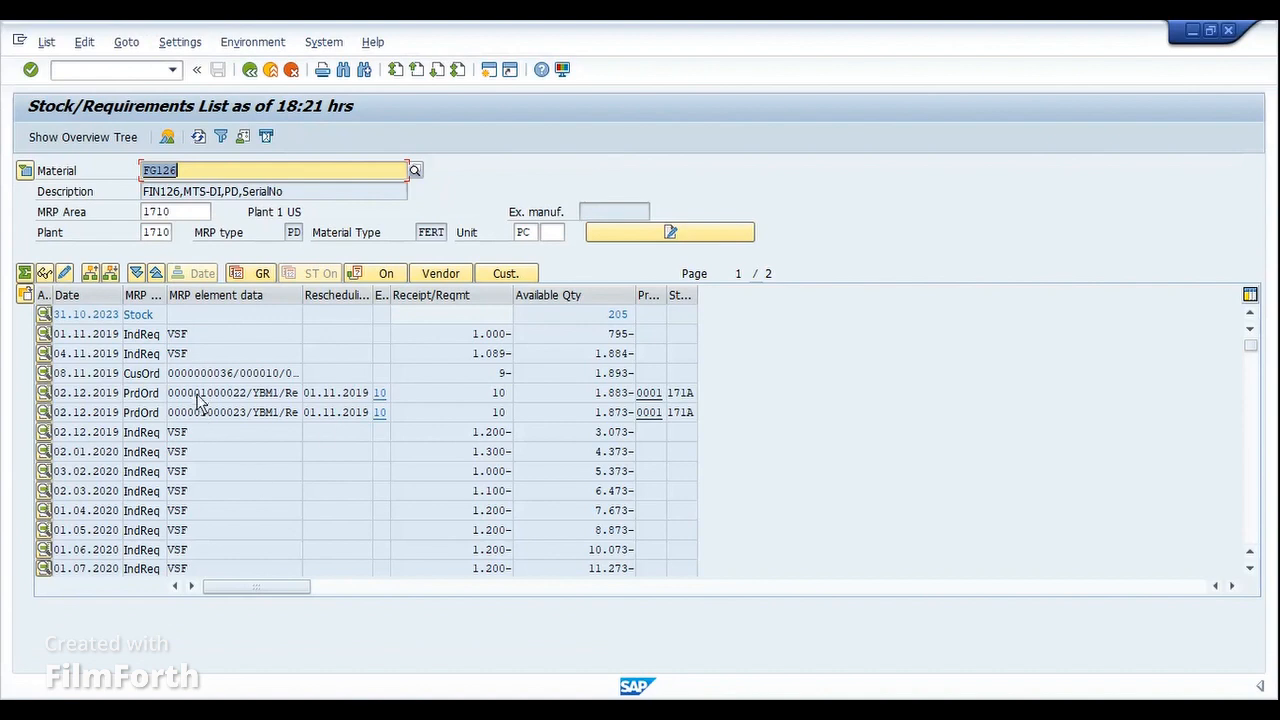
{"action": "scroll", "coordinate": [252, 456], "scroll_direction": "down", "scroll_amount": 3}
{"action": "scroll", "coordinate": [237, 478], "scroll_direction": "down", "scroll_amount": 1}
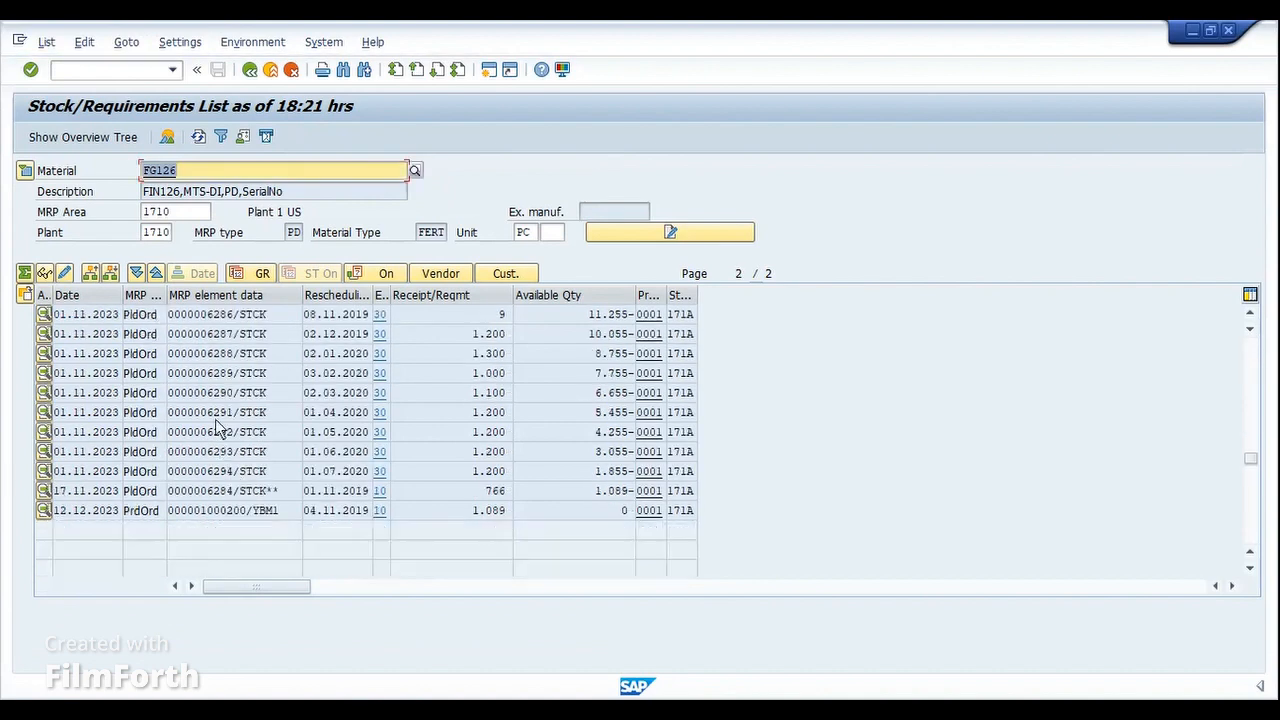
- Display the planned order with rescheduling date 02.03.2020 and examine its detailed scheduling
{"action": "double_click", "coordinate": [199, 398]}
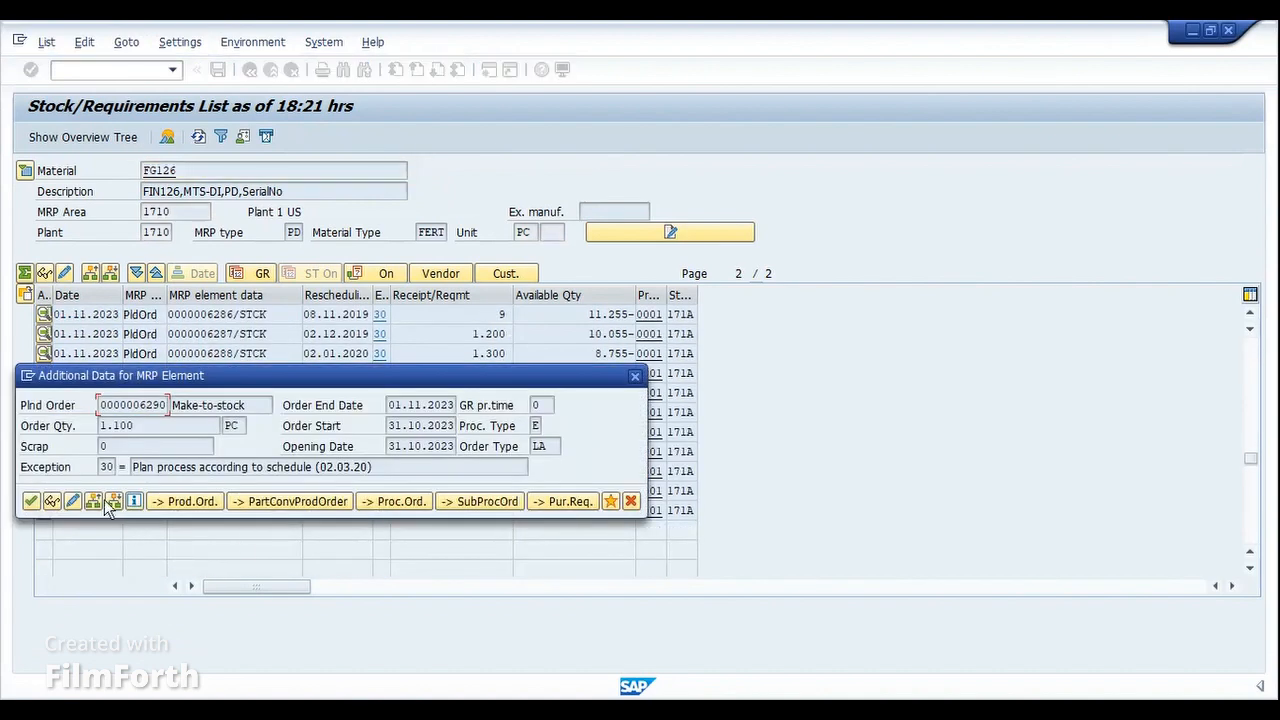
{"action": "left_click", "coordinate": [54, 500]}
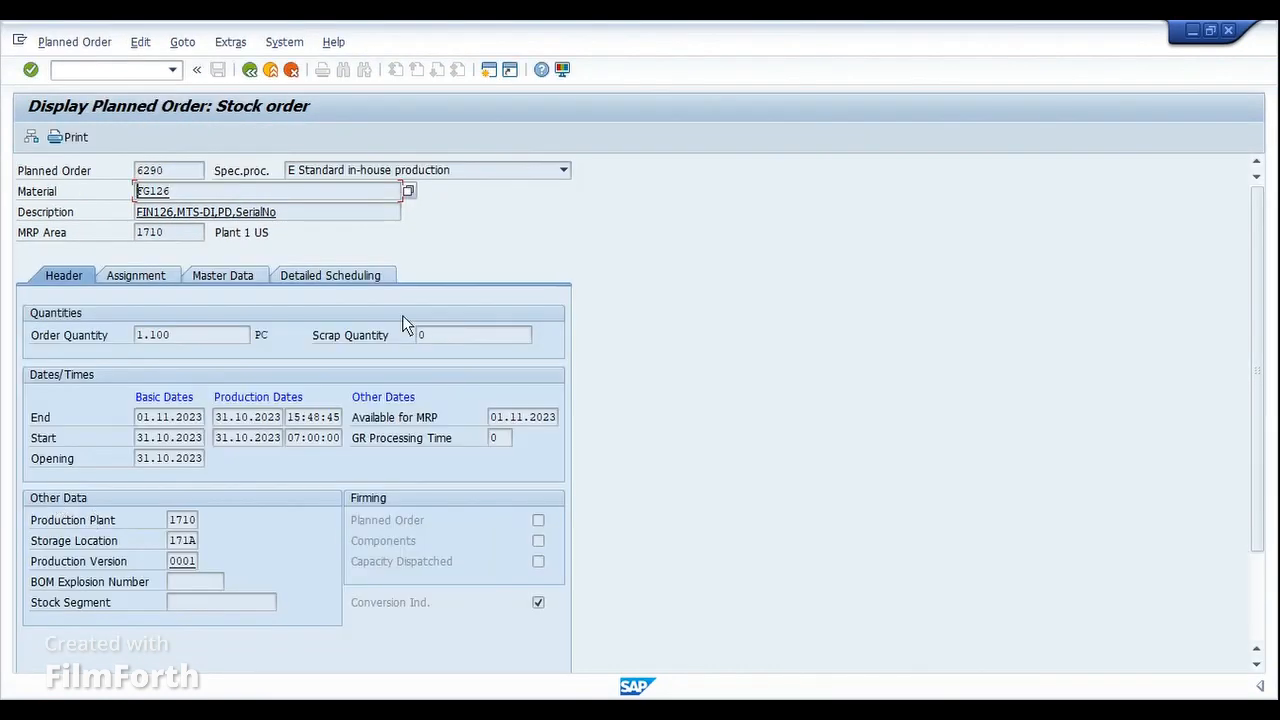
{"action": "left_click", "coordinate": [305, 279]}
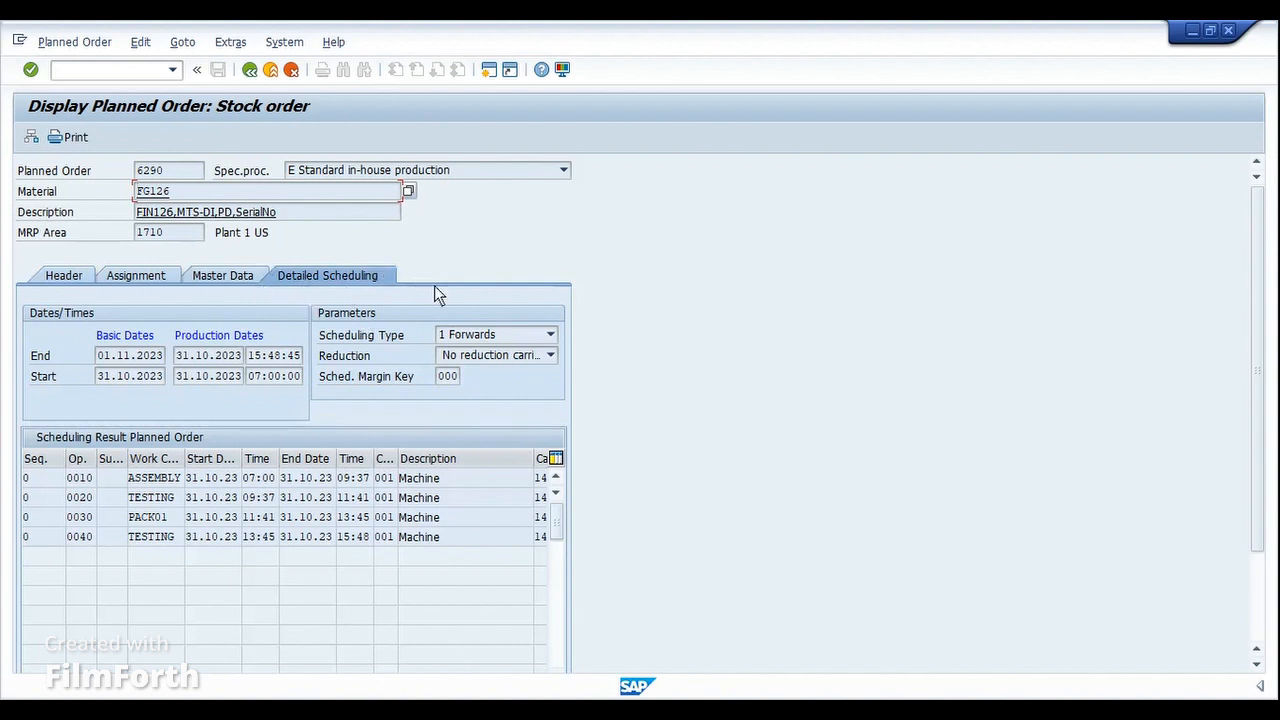
- Return to the multi-level planning session and choose Scheduling 1, Determination of Basic Dates for Planned Orders
{"action": "left_click", "coordinate": [528, 659]}
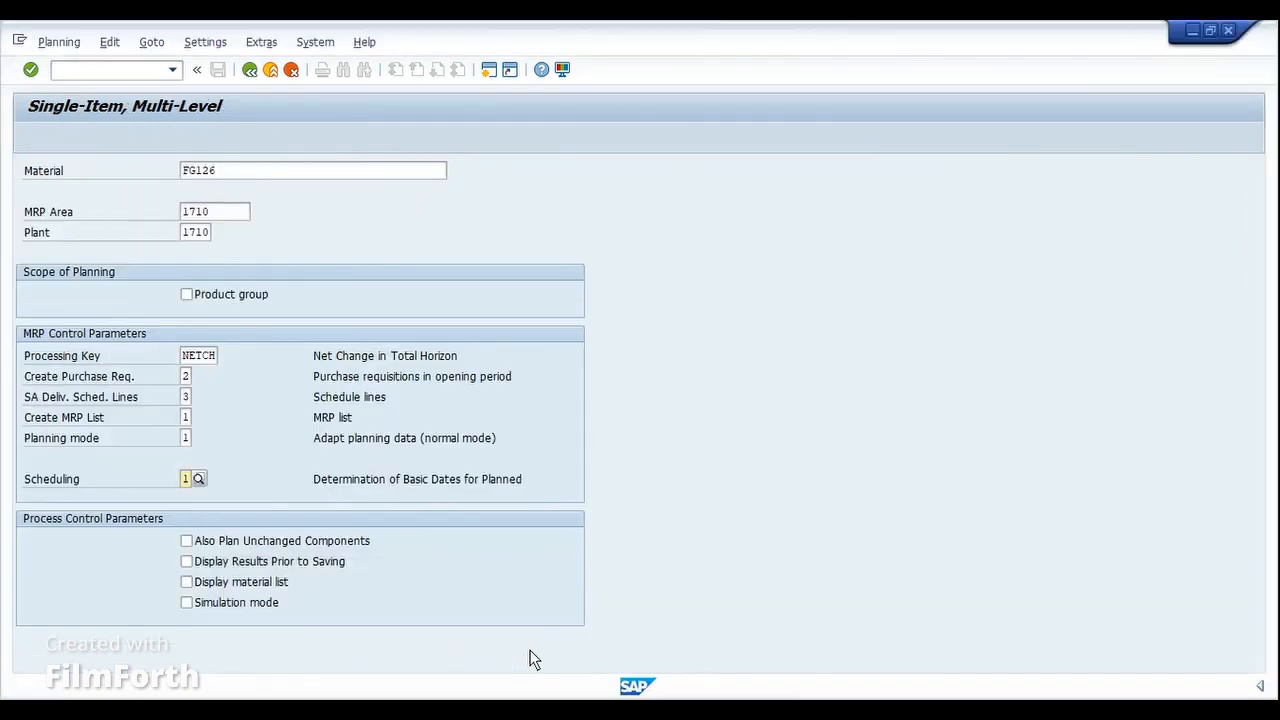
{"action": "left_click", "coordinate": [199, 479]}
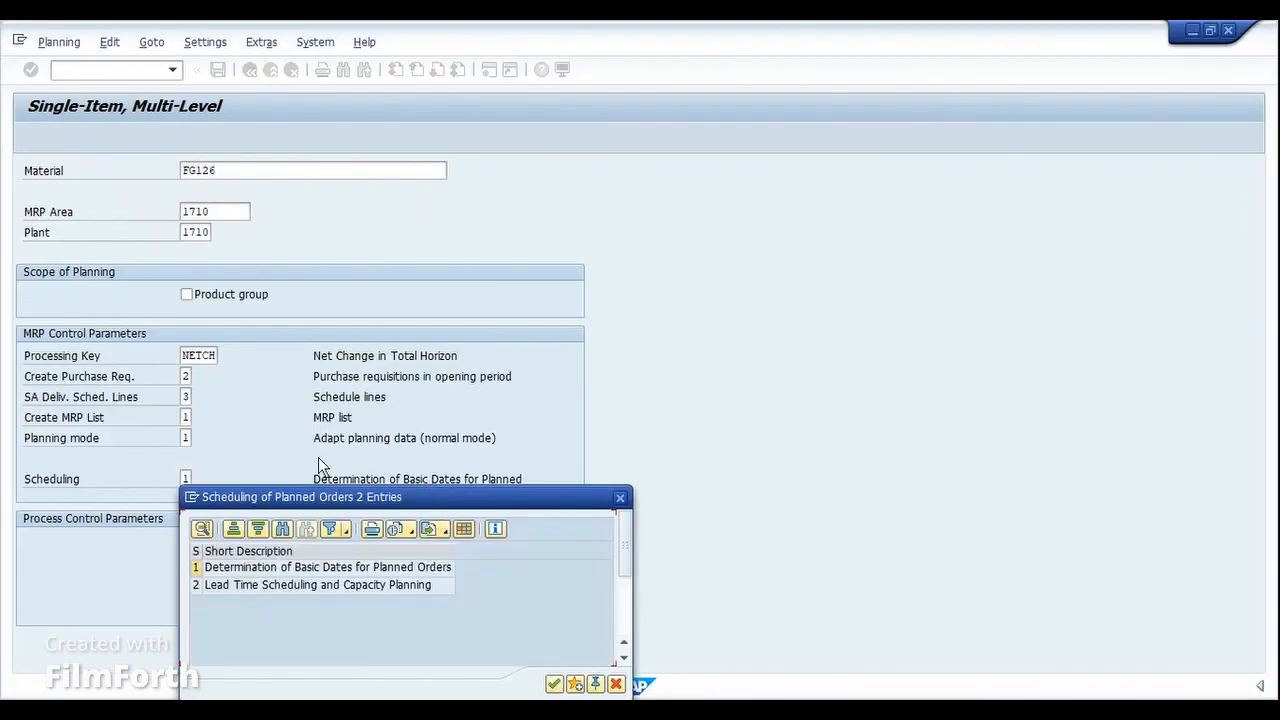
{"action": "left_click", "coordinate": [197, 569]}
{"action": "double_click", "coordinate": [197, 569]}
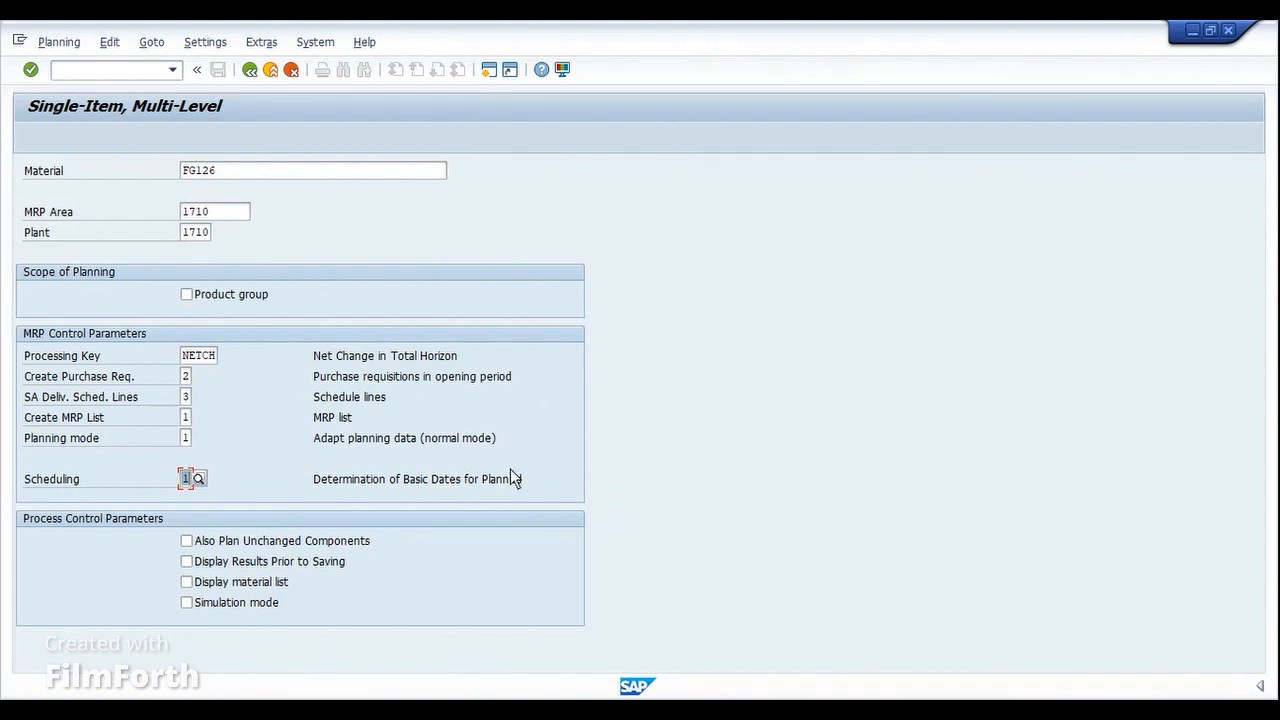
{"action": "double_click", "coordinate": [495, 440]}
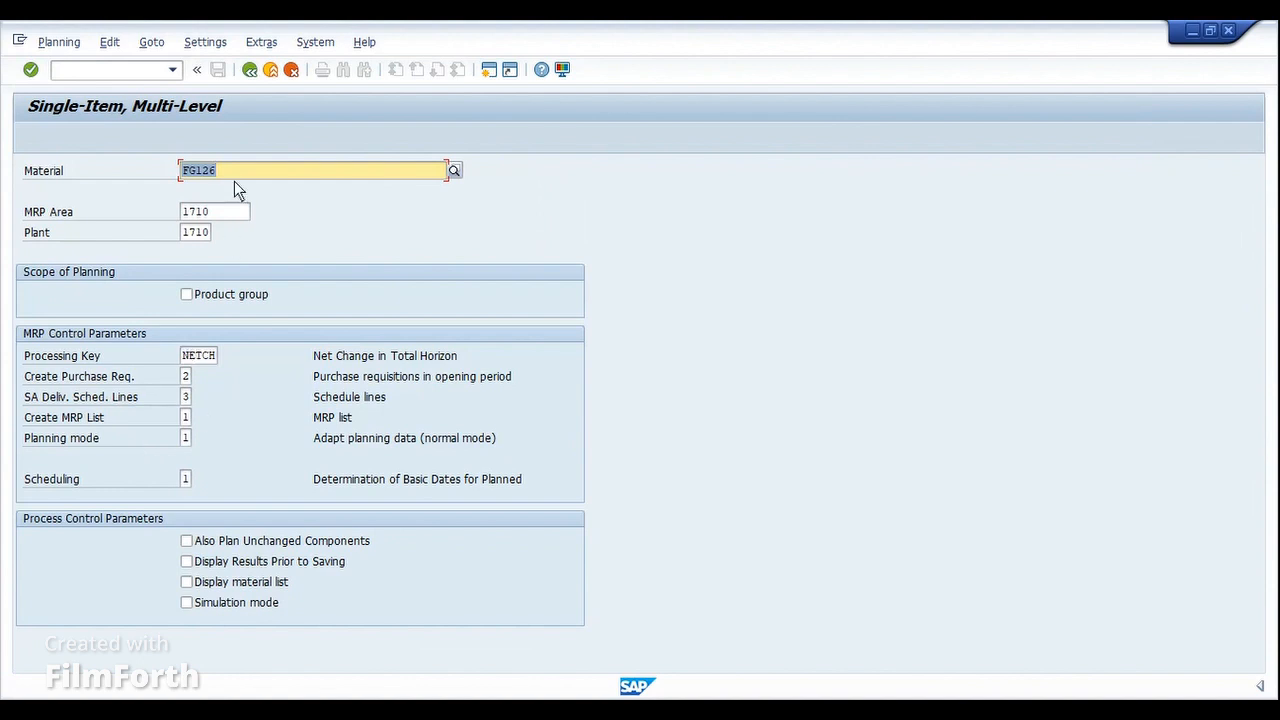
- Try Scheduling 2, Lead Time Scheduling and Capacity Planning, and set Scheduling back to 1
{"action": "left_click", "coordinate": [185, 438]}
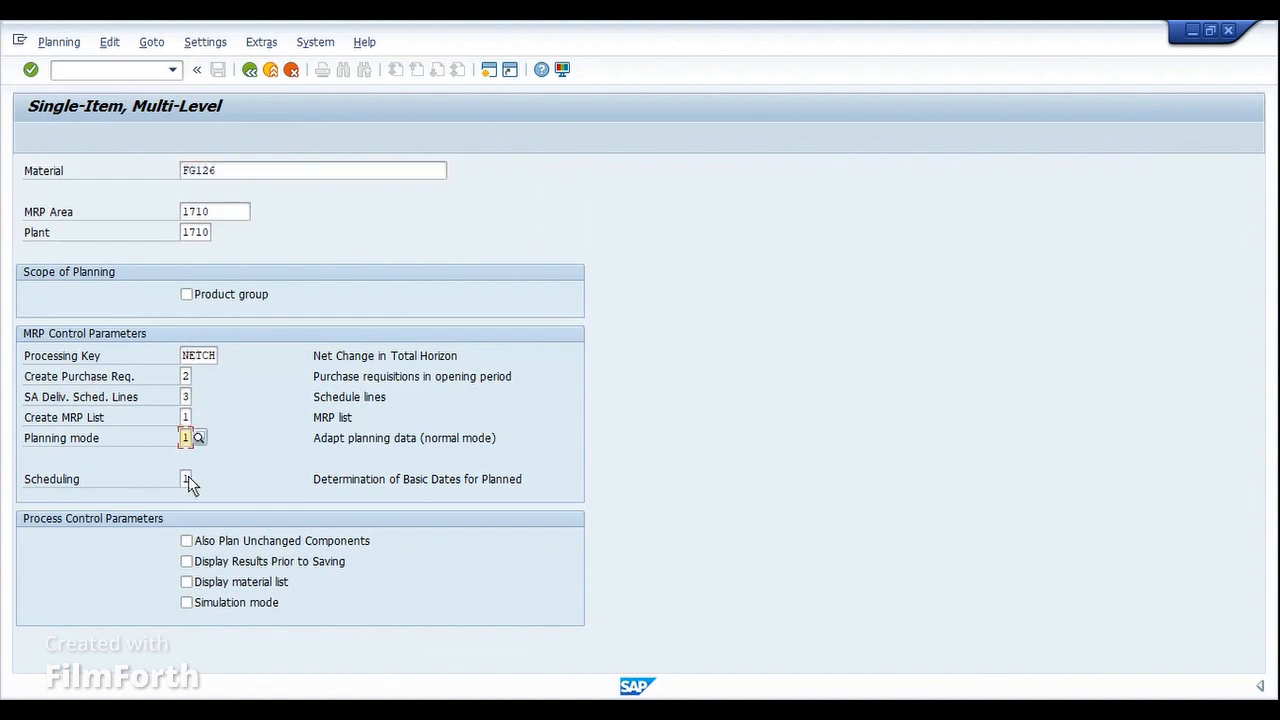
{"action": "left_click", "coordinate": [186, 478]}
{"action": "type", "text": "2"}
{"action": "key", "text": "Return"}
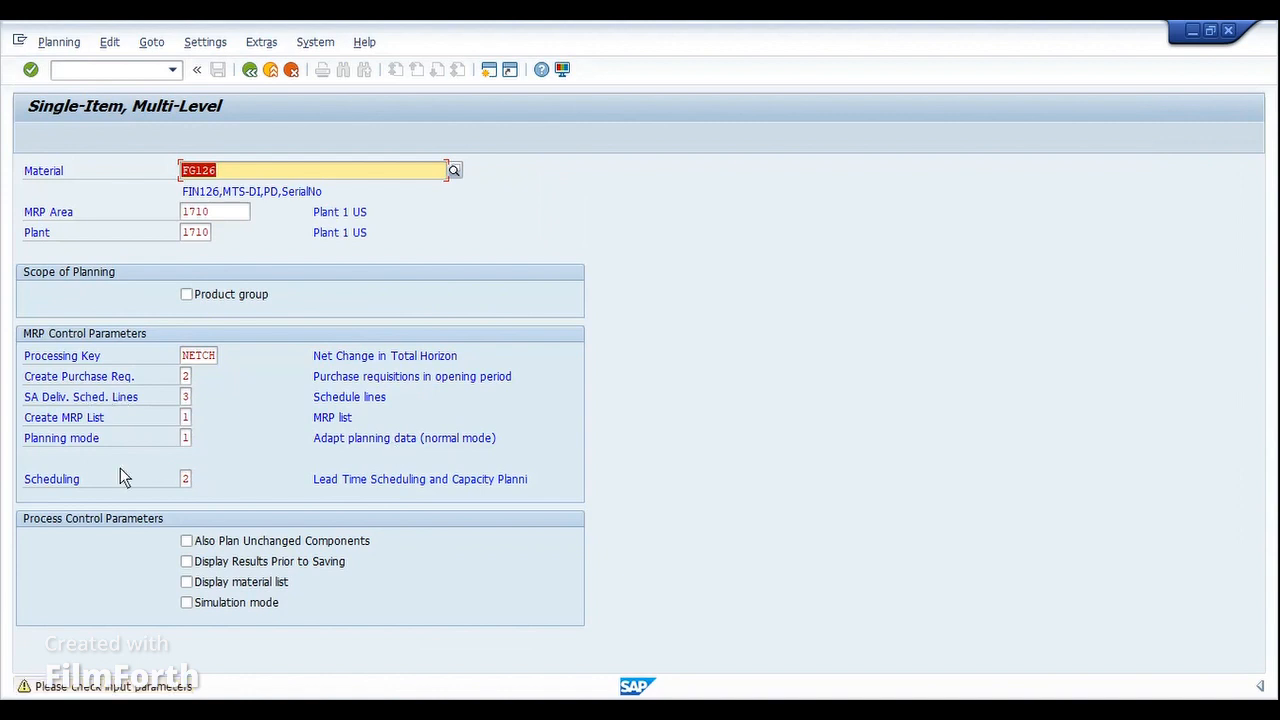
{"action": "left_click", "coordinate": [185, 479]}
{"action": "type", "text": "1"}
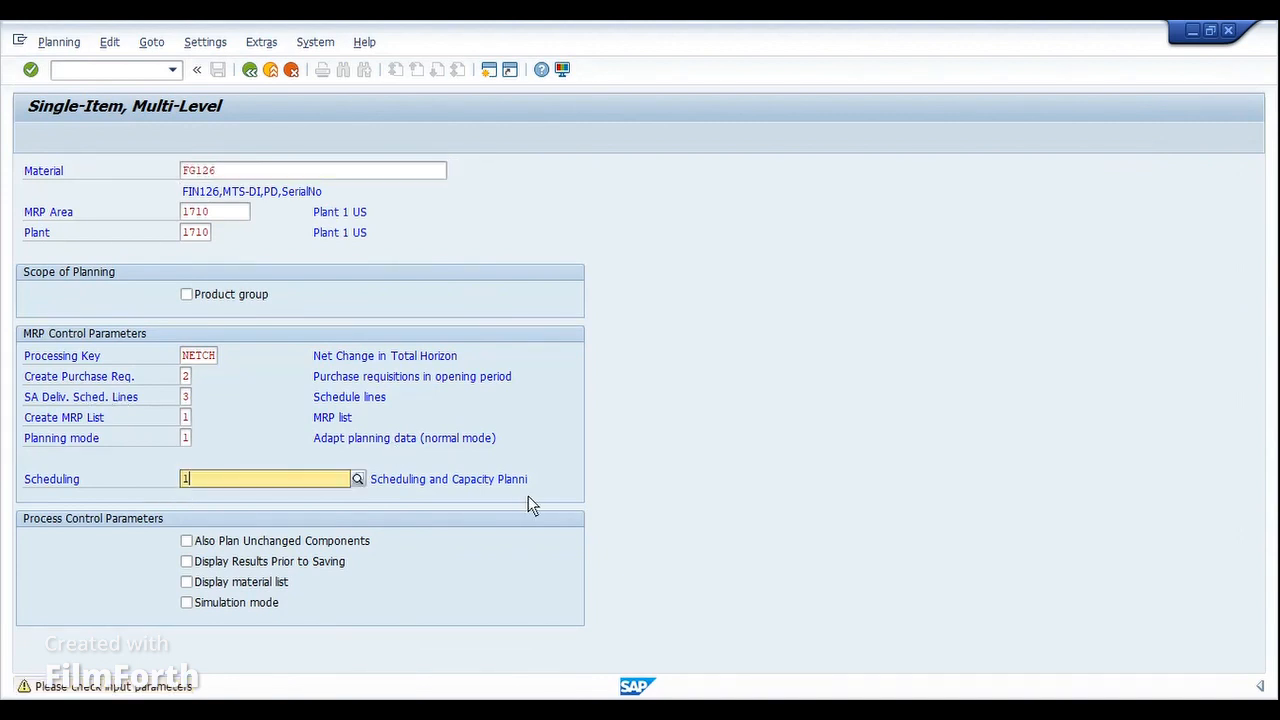
{"action": "key", "text": "Return"}
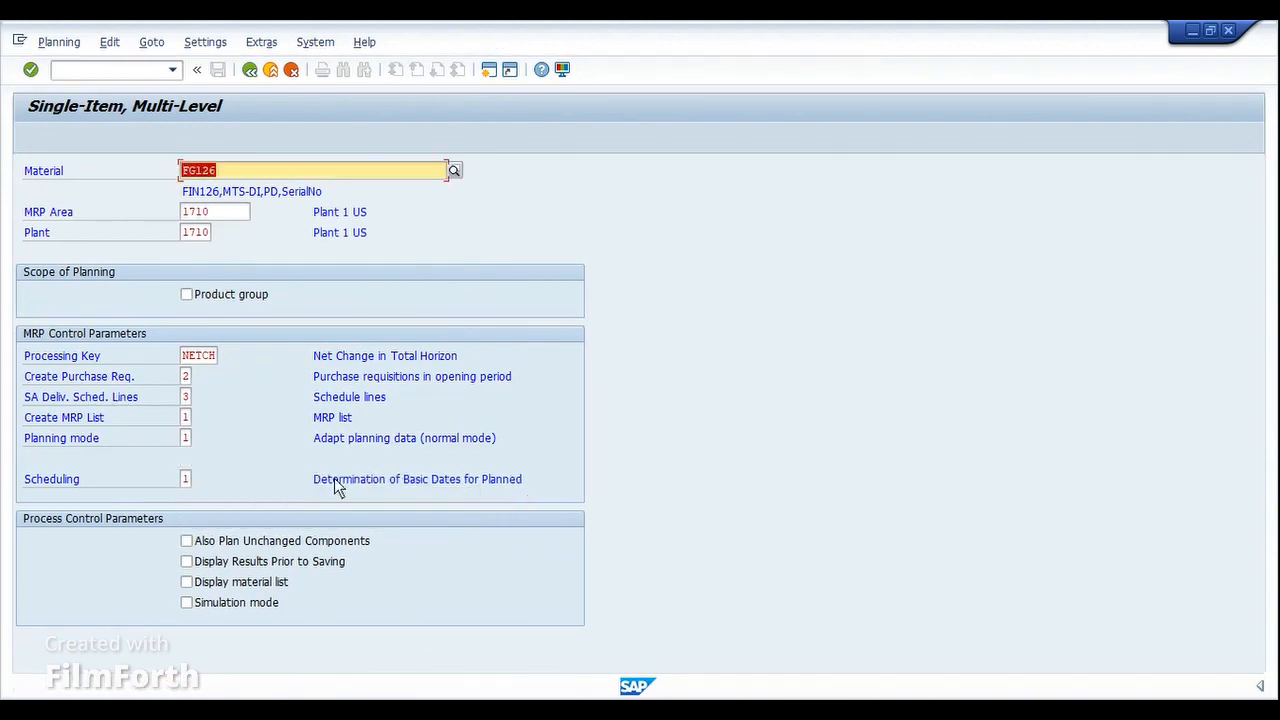
- Set the planning mode to 3, Delete and recreate planning data, and run the planning for FG126
{"action": "left_click", "coordinate": [187, 438]}
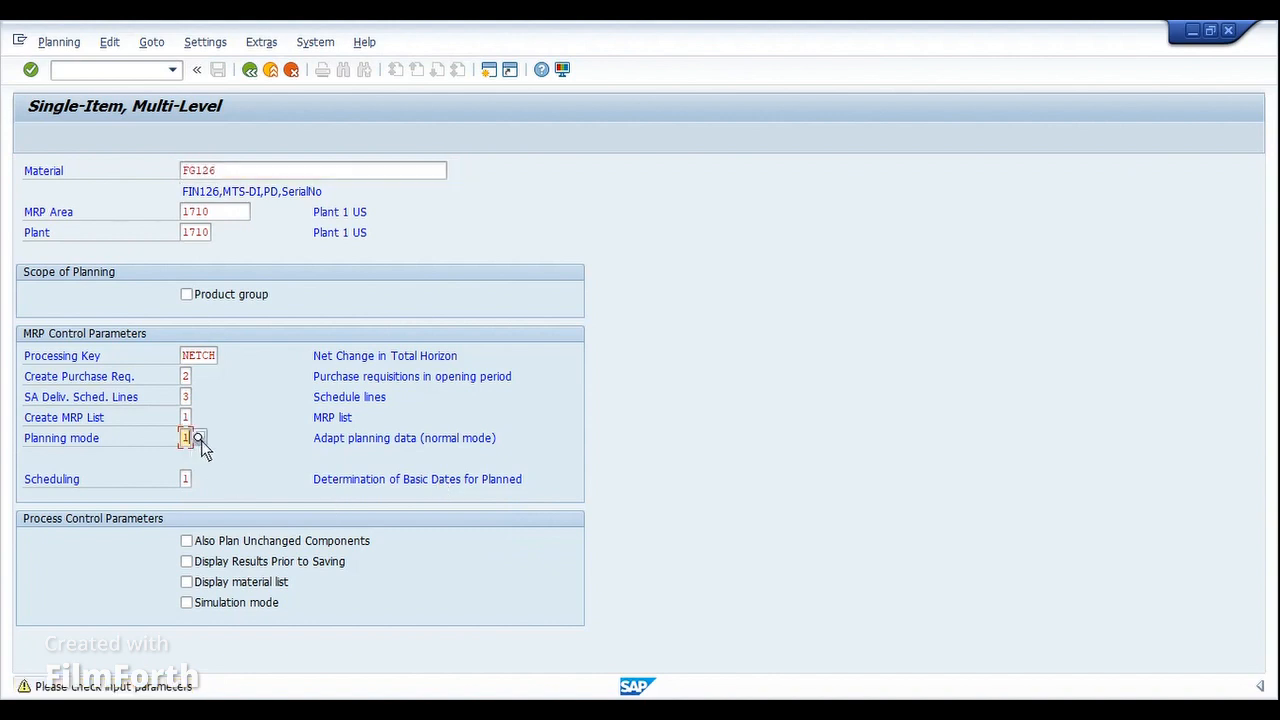
{"action": "key", "text": "Return"}
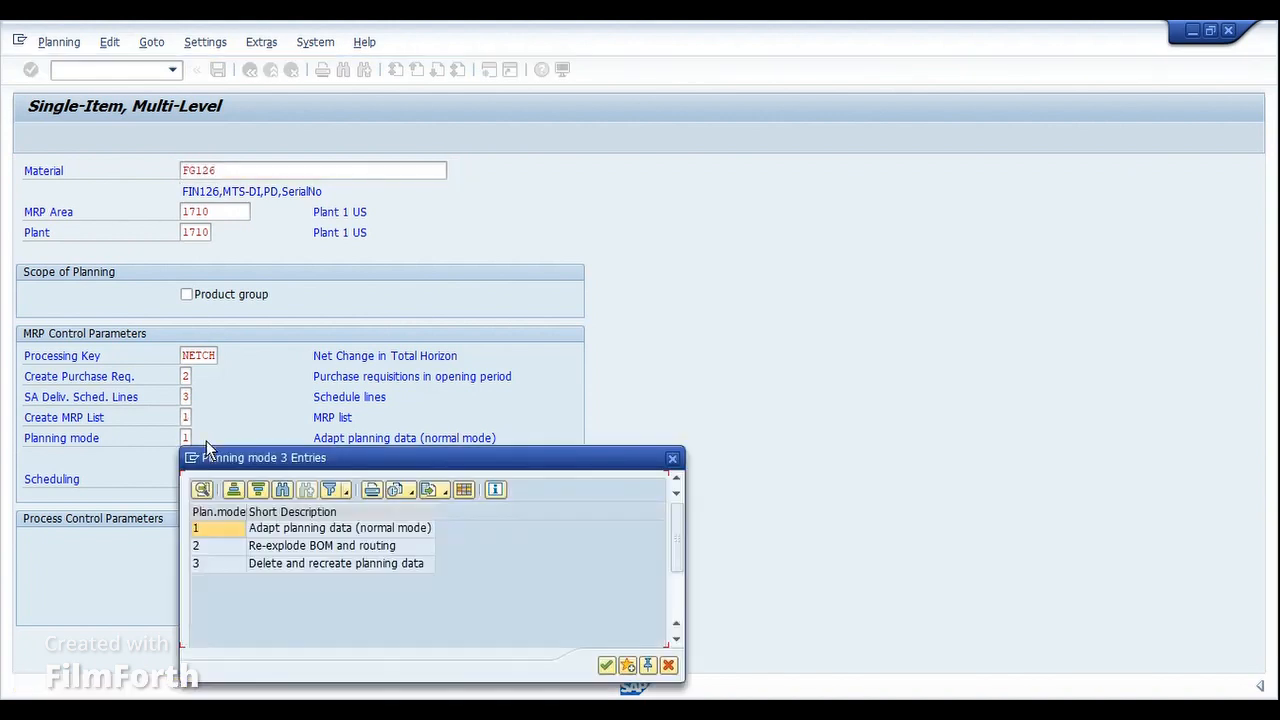
{"action": "left_click", "coordinate": [272, 565]}
{"action": "double_click", "coordinate": [275, 566]}
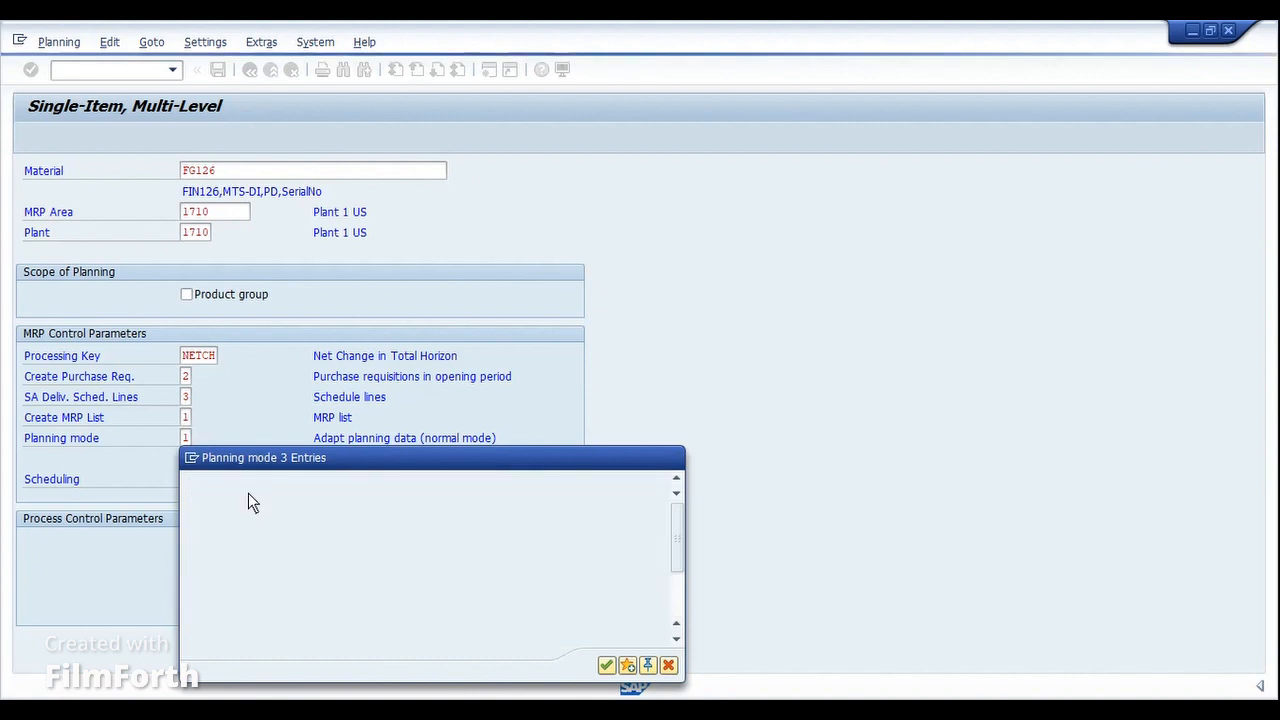
{"action": "key", "text": "Return"}
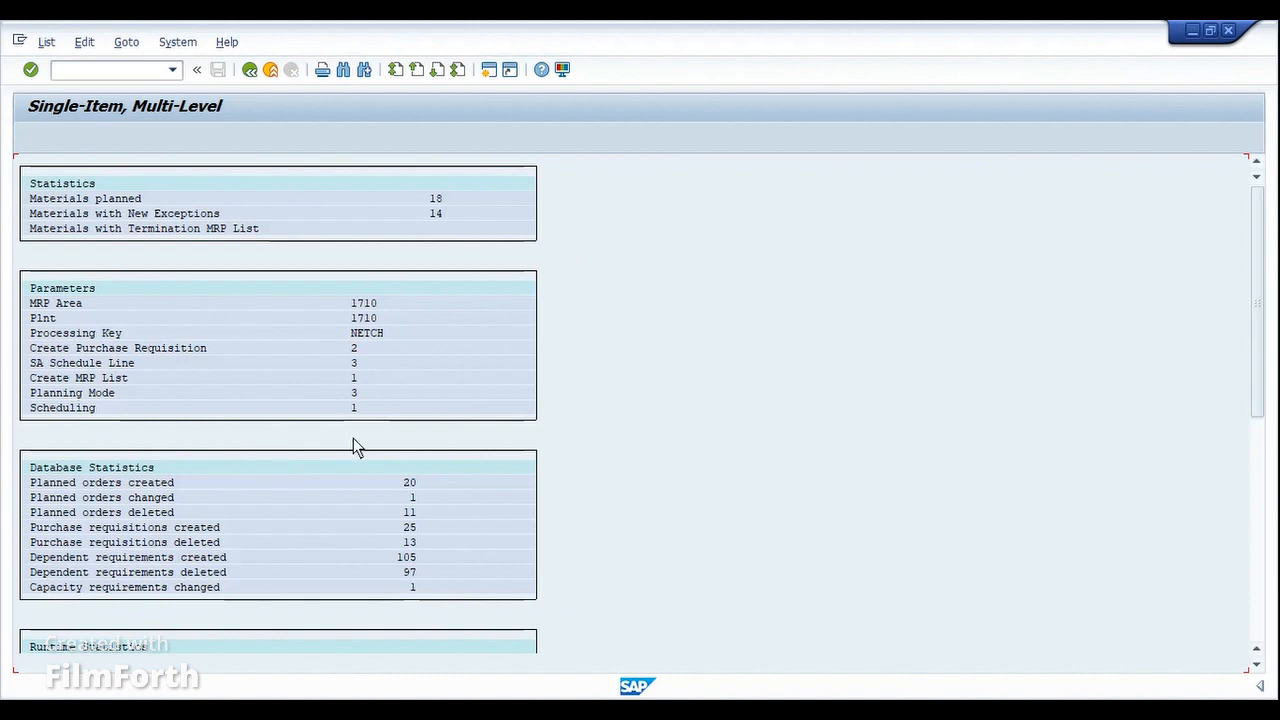
- Refresh the stock/requirements list of FG126 and display the planned order with rescheduling date 02.03.2020
{"action": "left_click_drag", "start_coordinate": [30, 482], "coordinate": [431, 480]}
{"action": "mouse_move", "coordinate": [540, 700]}
{"action": "left_click", "coordinate": [643, 600]}
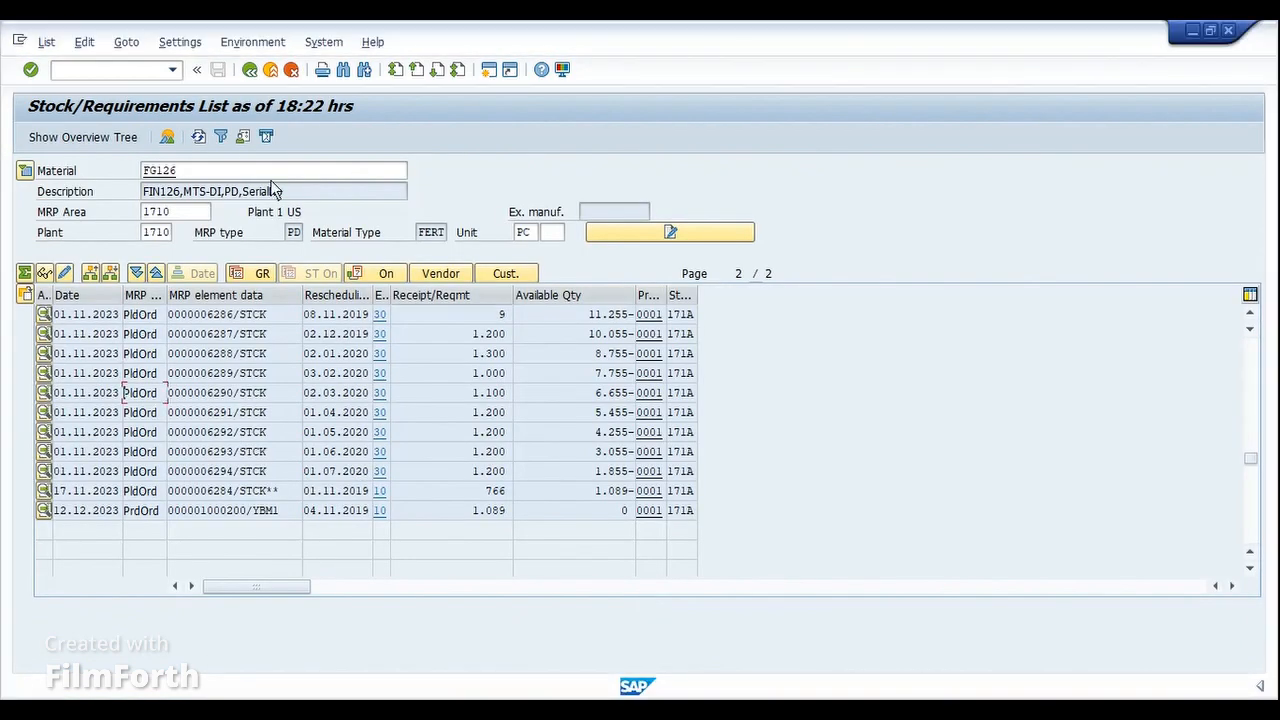
{"action": "left_click", "coordinate": [201, 140]}
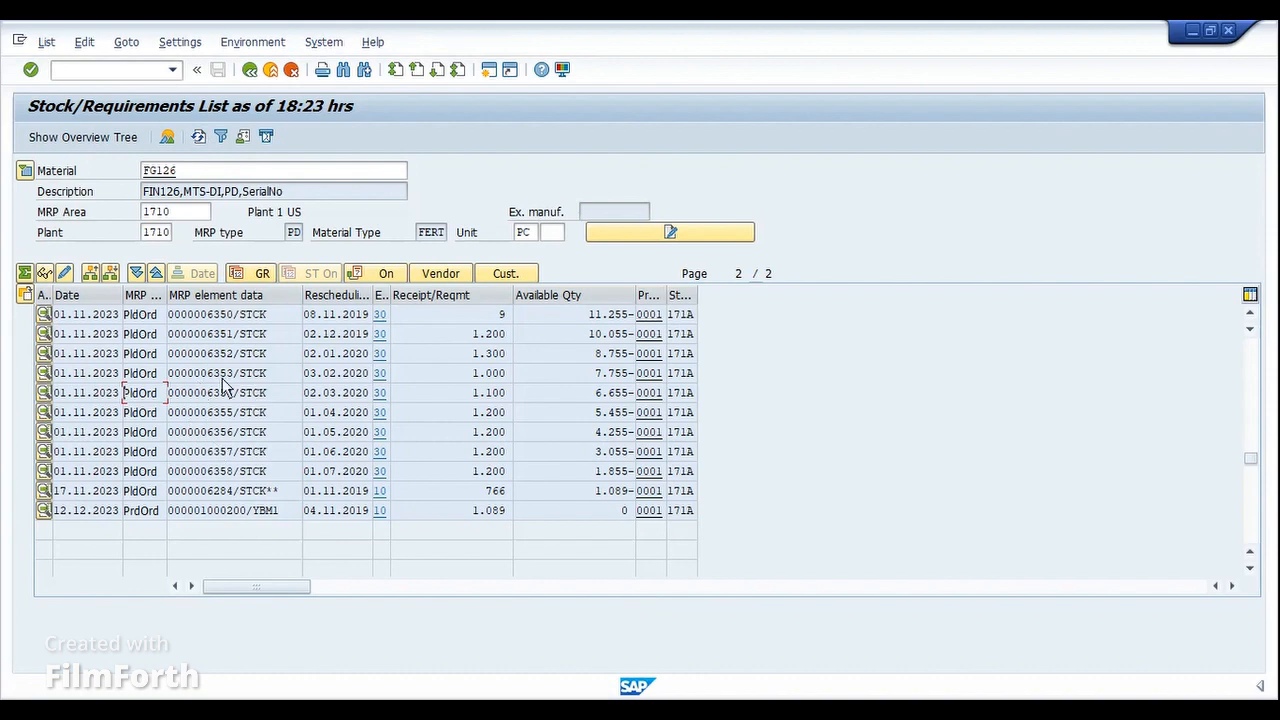
{"action": "double_click", "coordinate": [212, 398]}
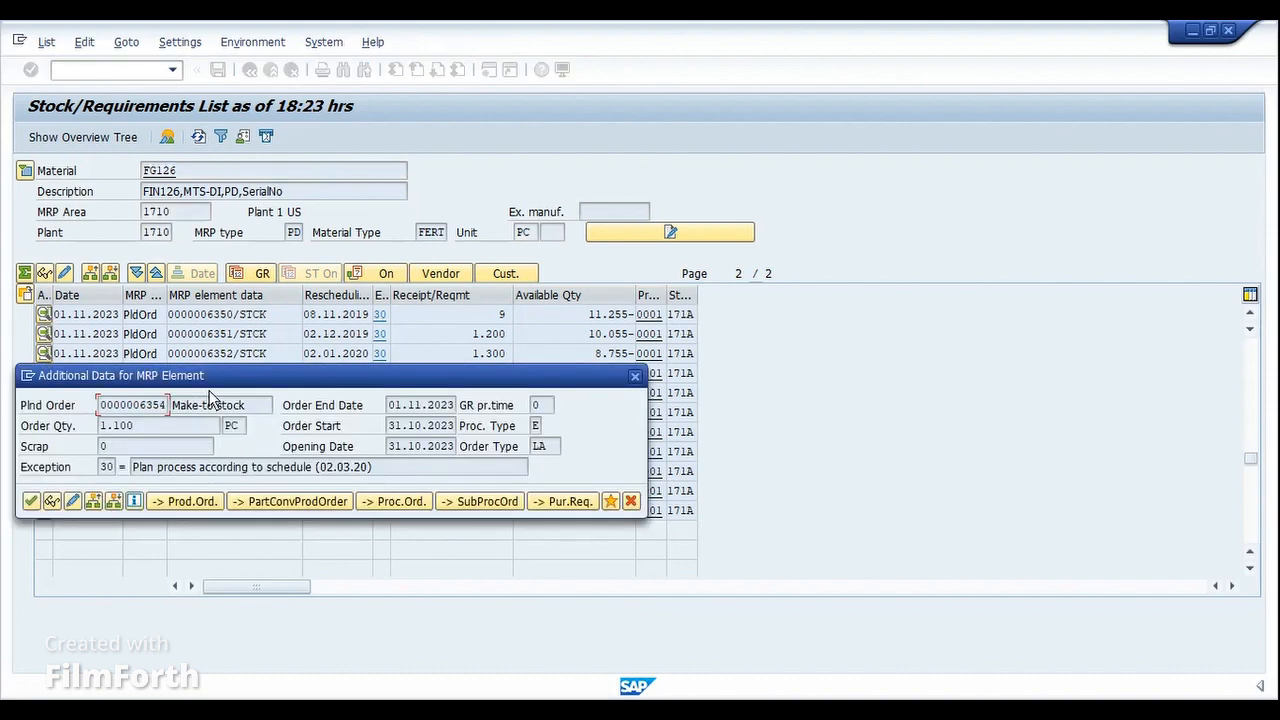
{"action": "left_click", "coordinate": [52, 501]}
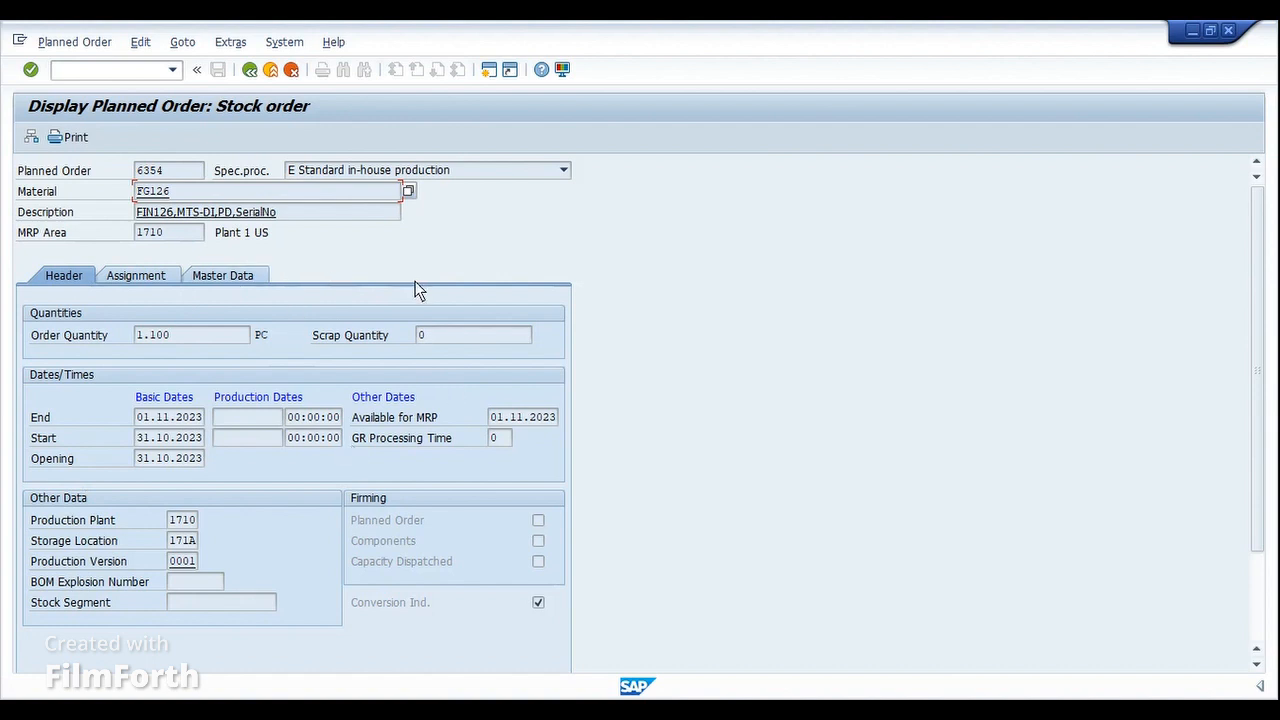
- Return to the multi-level planning session, set Scheduling to 2, Lead Time Scheduling and Capacity Planning, and run the planning for FG126
{"action": "left_click", "coordinate": [521, 710]}
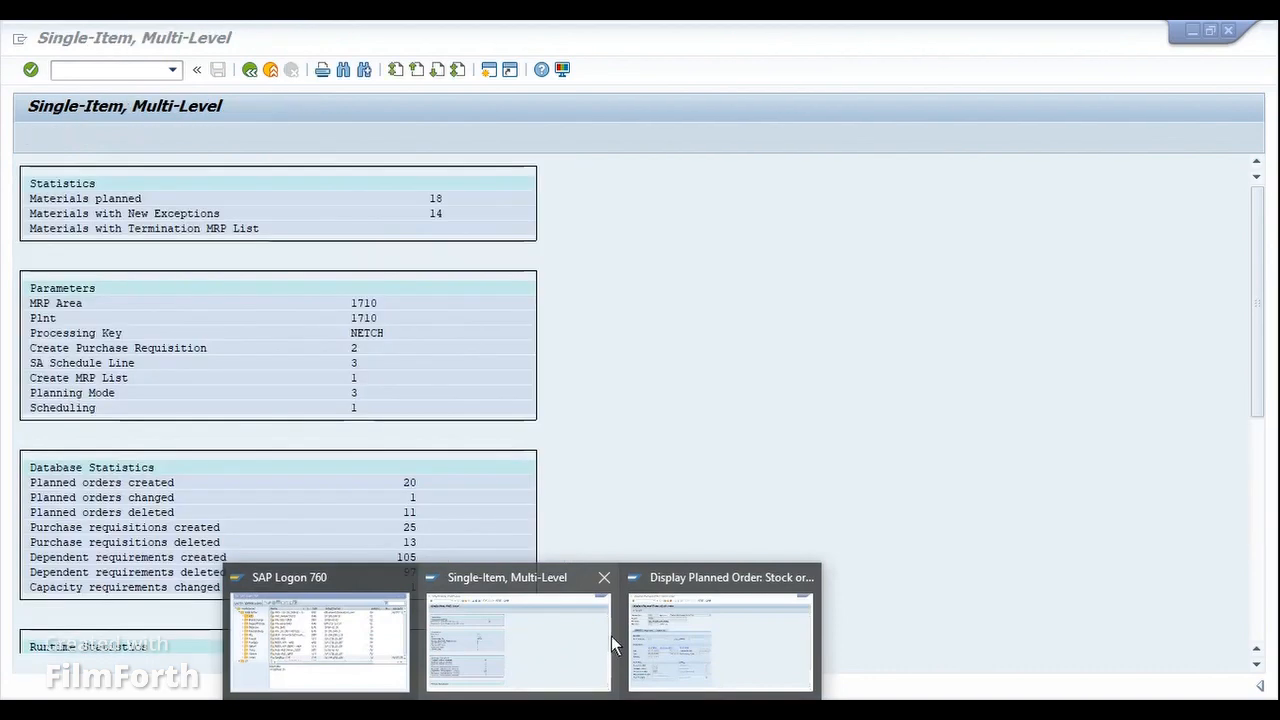
{"action": "left_click", "coordinate": [508, 642]}
{"action": "left_click", "coordinate": [250, 70]}
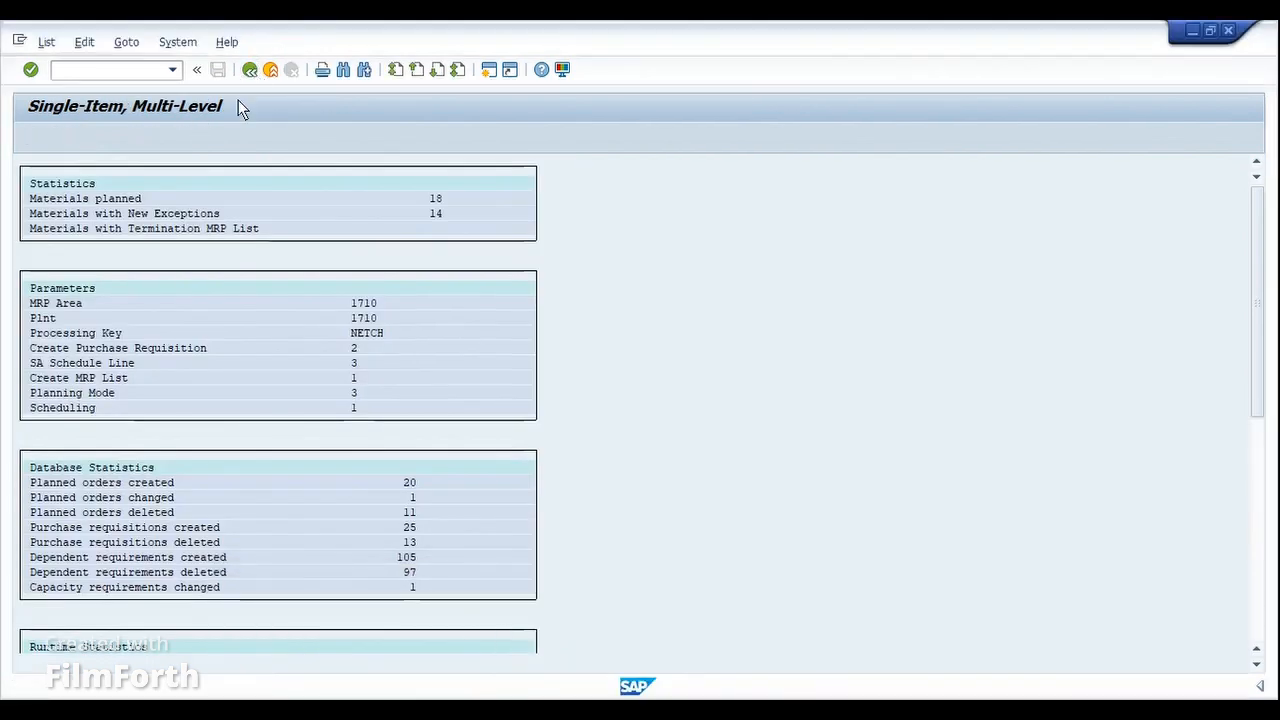
{"action": "left_click", "coordinate": [196, 479]}
{"action": "left_click", "coordinate": [198, 480]}
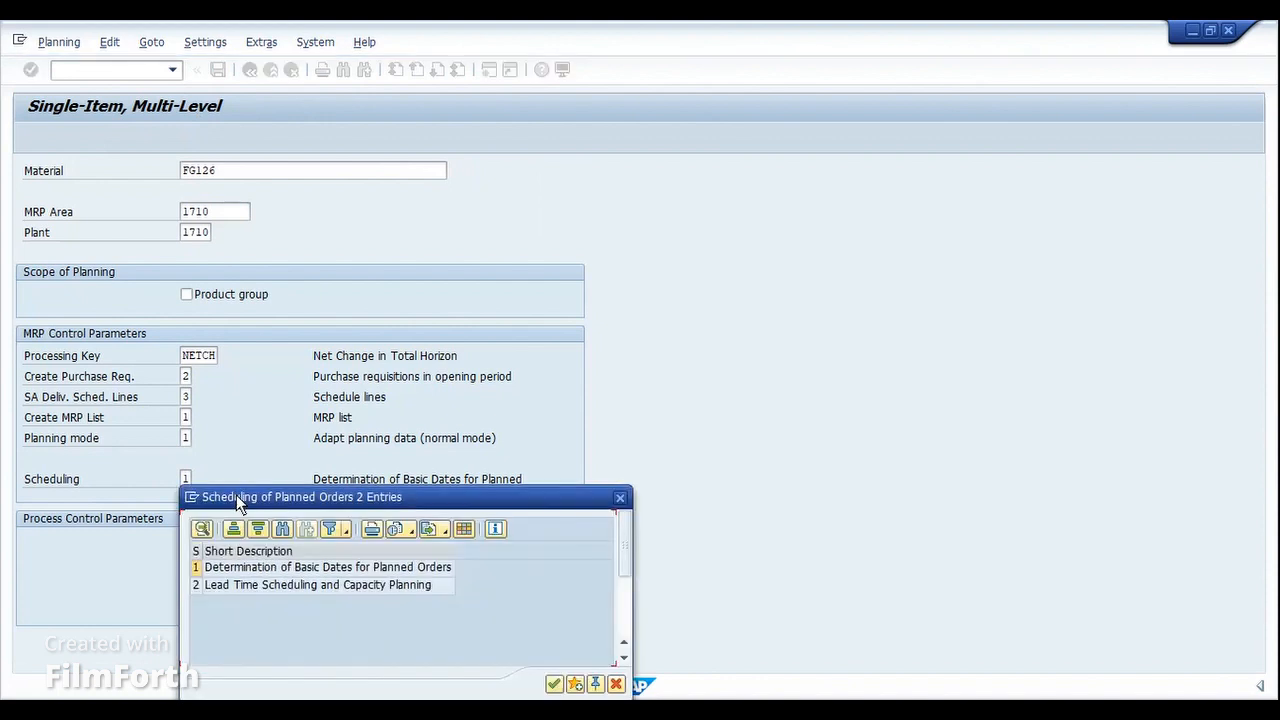
{"action": "double_click", "coordinate": [210, 586]}
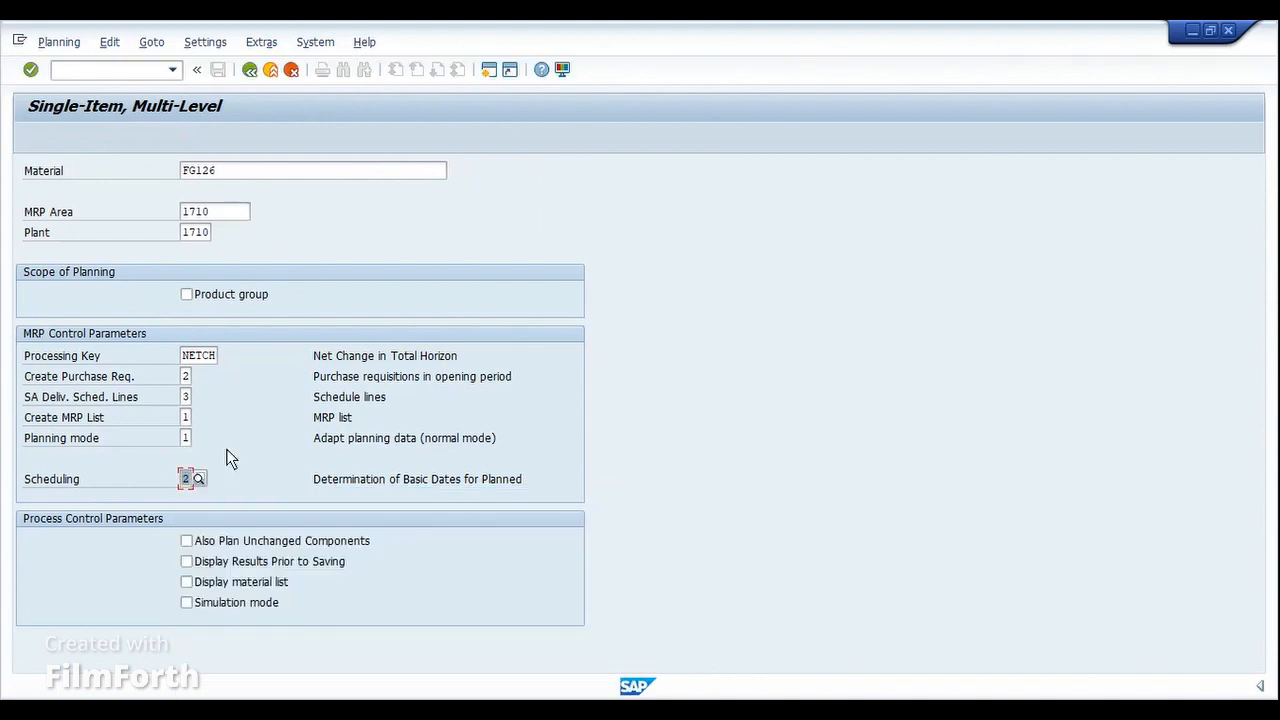
{"action": "key", "text": "Return"}
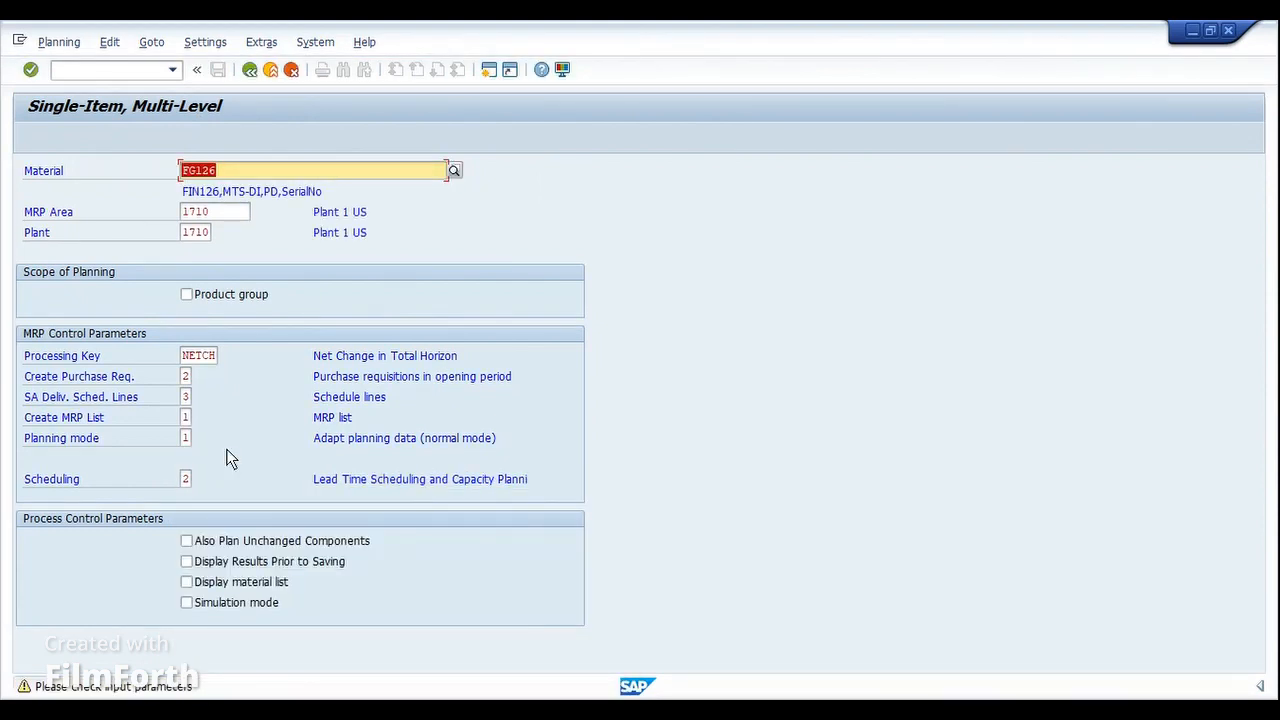
{"action": "key", "text": "Return"}
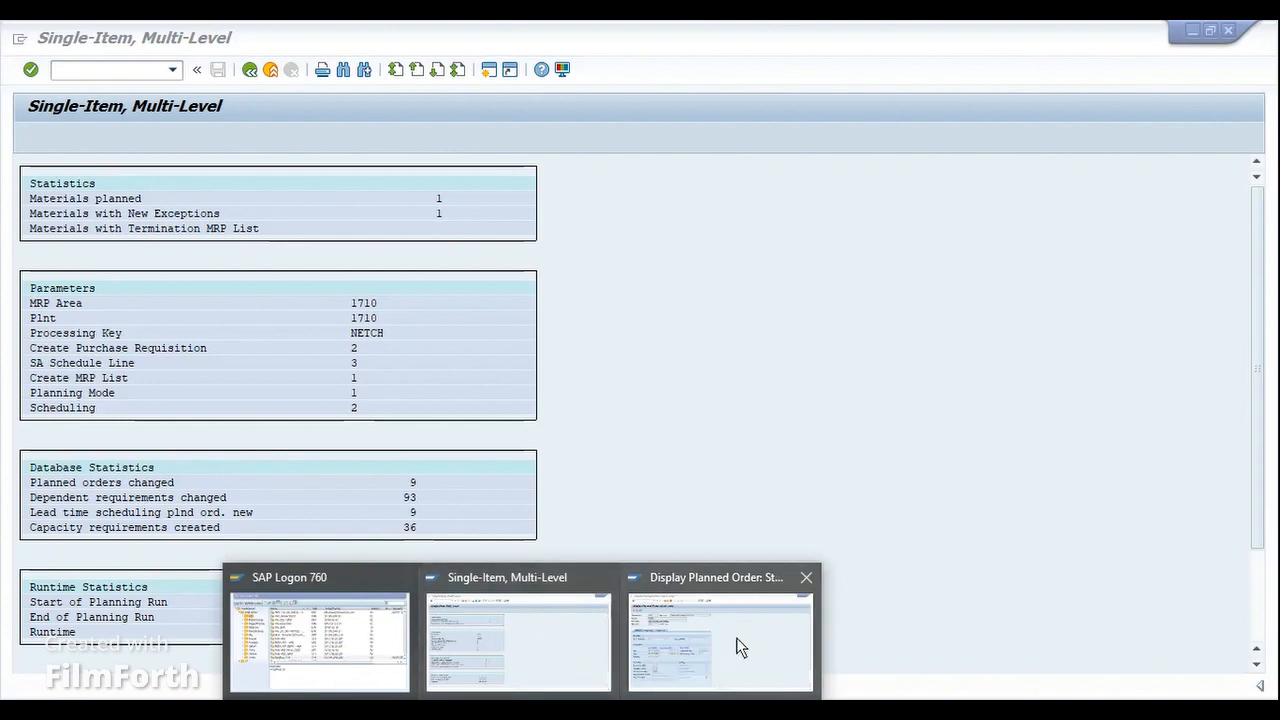
- Go back to the stock/requirements list, refresh it and reopen the planned order rescheduled to 02.03.2020
{"action": "left_click", "coordinate": [737, 646]}
{"action": "left_click", "coordinate": [248, 70]}
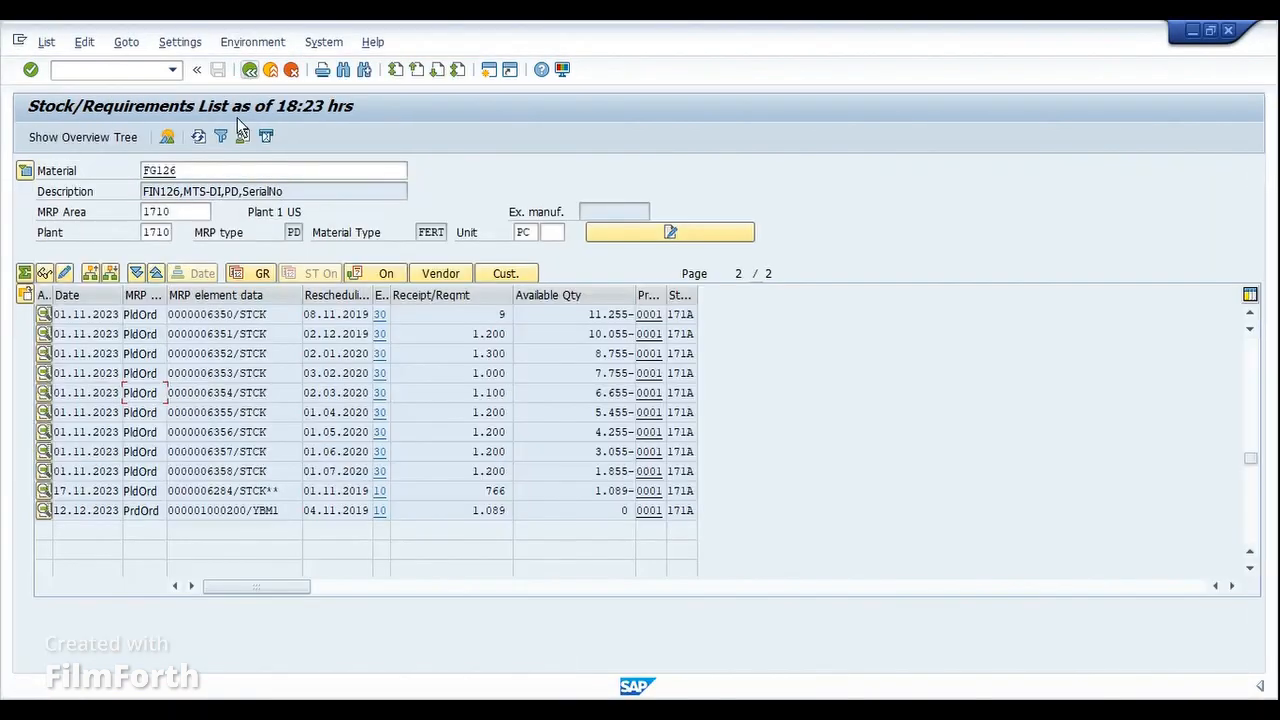
{"action": "left_click", "coordinate": [199, 137]}
{"action": "left_click_drag", "start_coordinate": [235, 393], "coordinate": [199, 400]}
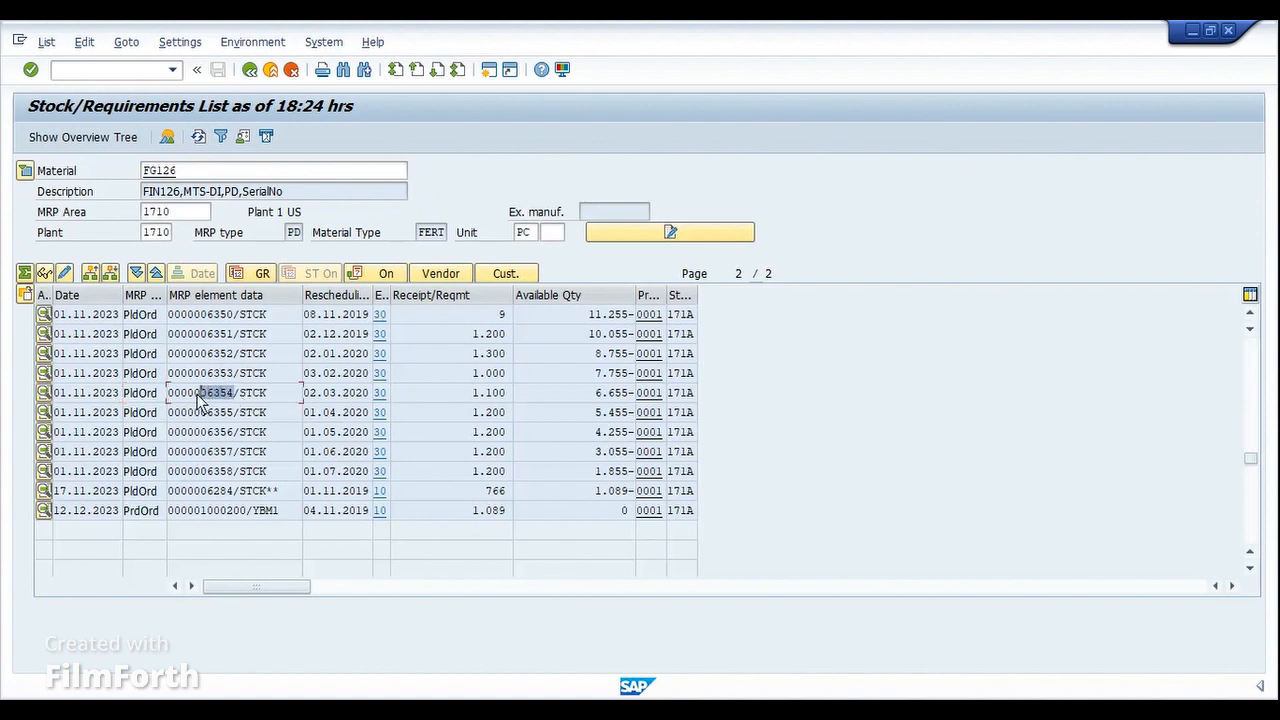
{"action": "left_click", "coordinate": [199, 400]}
{"action": "double_click", "coordinate": [199, 400]}
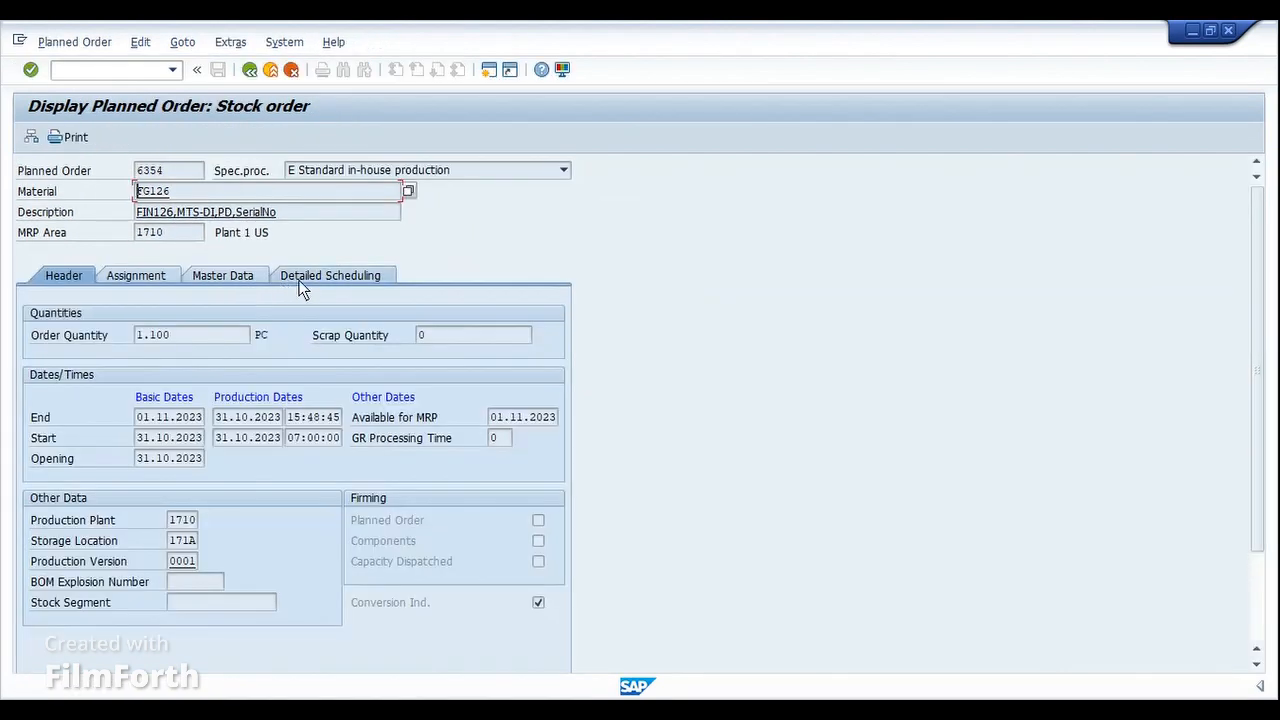
- Examine the planned order's detailed scheduling, narrowing the Description column to view the capacity requirements per operation
{"action": "left_click", "coordinate": [300, 279]}
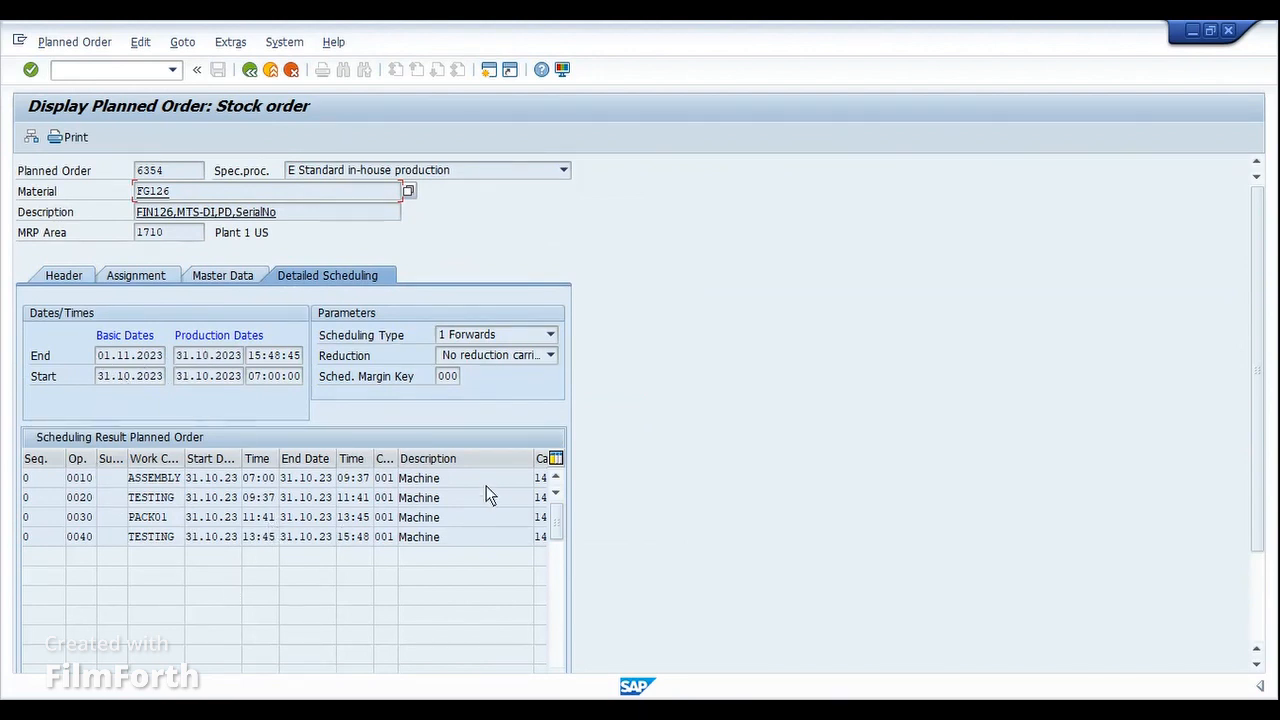
{"action": "left_click_drag", "start_coordinate": [534, 463], "coordinate": [462, 459]}
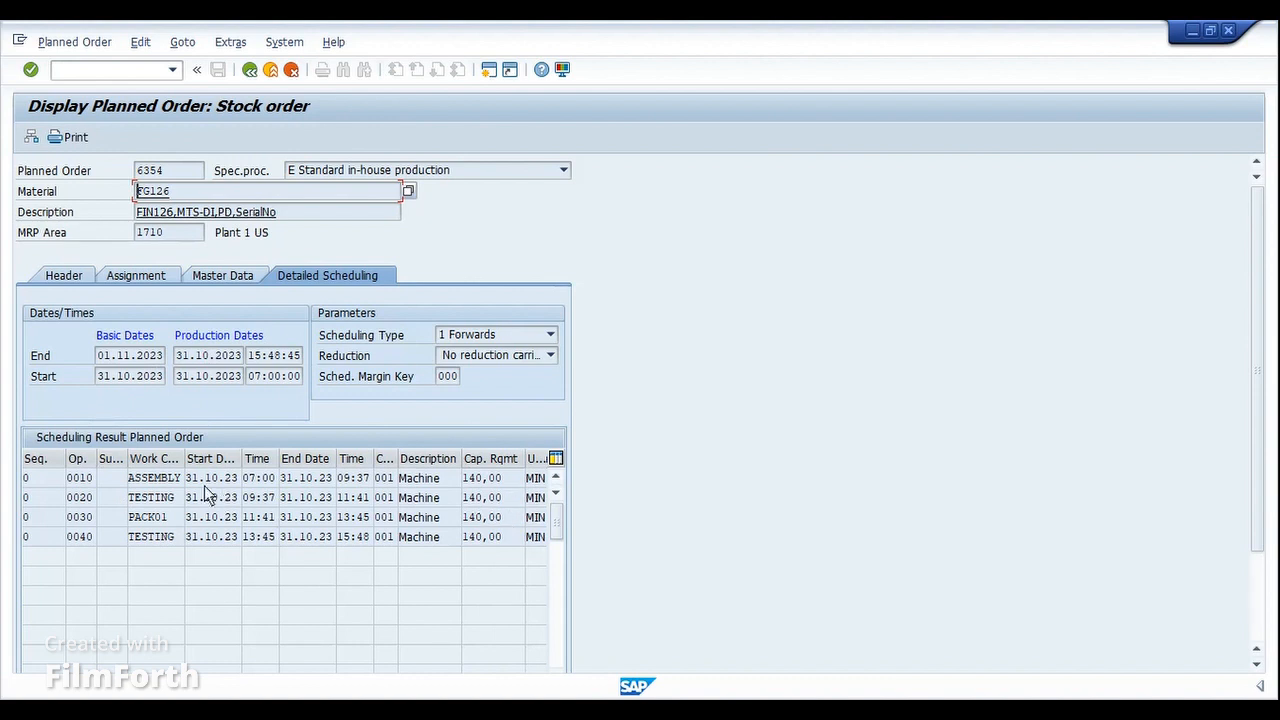
{"action": "double_click", "coordinate": [152, 485]}
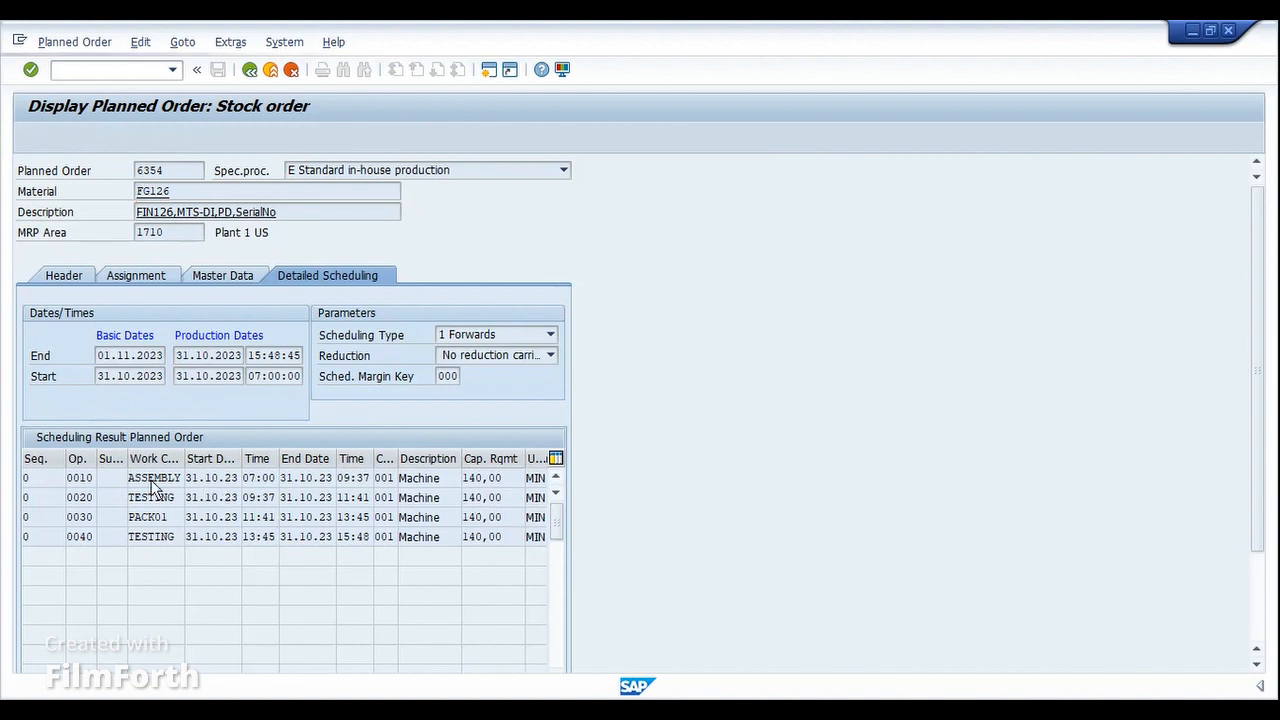
{"action": "left_click", "coordinate": [448, 564]}
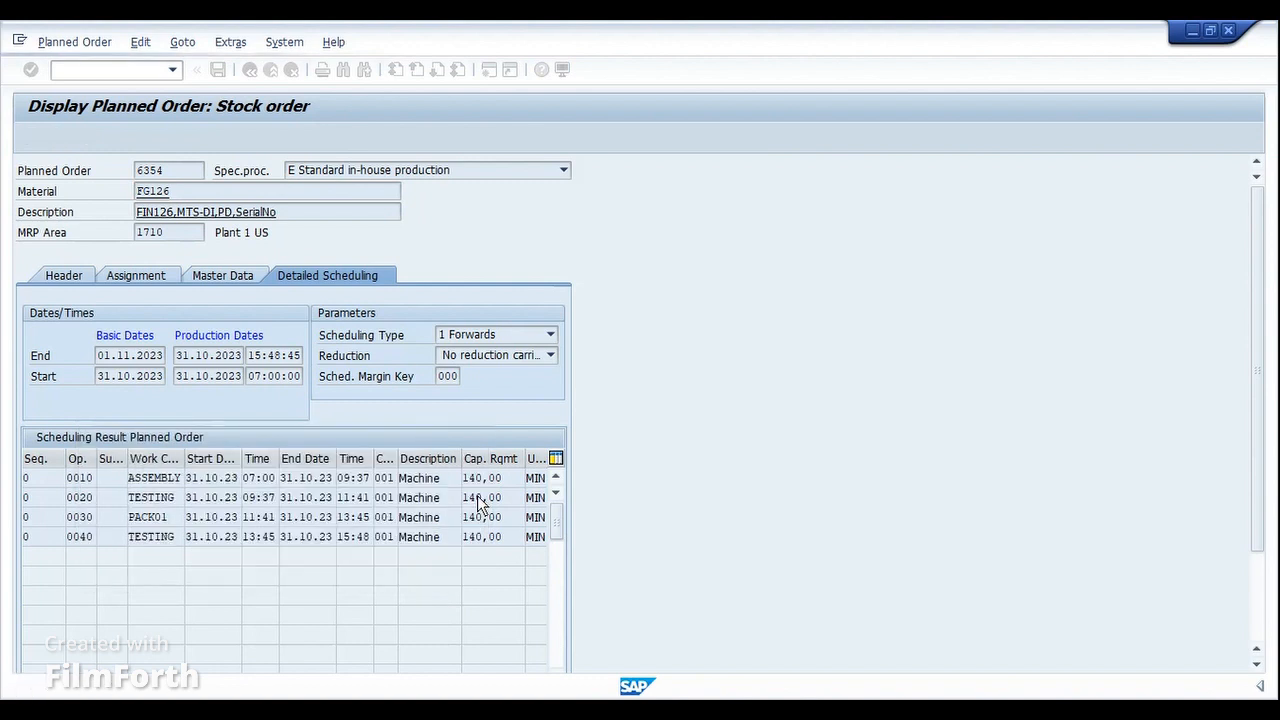
- Open the work center display transaction CR03 in a new session
{"action": "key", "text": "ctrl+slash"}
{"action": "type", "text": "/oca02"}
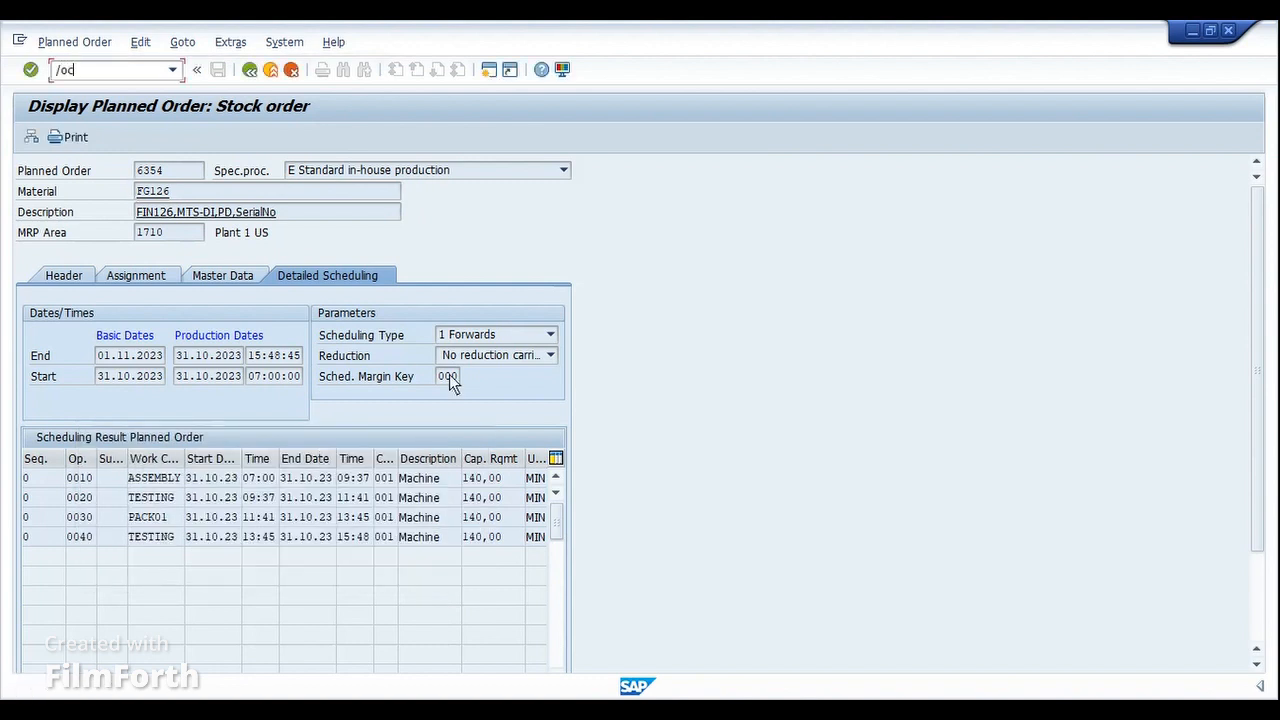
{"action": "key", "text": "BackSpace"}
{"action": "key", "text": "BackSpace"}
{"action": "key", "text": "BackSpace"}
{"action": "type", "text": "r03"}
{"action": "key", "text": "Return"}
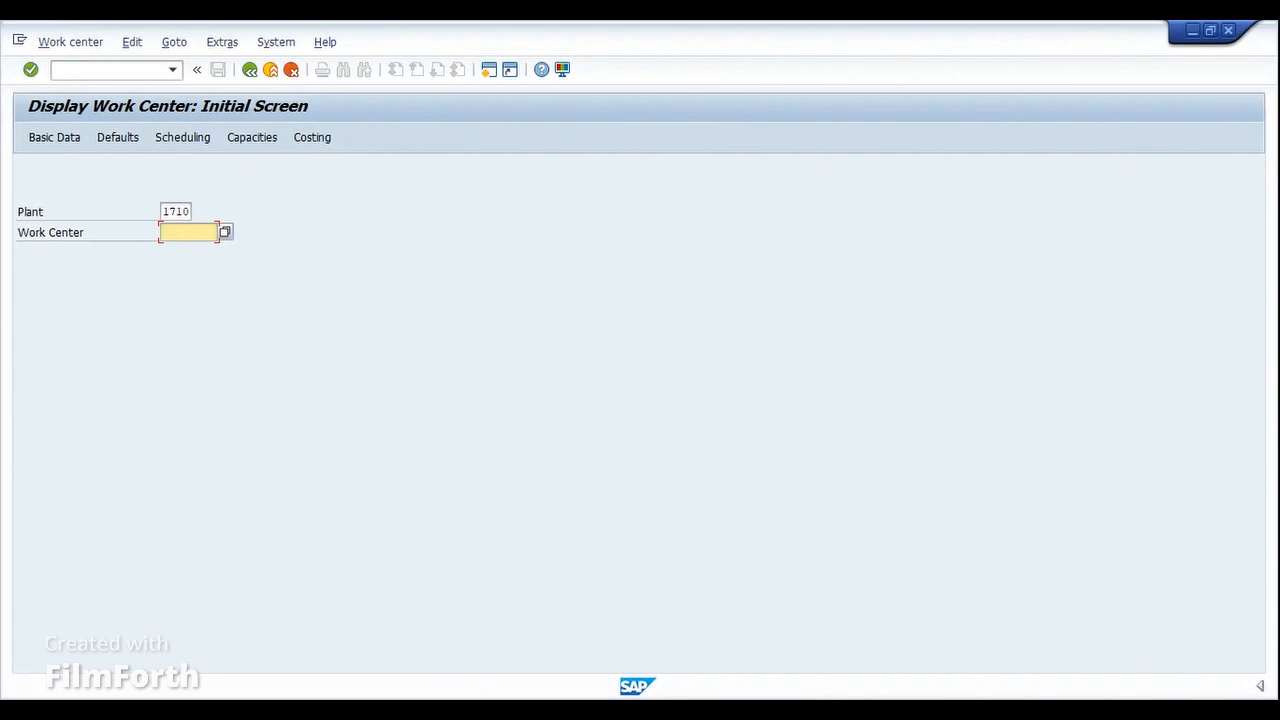
- Copy the work center ASSEMBLY from operation 0010 into the work center display and show its capacities
{"action": "left_click", "coordinate": [534, 645]}
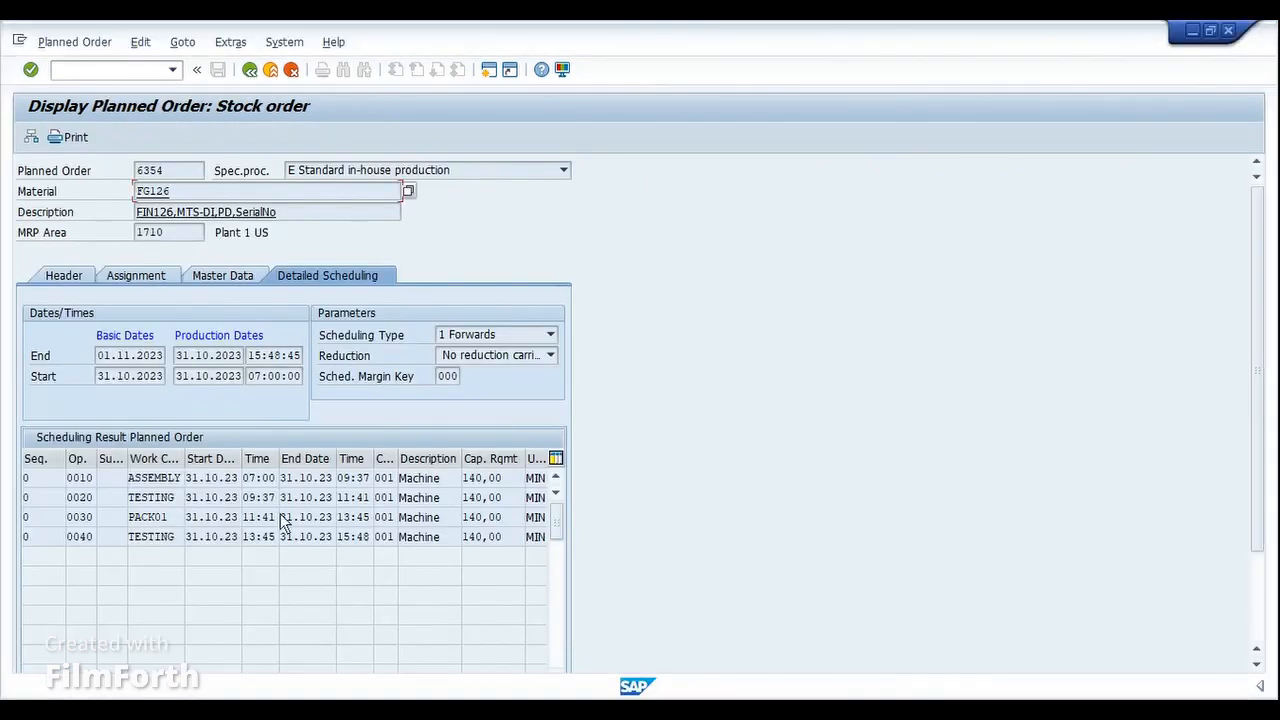
{"action": "left_click", "coordinate": [136, 482]}
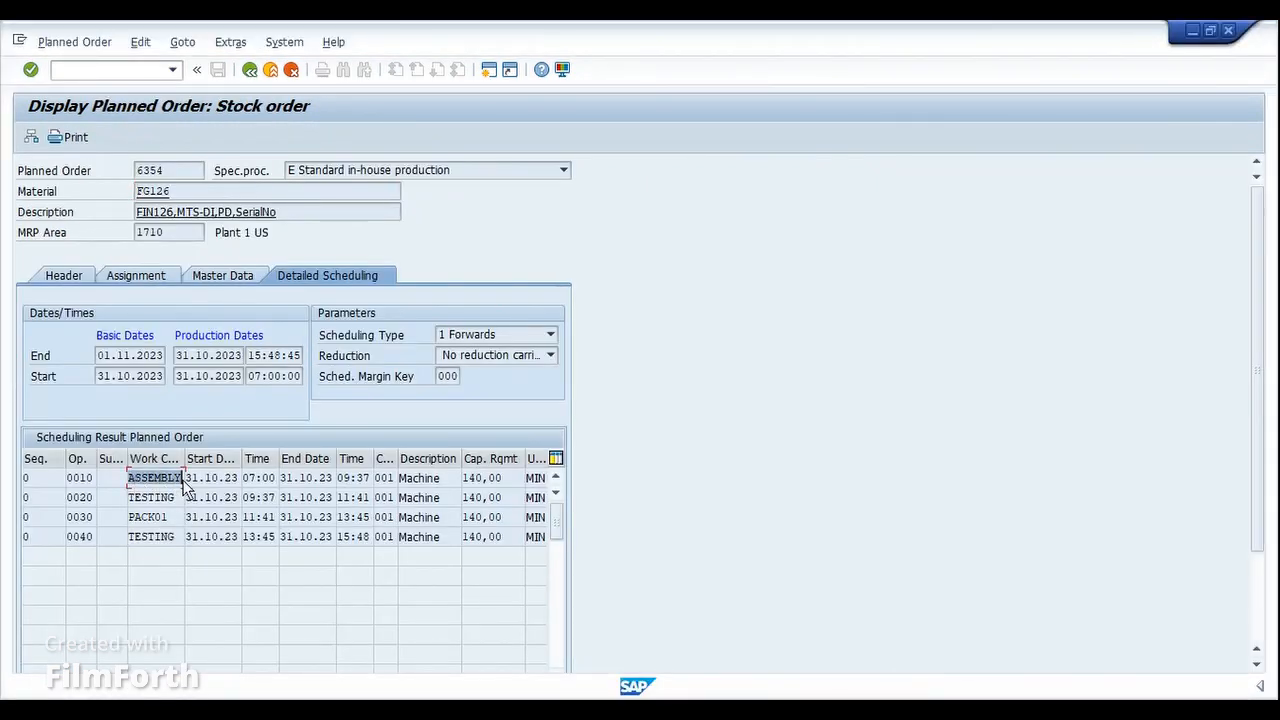
{"action": "mouse_move", "coordinate": [528, 697]}
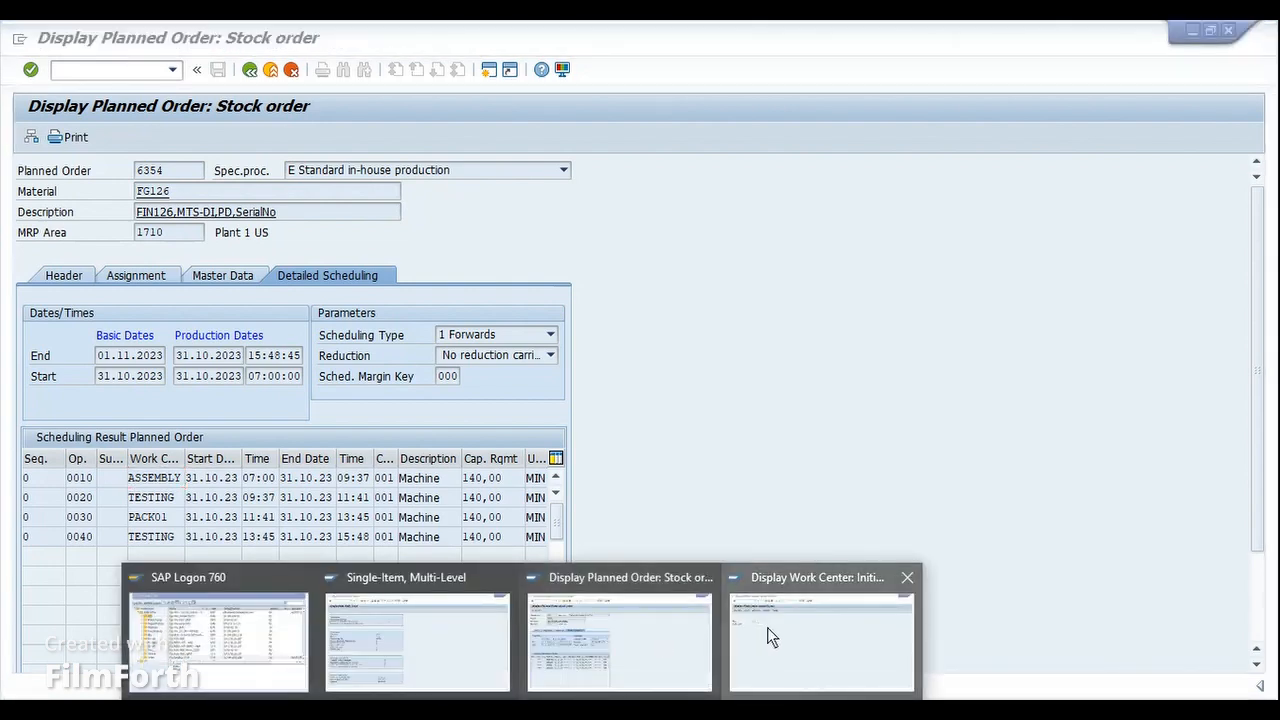
{"action": "left_click", "coordinate": [767, 627]}
{"action": "type", "text": "ASSEMBLY"}
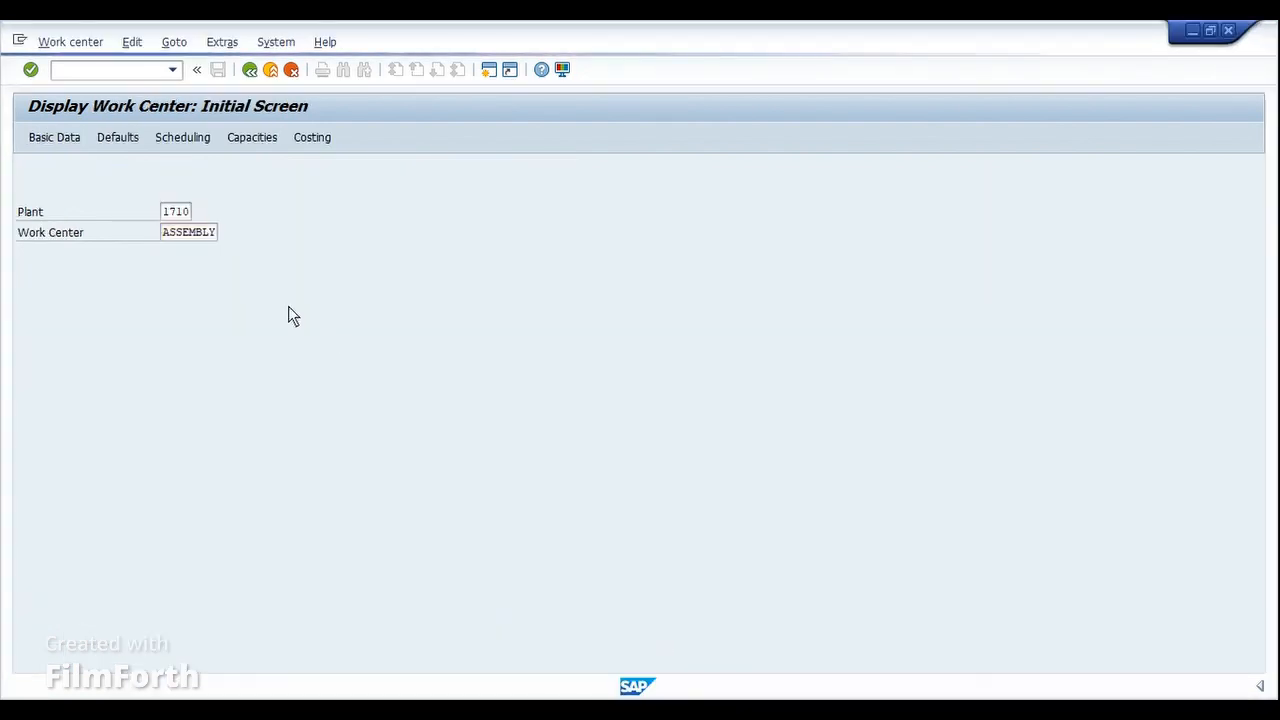
{"action": "key", "text": "Return"}
{"action": "left_click", "coordinate": [252, 236]}
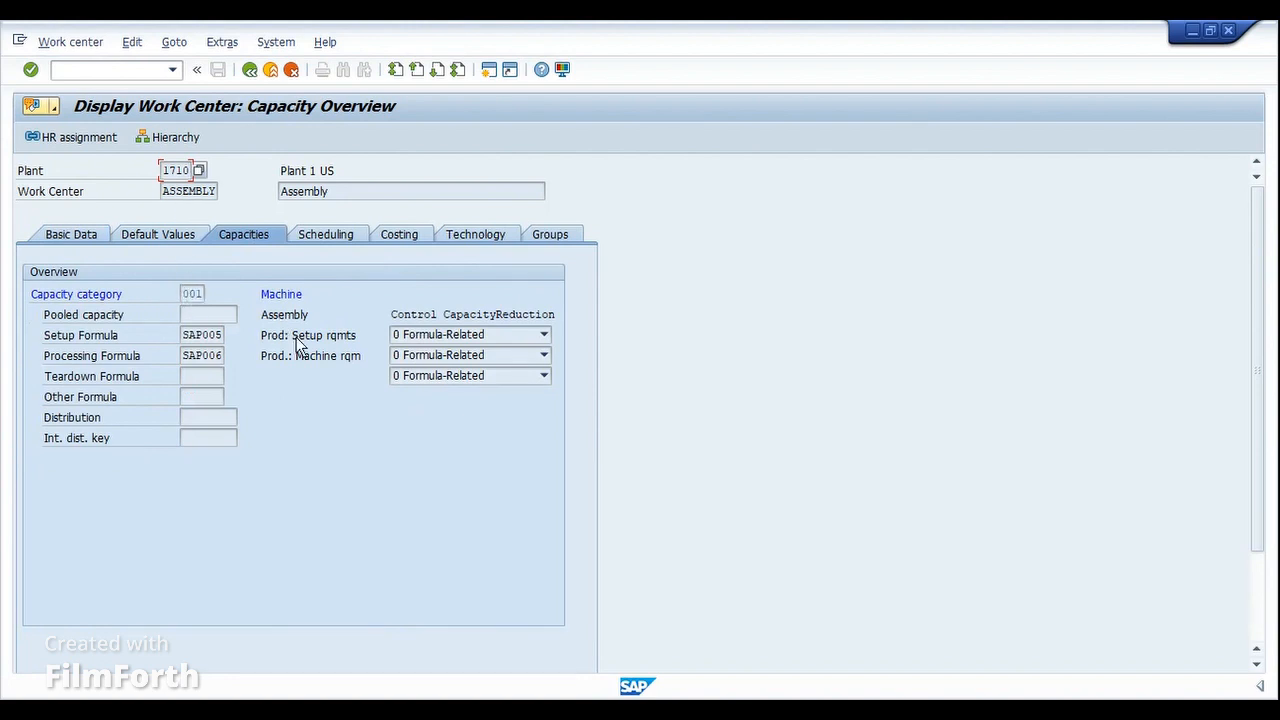
- Display the capacity header of the ASSEMBLY work center's capacity category 001
{"action": "left_click", "coordinate": [188, 293]}
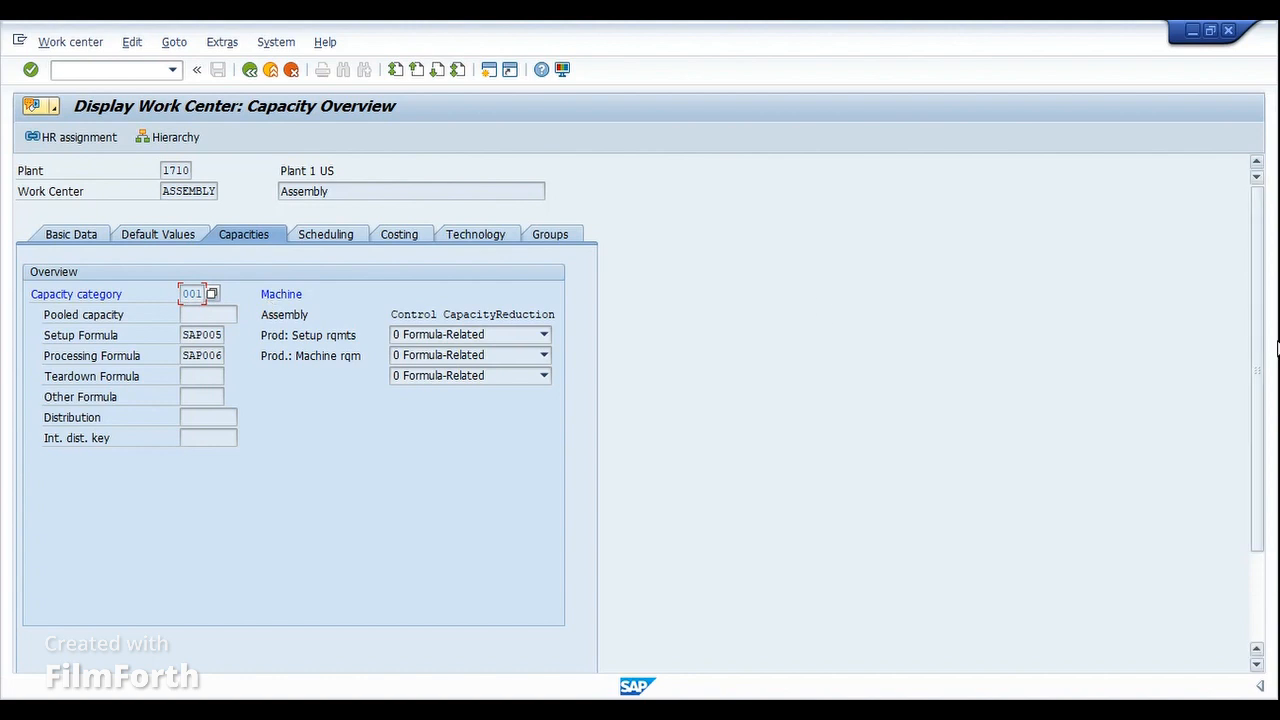
{"action": "left_click_drag", "start_coordinate": [1257, 357], "coordinate": [1262, 398]}
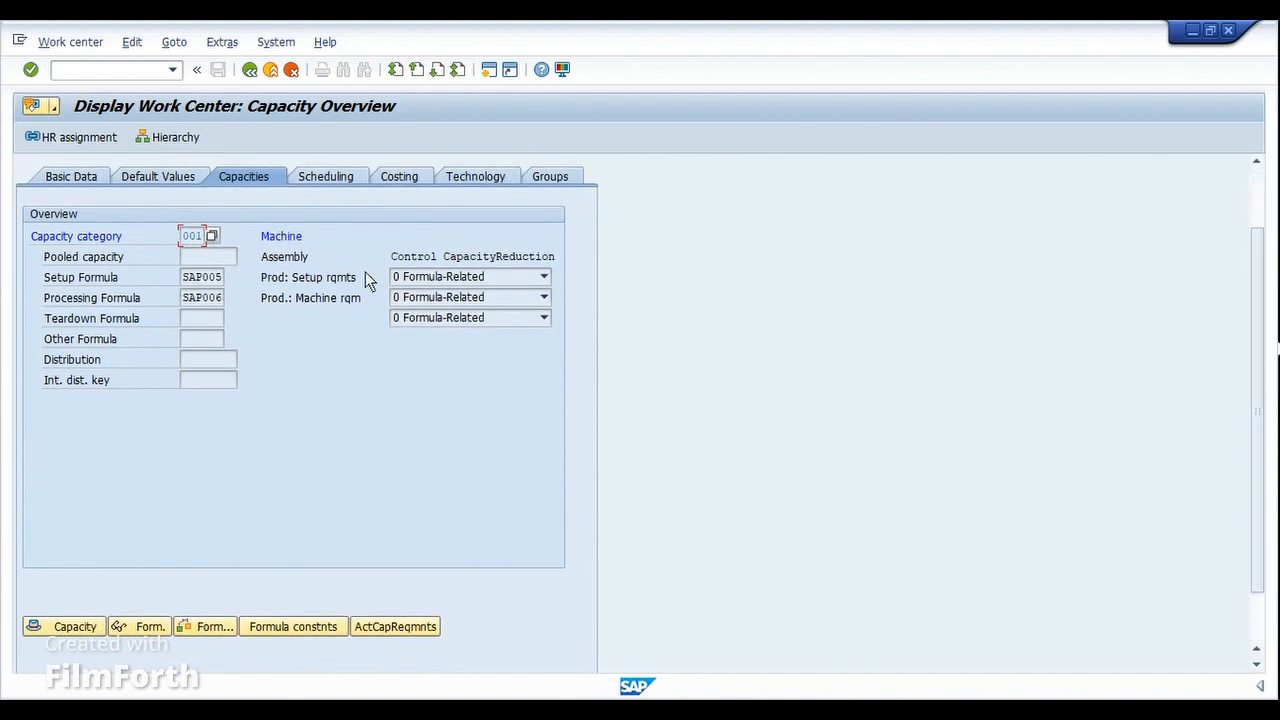
{"action": "left_click", "coordinate": [75, 626]}
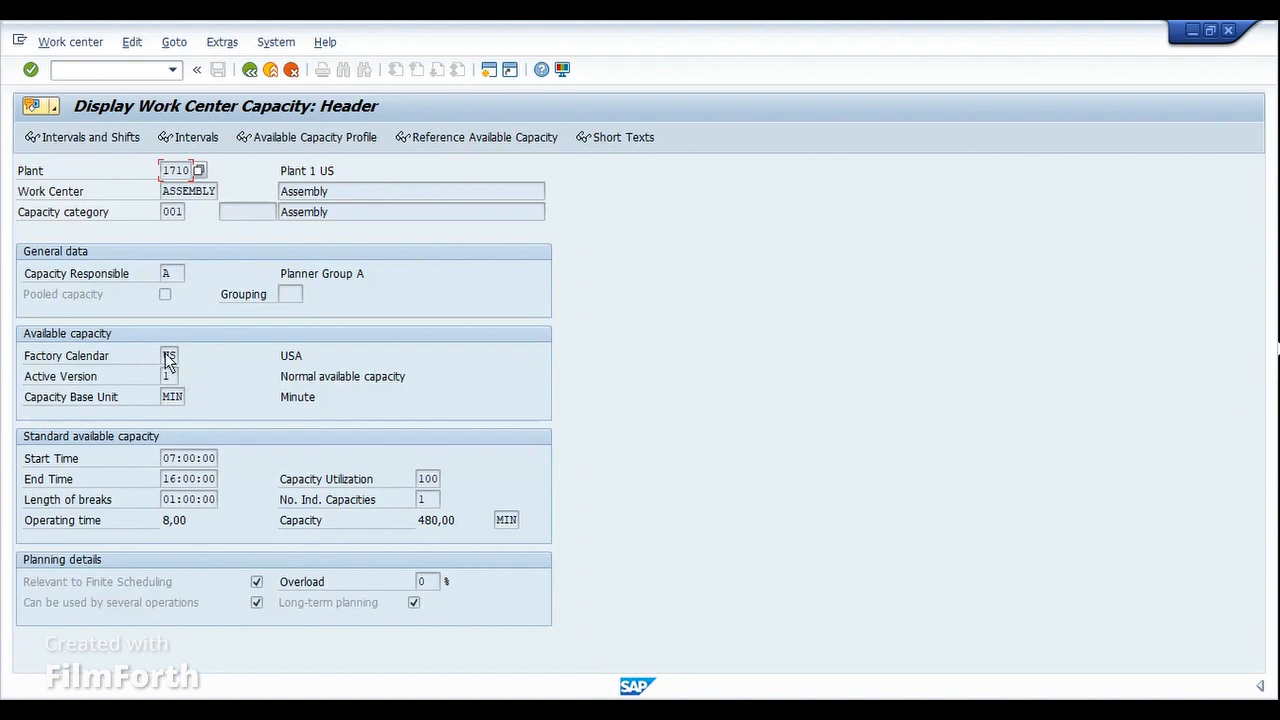
- Examine the work center's factory calendar, capacity base unit, start and end times, and length of breaks
{"action": "left_click", "coordinate": [168, 357]}
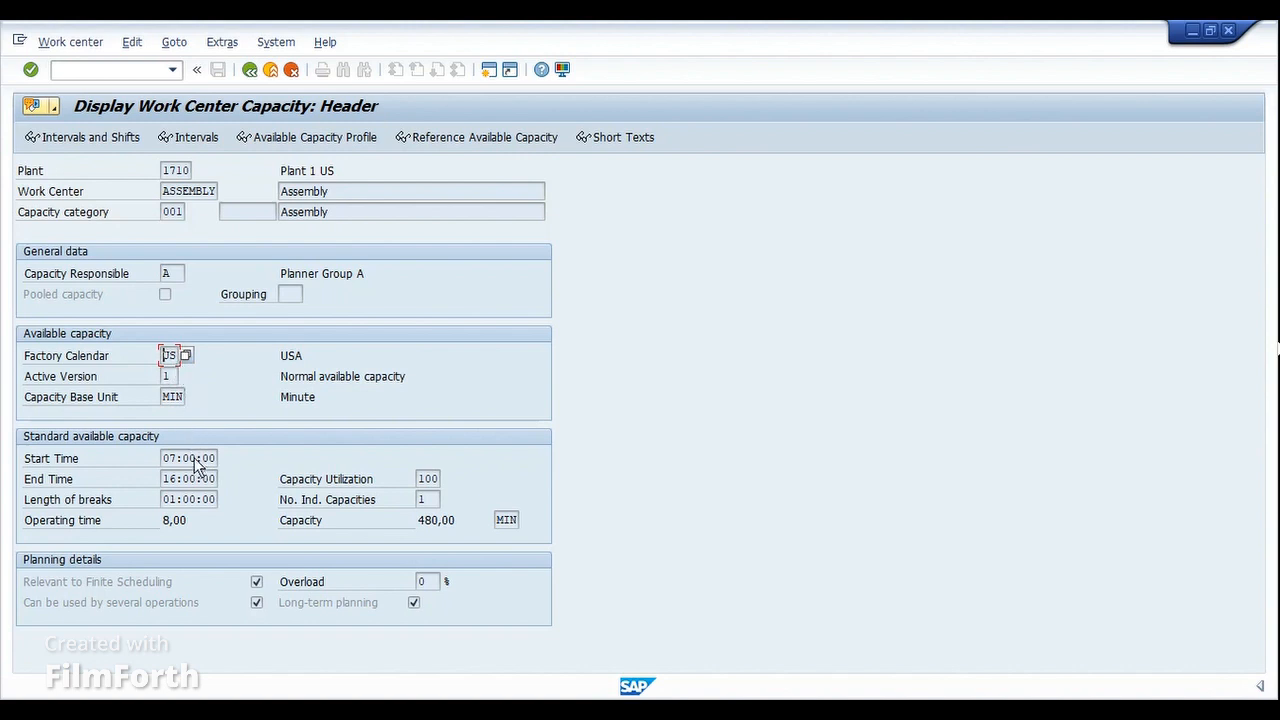
{"action": "left_click", "coordinate": [163, 397]}
{"action": "left_click", "coordinate": [172, 461]}
{"action": "left_click", "coordinate": [170, 479]}
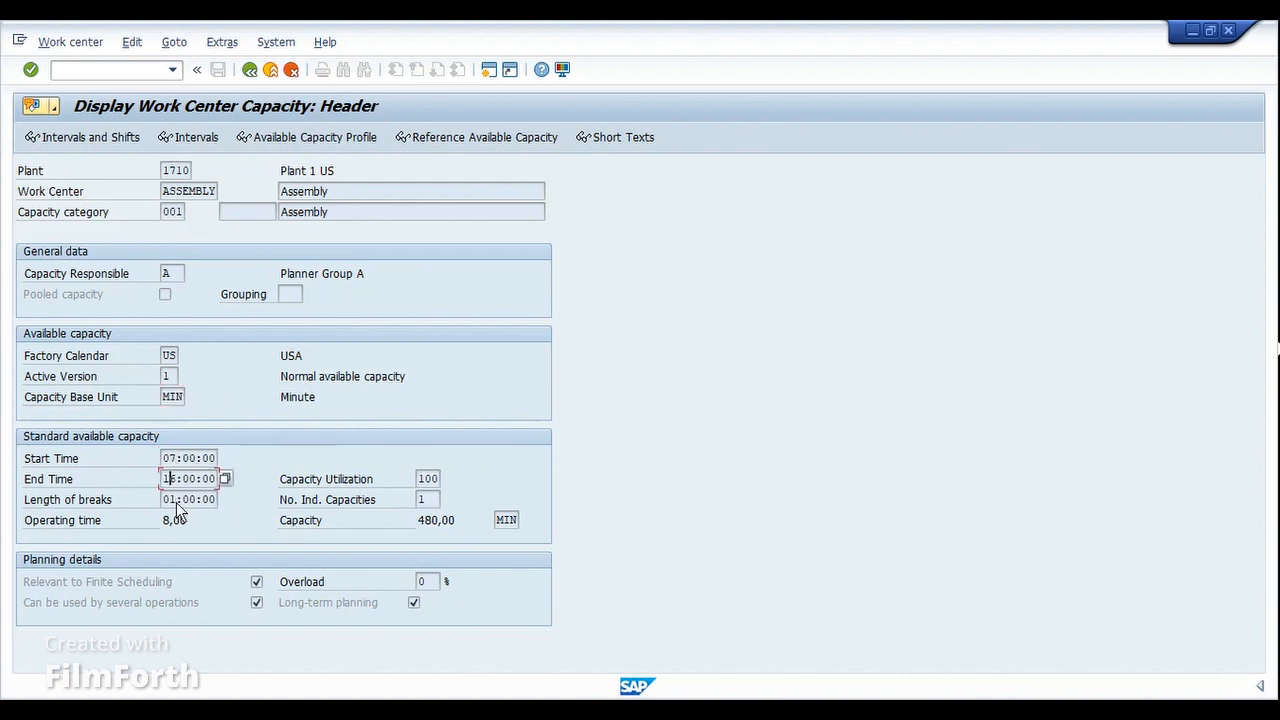
{"action": "left_click", "coordinate": [177, 502]}
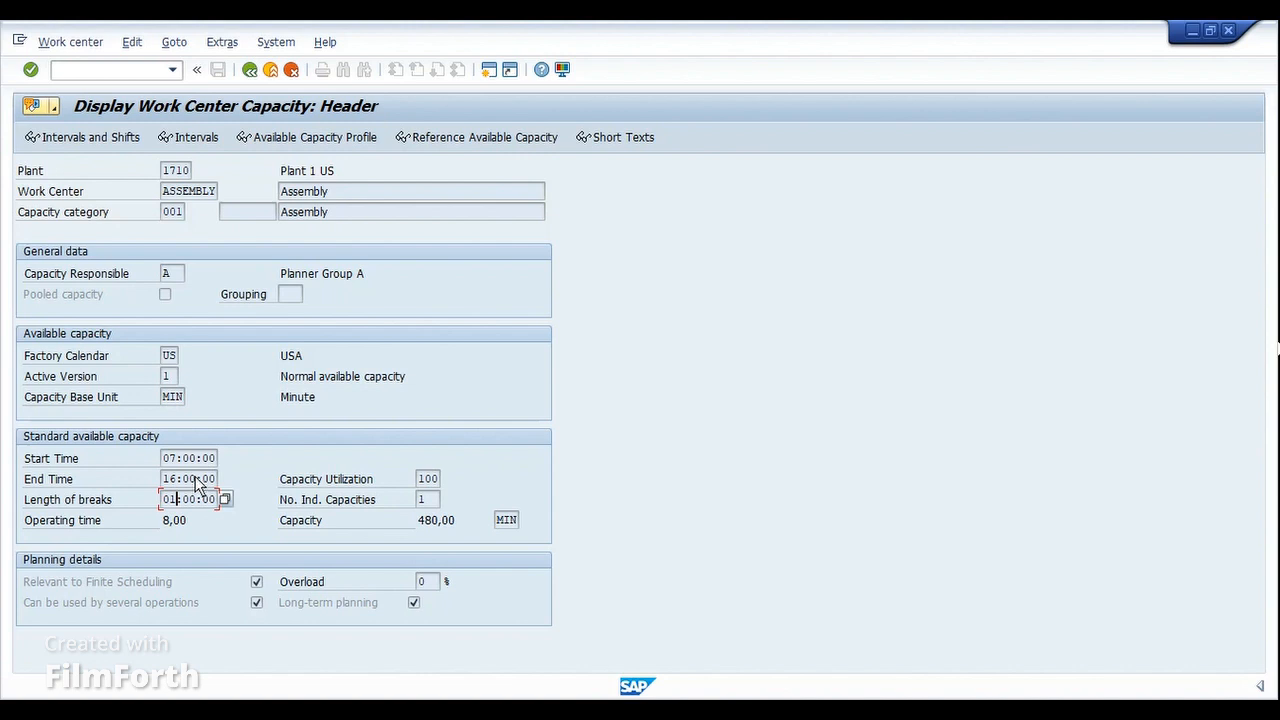
{"action": "left_click", "coordinate": [175, 463]}
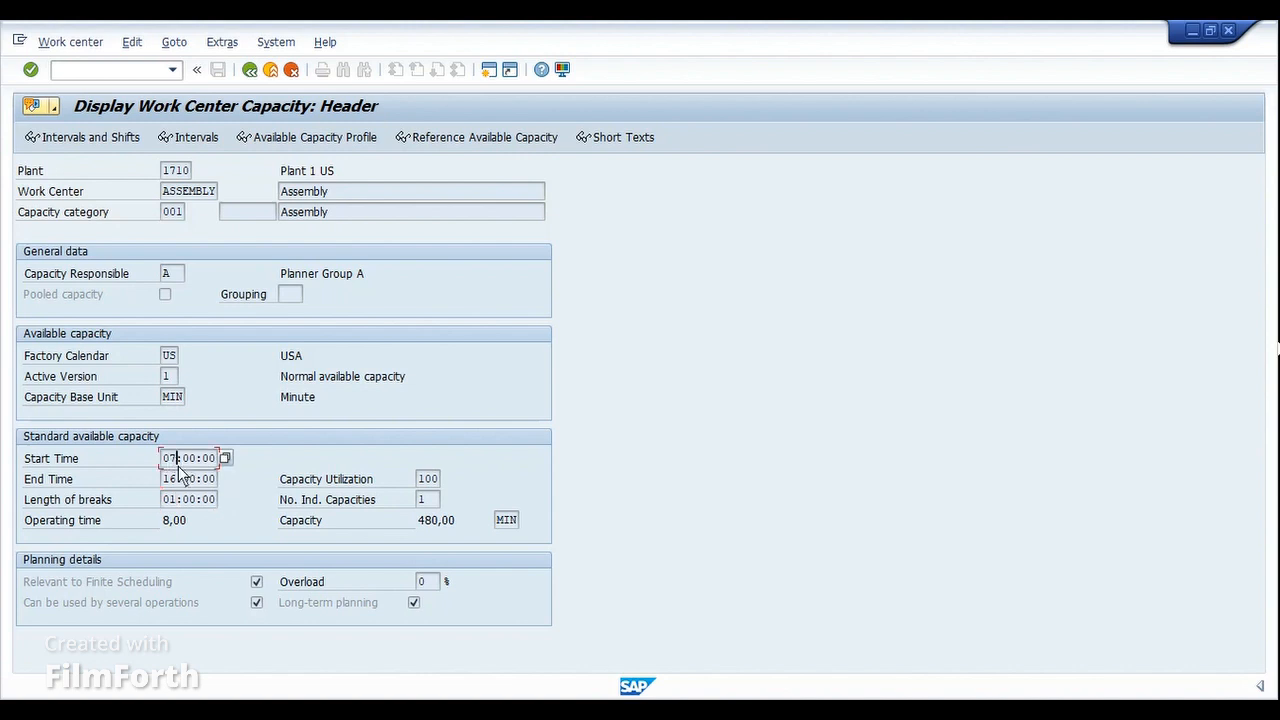
{"action": "left_click", "coordinate": [175, 483]}
{"action": "left_click", "coordinate": [176, 499]}
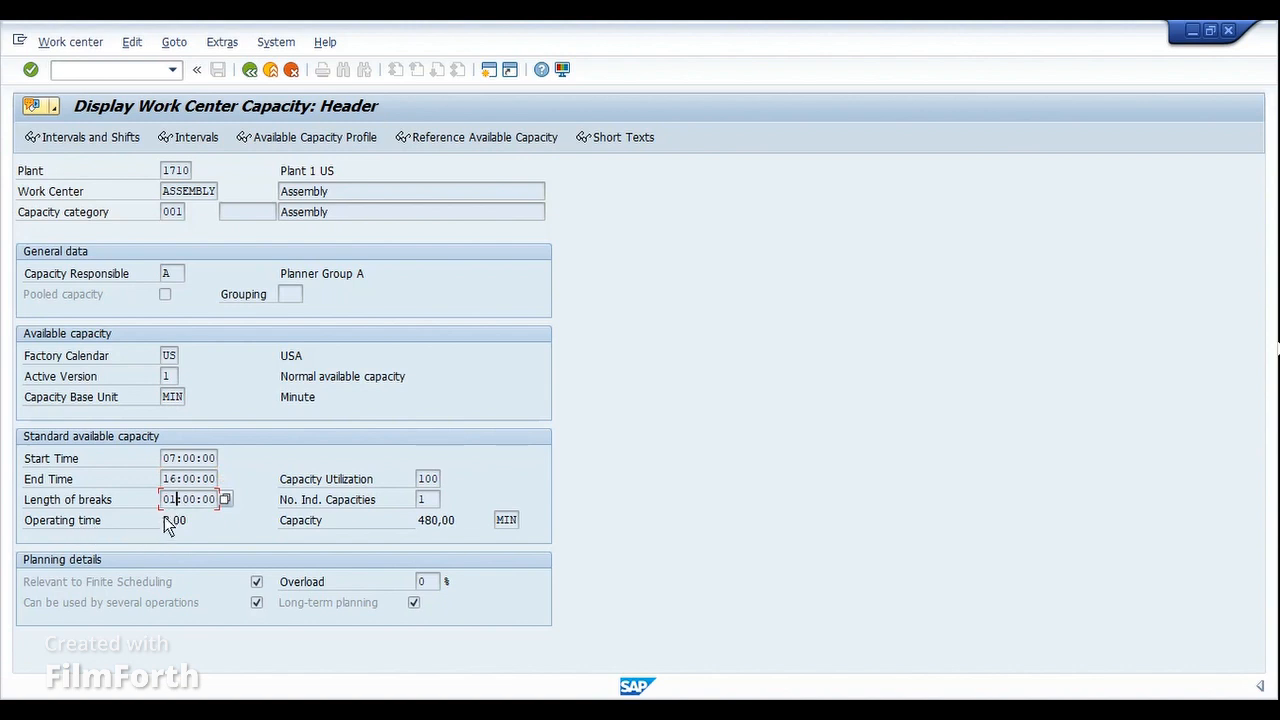
- Examine how capacity utilization, number of individual capacities, operating time and base unit relate to the work center's available capacity
{"action": "left_click", "coordinate": [422, 482]}
{"action": "left_click_drag", "start_coordinate": [420, 484], "coordinate": [432, 487]}
{"action": "left_click", "coordinate": [426, 500]}
{"action": "left_click_drag", "start_coordinate": [421, 522], "coordinate": [456, 522]}
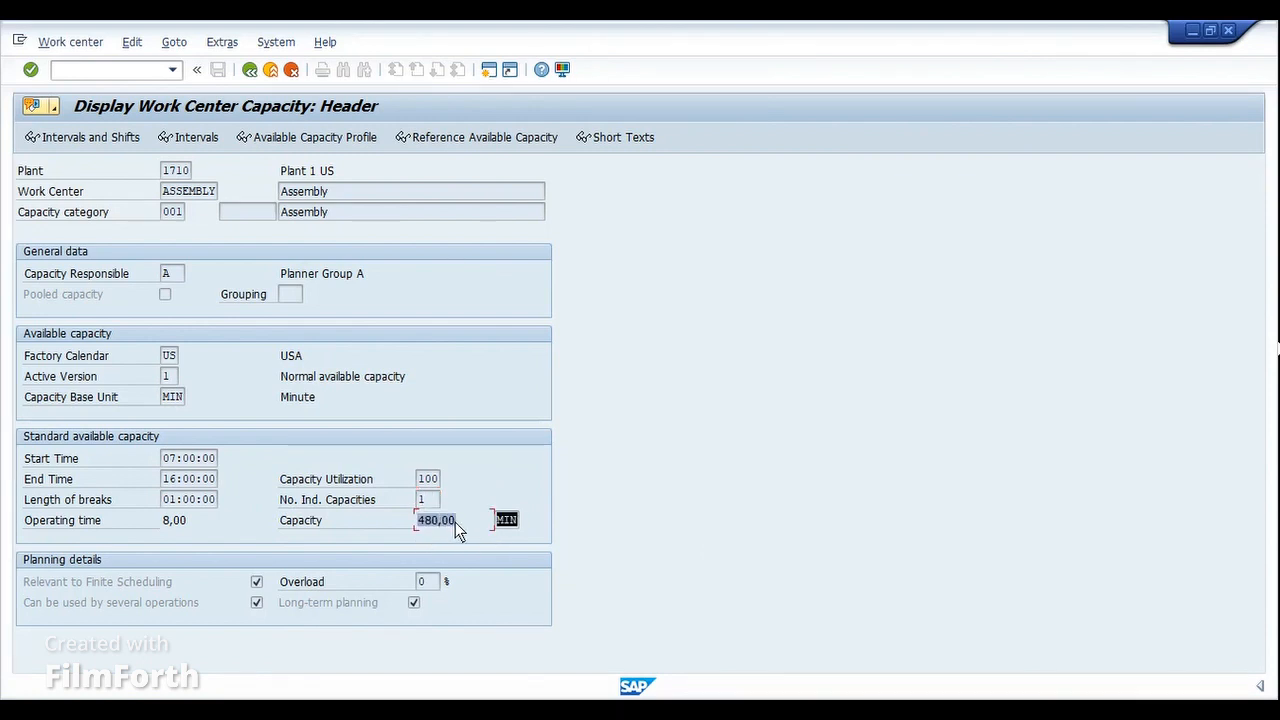
{"action": "left_click", "coordinate": [455, 522]}
{"action": "left_click", "coordinate": [506, 521]}
{"action": "left_click", "coordinate": [166, 523]}
{"action": "left_click", "coordinate": [172, 522]}
{"action": "left_click", "coordinate": [181, 399]}
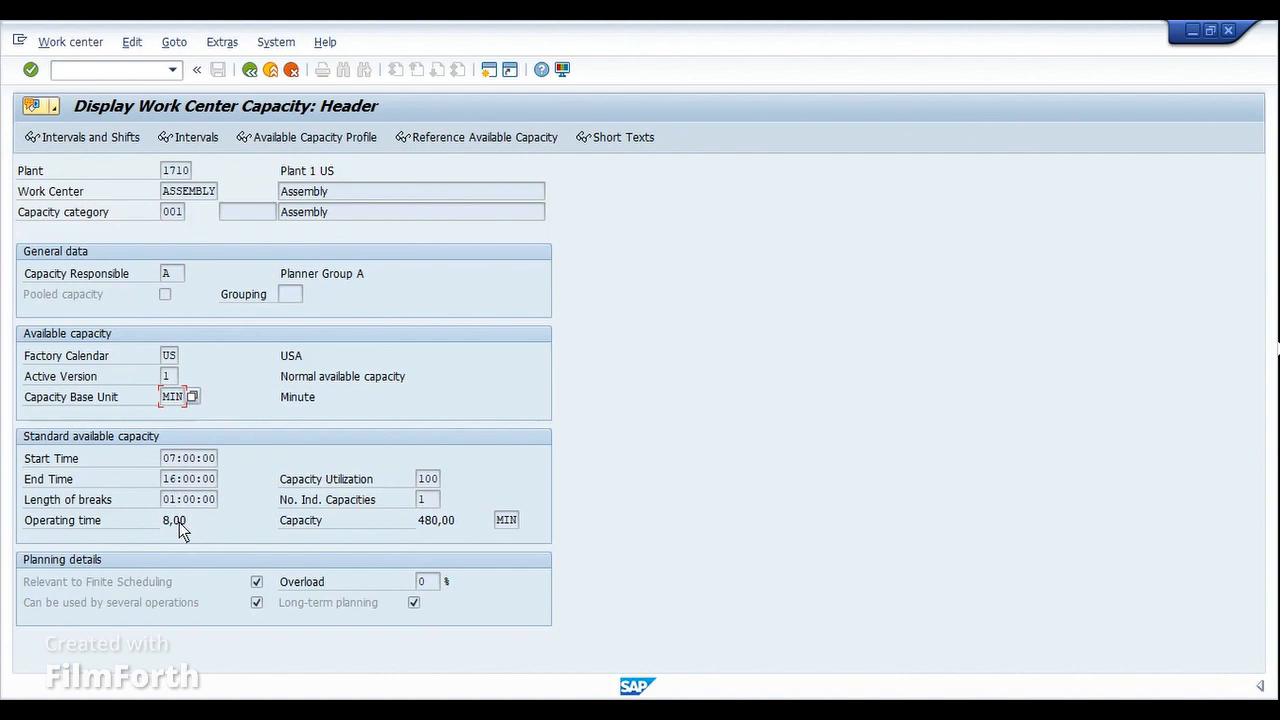
{"action": "left_click", "coordinate": [427, 506]}
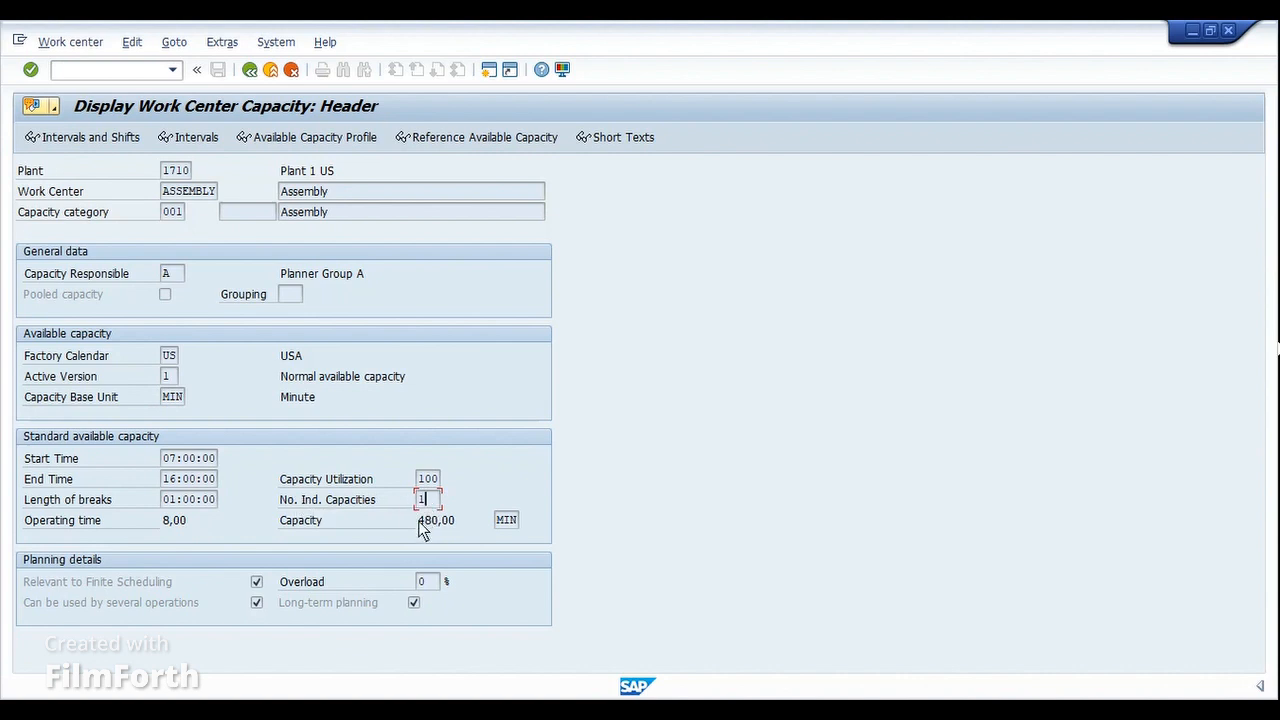
- Check the capacity and number of individual capacities, and return to the ASSEMBLY work center's capacity overview
{"action": "left_click", "coordinate": [420, 521]}
{"action": "left_click", "coordinate": [437, 502]}
{"action": "left_click", "coordinate": [170, 216]}
{"action": "left_click", "coordinate": [49, 586]}
{"action": "left_click", "coordinate": [252, 70]}
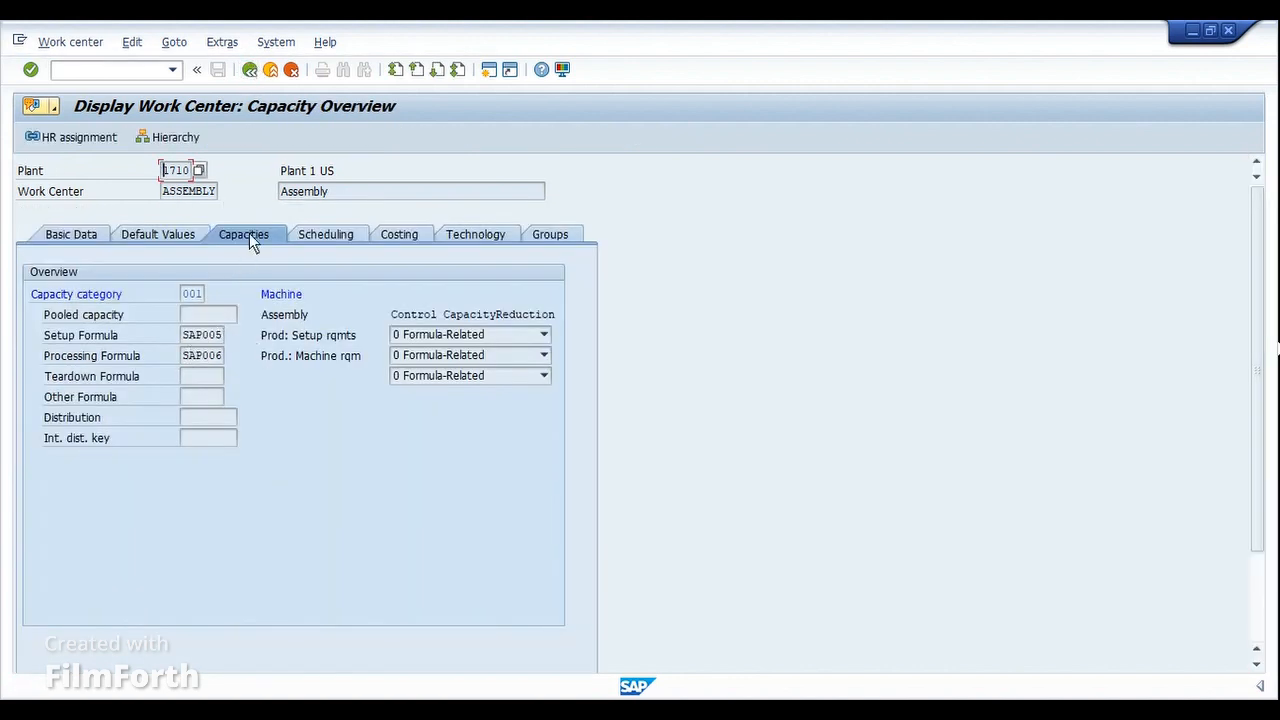
- Display the definition of the setup formula SAP005 for the work center's capacity category 001
{"action": "left_click", "coordinate": [212, 338]}
{"action": "left_click", "coordinate": [194, 357]}
{"action": "left_click", "coordinate": [217, 355]}
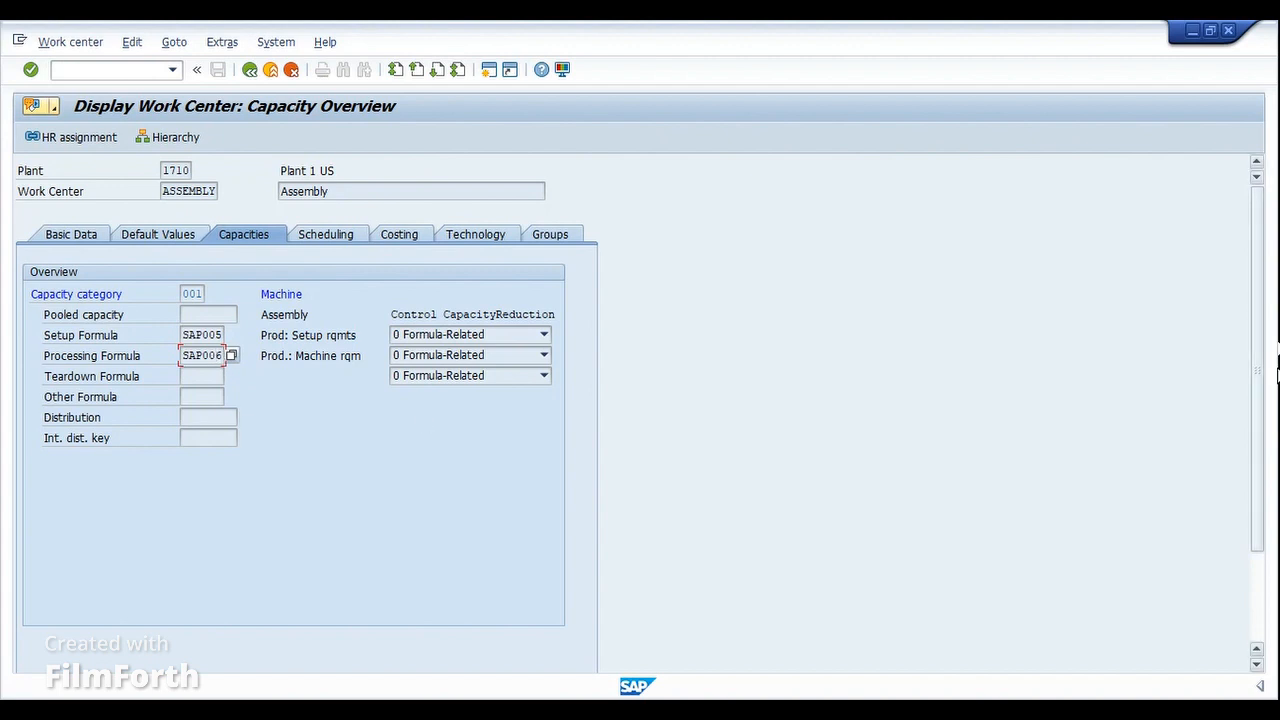
{"action": "left_click_drag", "start_coordinate": [1264, 394], "coordinate": [1257, 466]}
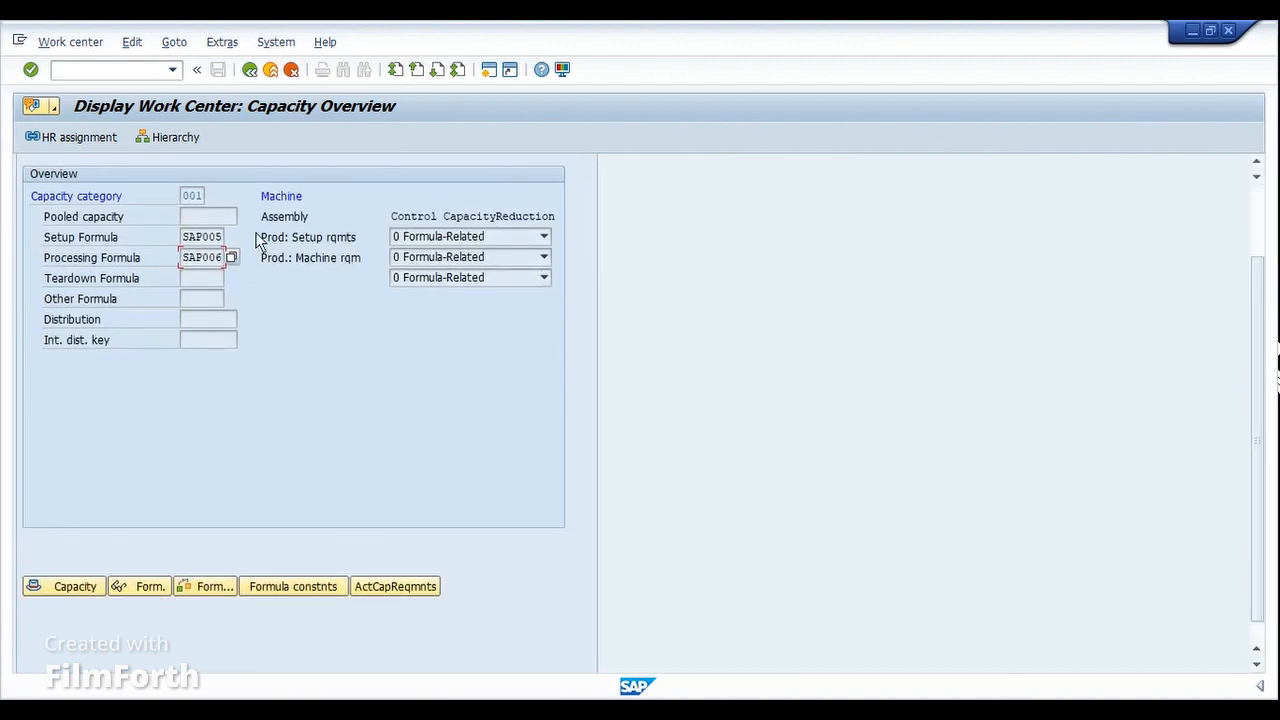
{"action": "left_click", "coordinate": [215, 240]}
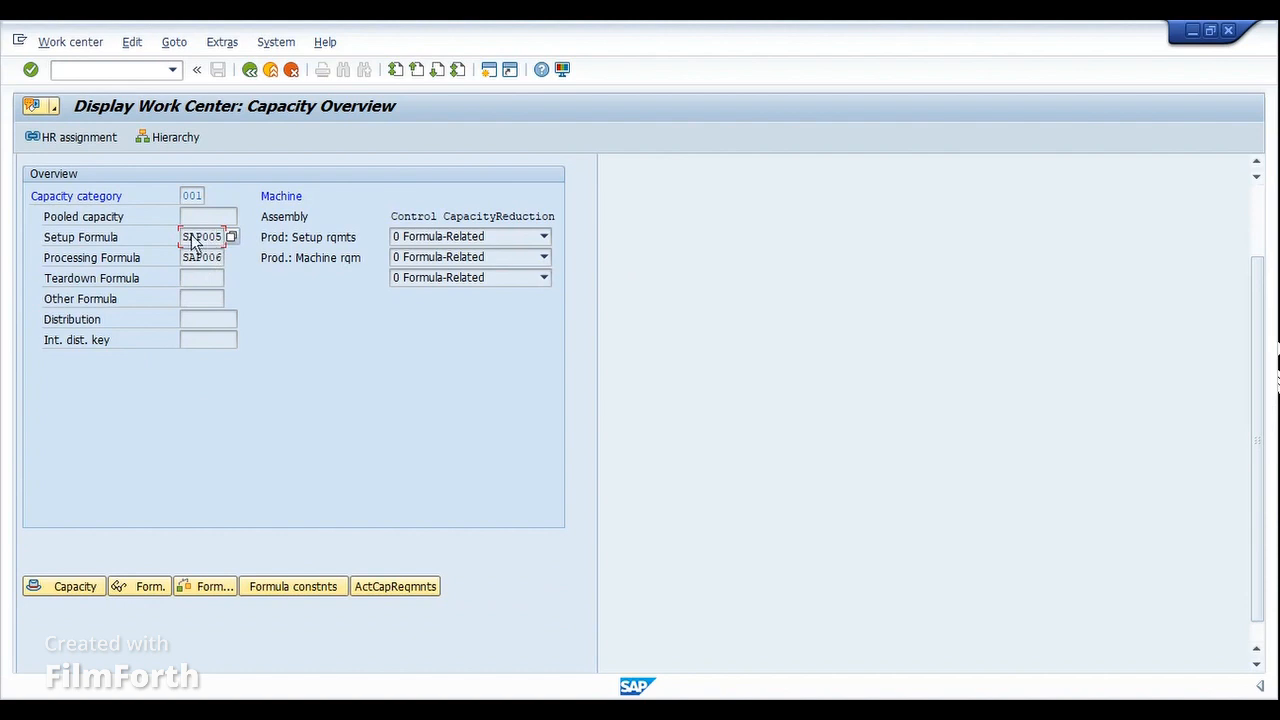
{"action": "left_click", "coordinate": [145, 588]}
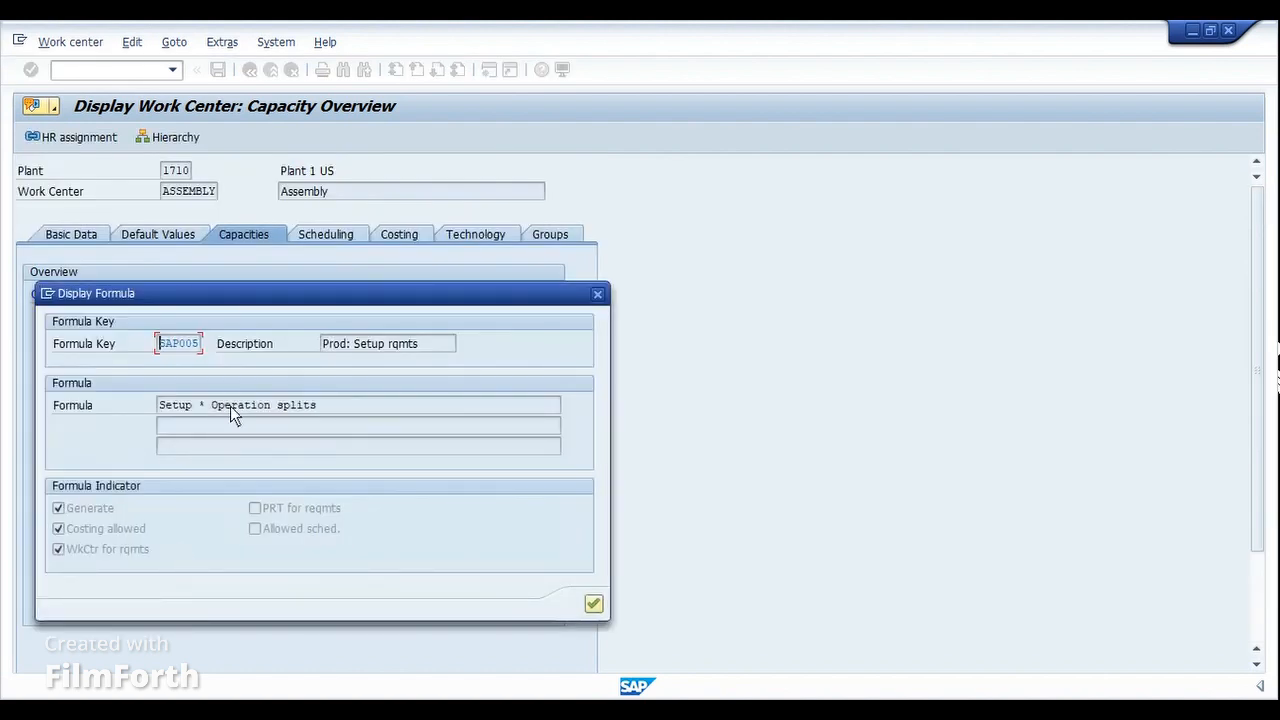
- Examine the setup formula's key and expression, close it, and return to the FG126 planned order's detailed scheduling
{"action": "left_click_drag", "start_coordinate": [291, 289], "coordinate": [656, 287]}
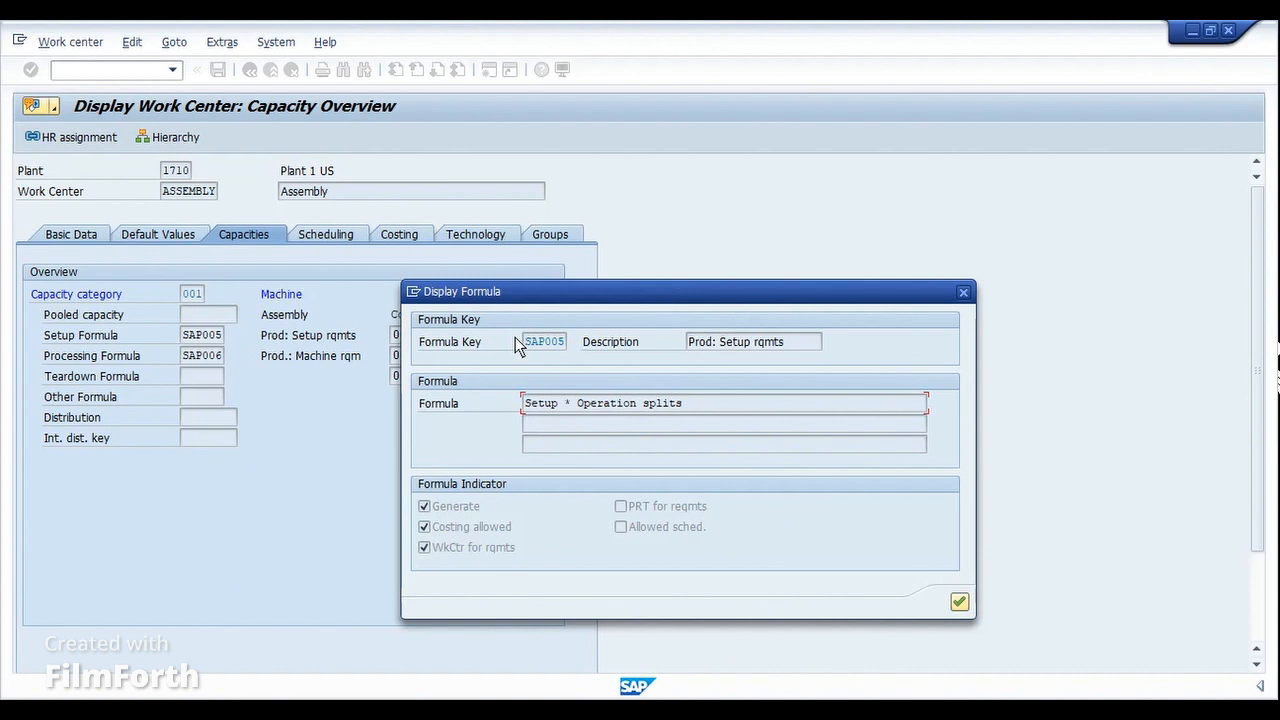
{"action": "left_click_drag", "start_coordinate": [524, 344], "coordinate": [566, 344]}
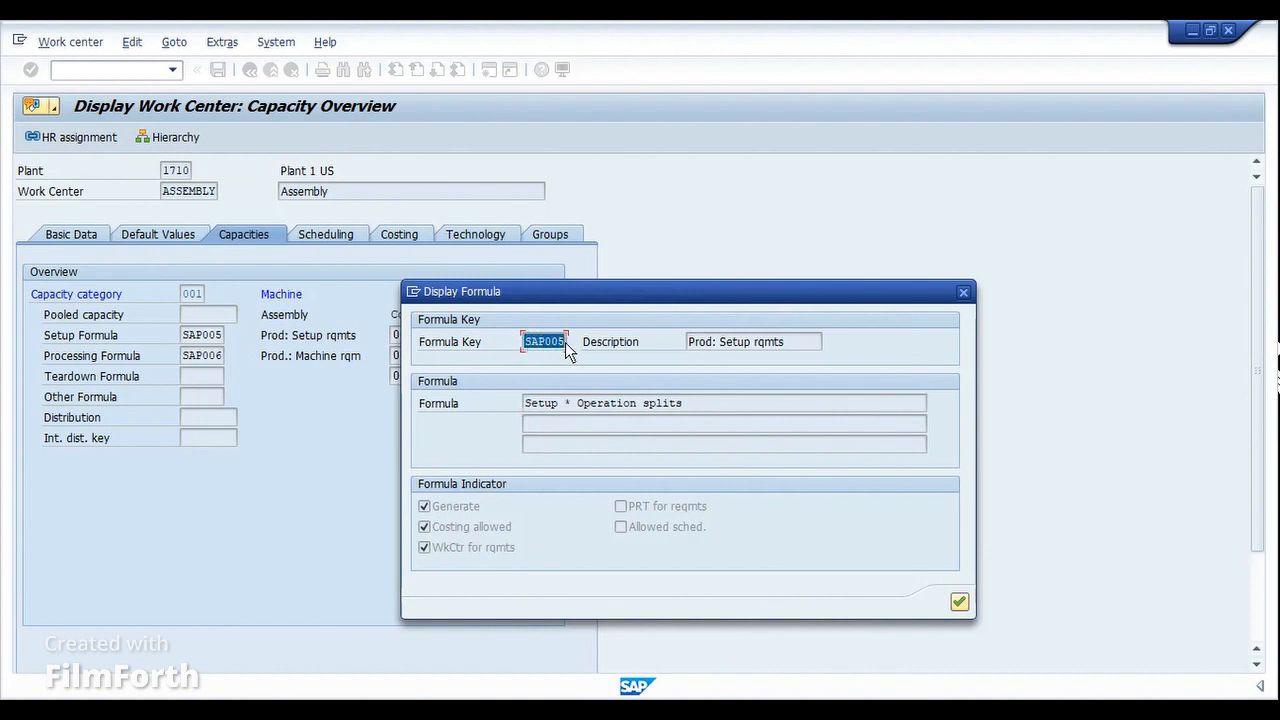
{"action": "left_click", "coordinate": [533, 406]}
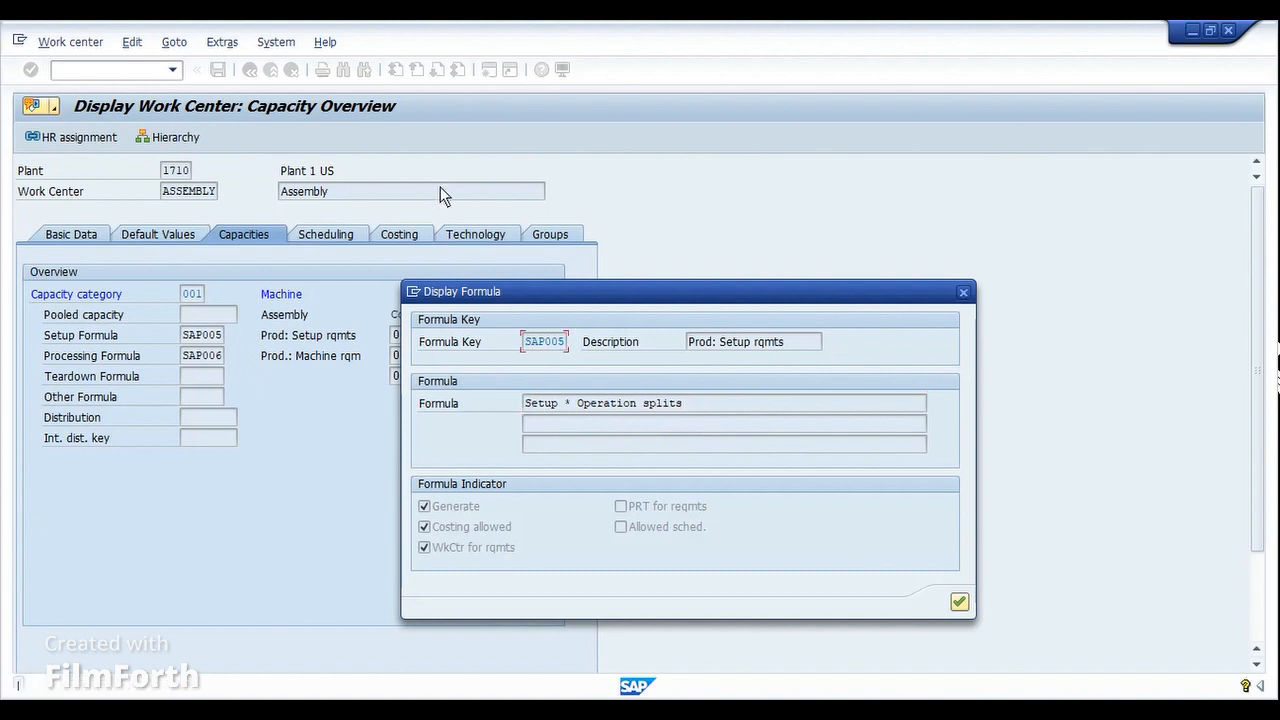
{"action": "left_click", "coordinate": [959, 601]}
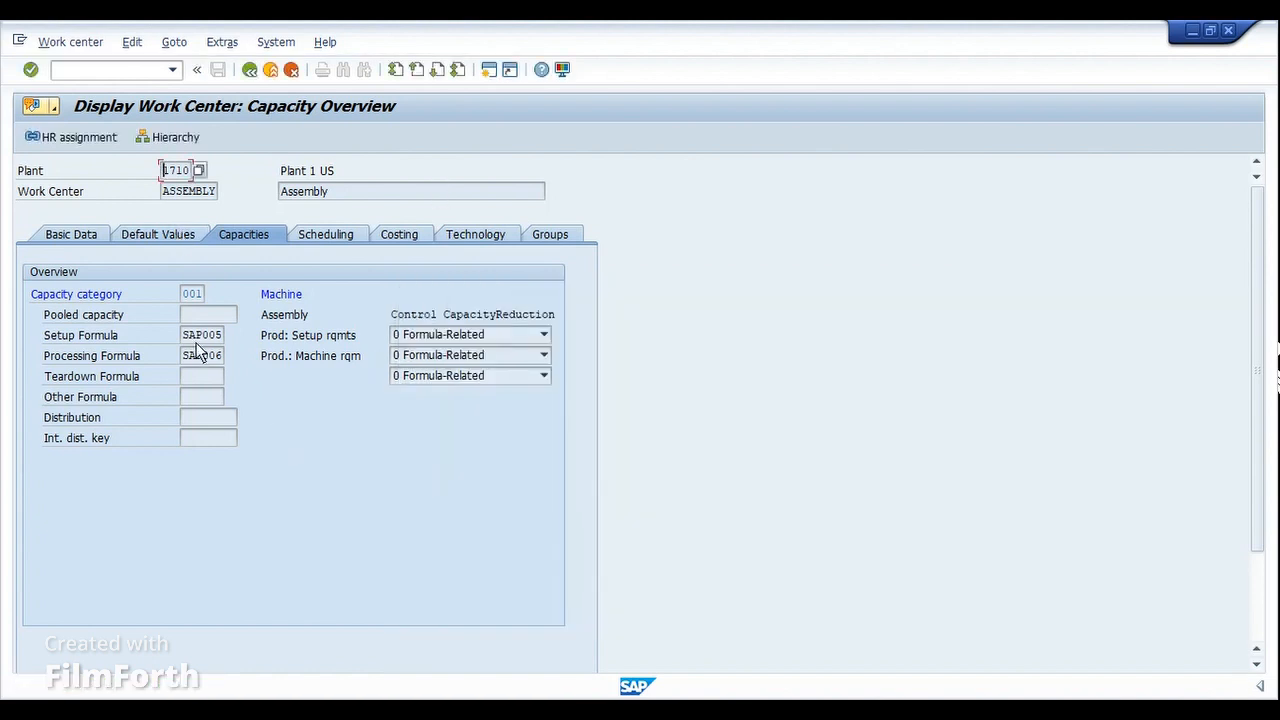
{"action": "left_click", "coordinate": [251, 70]}
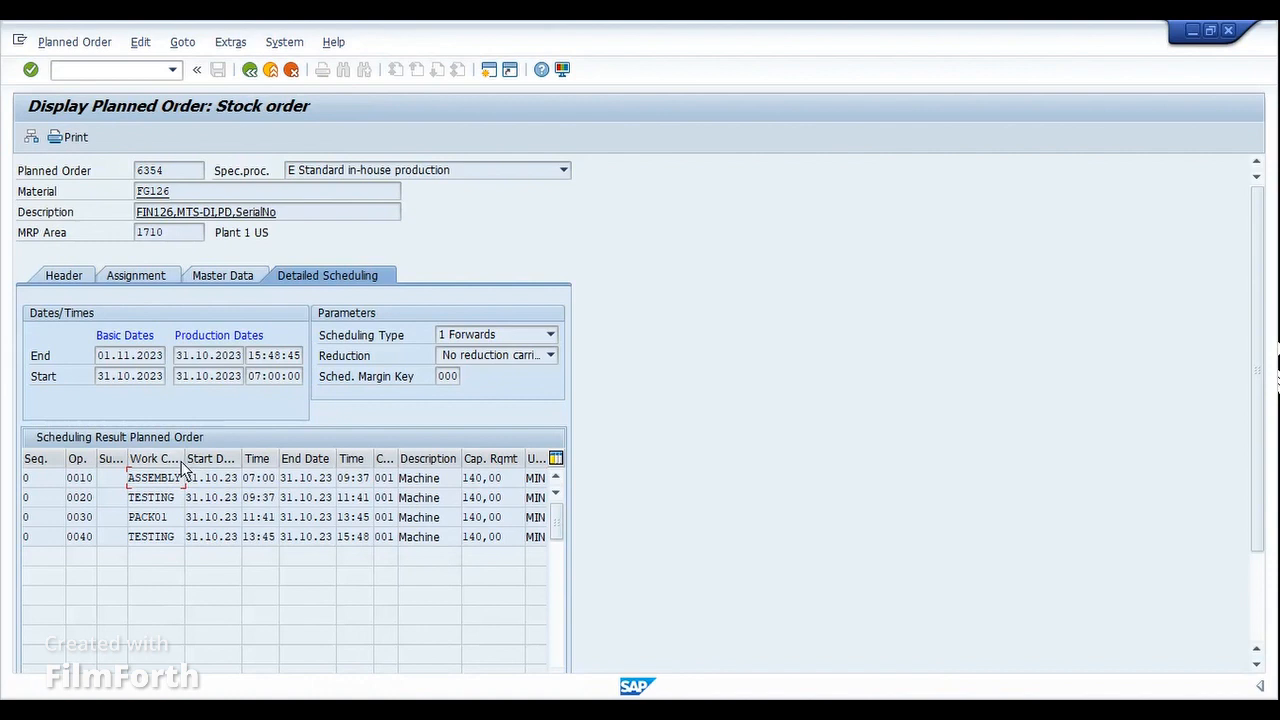
- Adjust the work center column's width and check operation 0010's start and end times in the scheduling result
{"action": "left_click_drag", "start_coordinate": [184, 459], "coordinate": [245, 508]}
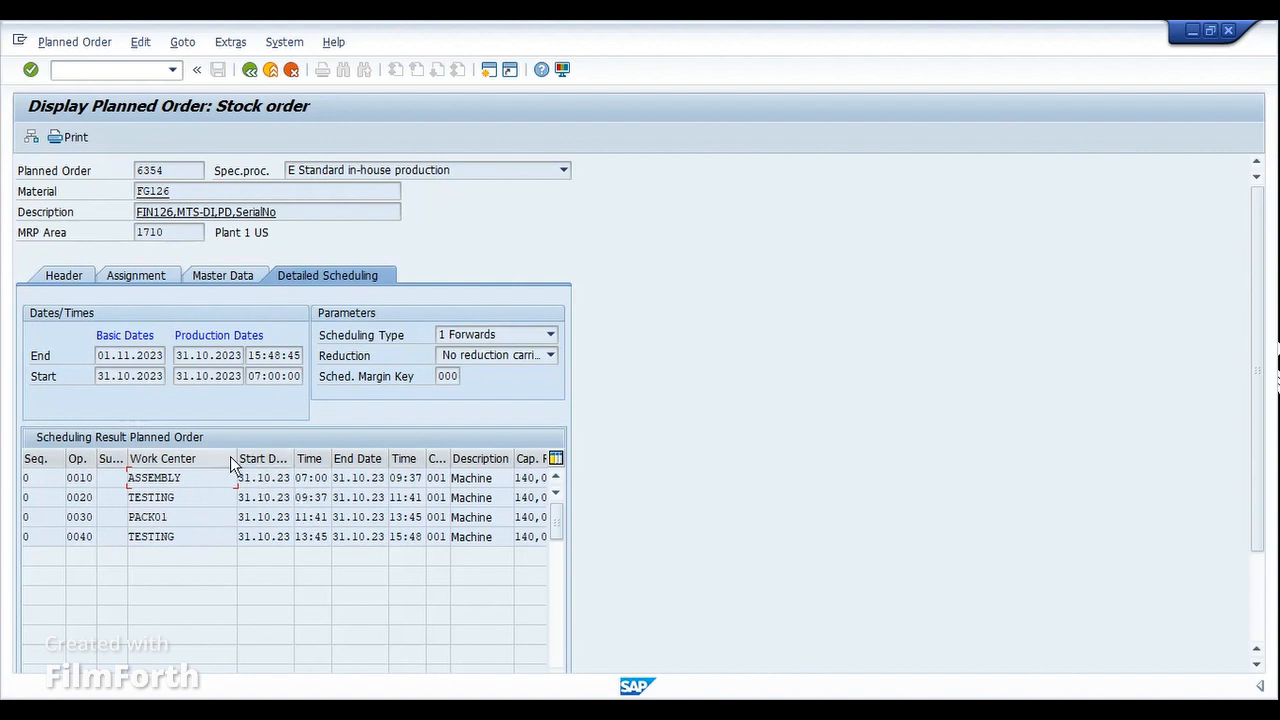
{"action": "left_click_drag", "start_coordinate": [237, 463], "coordinate": [191, 465]}
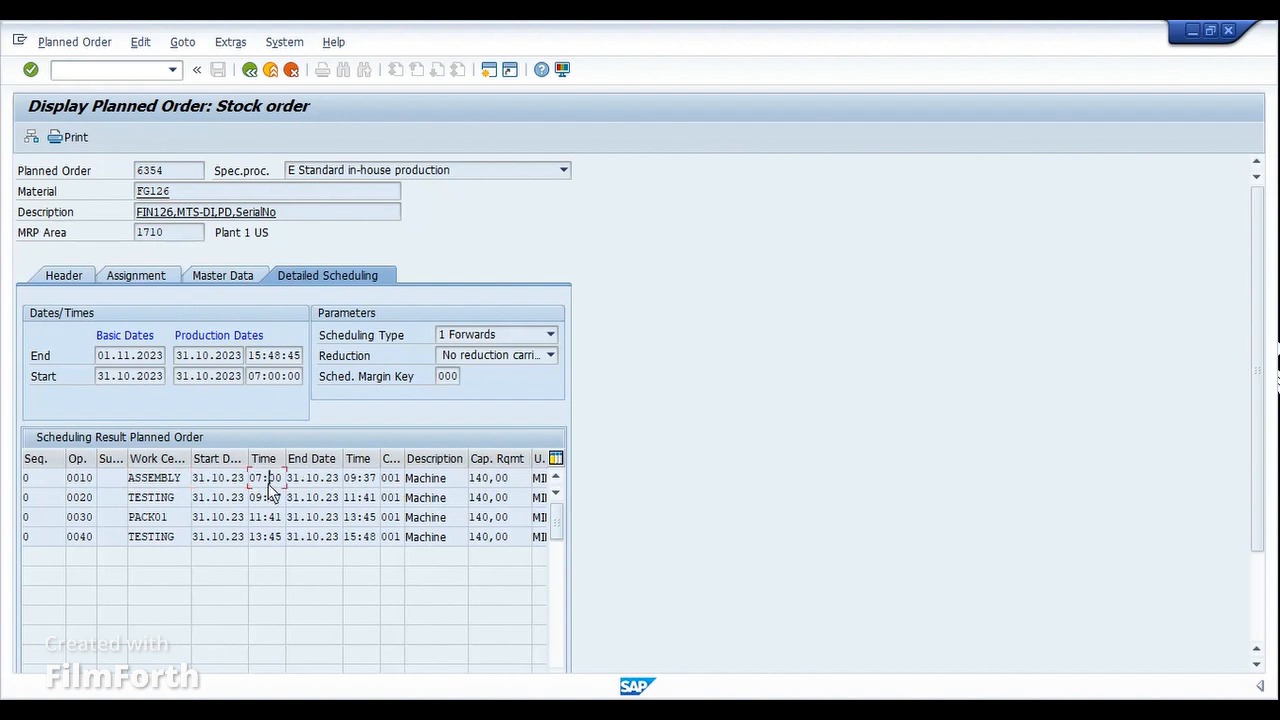
{"action": "left_click", "coordinate": [363, 479]}
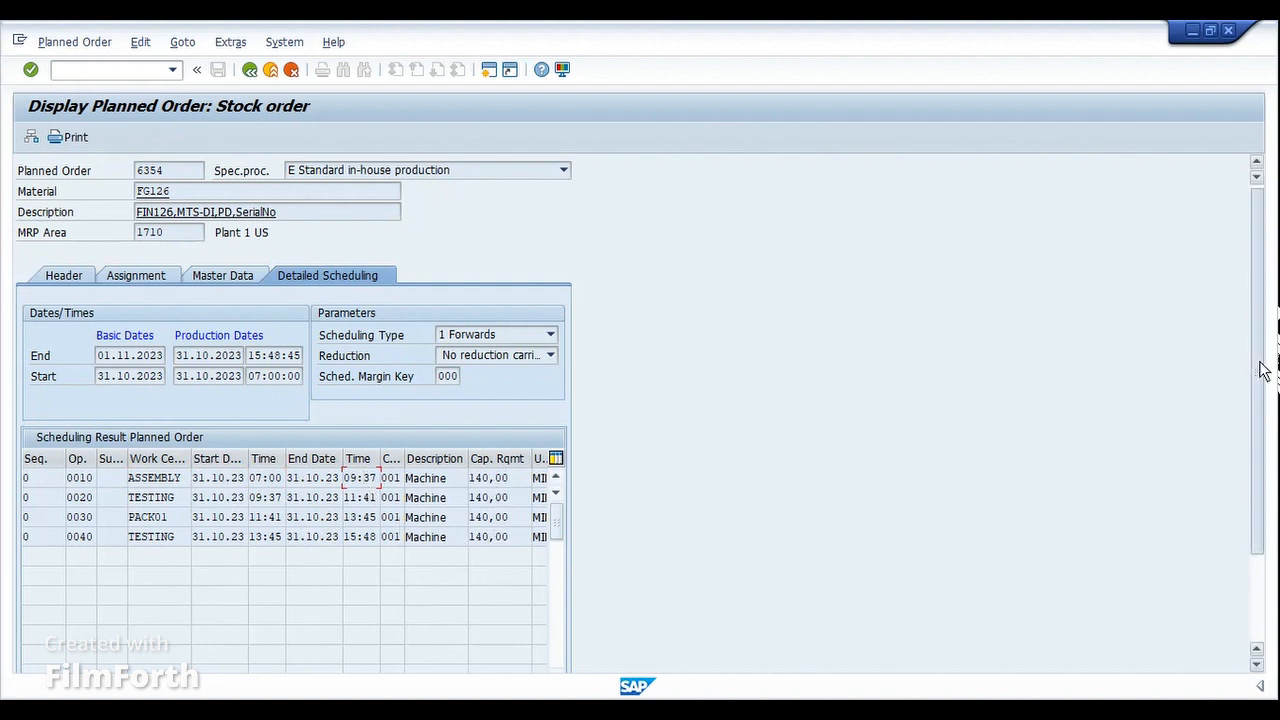
- Examine the operations' capacity requirements and operation 0040's end date and time in the planned order's scheduling result
{"action": "left_click_drag", "start_coordinate": [1257, 371], "coordinate": [1257, 434]}
{"action": "left_click", "coordinate": [538, 613]}
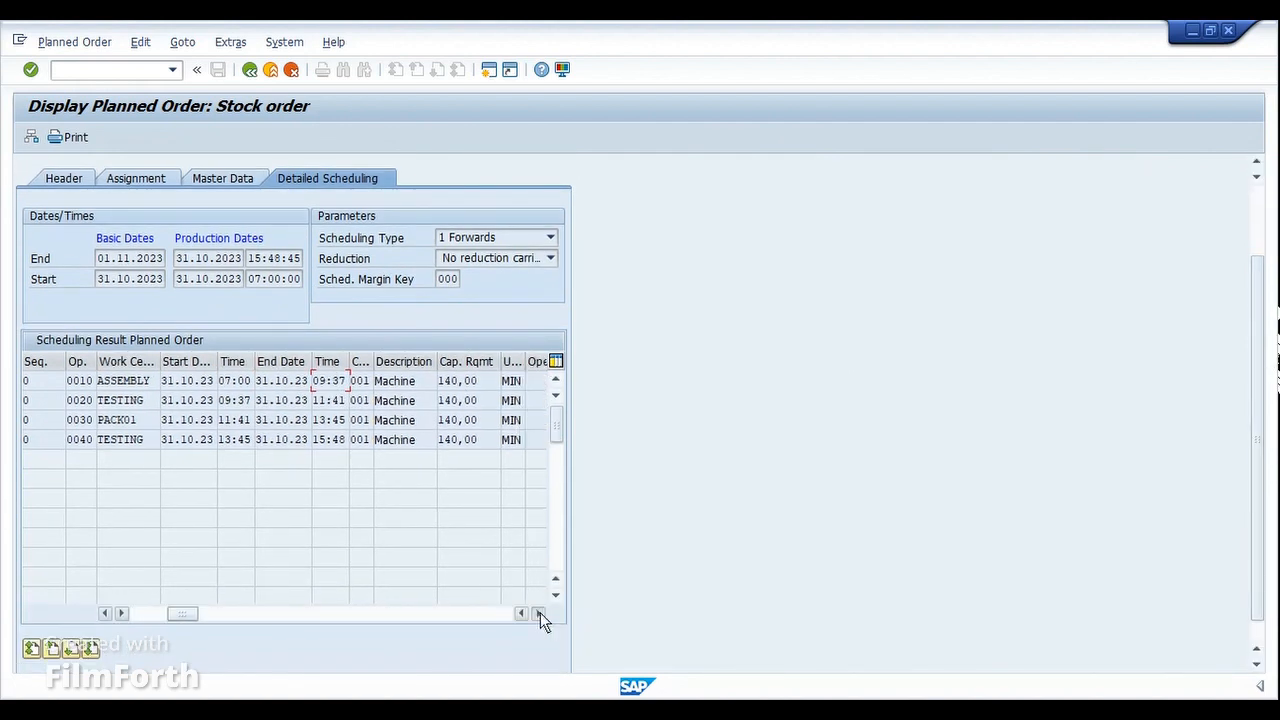
{"action": "left_click", "coordinate": [538, 613]}
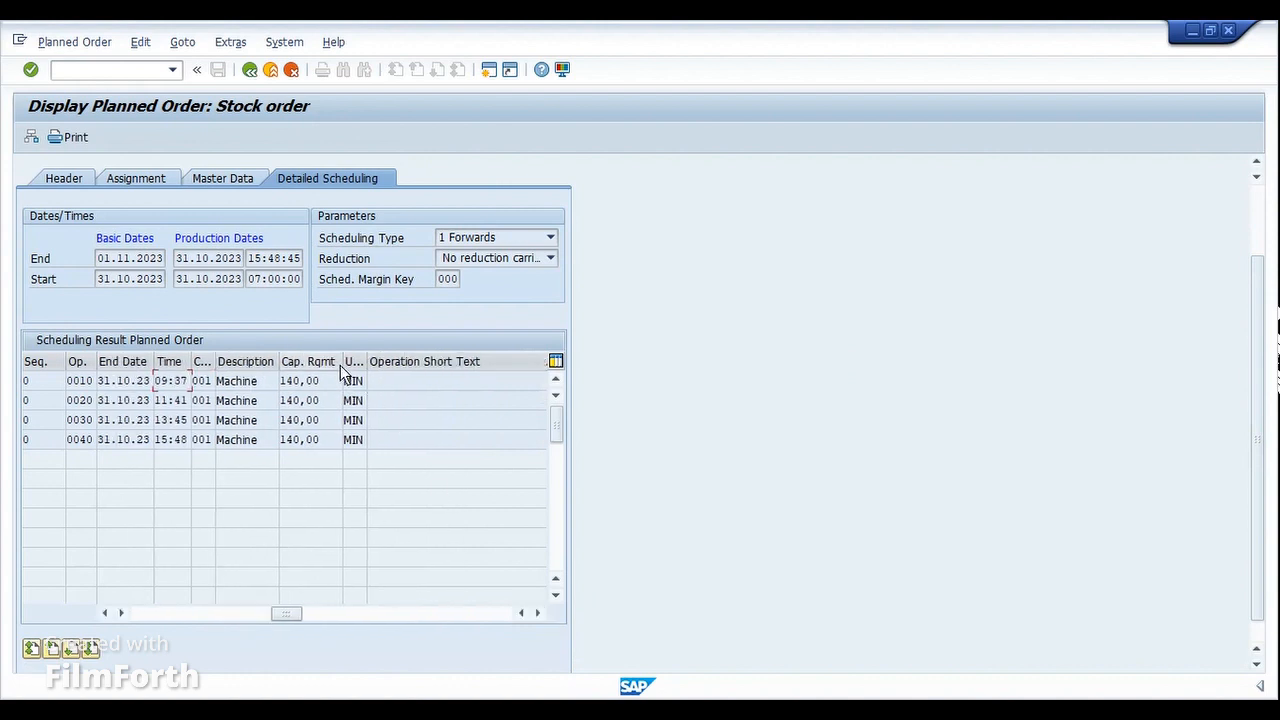
{"action": "left_click_drag", "start_coordinate": [342, 364], "coordinate": [364, 364]}
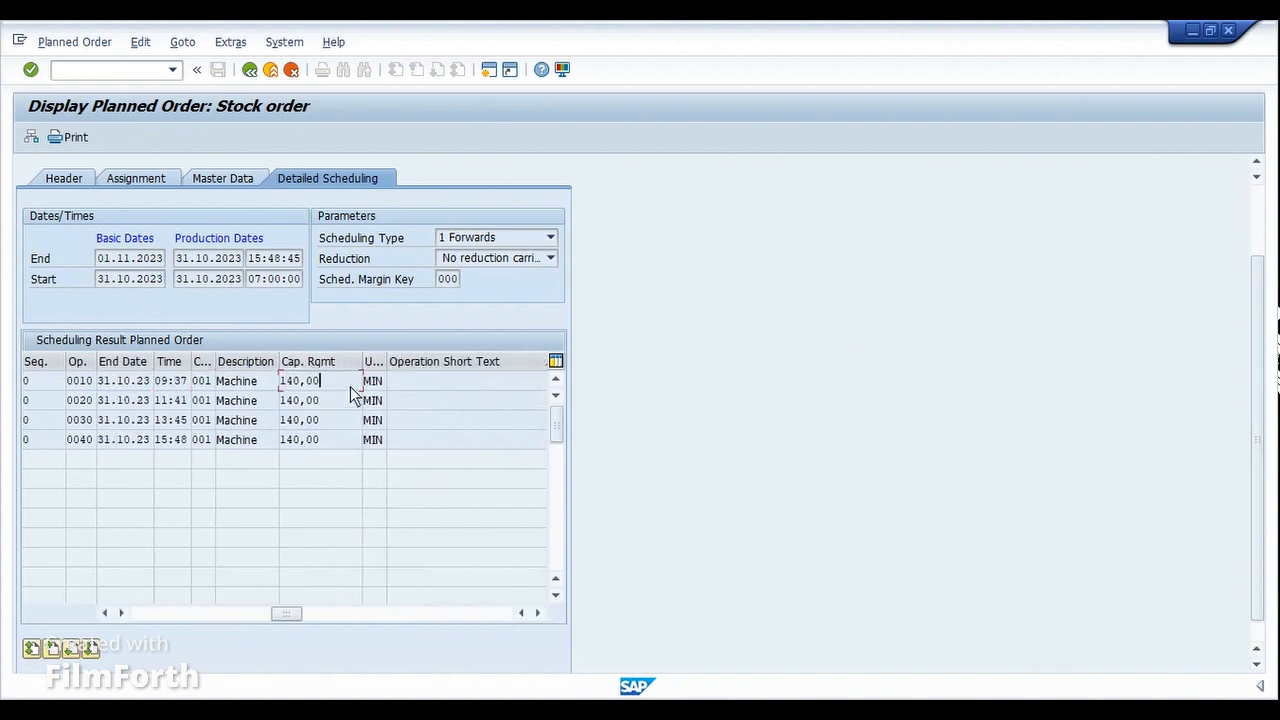
{"action": "left_click", "coordinate": [29, 381]}
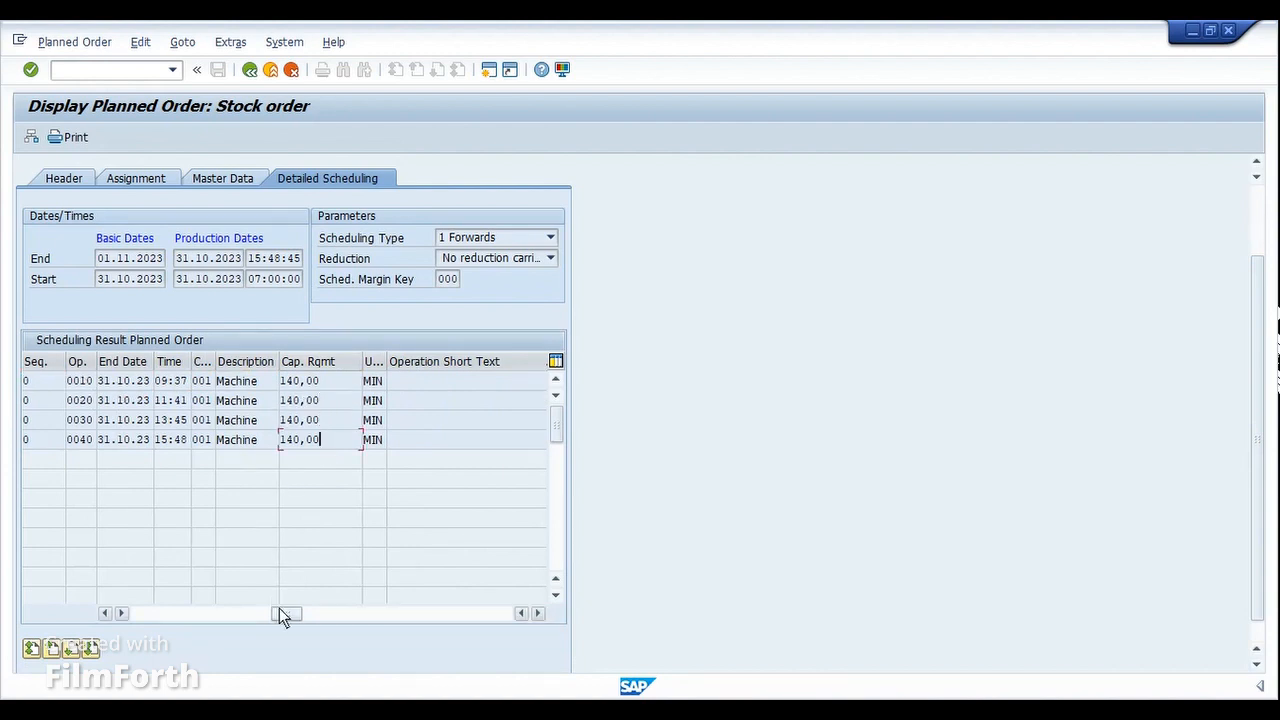
{"action": "left_click", "coordinate": [111, 441]}
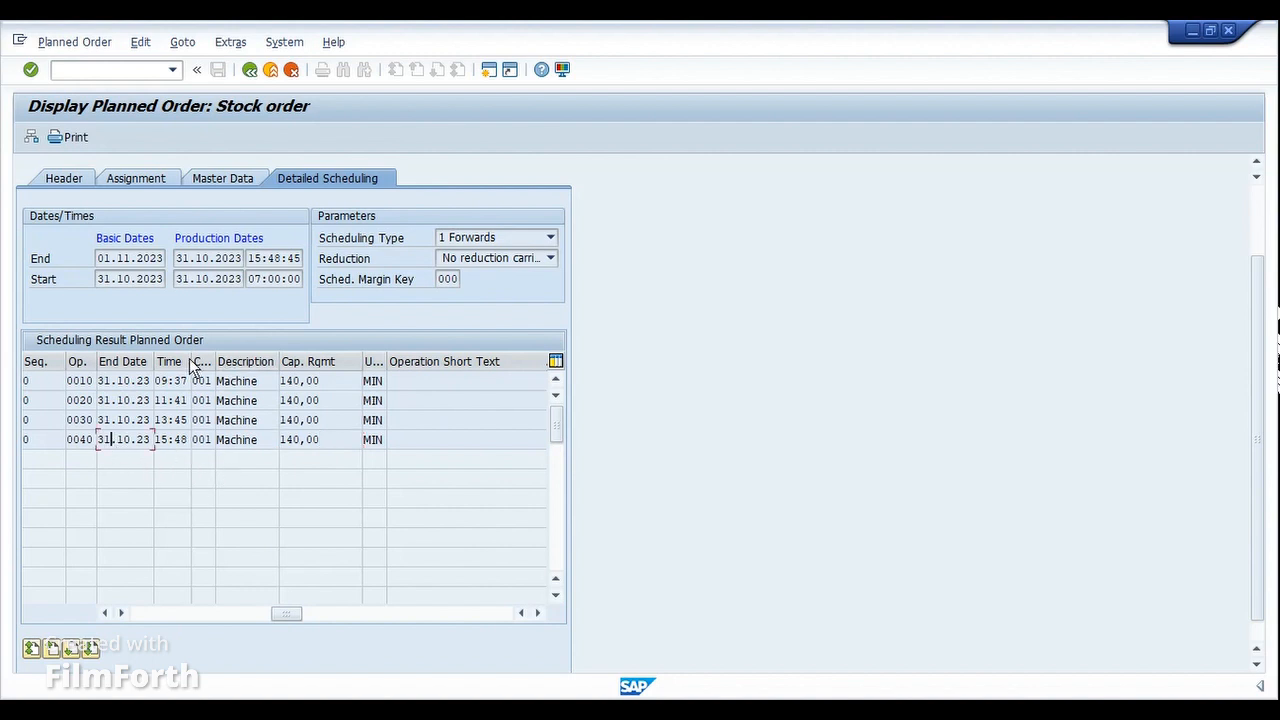
{"action": "left_click_drag", "start_coordinate": [190, 361], "coordinate": [230, 364]}
{"action": "left_click", "coordinate": [191, 446]}
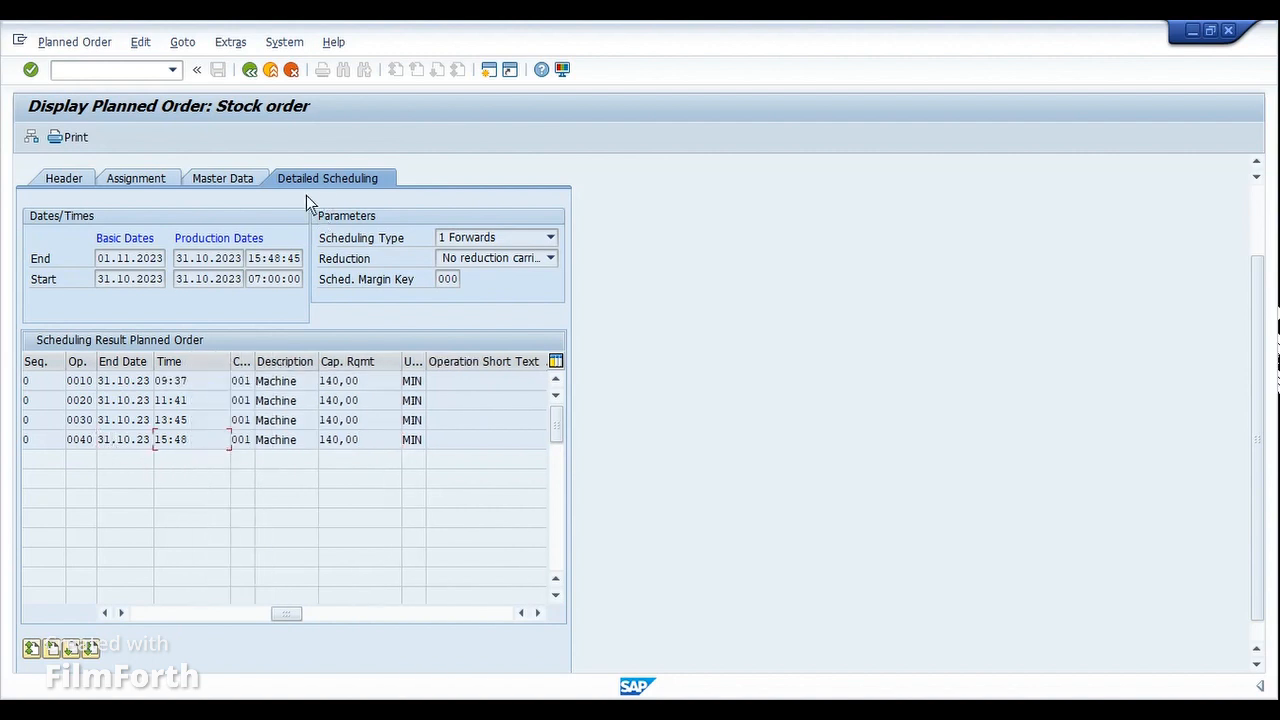
- Convert the 1.100 PC planned order for FG126 from the stock/requirements list into a production order
{"action": "left_click", "coordinate": [249, 70]}
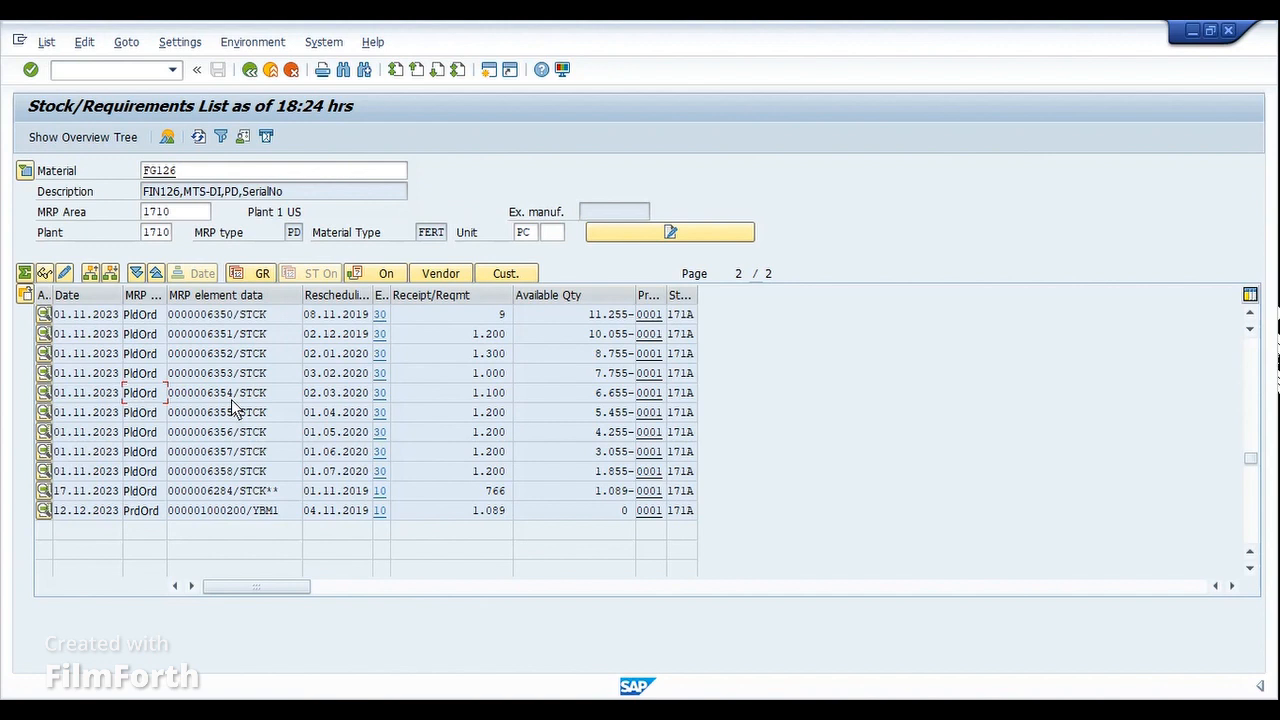
{"action": "double_click", "coordinate": [231, 399]}
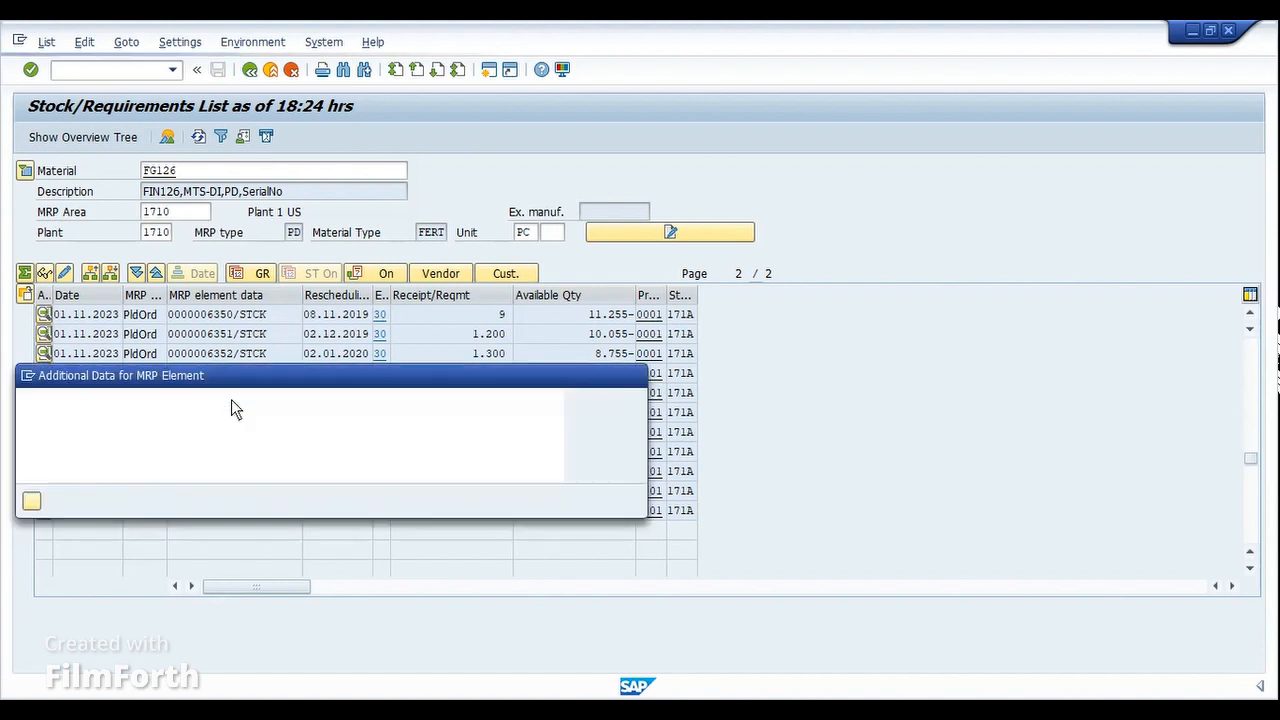
{"action": "left_click", "coordinate": [185, 501]}
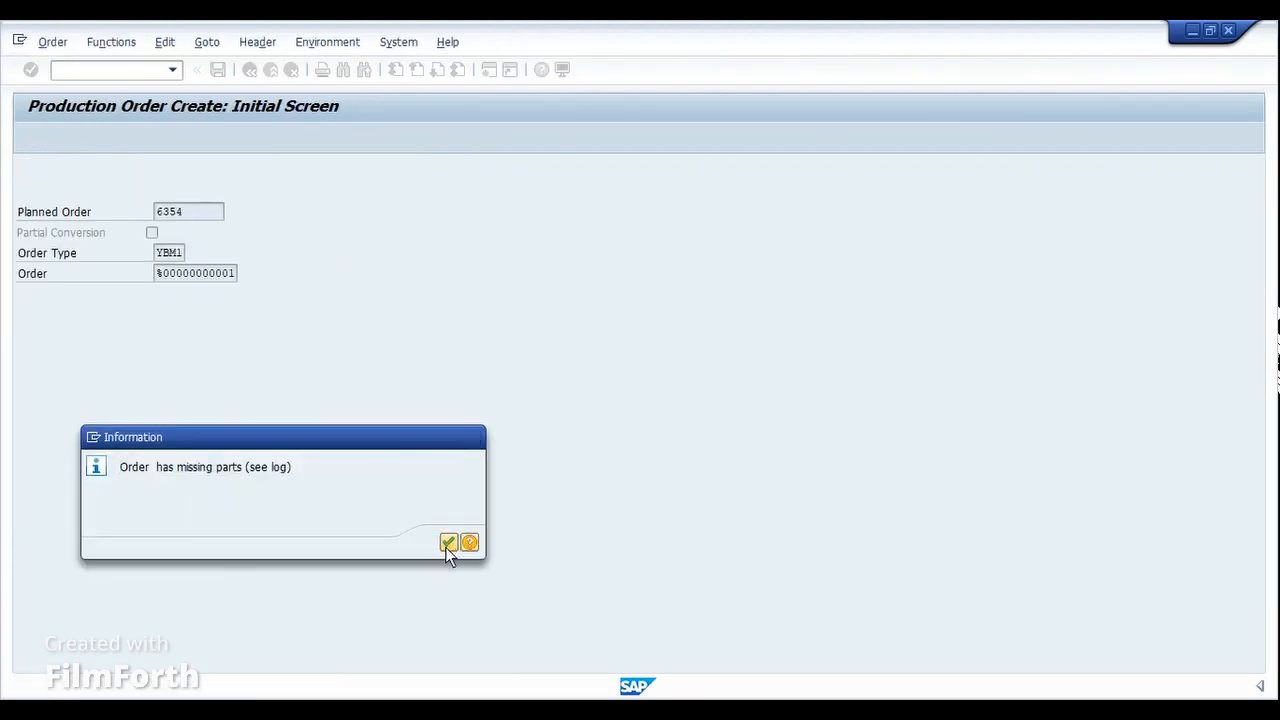
{"action": "left_click", "coordinate": [447, 543]}
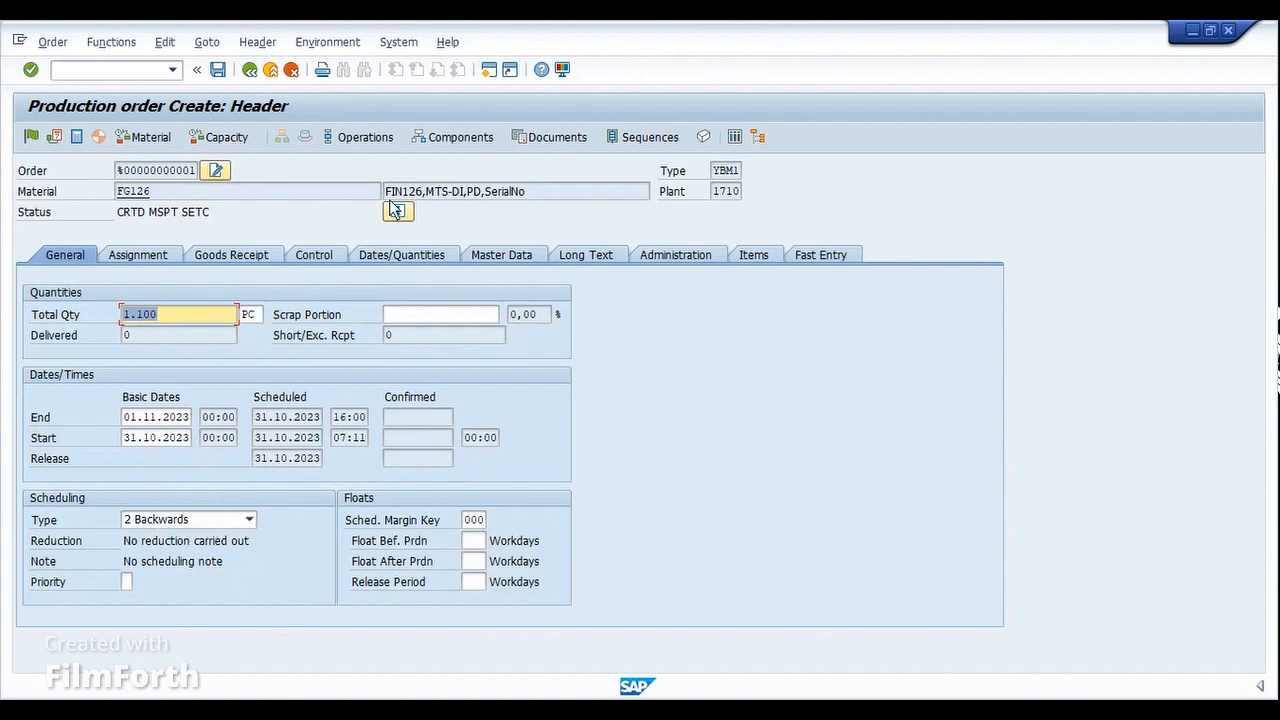
- Narrow the short text column in the production order's operation overview and display operation 0010's standard values
{"action": "left_click", "coordinate": [352, 140]}
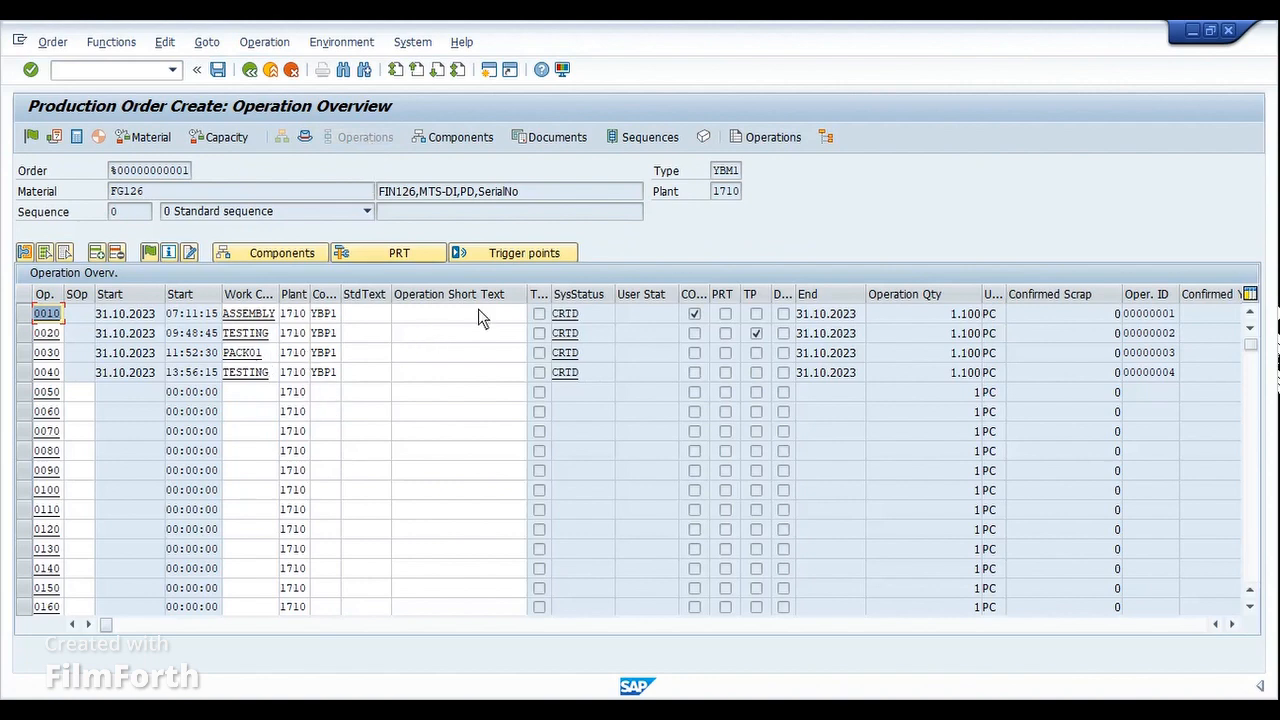
{"action": "left_click_drag", "start_coordinate": [510, 300], "coordinate": [403, 303]}
{"action": "double_click", "coordinate": [46, 315]}
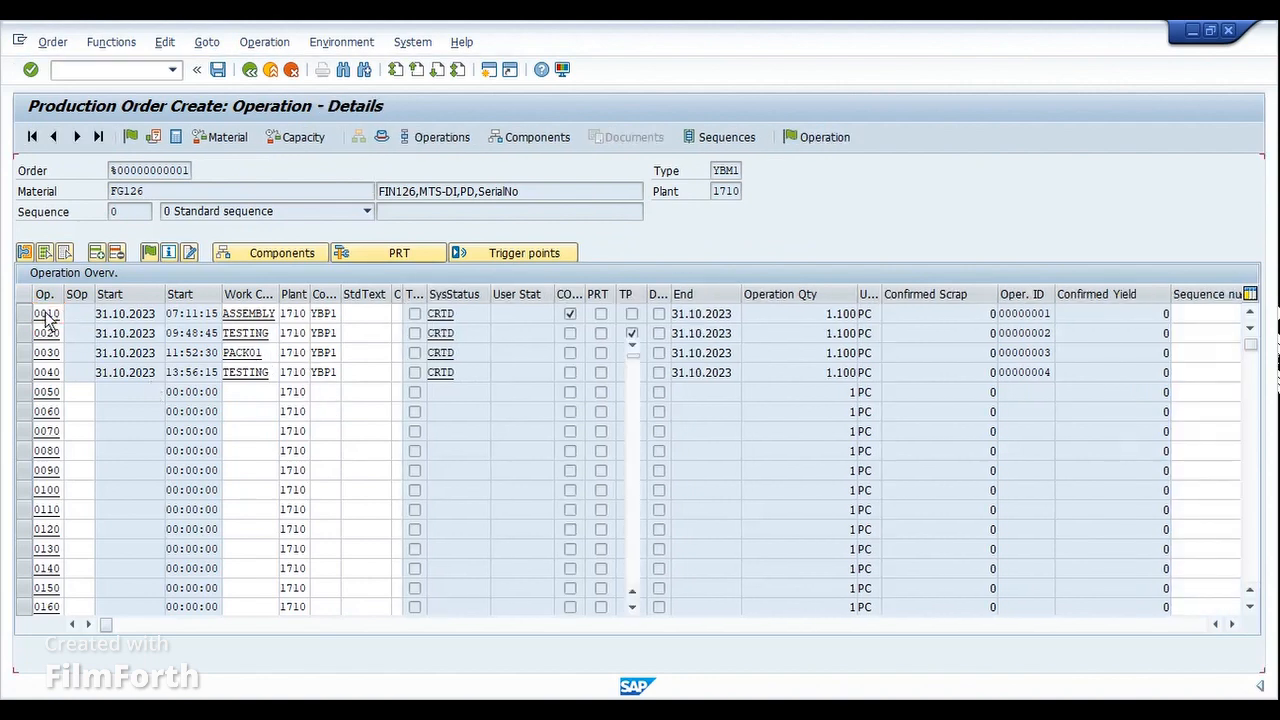
{"action": "left_click", "coordinate": [160, 301]}
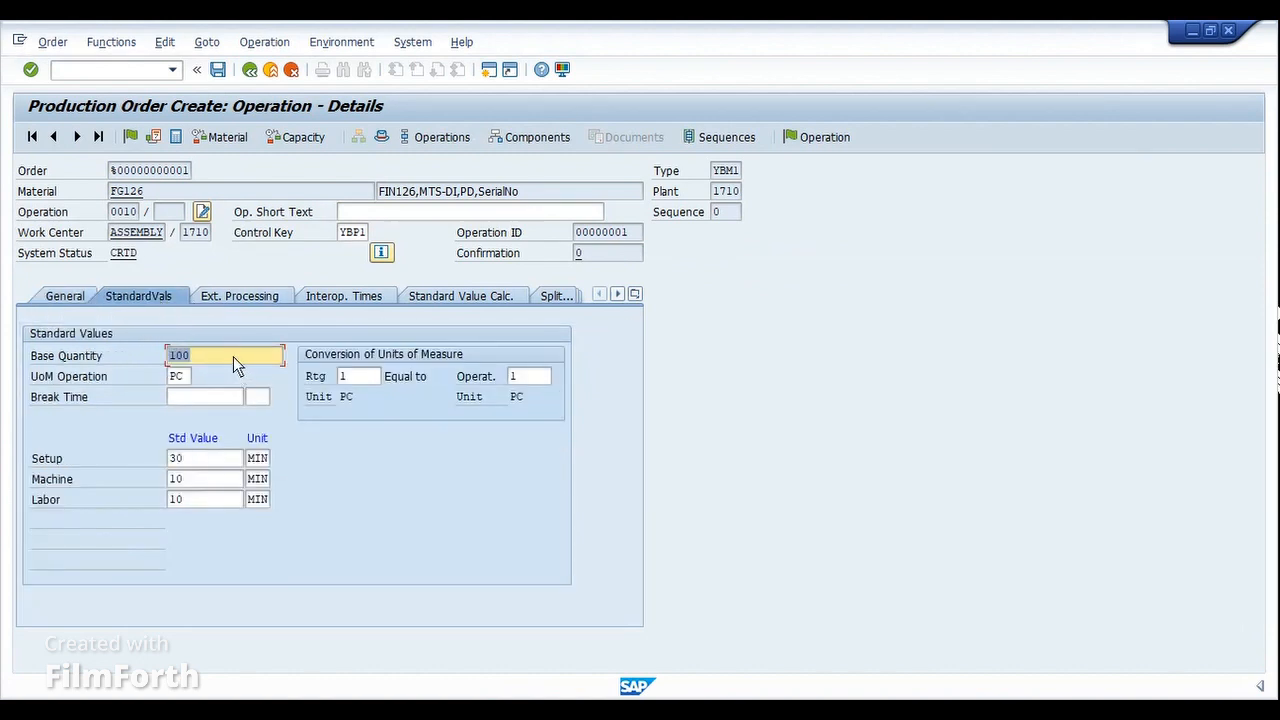
- Set operation 0010's standard values to 300 MIN setup, 200 MIN machine and 300 MIN labor
{"action": "left_click", "coordinate": [192, 456]}
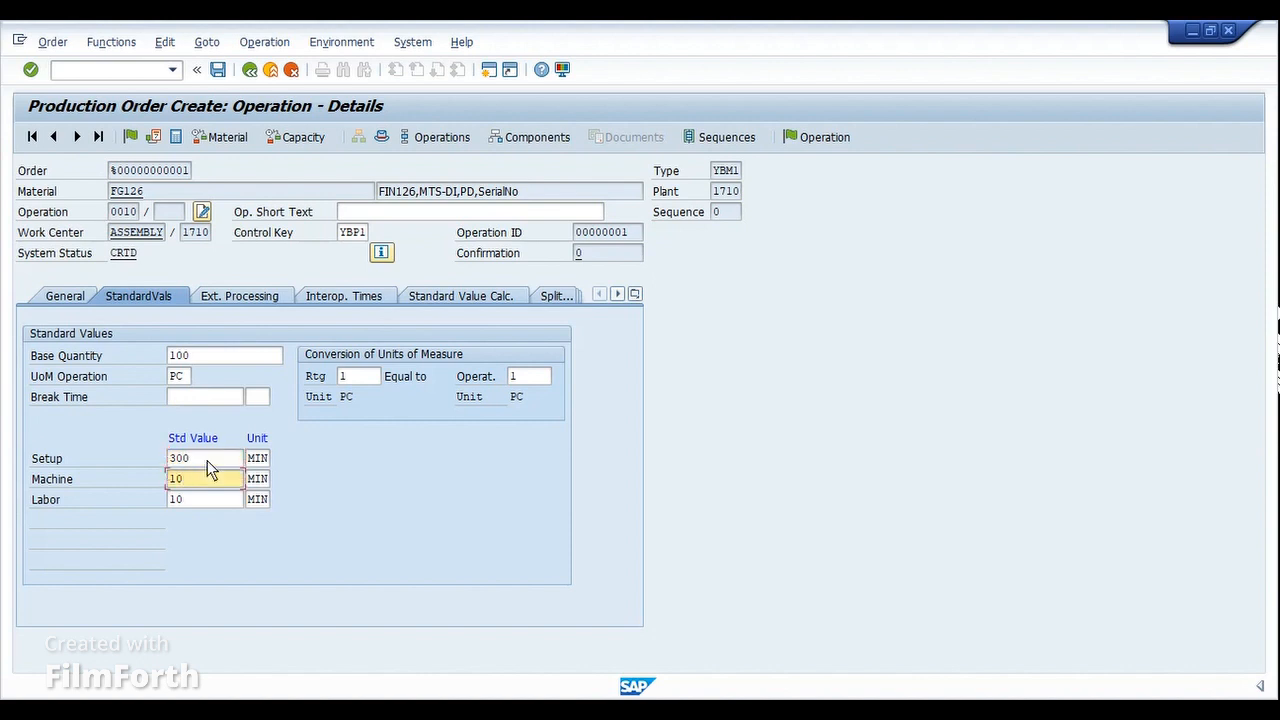
{"action": "key", "text": "BackSpace"}
{"action": "key", "text": "BackSpace"}
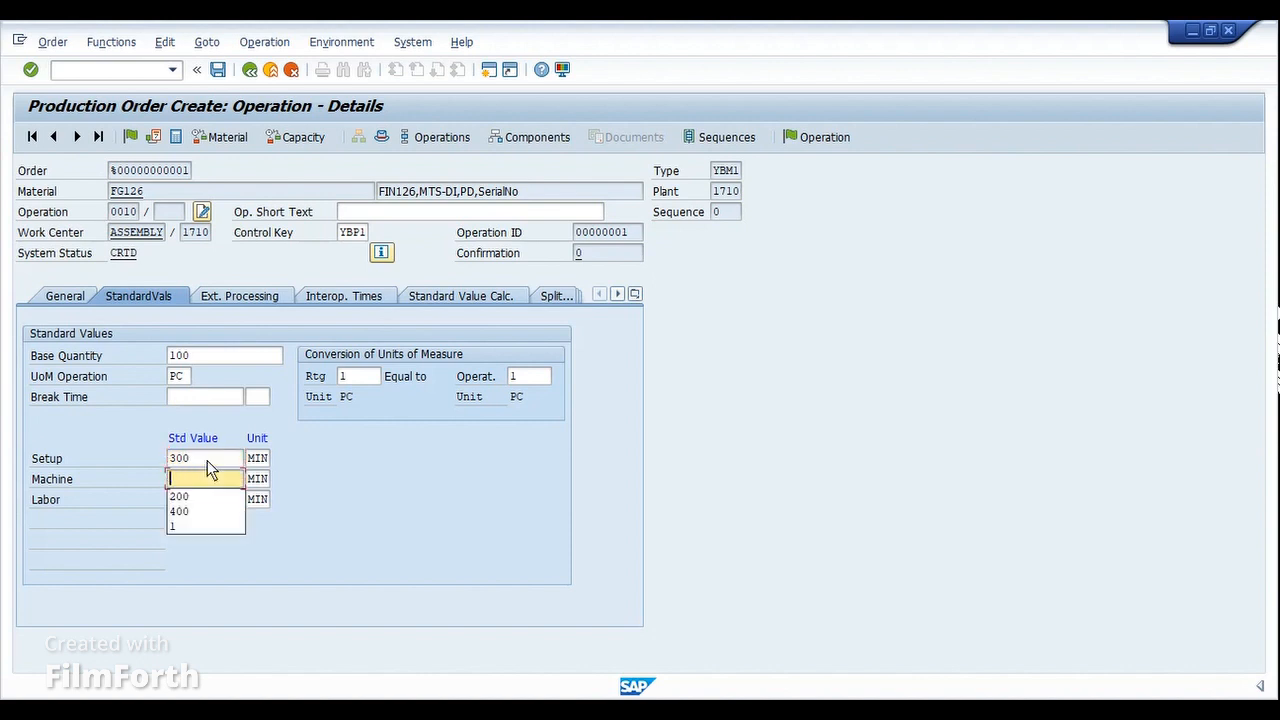
{"action": "type", "text": "200"}
{"action": "key", "text": "Down"}
{"action": "key", "text": "BackSpace"}
{"action": "key", "text": "BackSpace"}
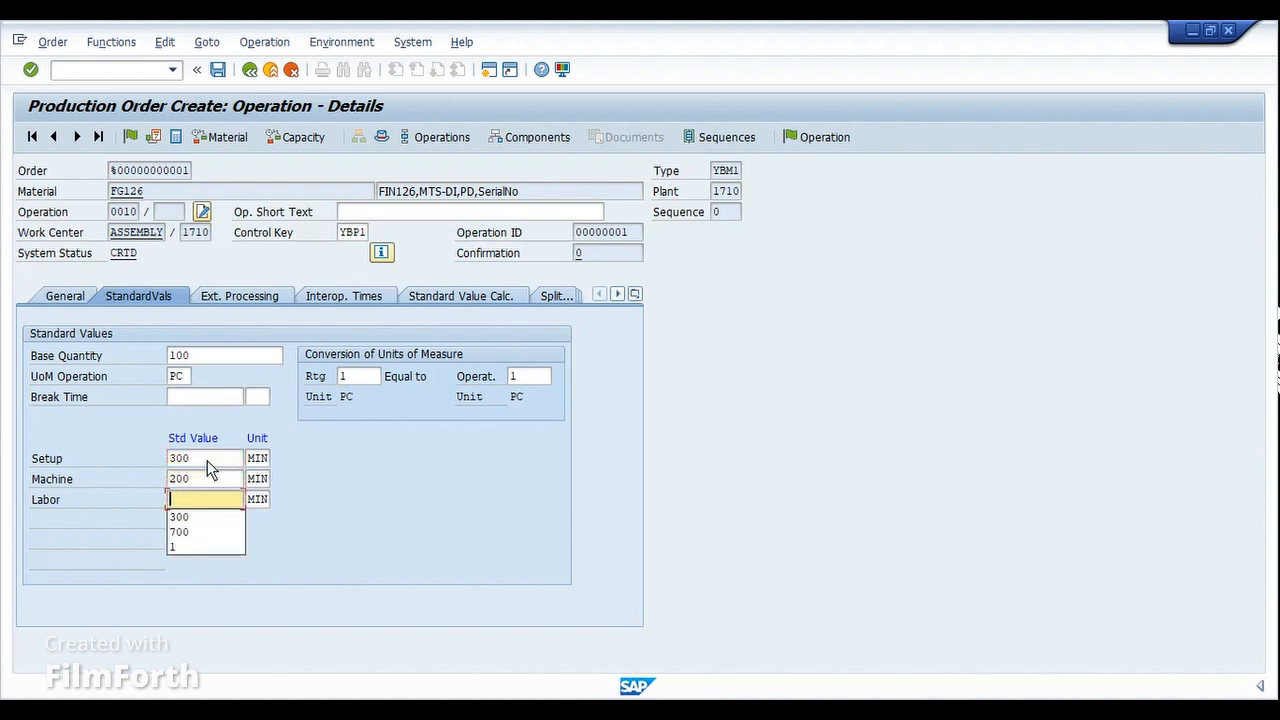
{"action": "type", "text": "300"}
{"action": "key", "text": "Return"}
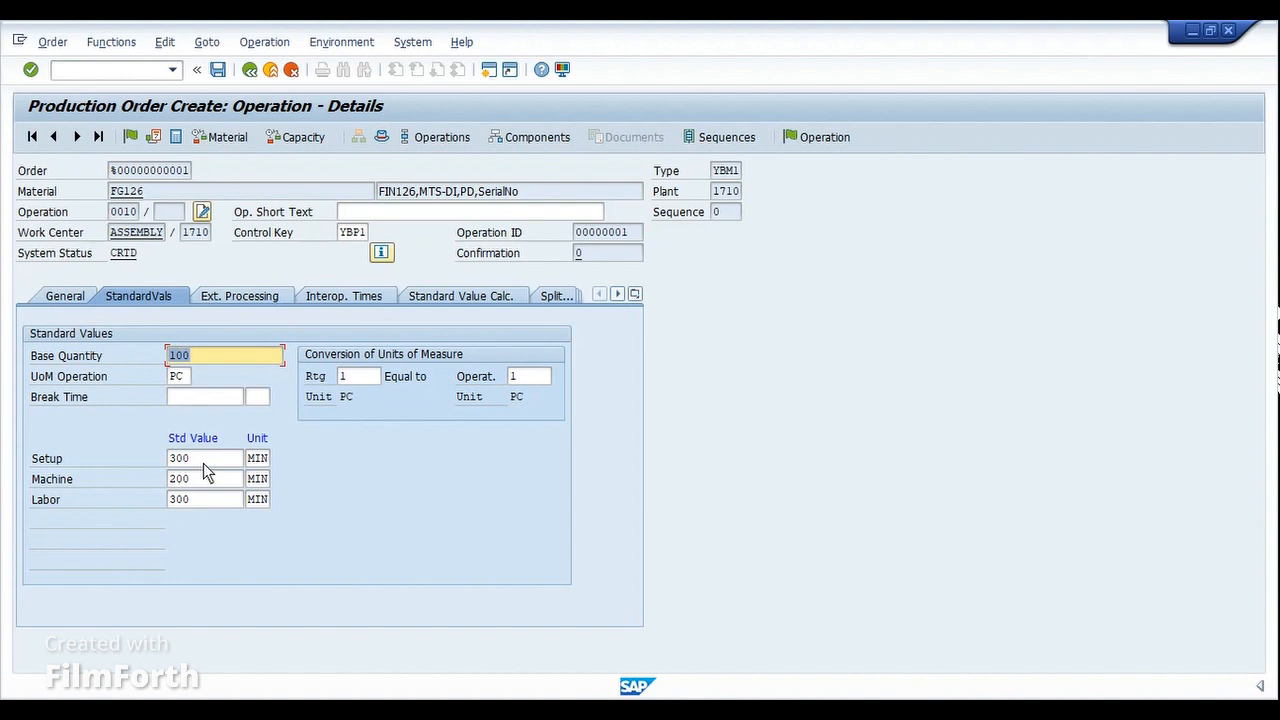
- Reschedule the production order and check operation 0010's start and end dates in the operation overview
{"action": "left_click", "coordinate": [155, 139]}
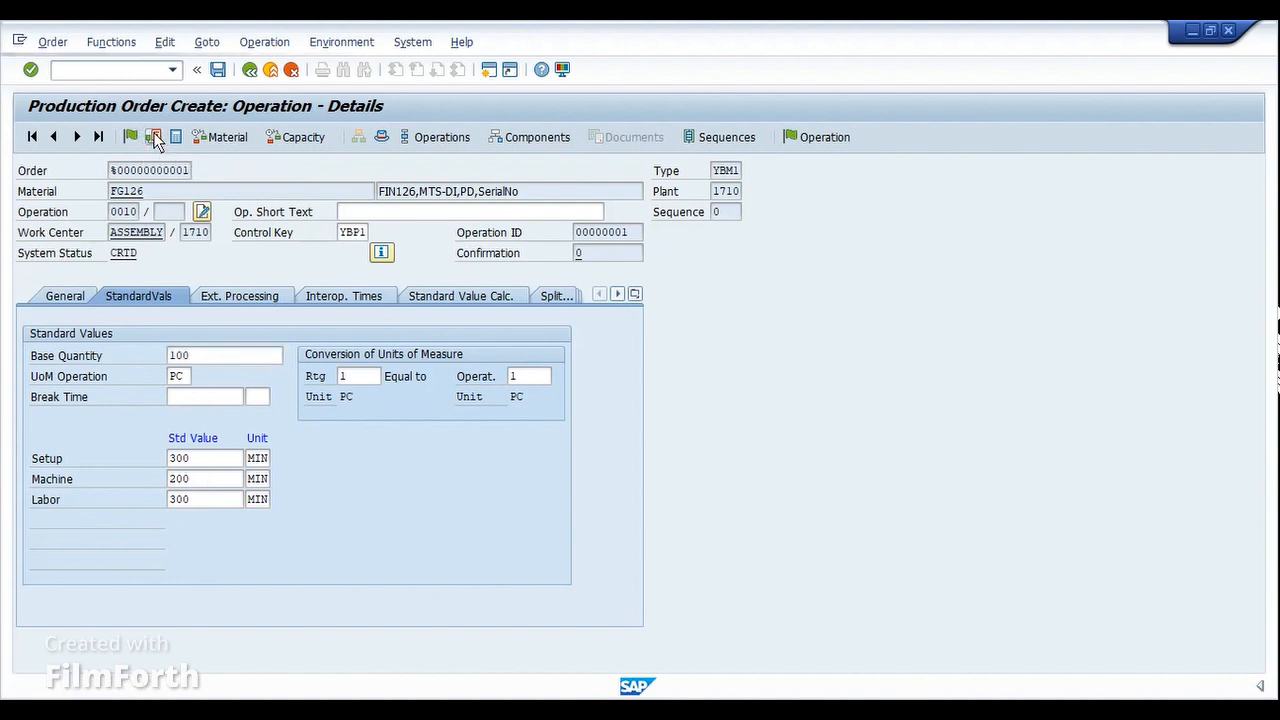
{"action": "left_click", "coordinate": [251, 73]}
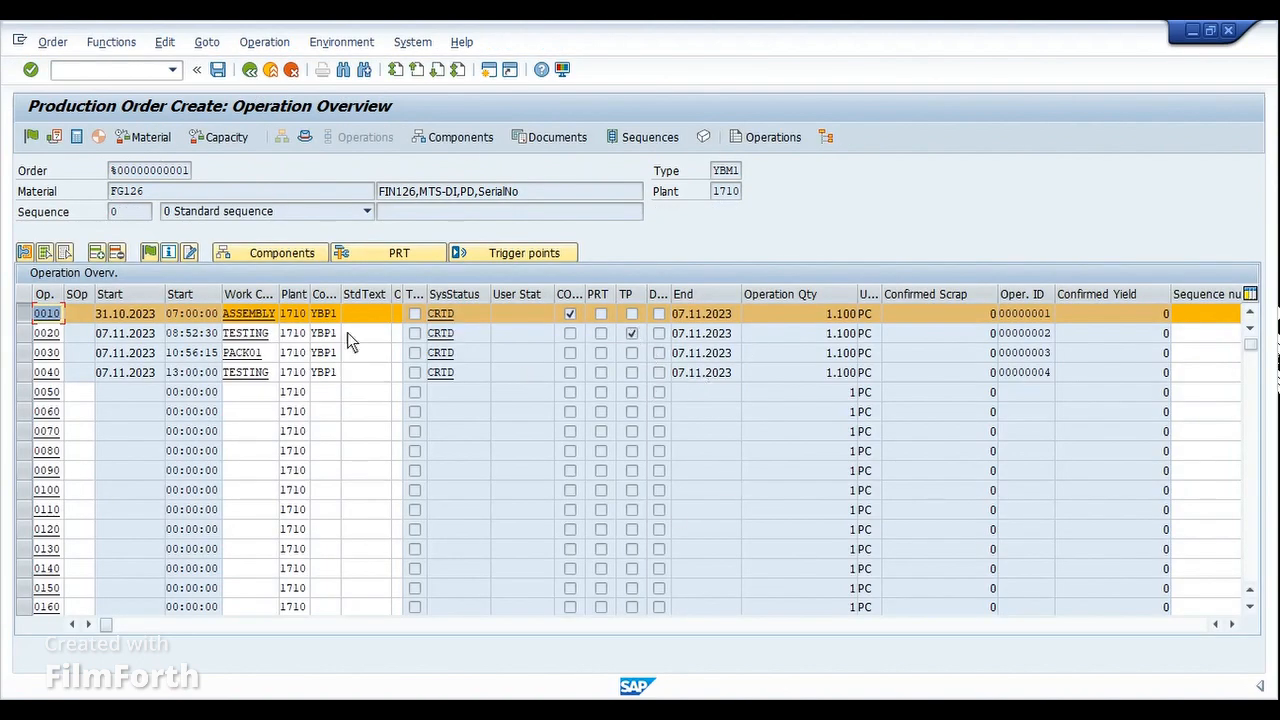
{"action": "left_click", "coordinate": [110, 315]}
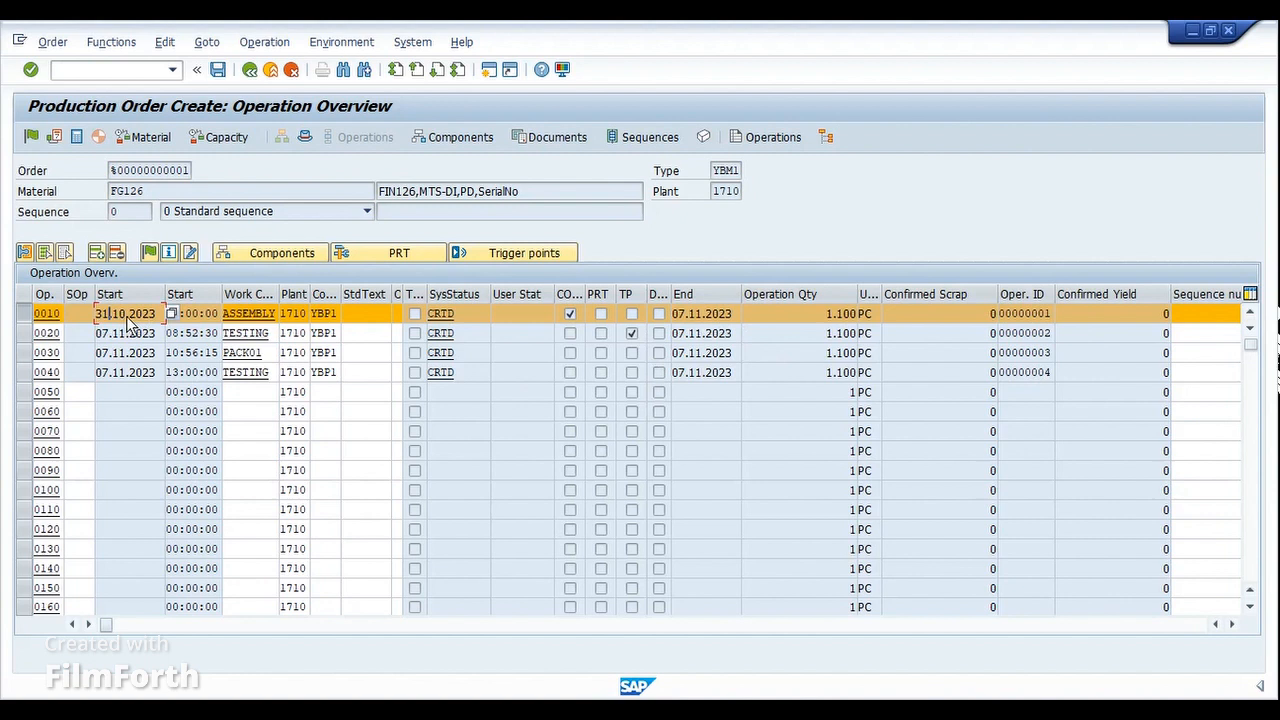
{"action": "left_click", "coordinate": [684, 316]}
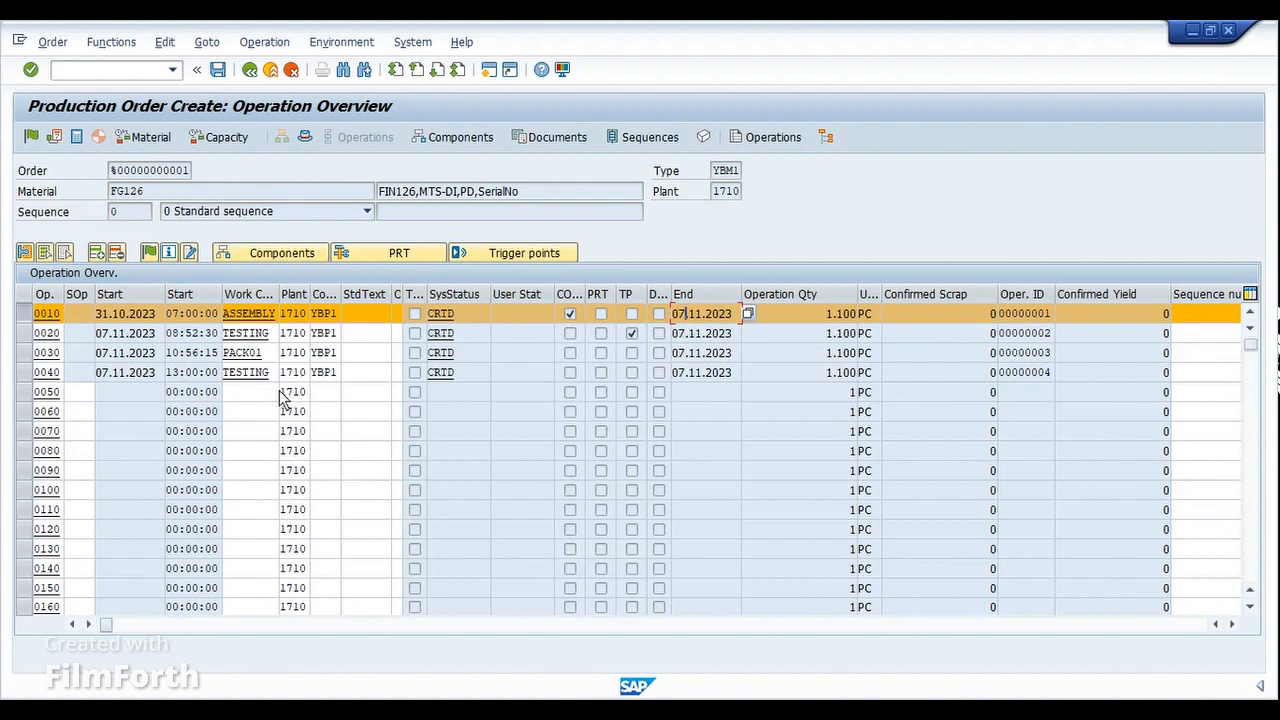
{"action": "left_click", "coordinate": [27, 316]}
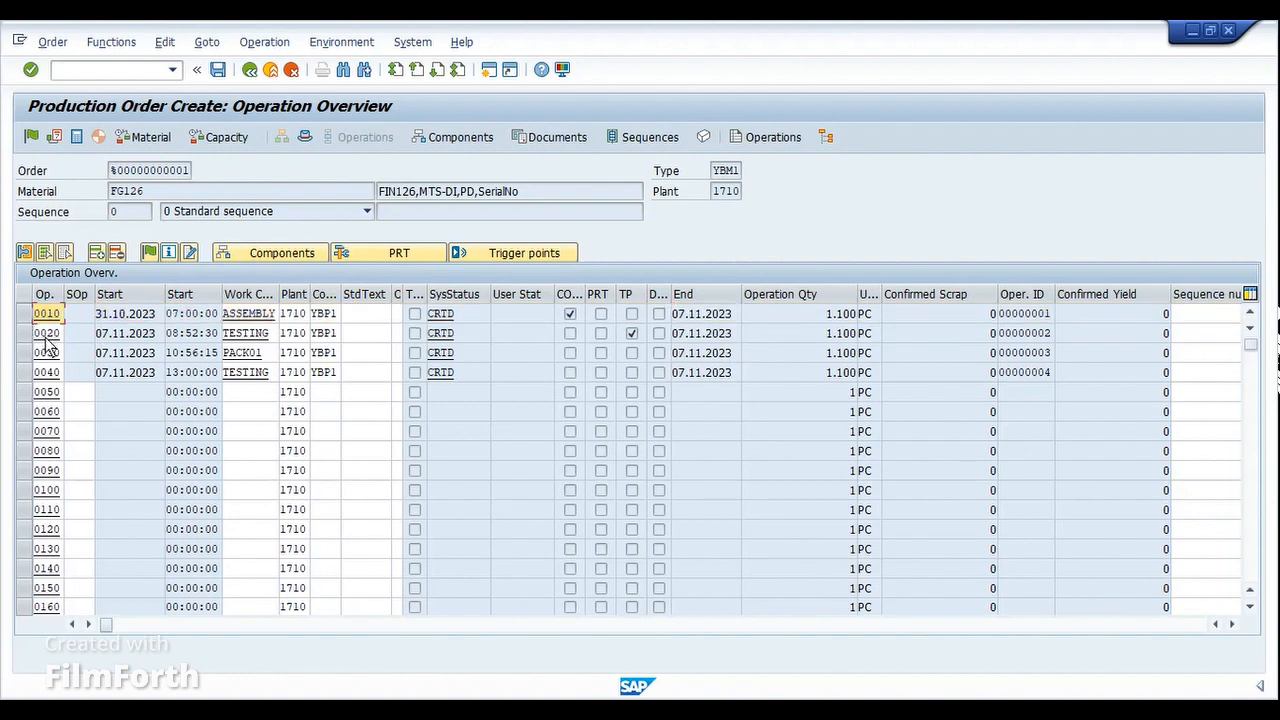
- Set operation 0020's standard values to 150 MIN setup, 200 MIN machine and 300 MIN labor
{"action": "double_click", "coordinate": [45, 336]}
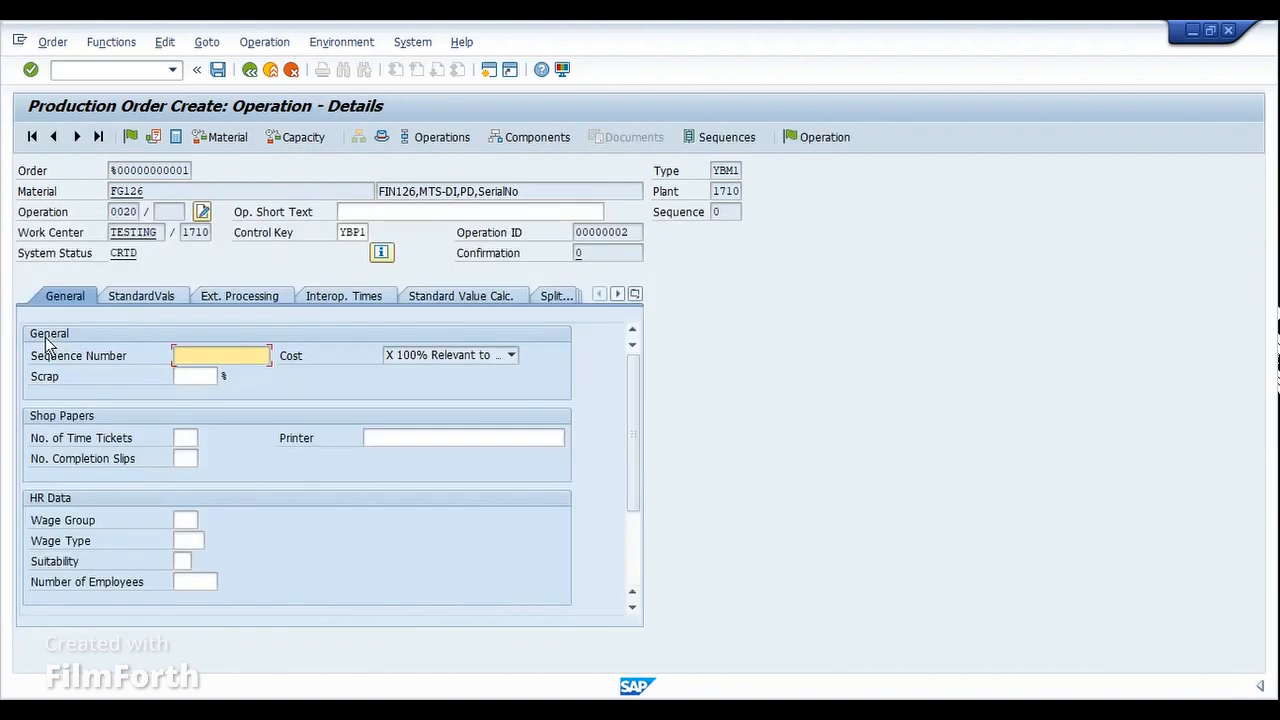
{"action": "left_click", "coordinate": [141, 296]}
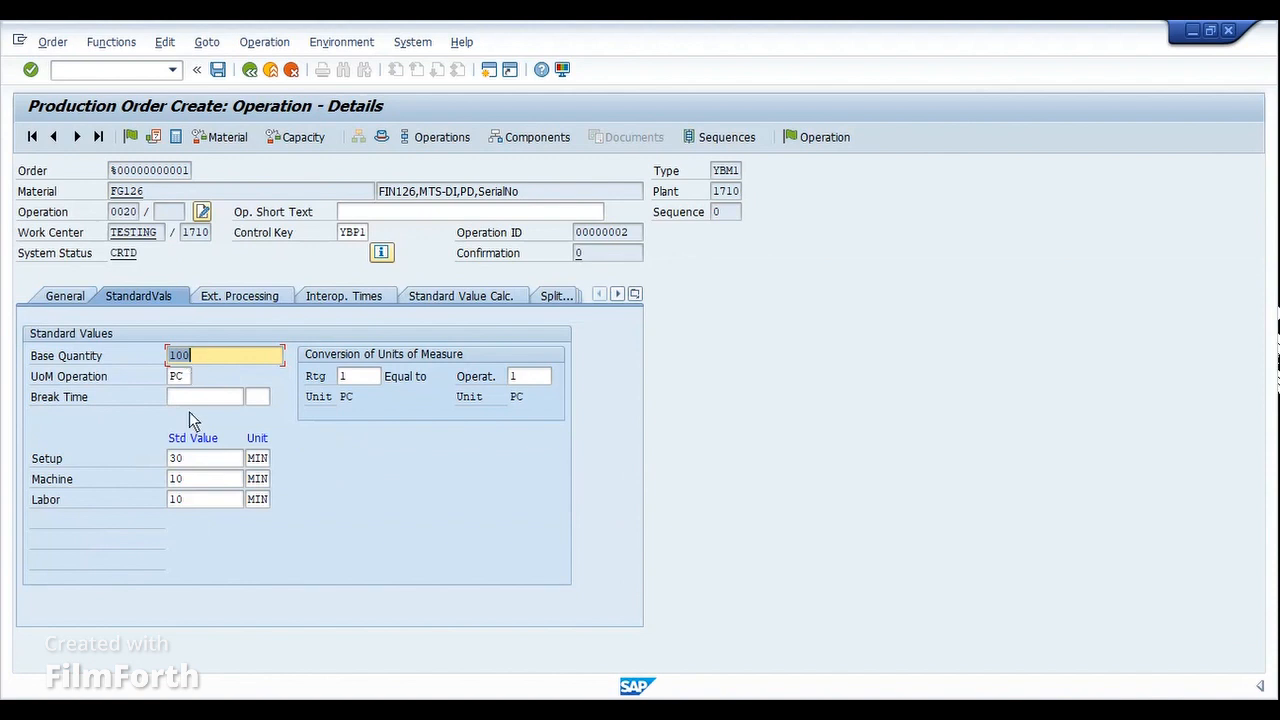
{"action": "left_click", "coordinate": [200, 459]}
{"action": "key", "text": "BackSpace"}
{"action": "key", "text": "BackSpace"}
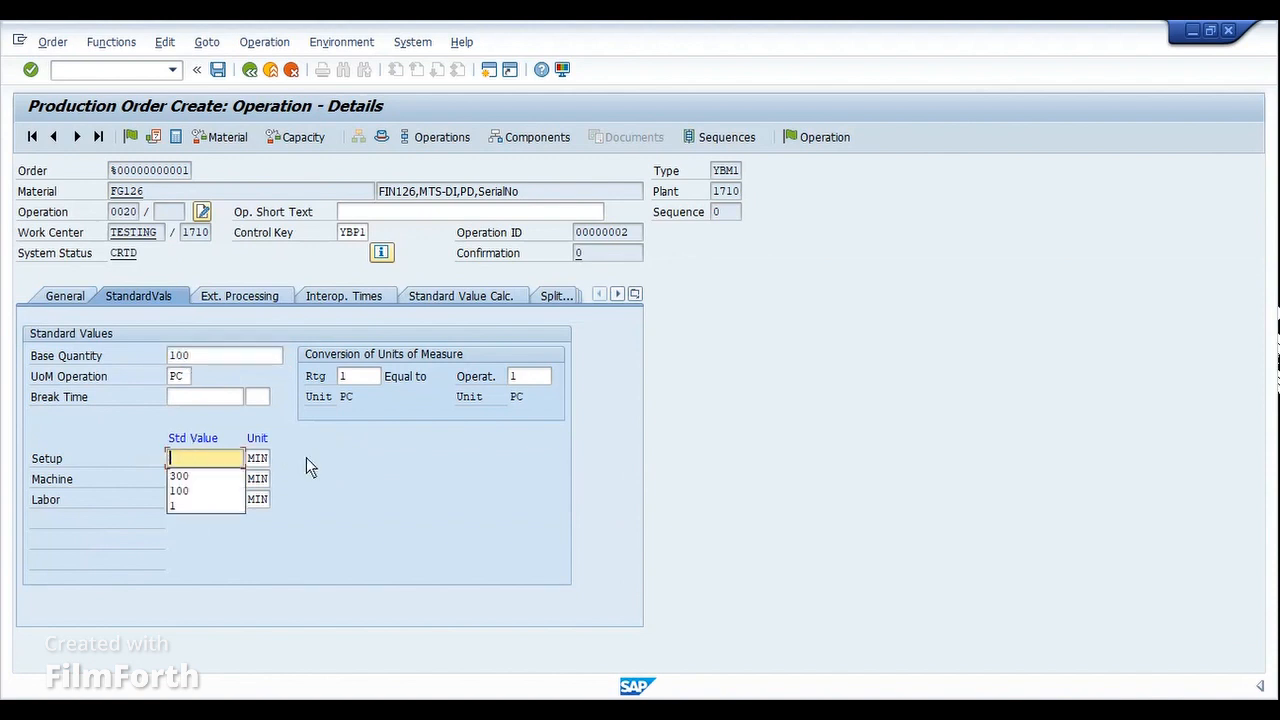
{"action": "type", "text": "150"}
{"action": "key", "text": "Tab"}
{"action": "key", "text": "BackSpace"}
{"action": "key", "text": "BackSpace"}
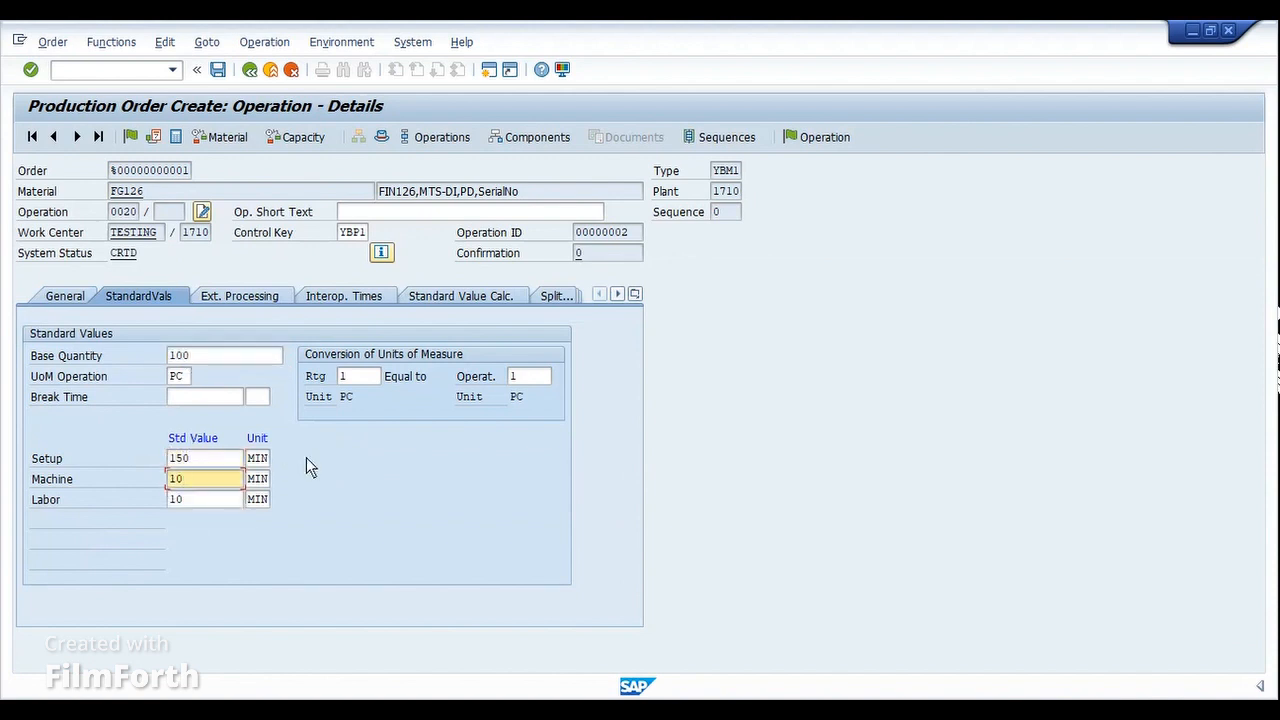
{"action": "type", "text": "200"}
{"action": "key", "text": "Tab"}
{"action": "key", "text": "BackSpace"}
{"action": "key", "text": "BackSpace"}
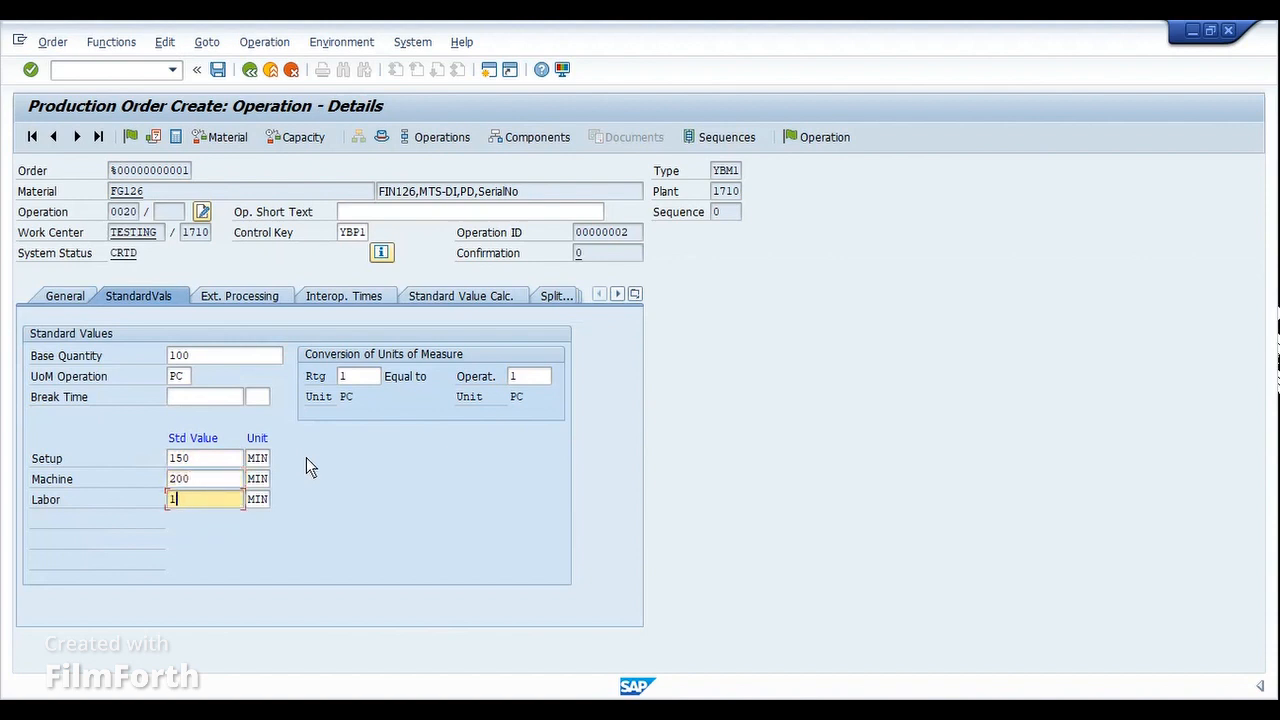
{"action": "type", "text": "300"}
{"action": "key", "text": "Return"}
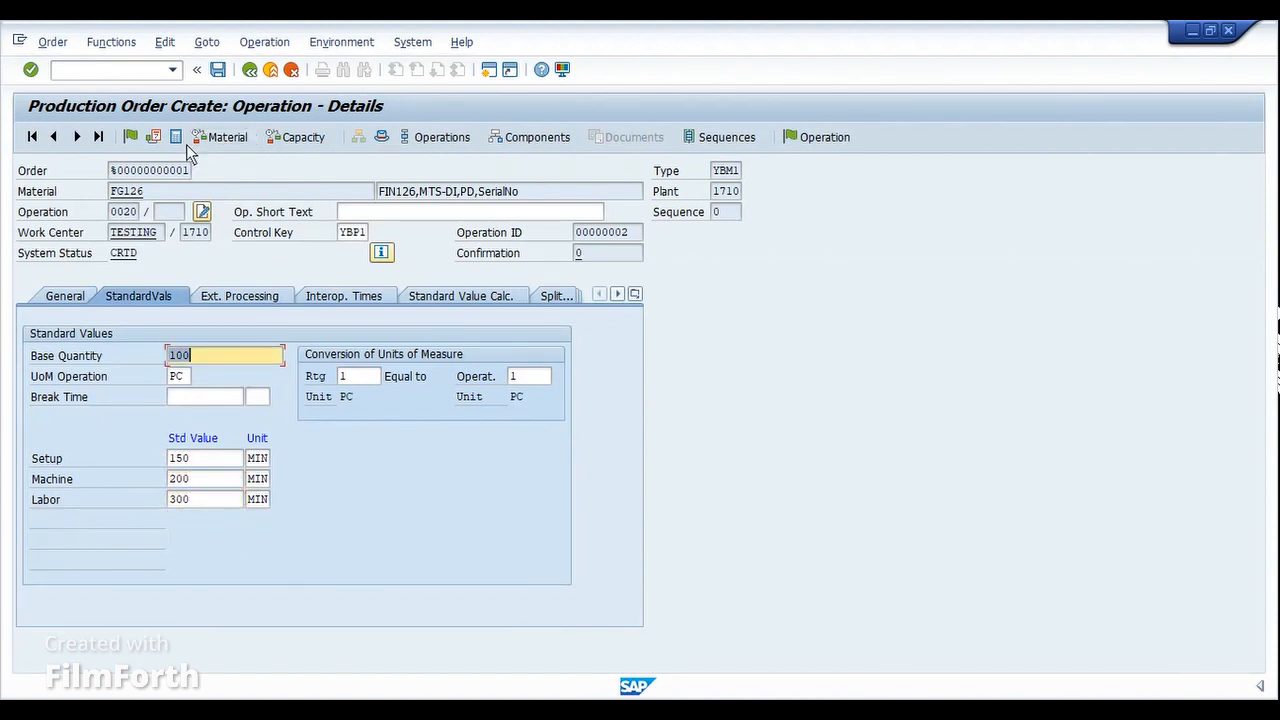
- Reschedule the production order and check the start and end dates of operations 0020 and 0030 in the operation overview
{"action": "left_click", "coordinate": [158, 140]}
{"action": "left_click", "coordinate": [250, 69]}
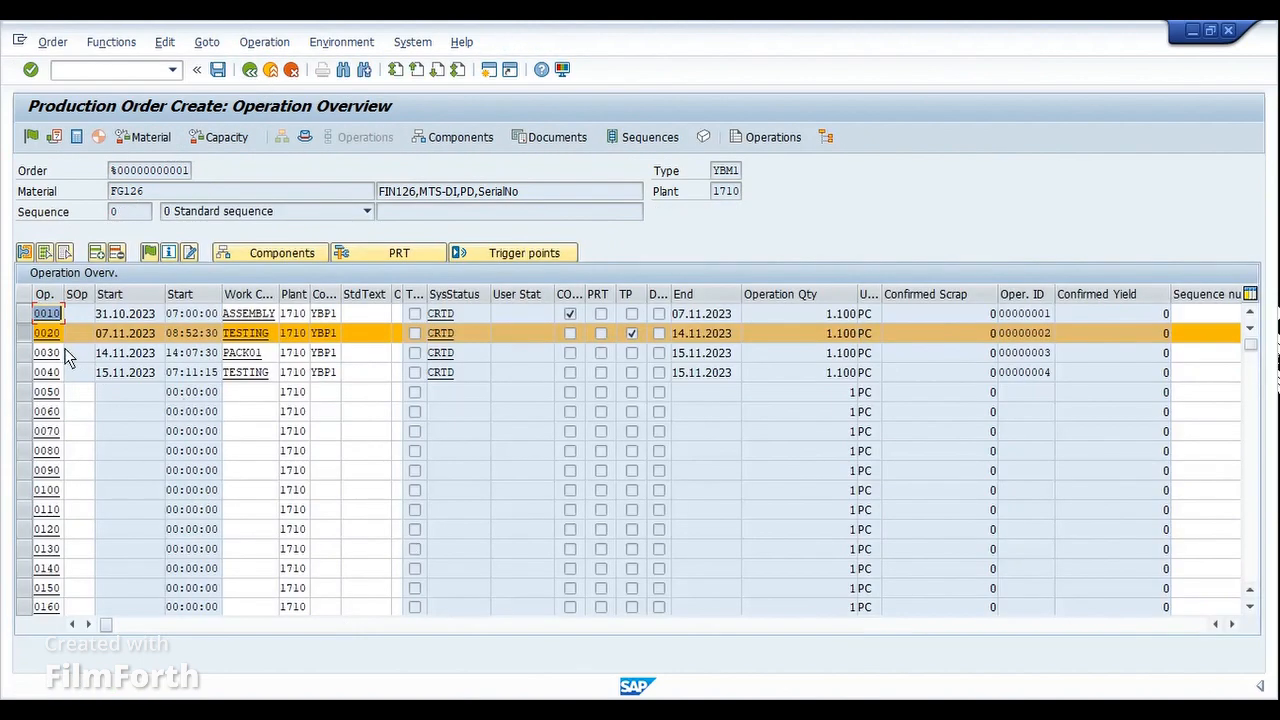
{"action": "left_click", "coordinate": [42, 338]}
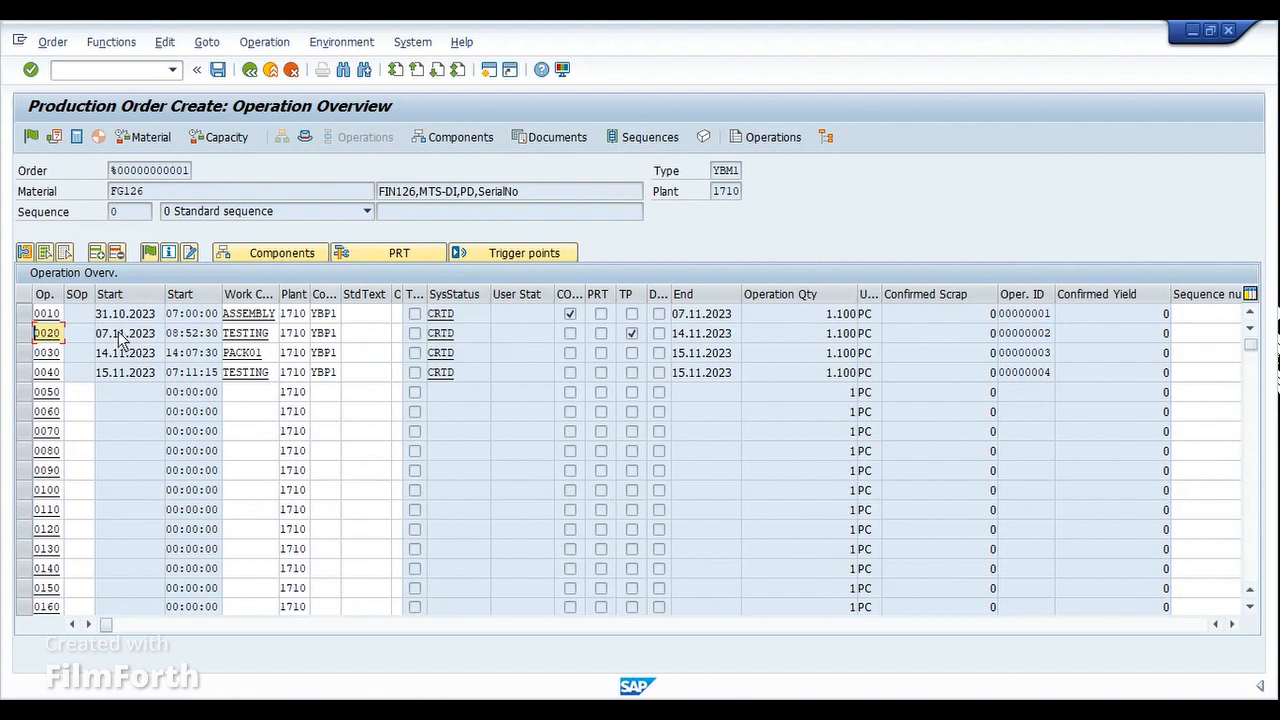
{"action": "left_click", "coordinate": [107, 336]}
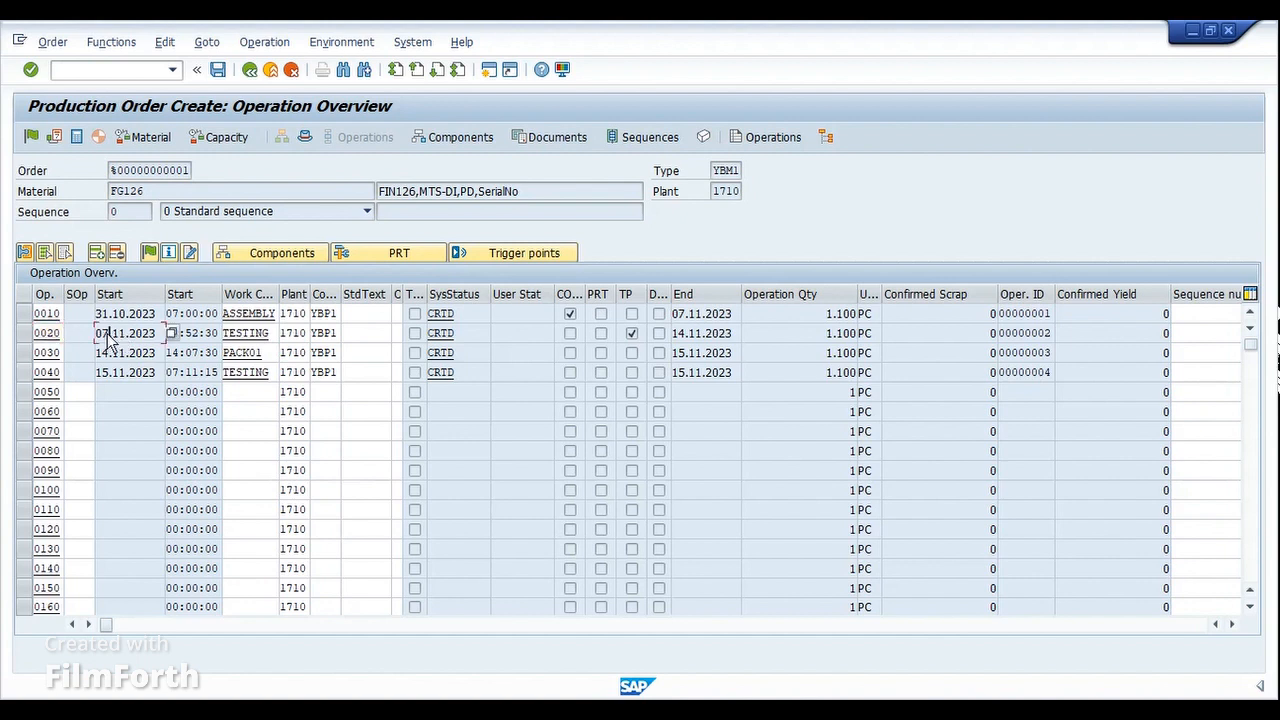
{"action": "left_click", "coordinate": [688, 338]}
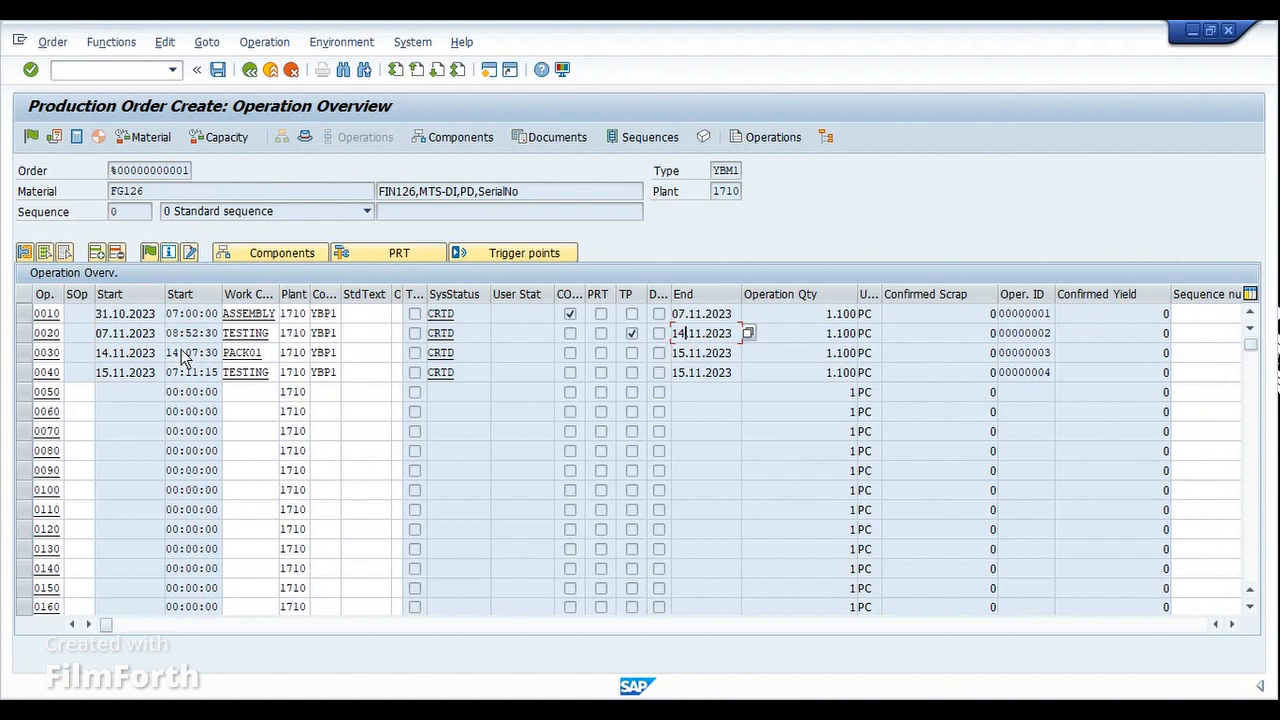
{"action": "left_click", "coordinate": [28, 355]}
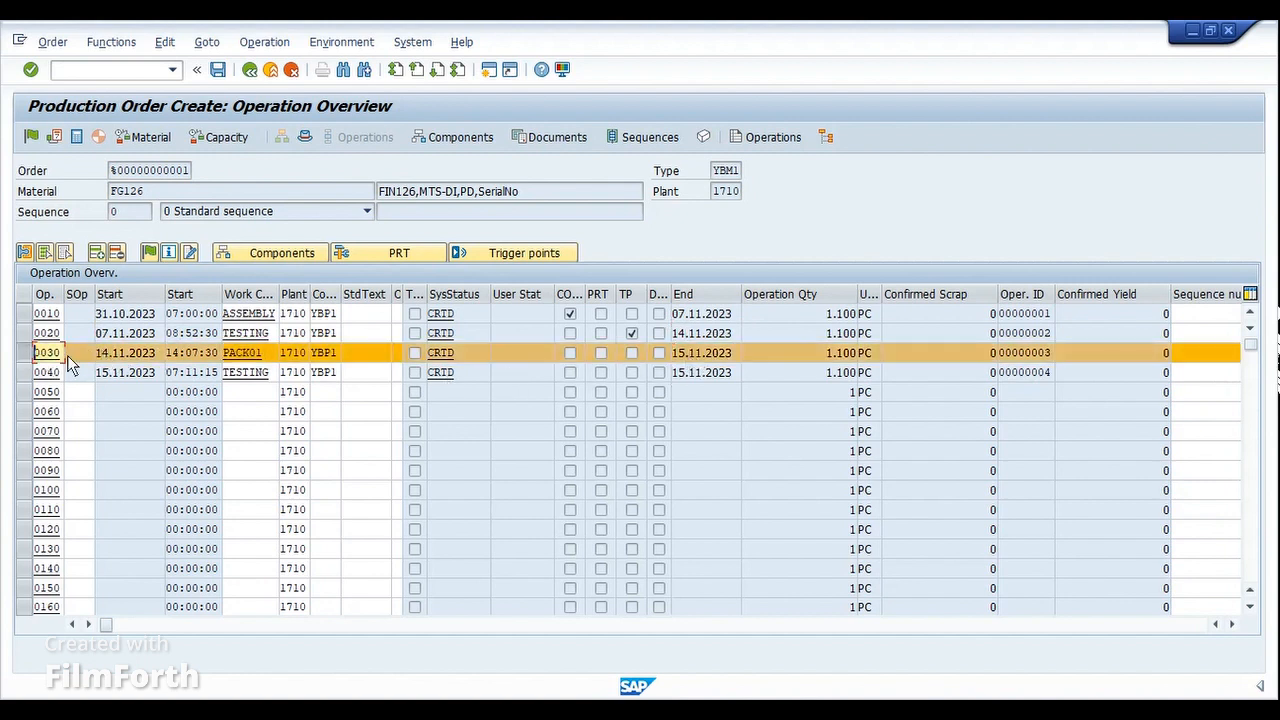
{"action": "left_click", "coordinate": [24, 354]}
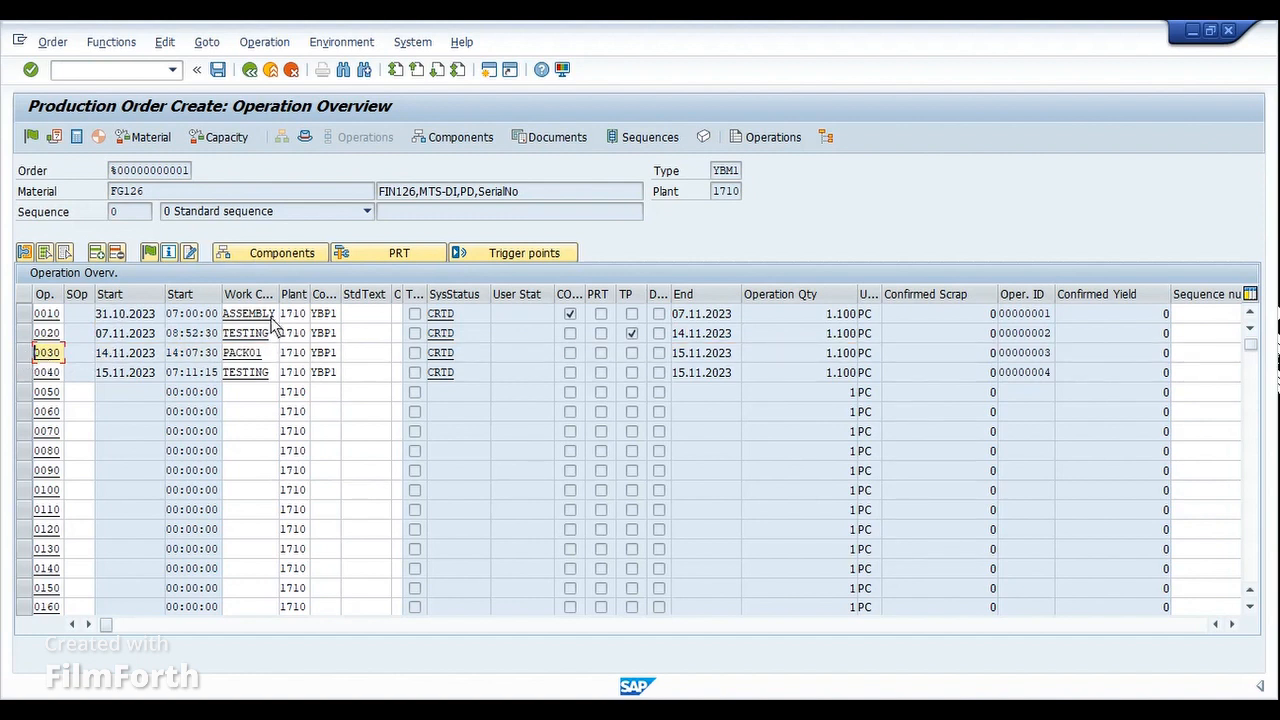
- Widen the work center column in the operation overview and check the work centers of operations 0010 and 0020
{"action": "left_click_drag", "start_coordinate": [283, 300], "coordinate": [309, 300]}
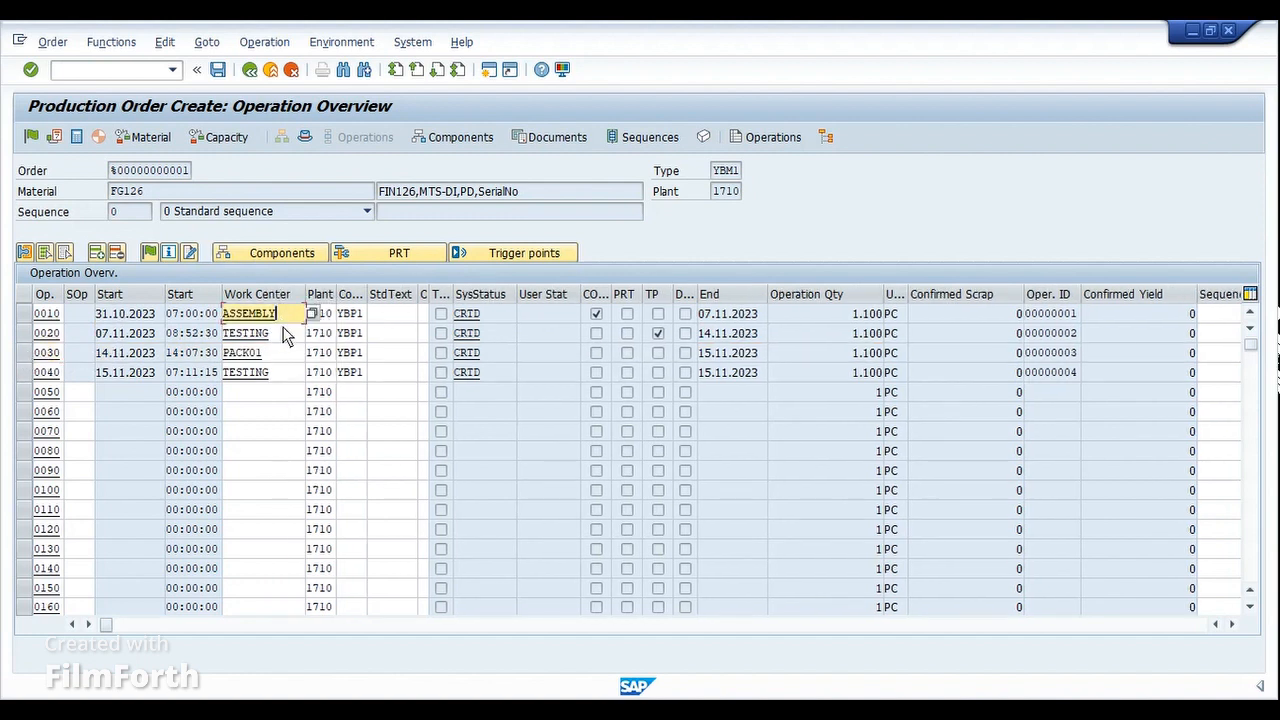
{"action": "left_click", "coordinate": [285, 314]}
{"action": "left_click", "coordinate": [282, 336]}
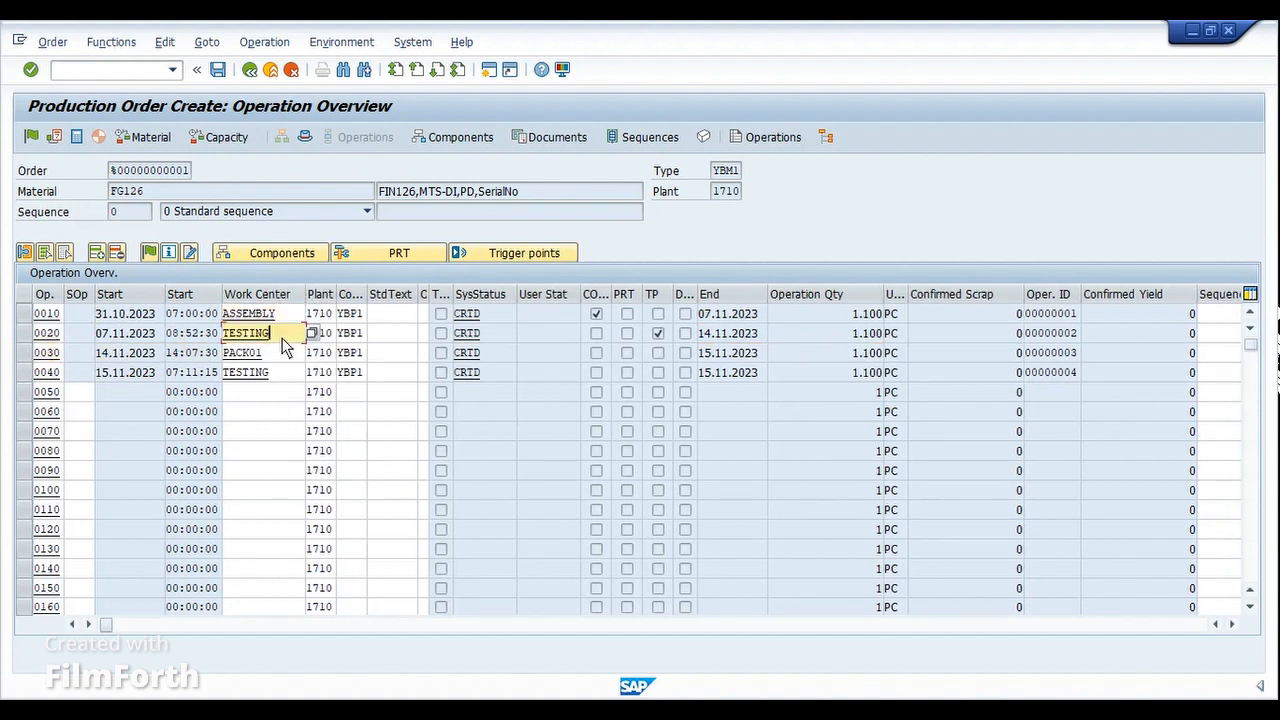
- Save the production order, refresh FG126's stock/requirements list and locate the new 1.100 PC order in it
{"action": "left_click", "coordinate": [221, 70]}
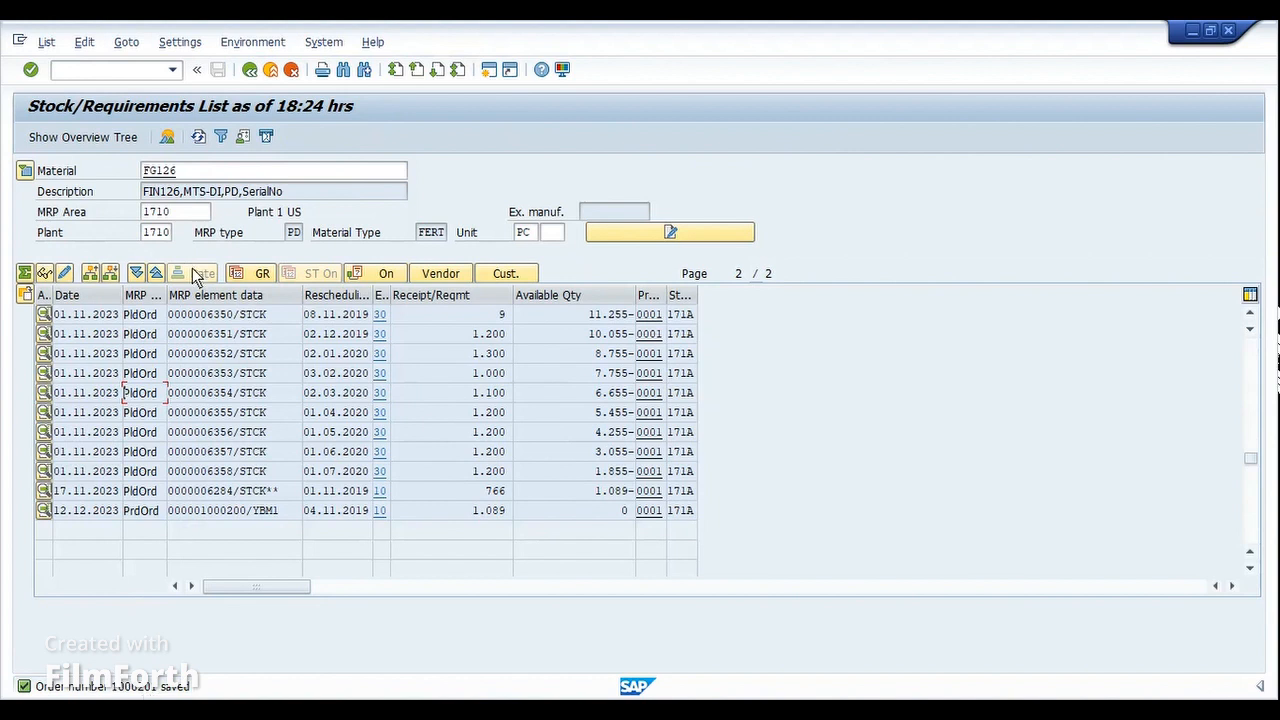
{"action": "left_click", "coordinate": [198, 136]}
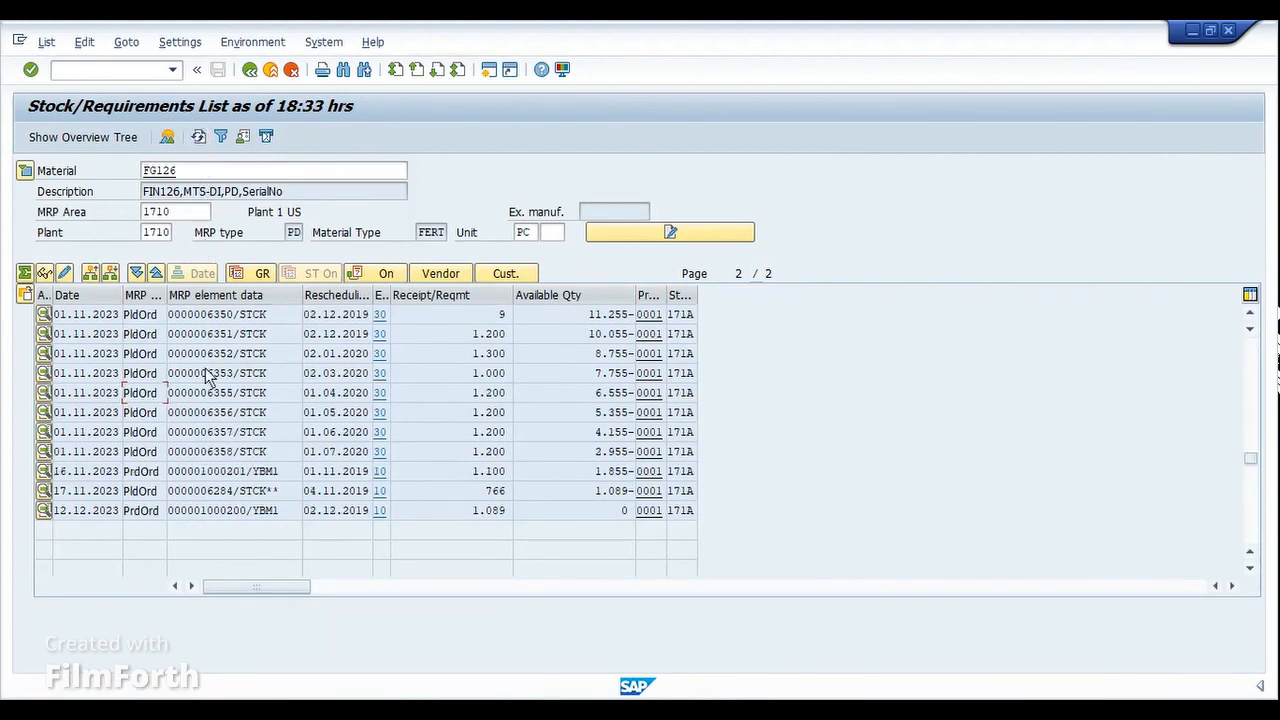
{"action": "left_click_drag", "start_coordinate": [247, 471], "coordinate": [201, 473]}
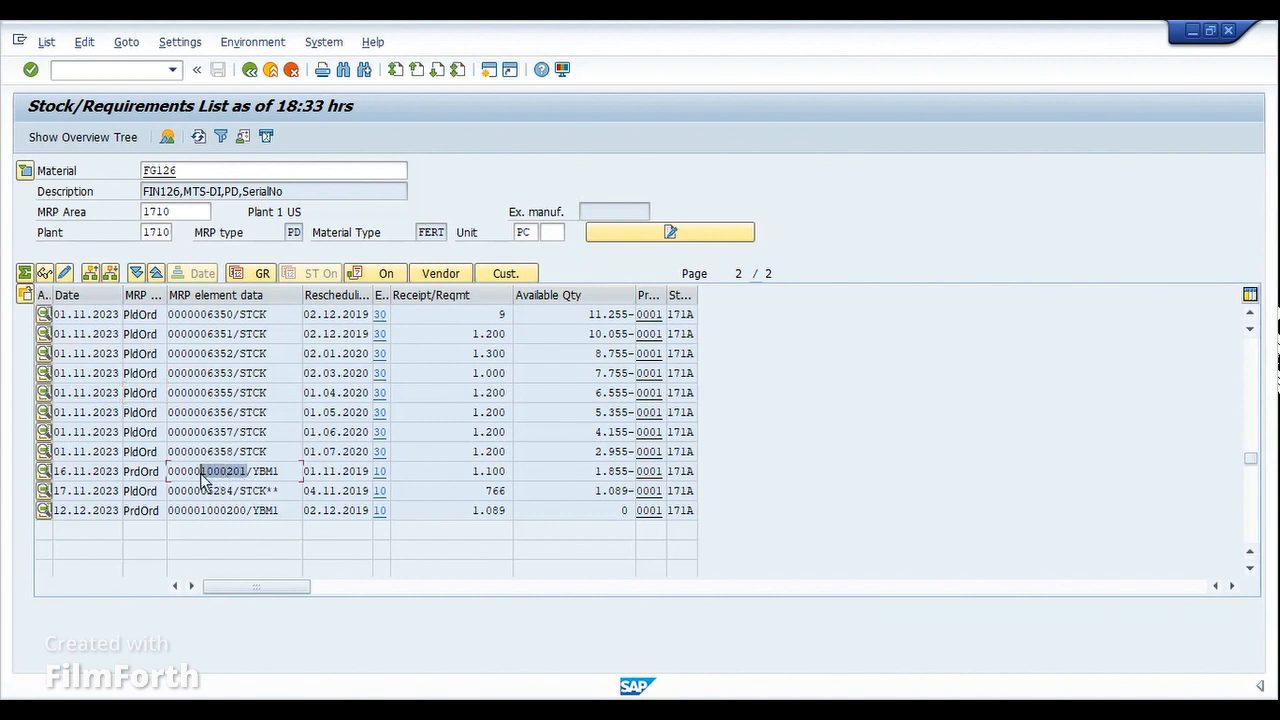
{"action": "left_click", "coordinate": [201, 475]}
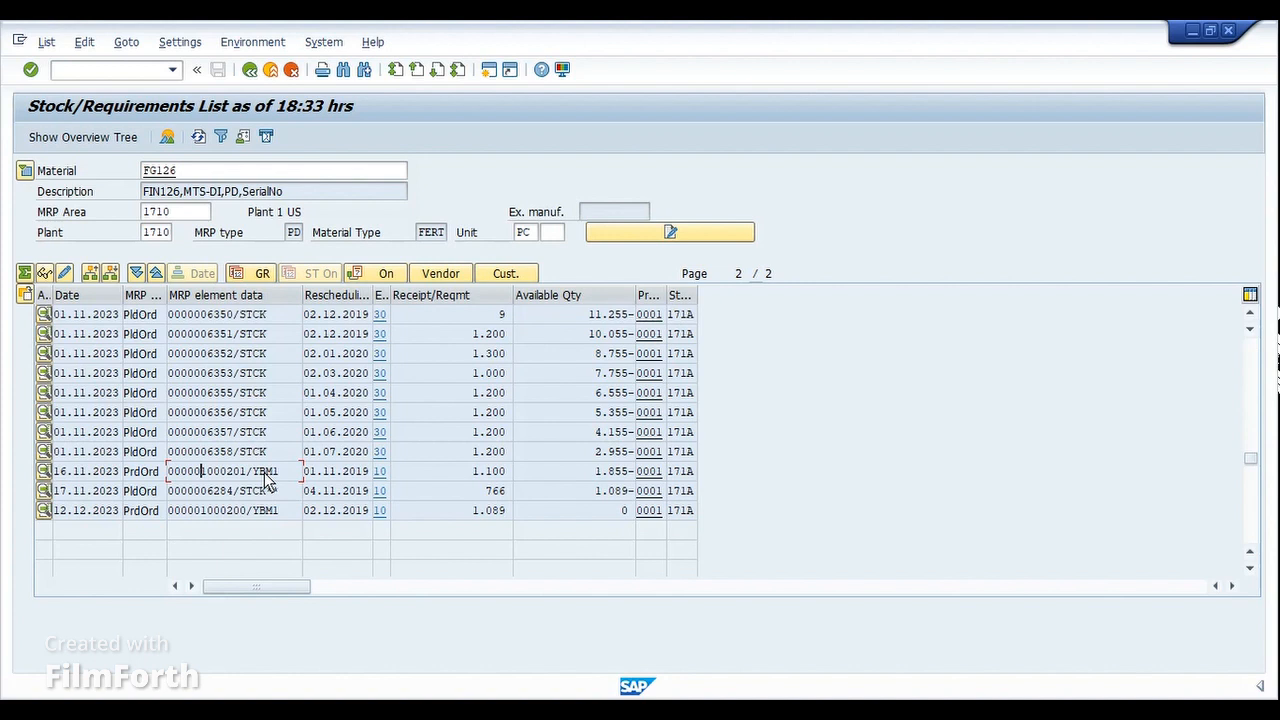
- Open transaction CM03 in a new session and display the standard capacity overview for work center ASSEMBLY in plant 1710
{"action": "key", "text": "ctrl+slash"}
{"action": "type", "text": "/ocm"}
{"action": "type", "text": "03"}
{"action": "key", "text": "Return"}
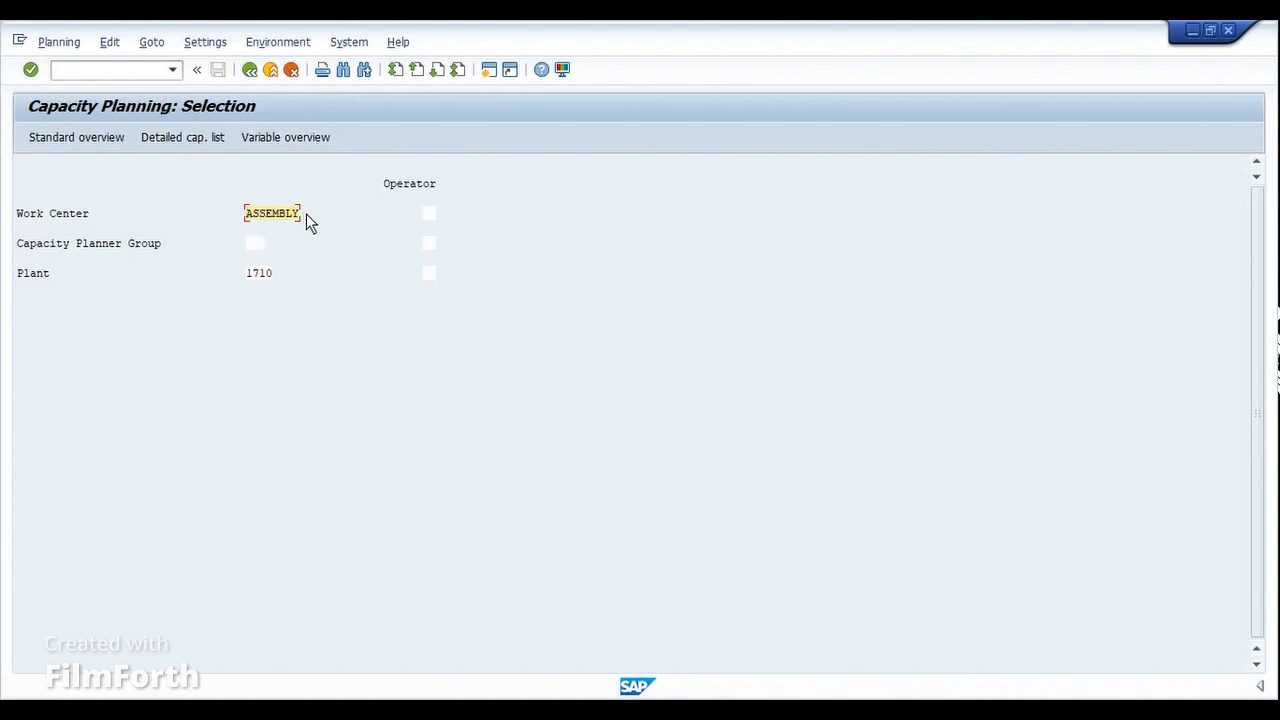
{"action": "left_click", "coordinate": [255, 245]}
{"action": "left_click", "coordinate": [89, 143]}
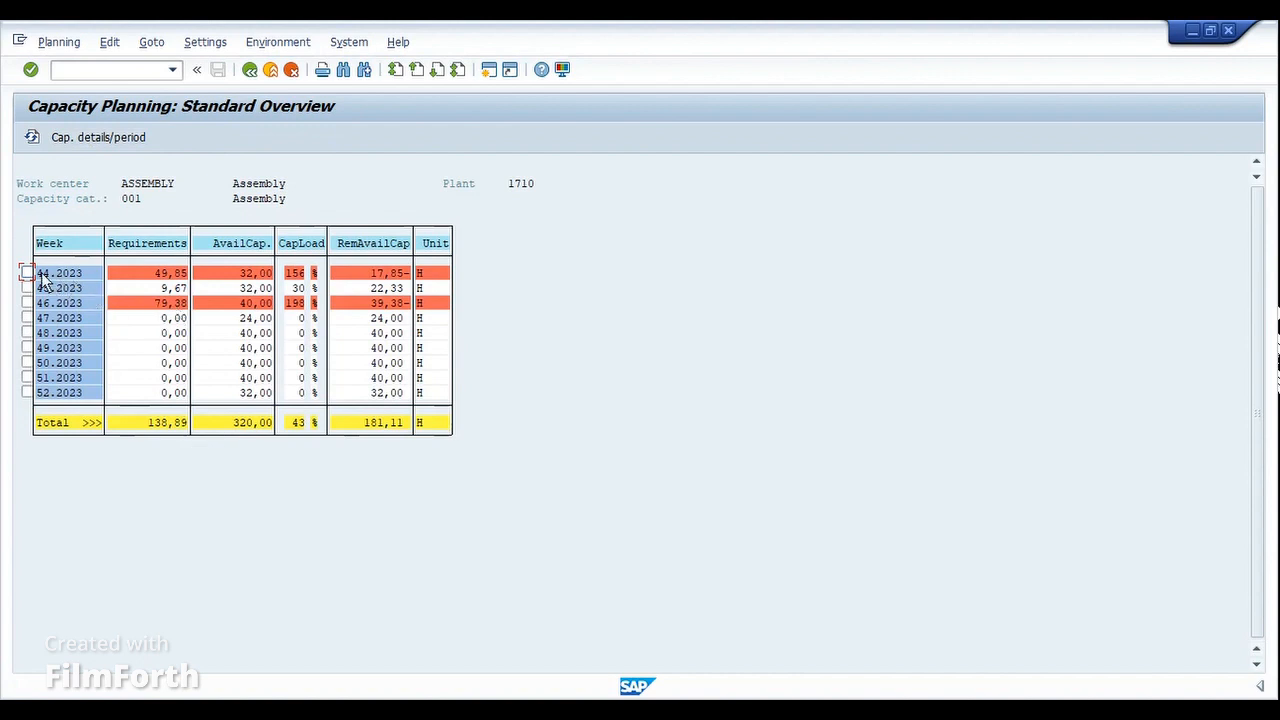
- Examine the requirements, available capacity and capacity load of ASSEMBLY in the overloaded weeks 44.2023 and 46.2023
{"action": "left_click_drag", "start_coordinate": [36, 273], "coordinate": [95, 285]}
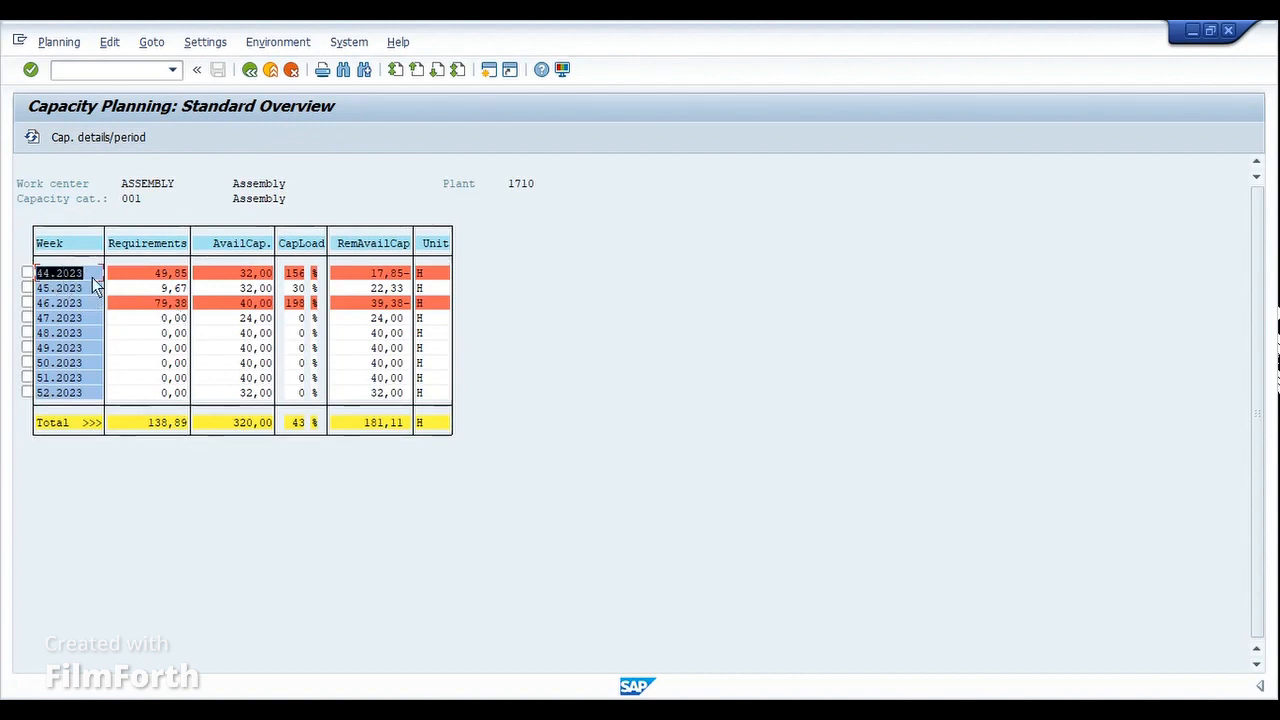
{"action": "left_click", "coordinate": [93, 278]}
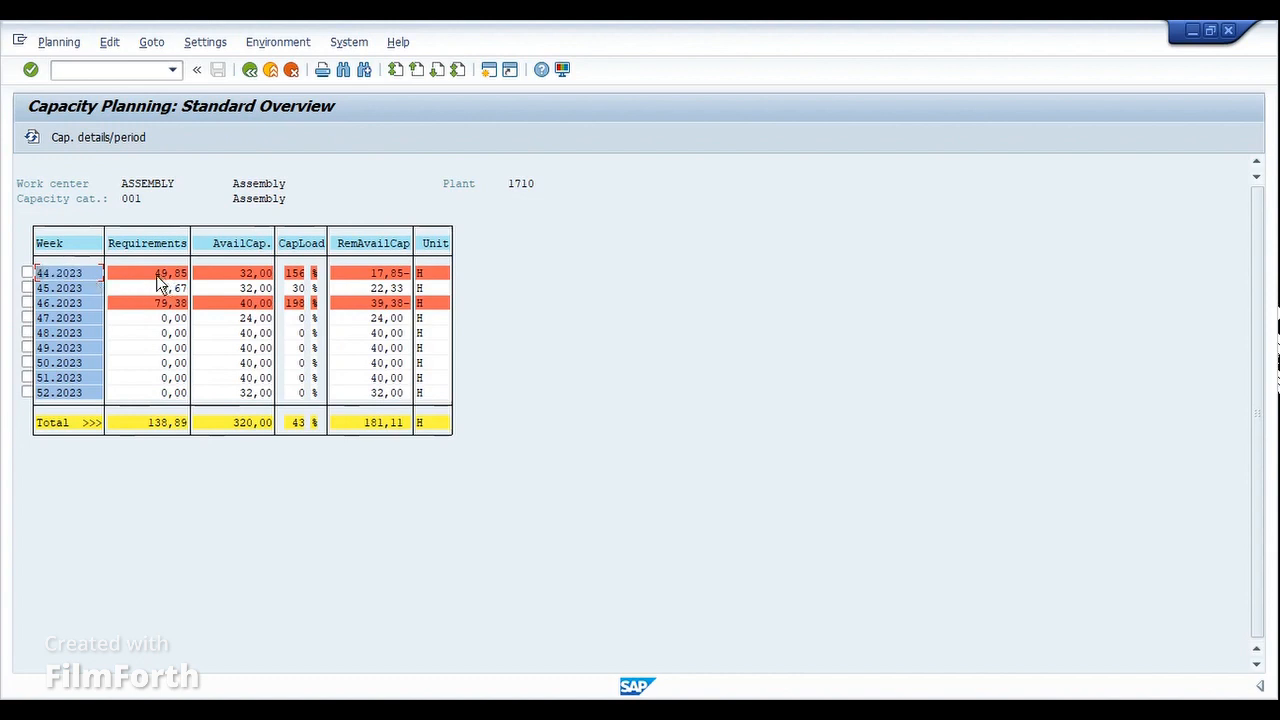
{"action": "left_click_drag", "start_coordinate": [157, 277], "coordinate": [410, 277]}
{"action": "left_click", "coordinate": [150, 274]}
{"action": "left_click", "coordinate": [151, 305]}
{"action": "left_click", "coordinate": [293, 273]}
{"action": "left_click", "coordinate": [310, 303]}
{"action": "left_click_drag", "start_coordinate": [323, 303], "coordinate": [319, 305]}
- Display the capacity details for week 44.2023 and examine the 1.100 PC order's required hours and start and finish dates
{"action": "left_click", "coordinate": [52, 280]}
{"action": "left_click", "coordinate": [27, 273]}
{"action": "left_click", "coordinate": [92, 139]}
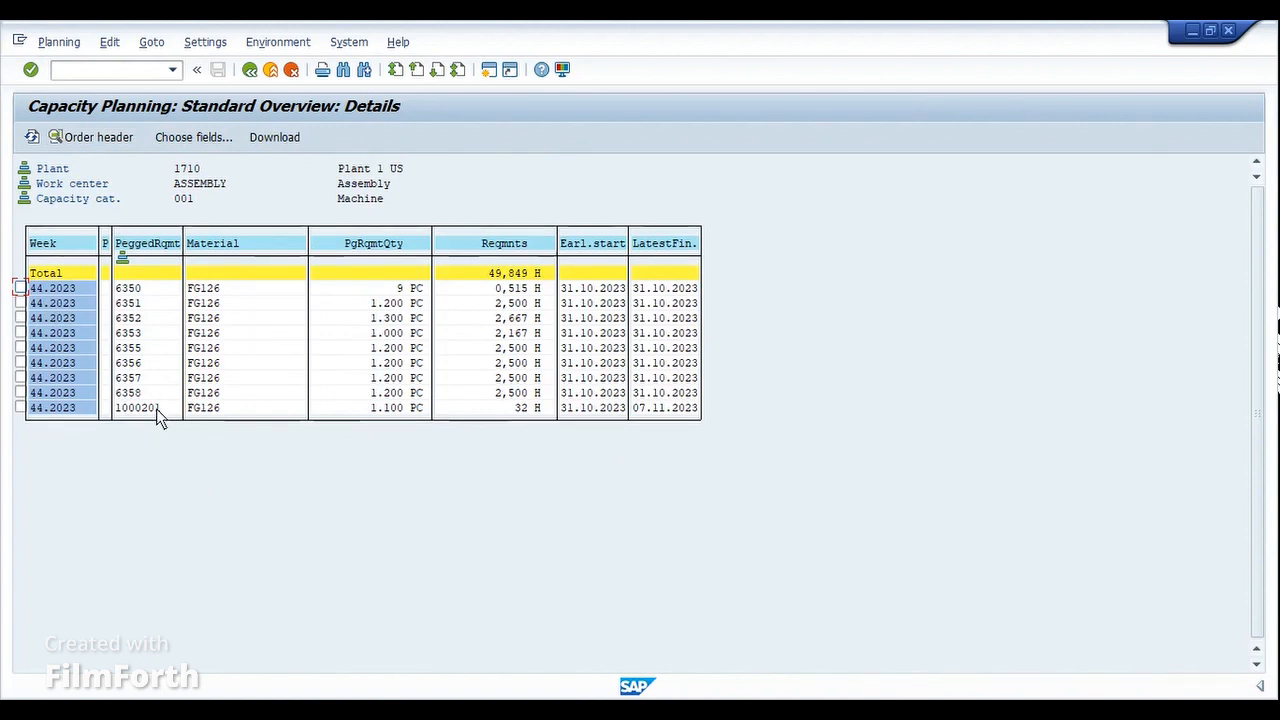
{"action": "left_click_drag", "start_coordinate": [34, 289], "coordinate": [80, 408]}
{"action": "left_click_drag", "start_coordinate": [117, 408], "coordinate": [150, 416]}
{"action": "left_click_drag", "start_coordinate": [365, 409], "coordinate": [426, 411]}
{"action": "left_click_drag", "start_coordinate": [519, 412], "coordinate": [540, 410]}
{"action": "left_click_drag", "start_coordinate": [175, 200], "coordinate": [194, 202]}
{"action": "left_click_drag", "start_coordinate": [565, 413], "coordinate": [697, 408]}
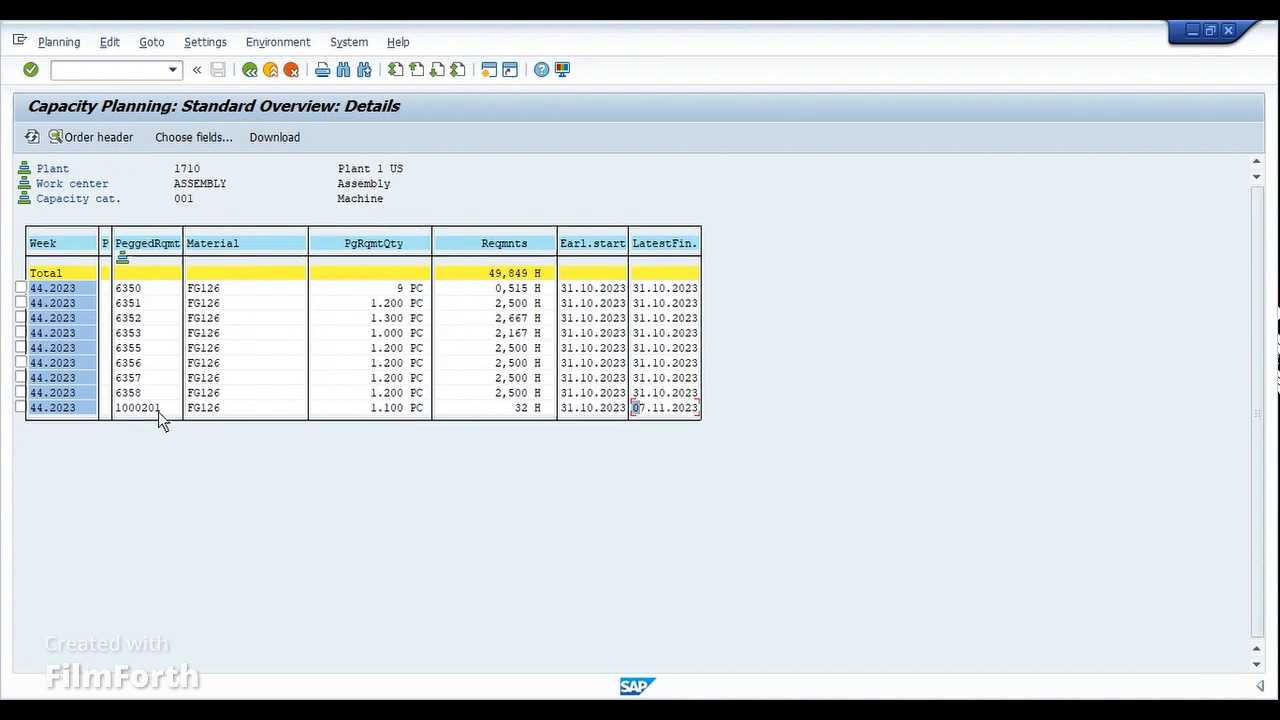
- Return to the standard overview, display the capacity details for week 46.2023 and examine its pegged requirements and required hours
{"action": "left_click", "coordinate": [249, 69]}
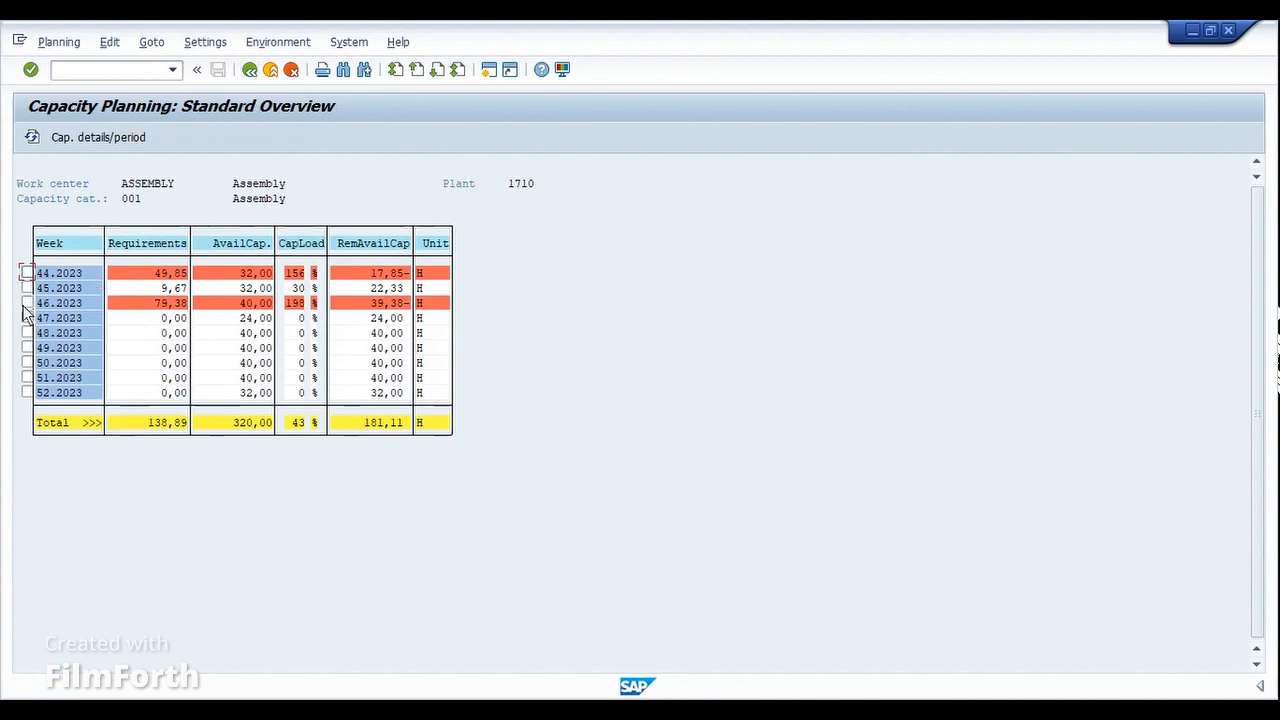
{"action": "left_click", "coordinate": [27, 302]}
{"action": "left_click", "coordinate": [72, 137]}
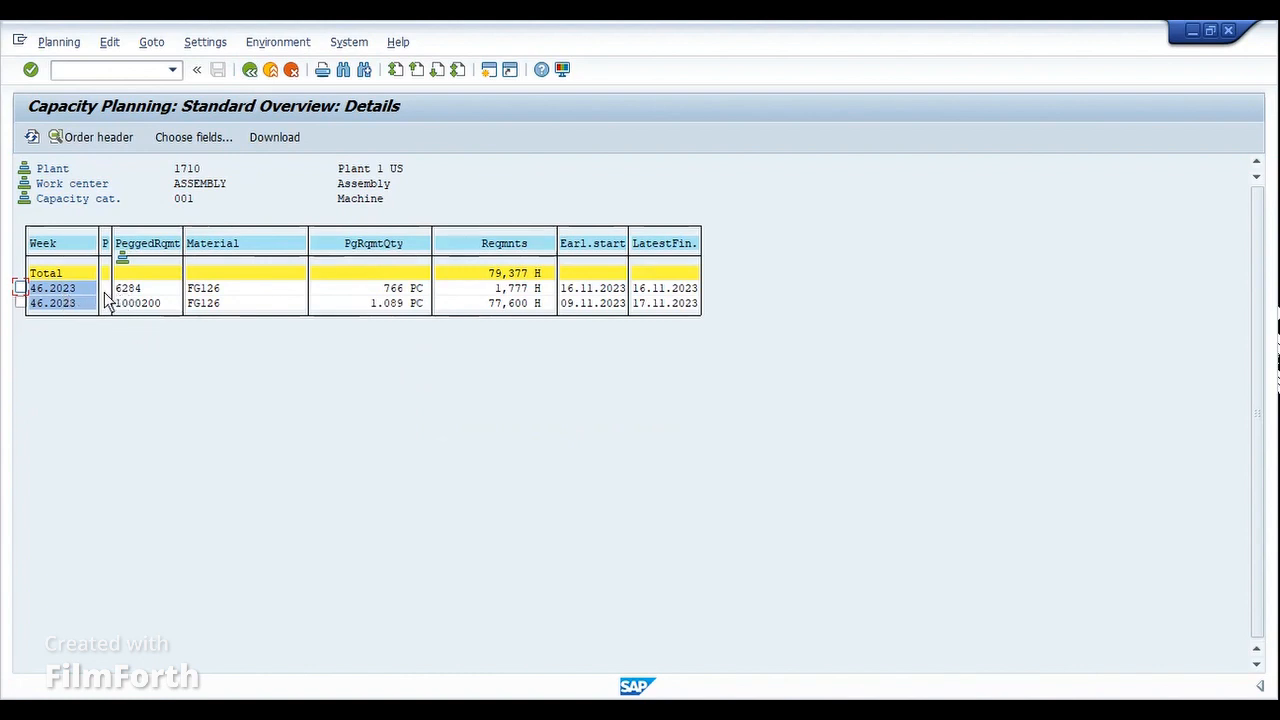
{"action": "left_click_drag", "start_coordinate": [117, 289], "coordinate": [143, 312]}
{"action": "left_click", "coordinate": [273, 401]}
{"action": "left_click", "coordinate": [384, 290]}
{"action": "left_click_drag", "start_coordinate": [494, 287], "coordinate": [541, 313]}
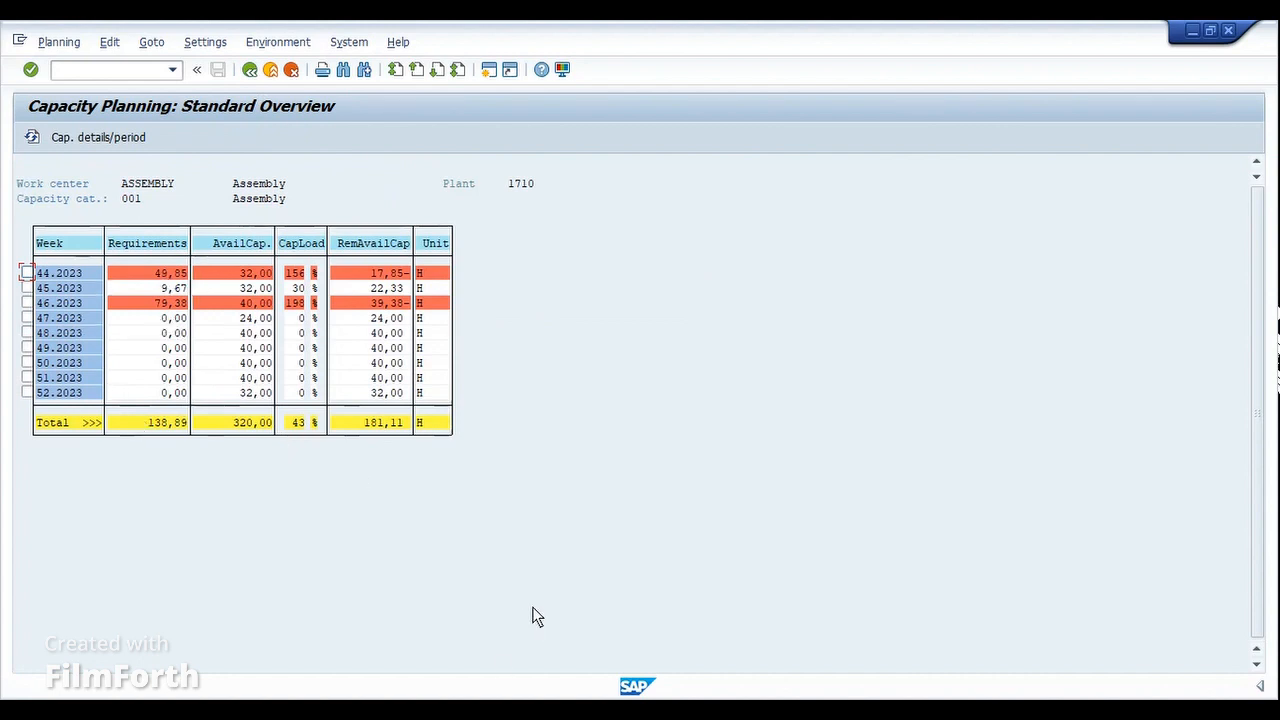
- Open capacity leveling transaction CM21 in a new session with overall profile SAPSFCG001, the two-graphic work center/capacity view
{"action": "key", "text": "ctrl+slash"}
{"action": "type", "text": "/oc"}
{"action": "type", "text": "m21"}
{"action": "key", "text": "Return"}
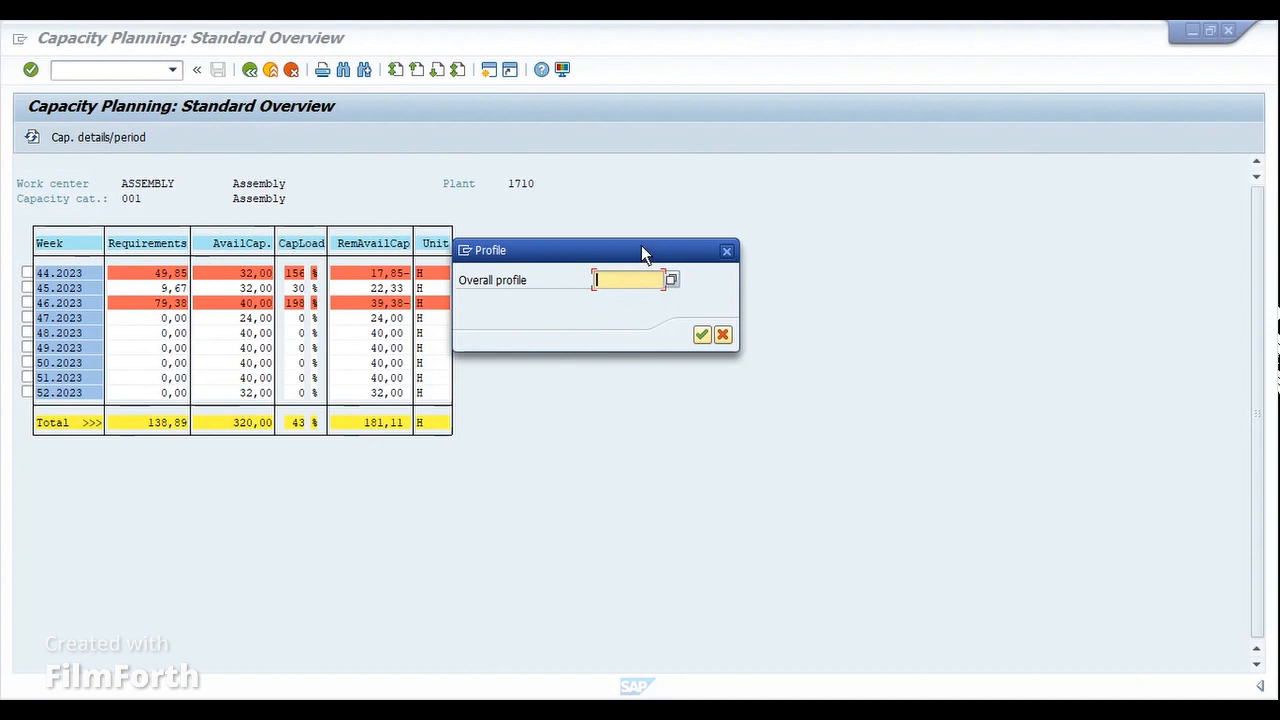
{"action": "left_click_drag", "start_coordinate": [635, 248], "coordinate": [692, 276]}
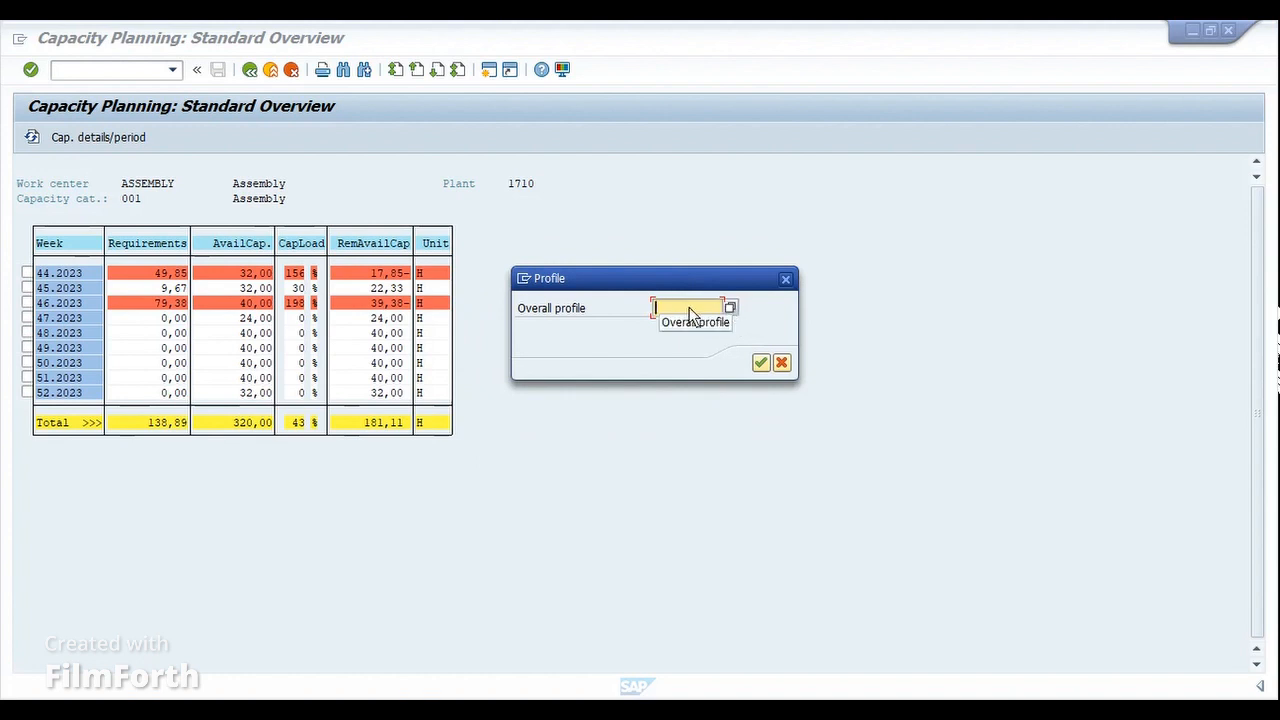
{"action": "left_click", "coordinate": [730, 308]}
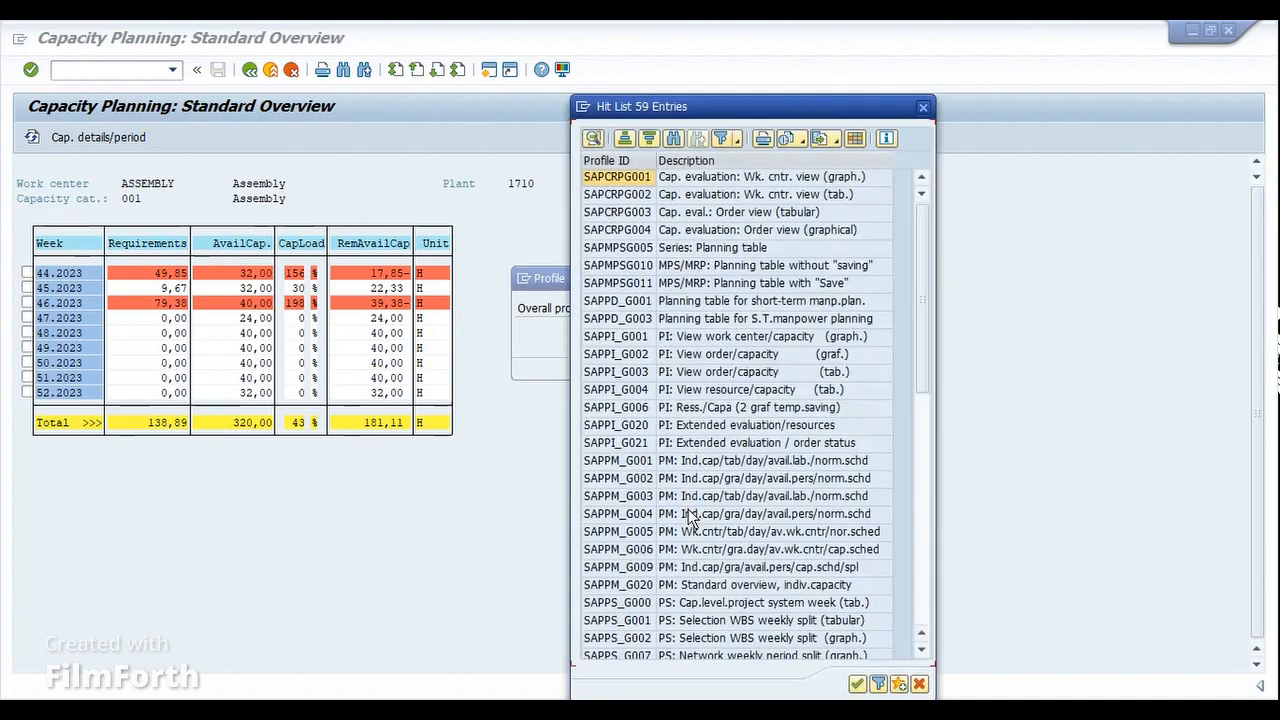
{"action": "scroll", "coordinate": [686, 500], "scroll_direction": "down", "scroll_amount": 7}
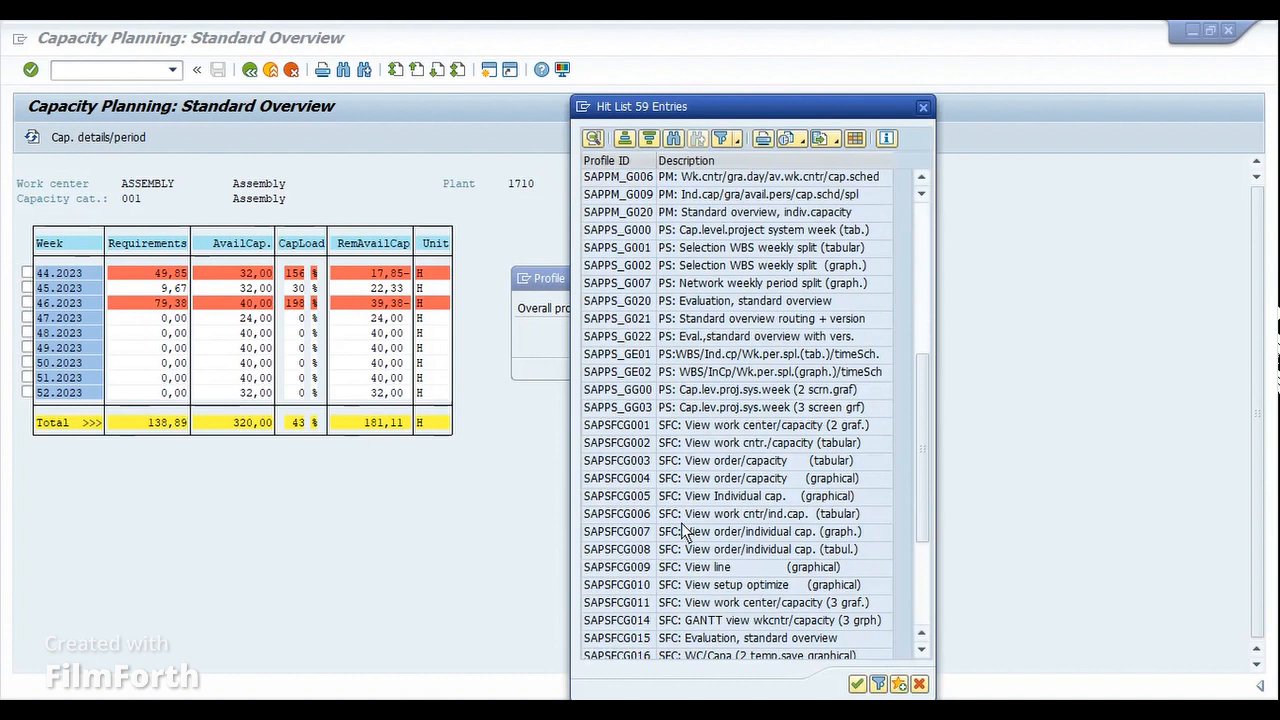
{"action": "left_click", "coordinate": [612, 428]}
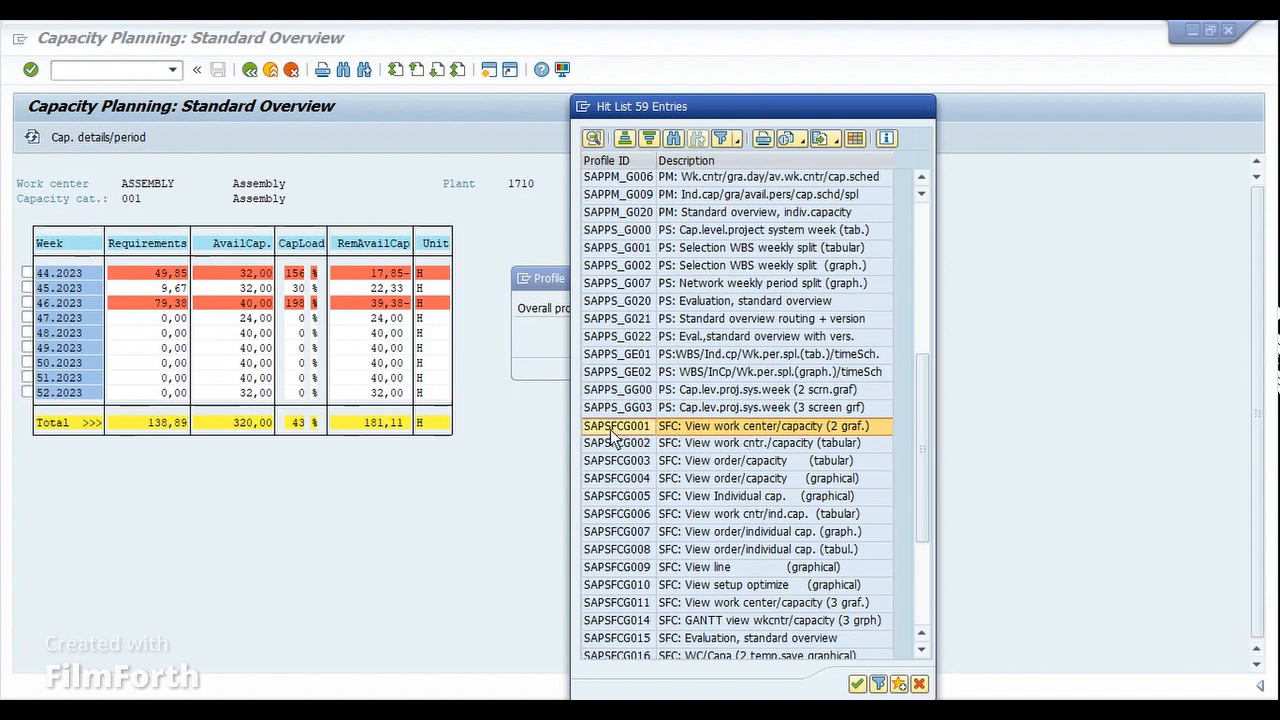
{"action": "double_click", "coordinate": [613, 433]}
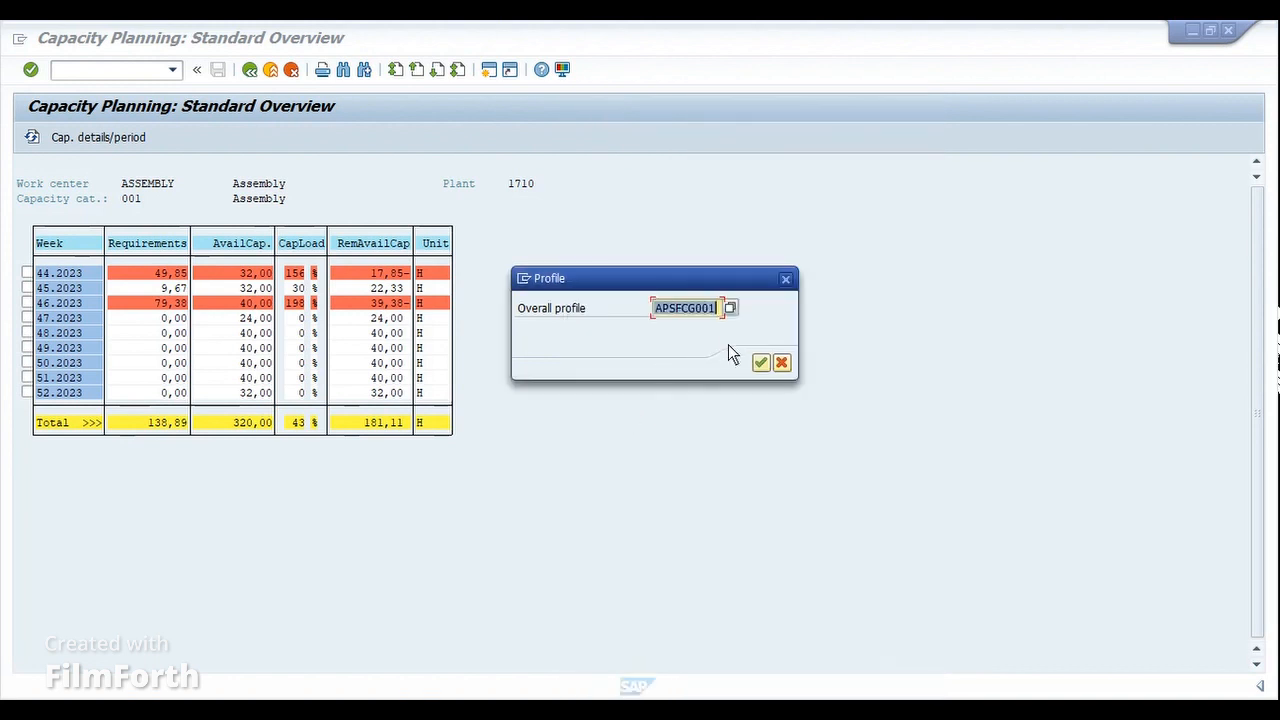
{"action": "left_click", "coordinate": [760, 362]}
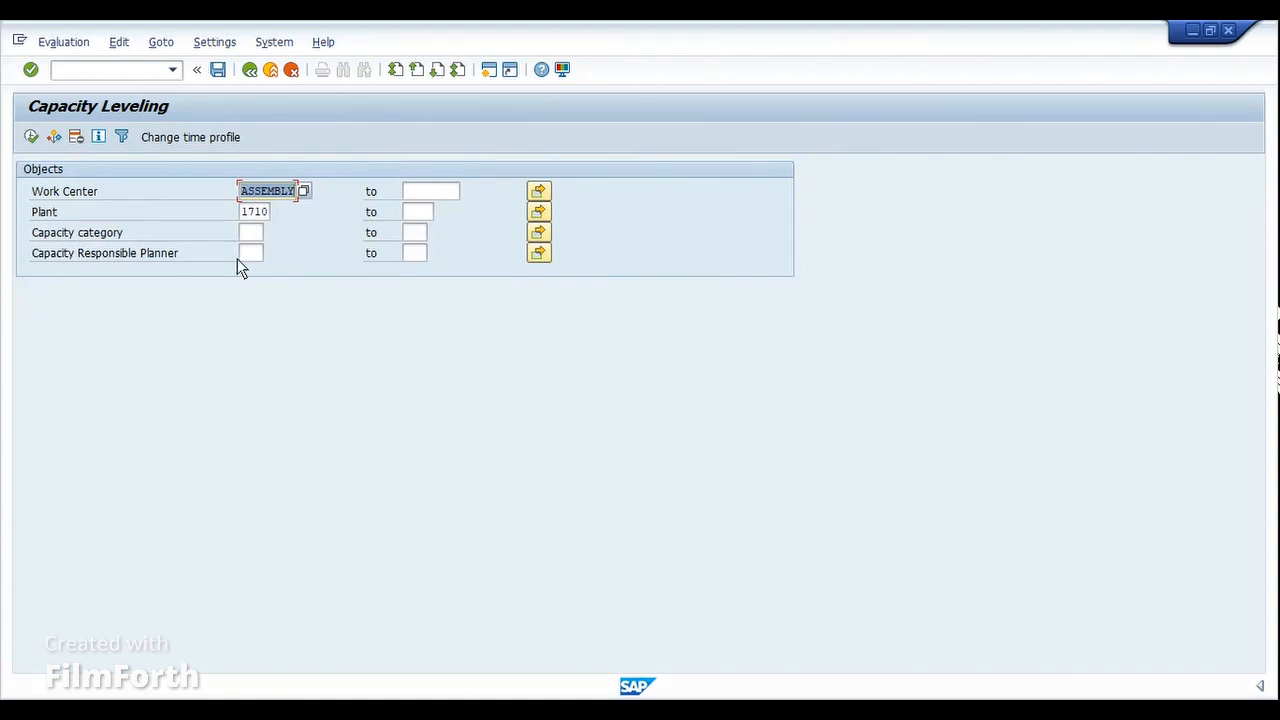
- Examine the entry types and the start and finish dates of the time profile's evaluation and planning periods
{"action": "left_click", "coordinate": [179, 136]}
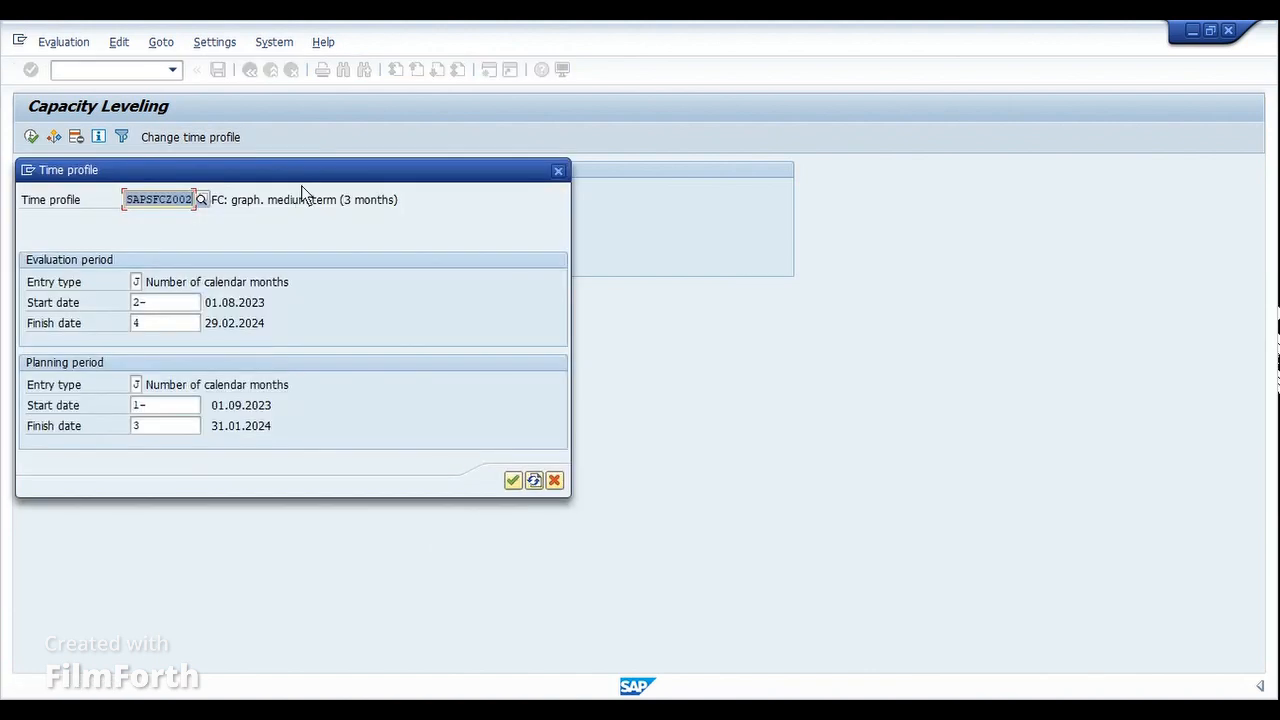
{"action": "left_click_drag", "start_coordinate": [301, 185], "coordinate": [721, 241]}
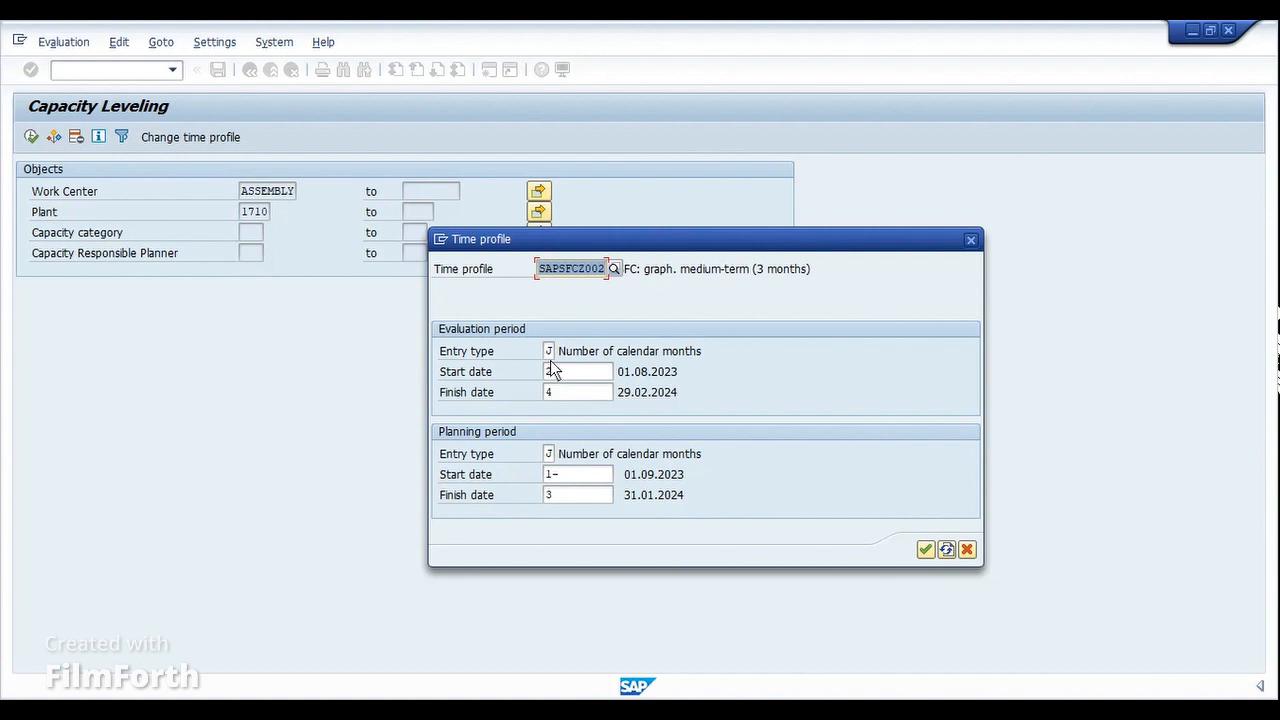
{"action": "left_click", "coordinate": [584, 372]}
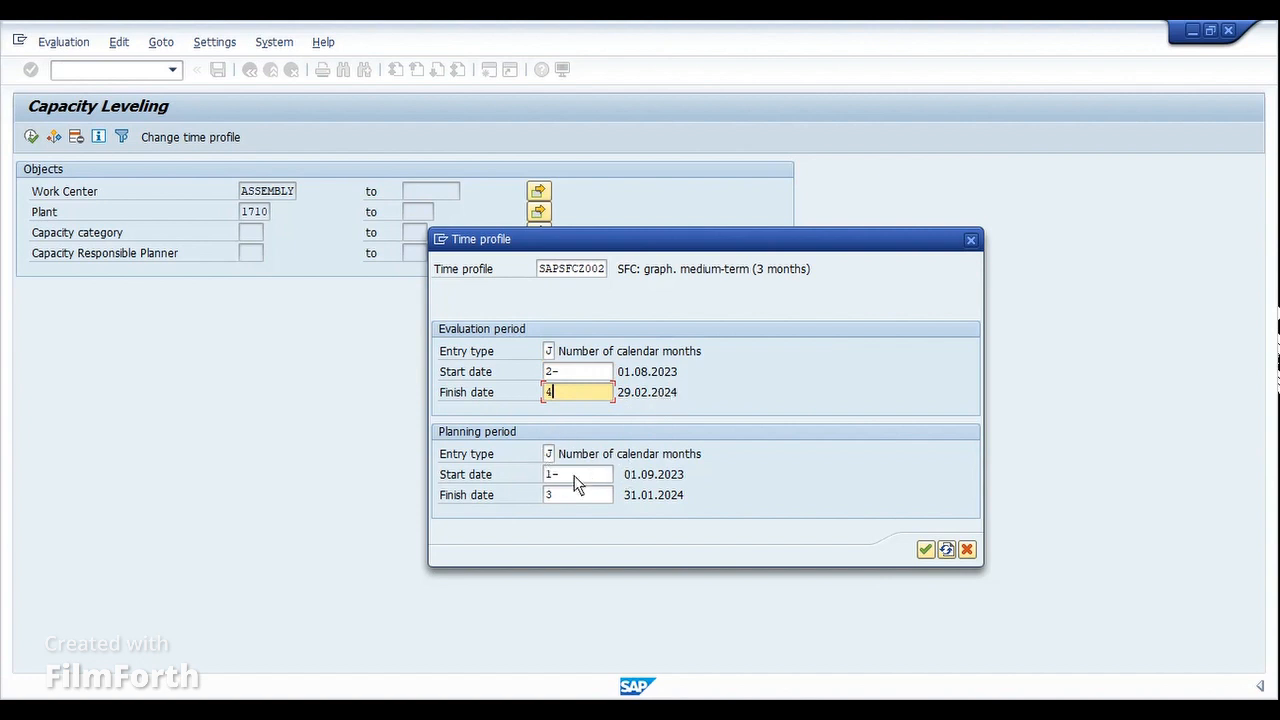
{"action": "left_click", "coordinate": [571, 476]}
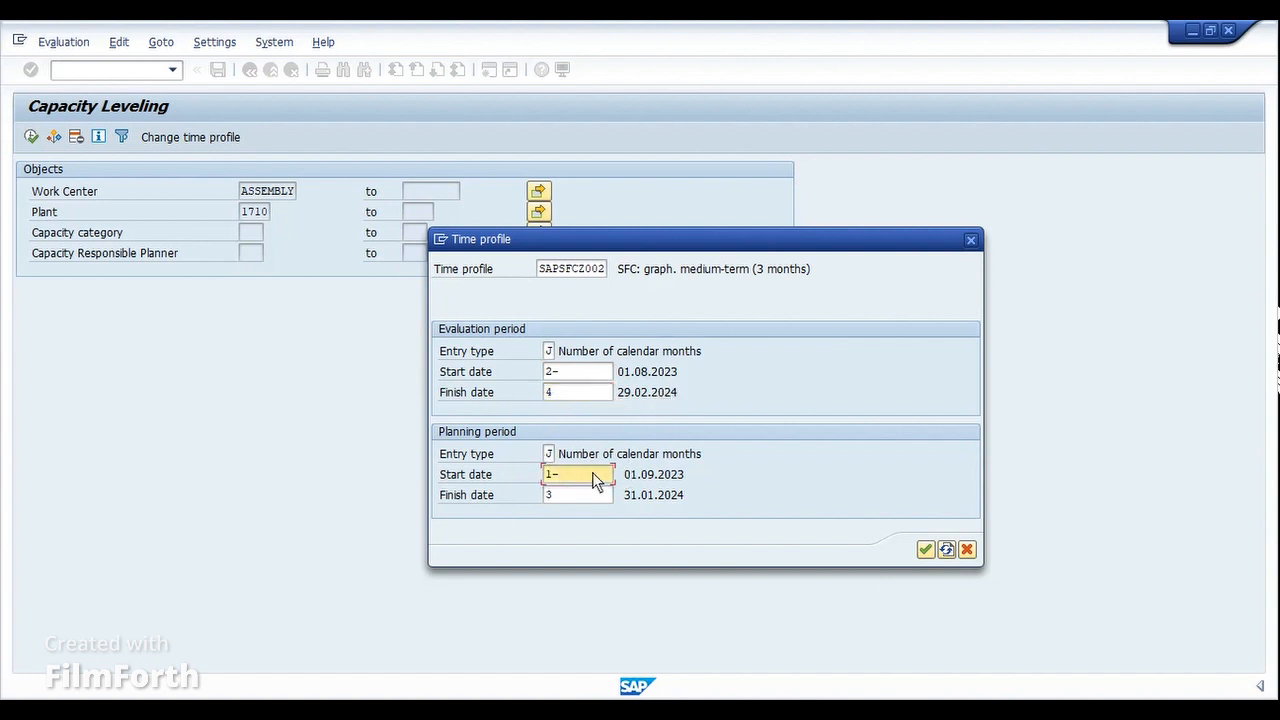
{"action": "left_click", "coordinate": [567, 497]}
{"action": "left_click", "coordinate": [920, 551]}
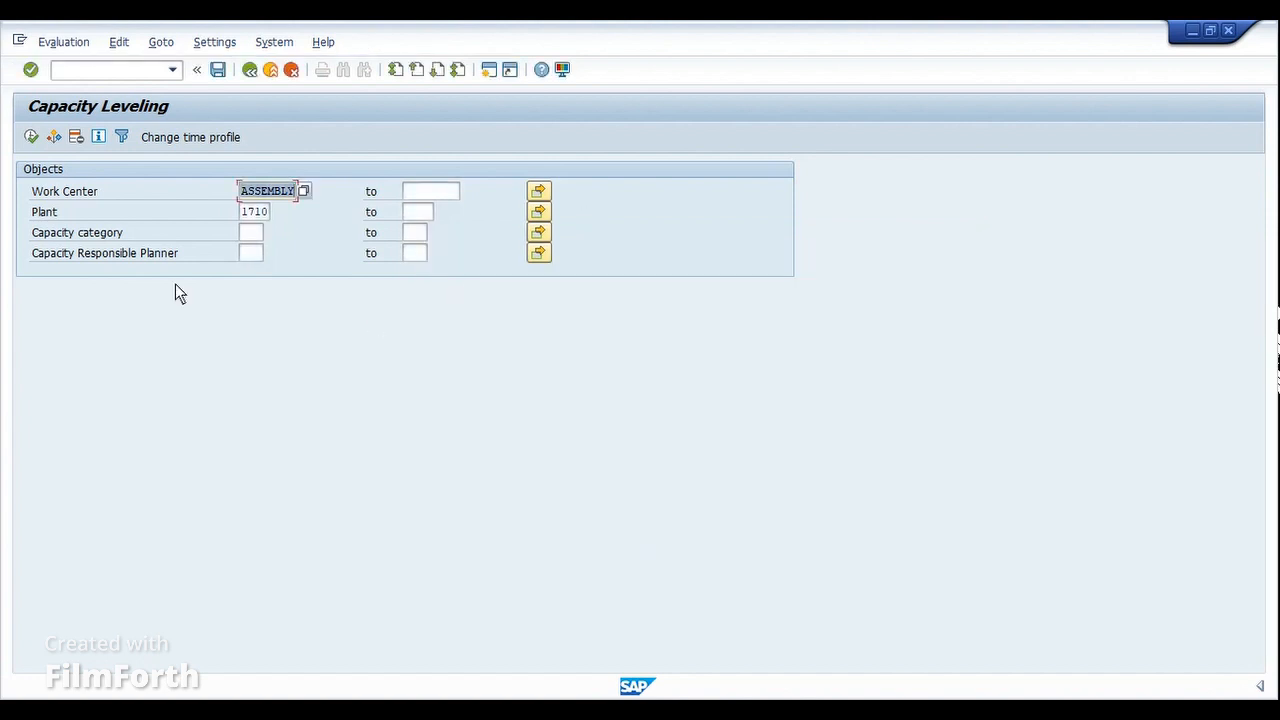
- Display the planning table for ASSEMBLY and adjust the list area to show the pool orders' quantities, setup and processing times and latest start
{"action": "left_click", "coordinate": [30, 142]}
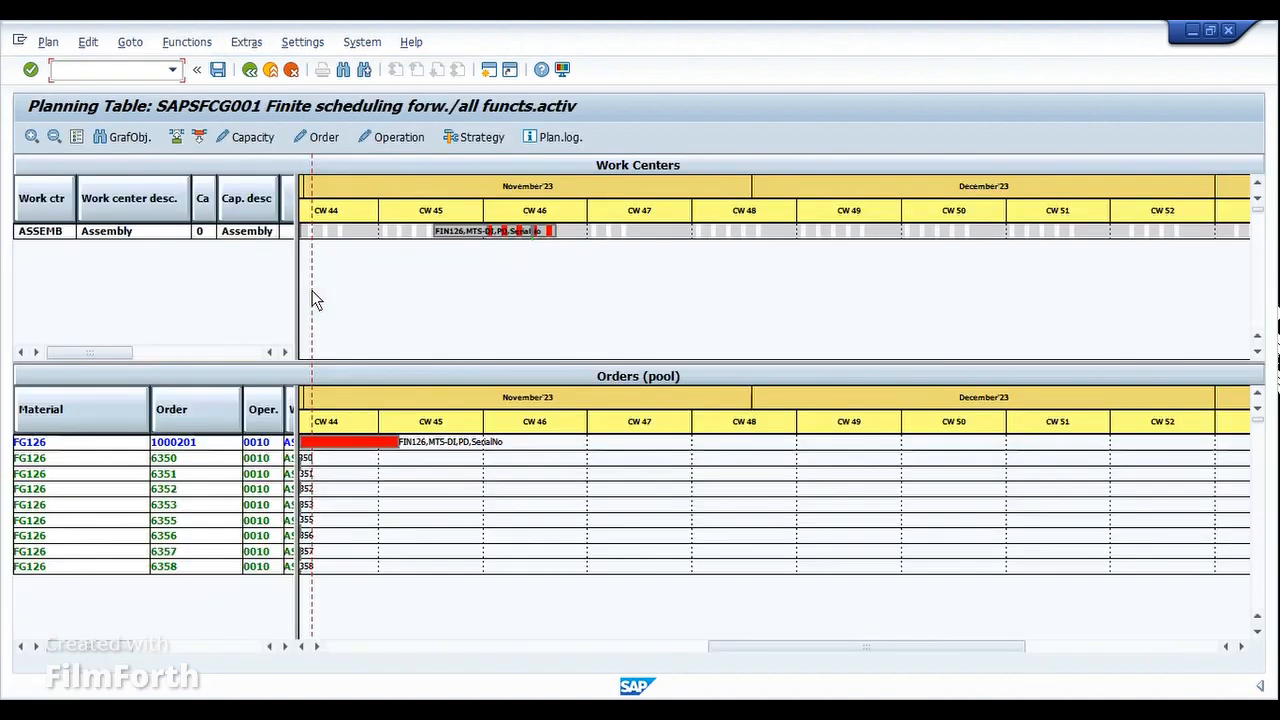
{"action": "left_click_drag", "start_coordinate": [797, 646], "coordinate": [659, 646]}
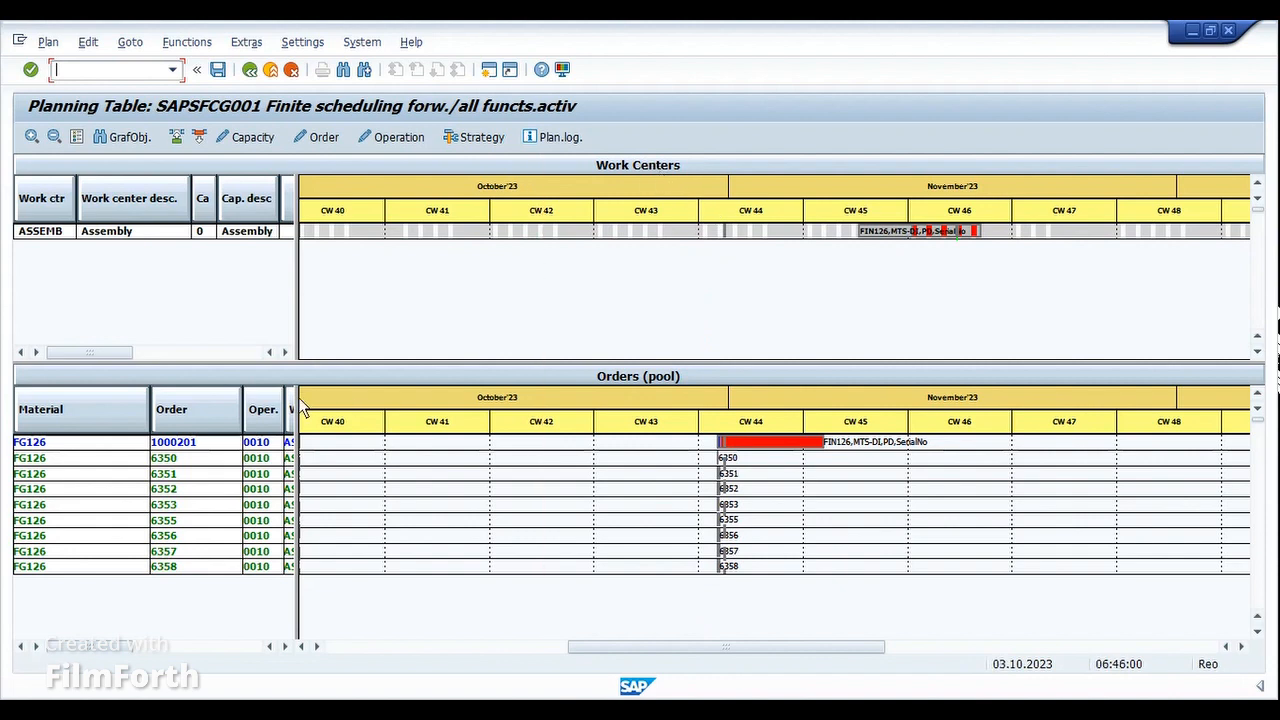
{"action": "left_click_drag", "start_coordinate": [297, 405], "coordinate": [390, 408]}
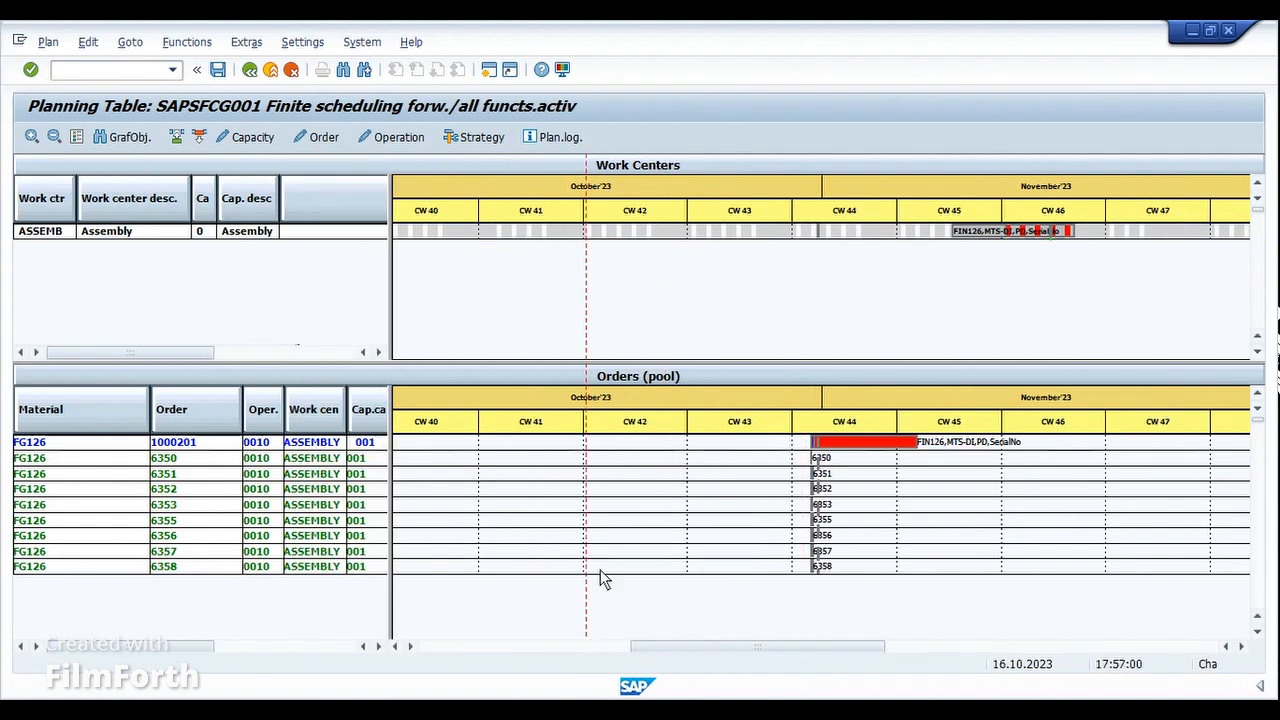
{"action": "left_click_drag", "start_coordinate": [717, 645], "coordinate": [646, 643]}
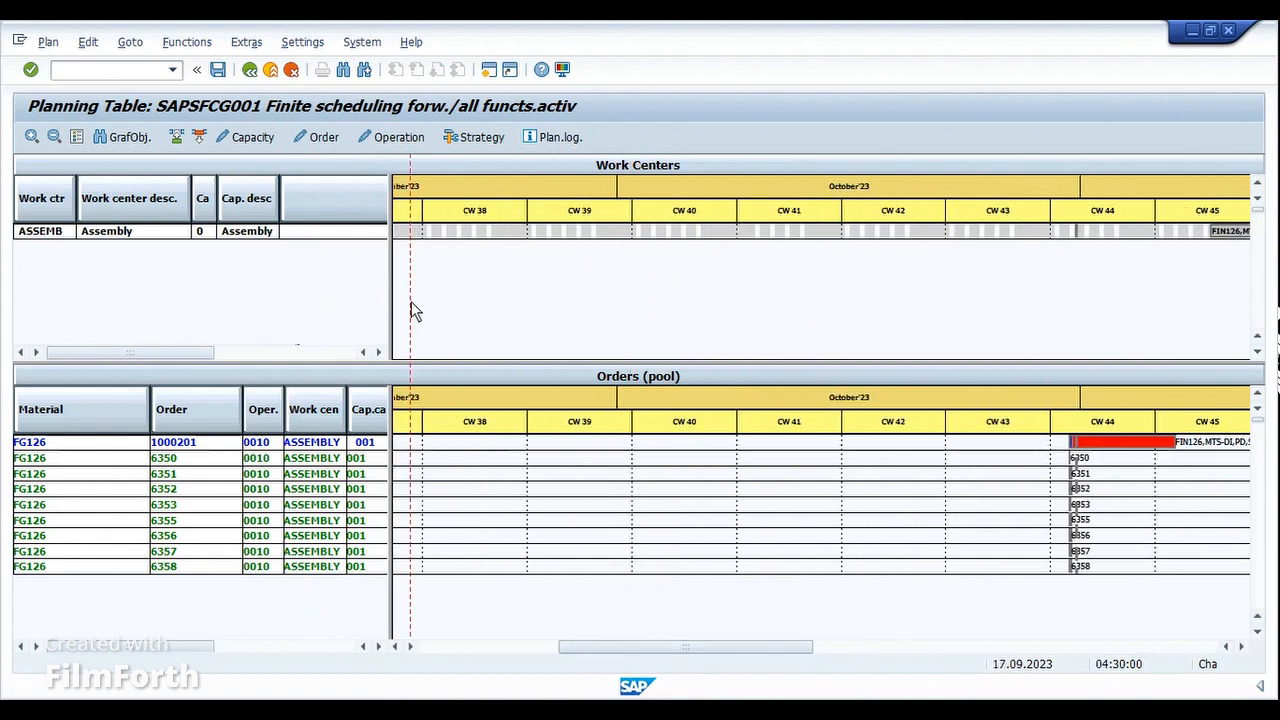
{"action": "left_click_drag", "start_coordinate": [626, 296], "coordinate": [680, 297]}
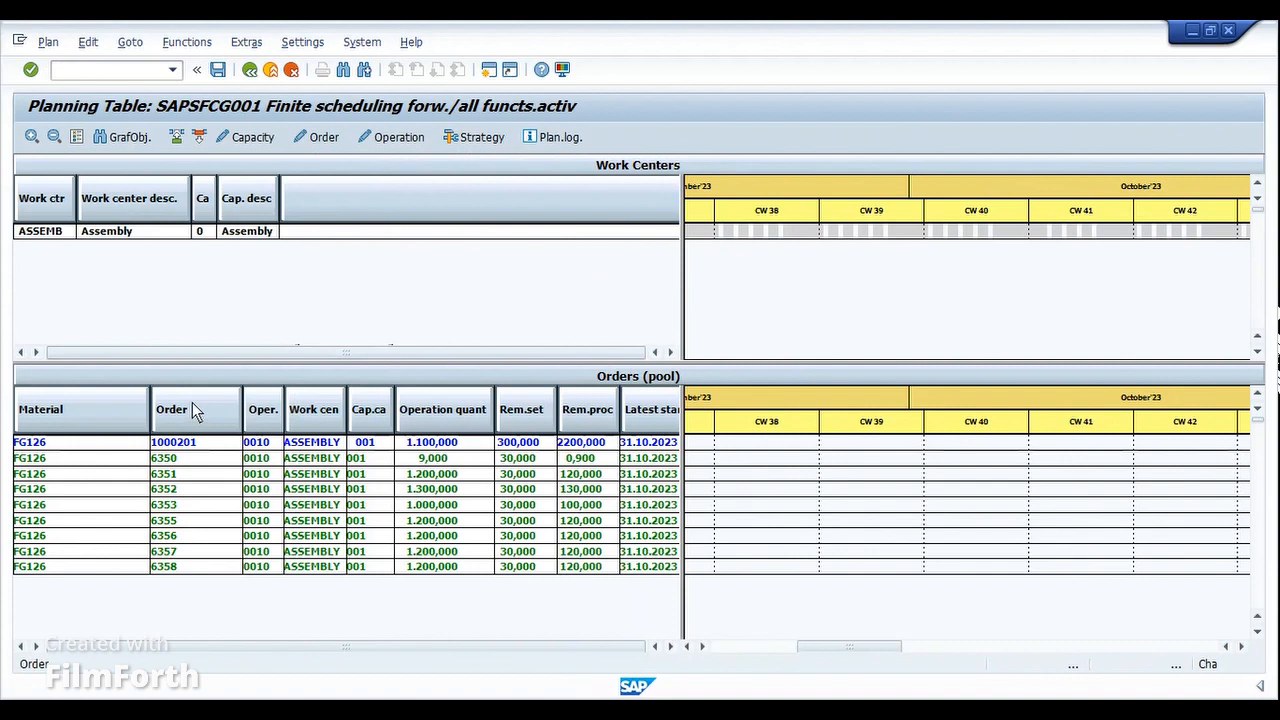
{"action": "left_click_drag", "start_coordinate": [149, 403], "coordinate": [67, 402]}
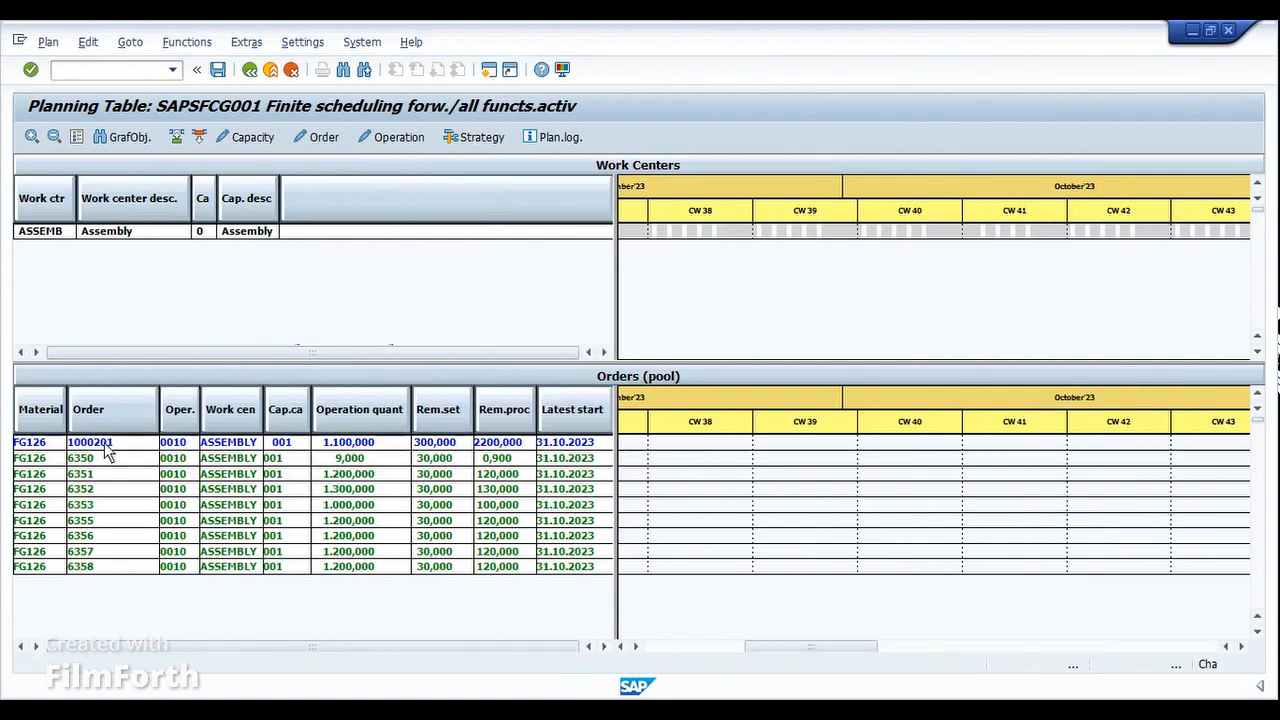
- Select the 1.100 PC production order in the order pool and bring calendar weeks 42 to 49 into the chart area
{"action": "left_click", "coordinate": [104, 442]}
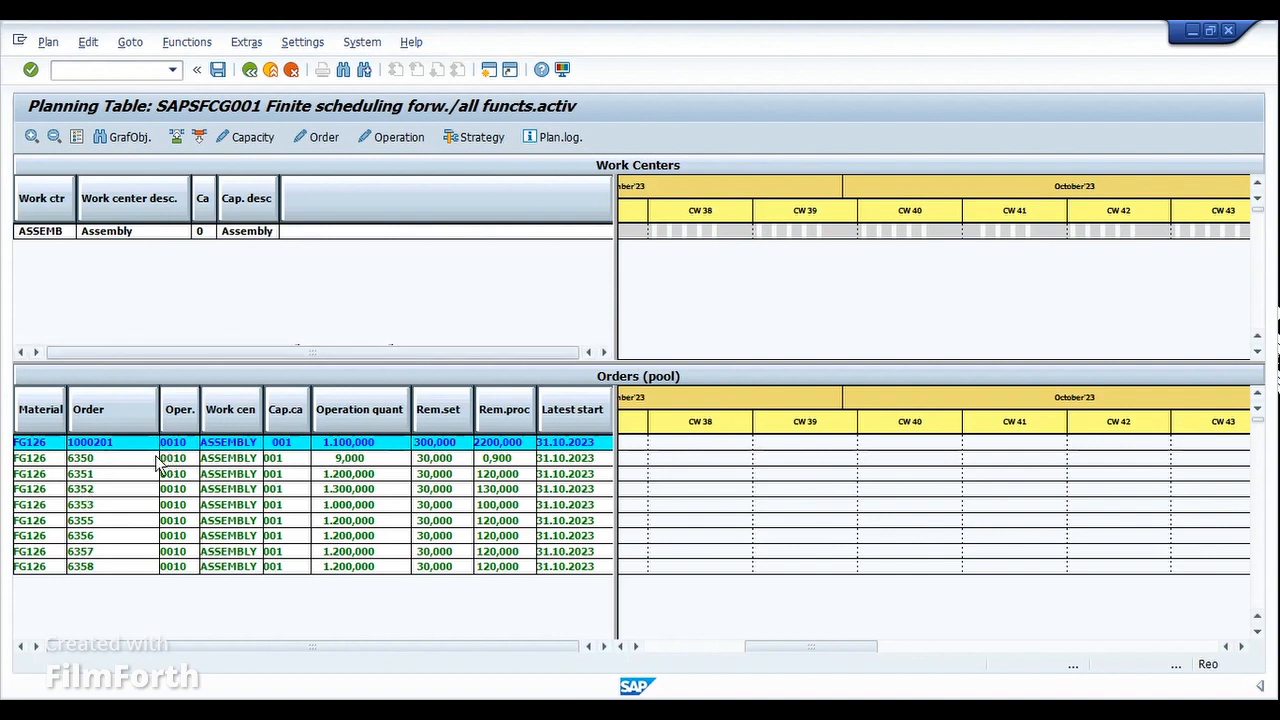
{"action": "left_click", "coordinate": [62, 240]}
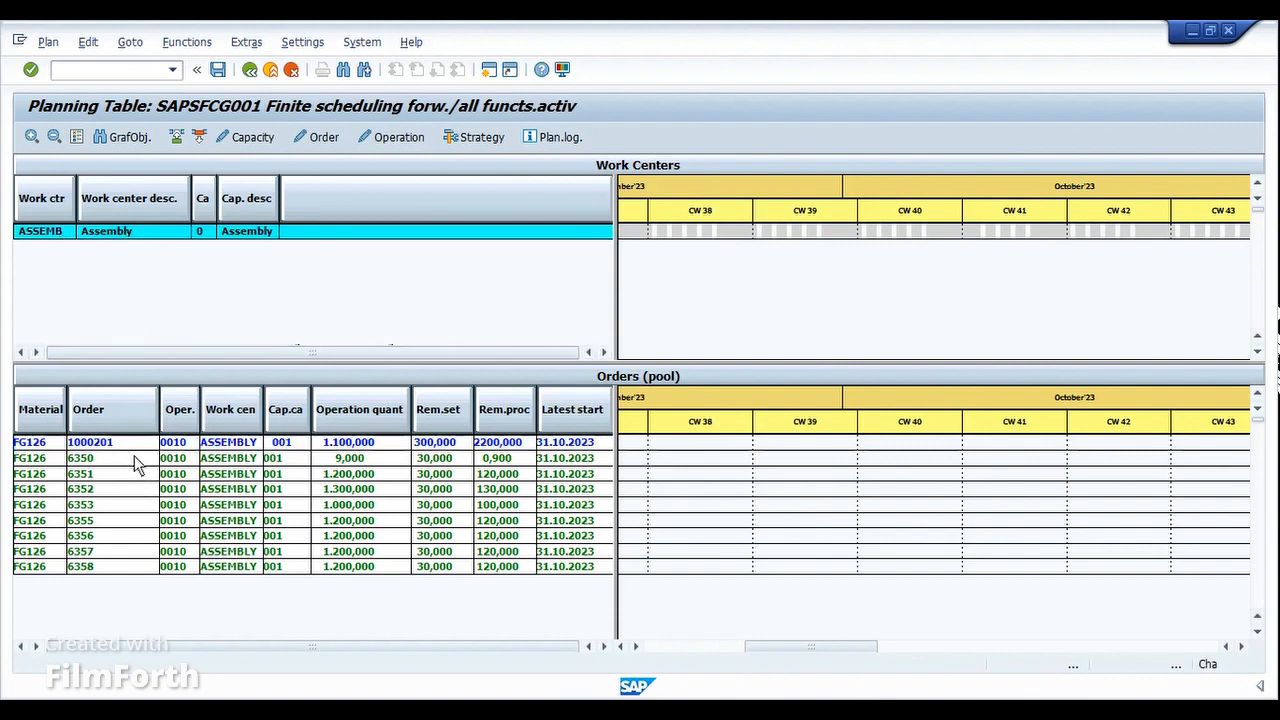
{"action": "left_click", "coordinate": [105, 443]}
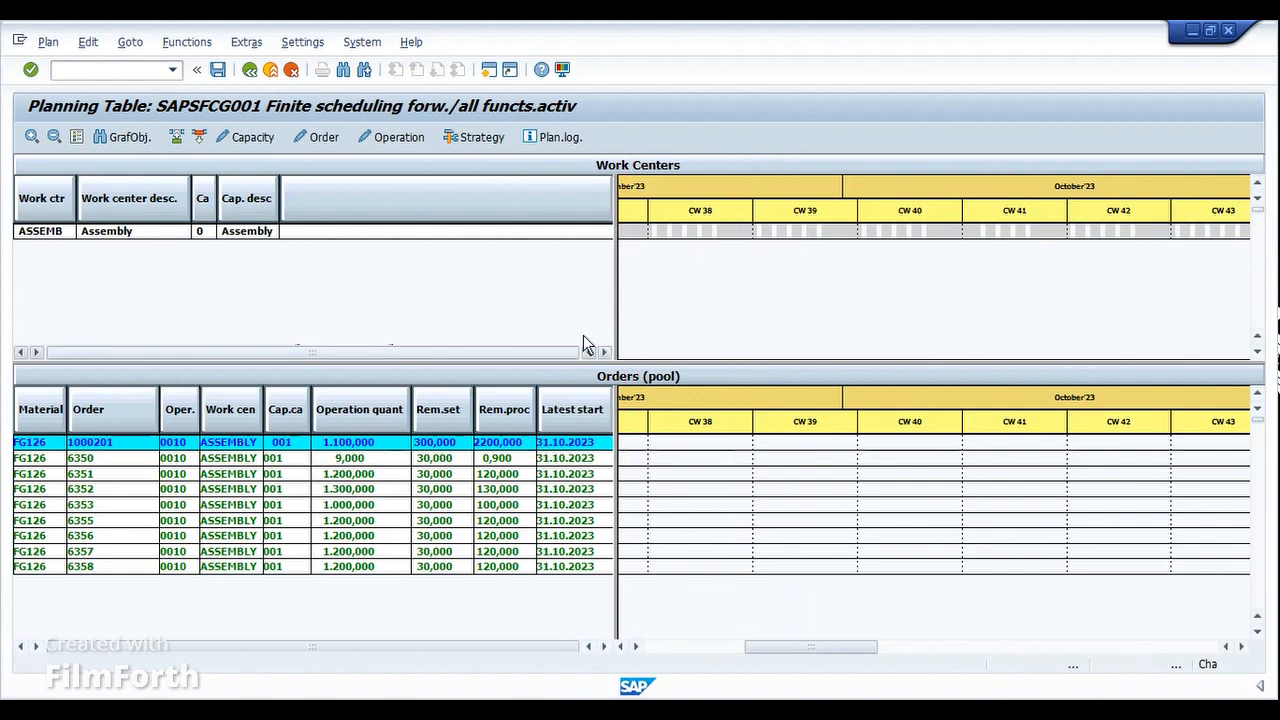
{"action": "left_click_drag", "start_coordinate": [612, 333], "coordinate": [402, 333]}
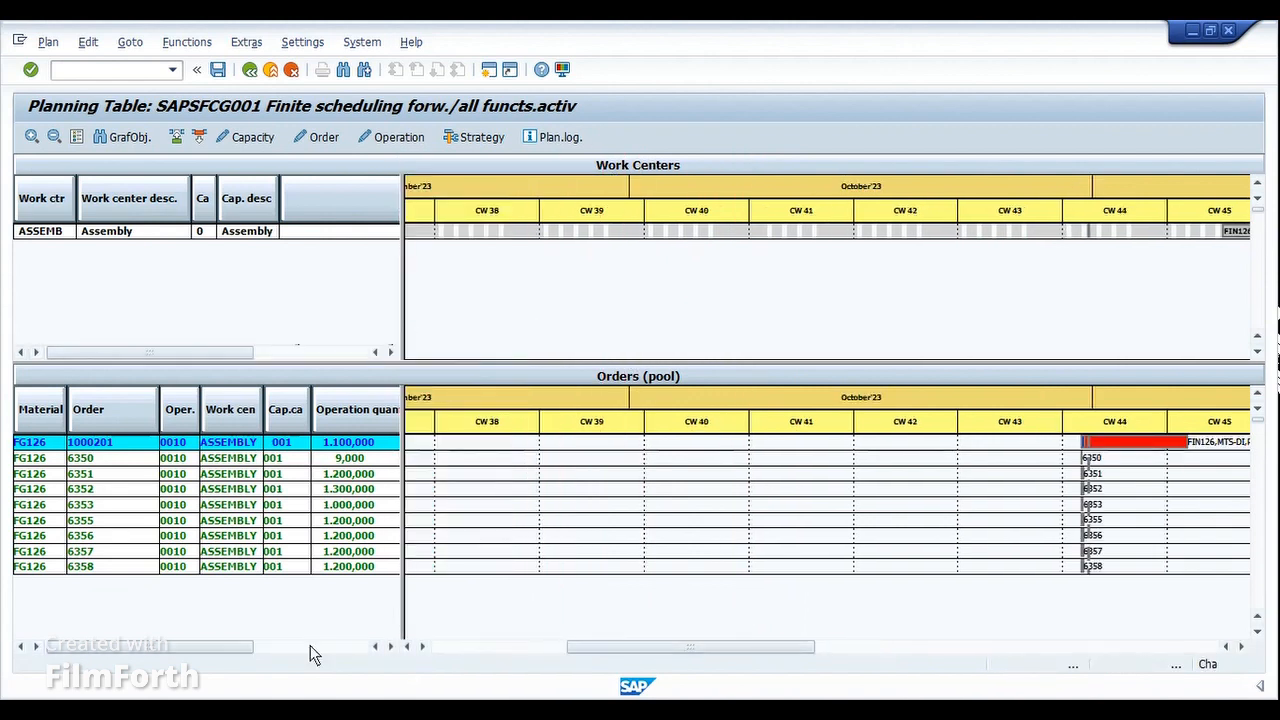
{"action": "left_click_drag", "start_coordinate": [698, 650], "coordinate": [829, 655]}
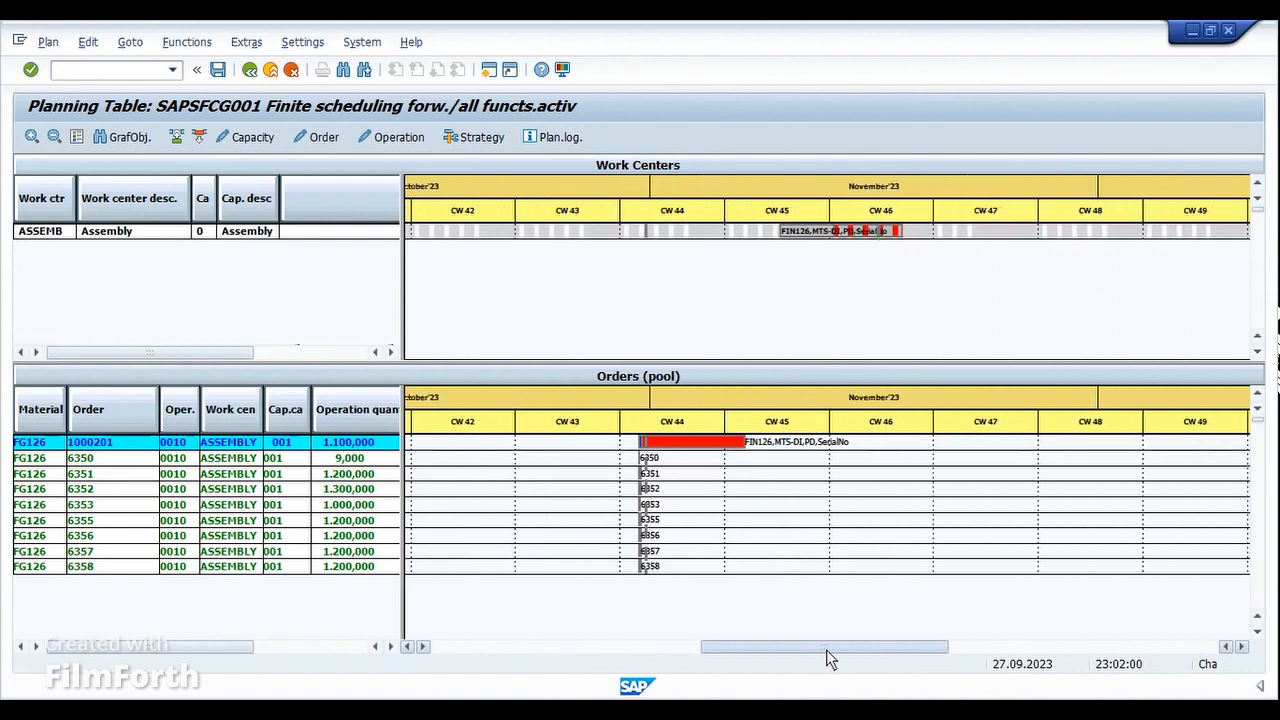
- Display the production order behind the 1.100 PC bar, examine its basic start and end dates, and return to the planning table
{"action": "left_click", "coordinate": [694, 443]}
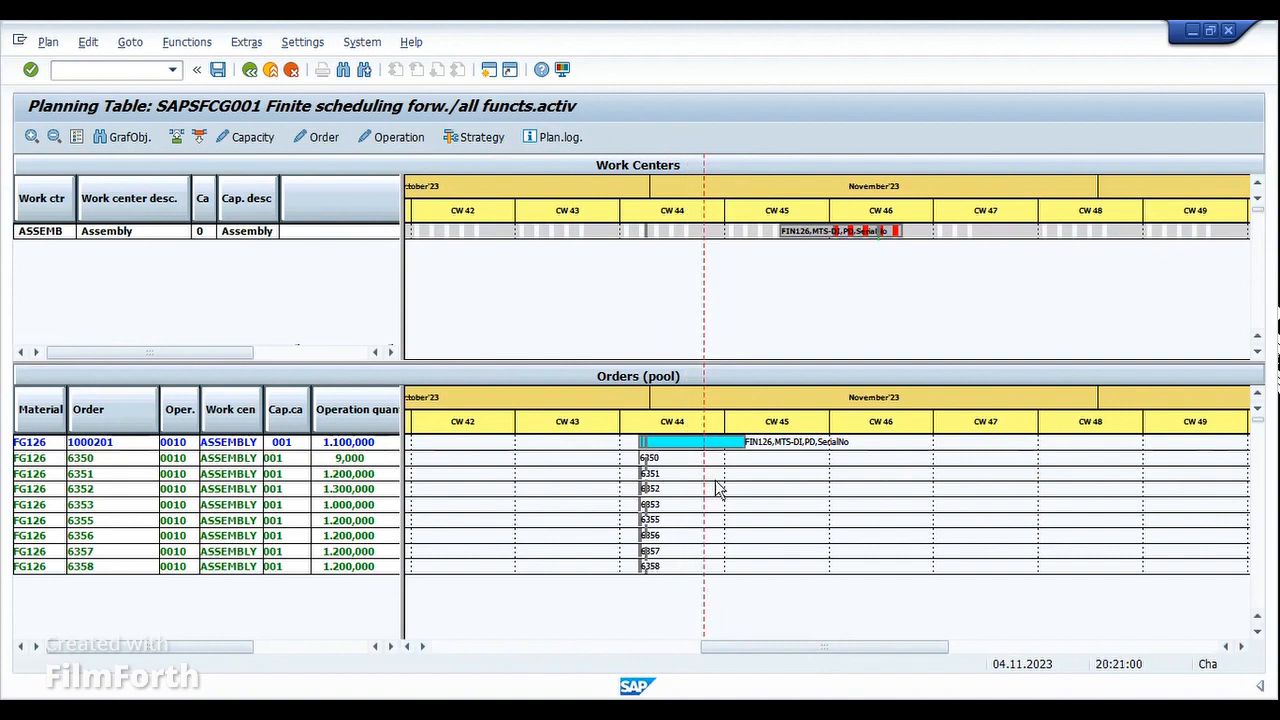
{"action": "left_click", "coordinate": [710, 482]}
{"action": "left_click", "coordinate": [682, 443]}
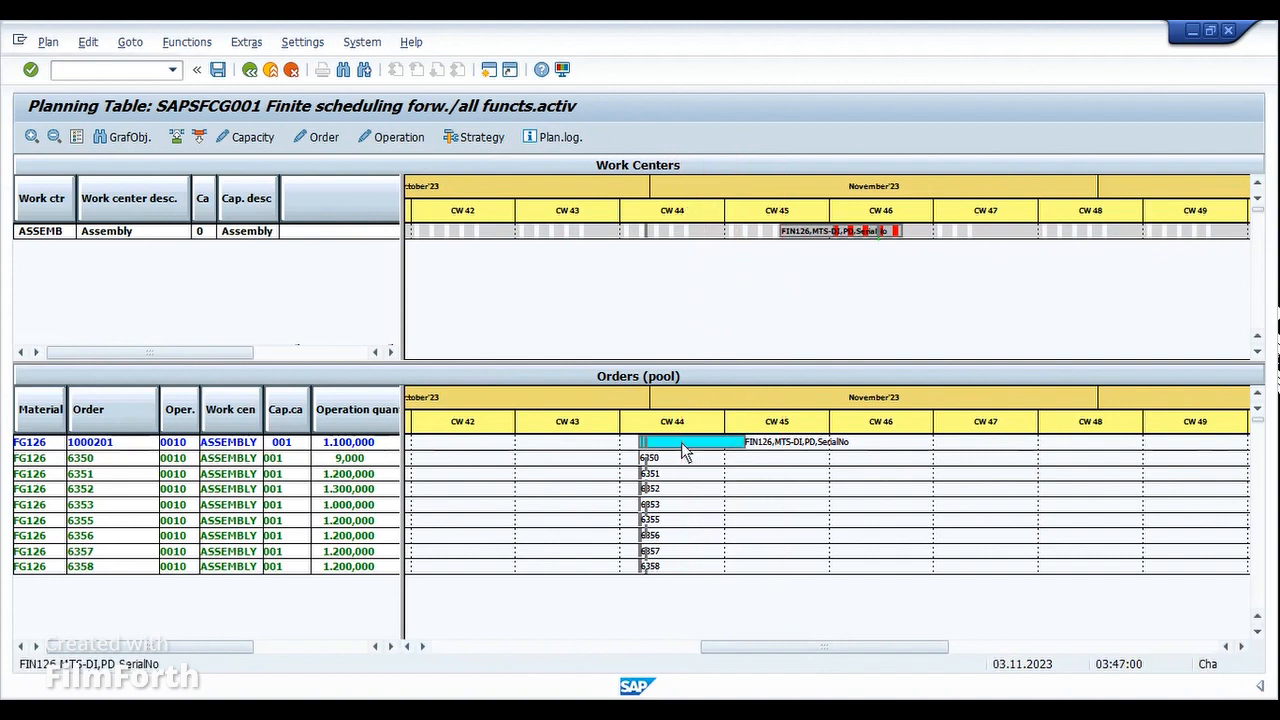
{"action": "double_click", "coordinate": [681, 442]}
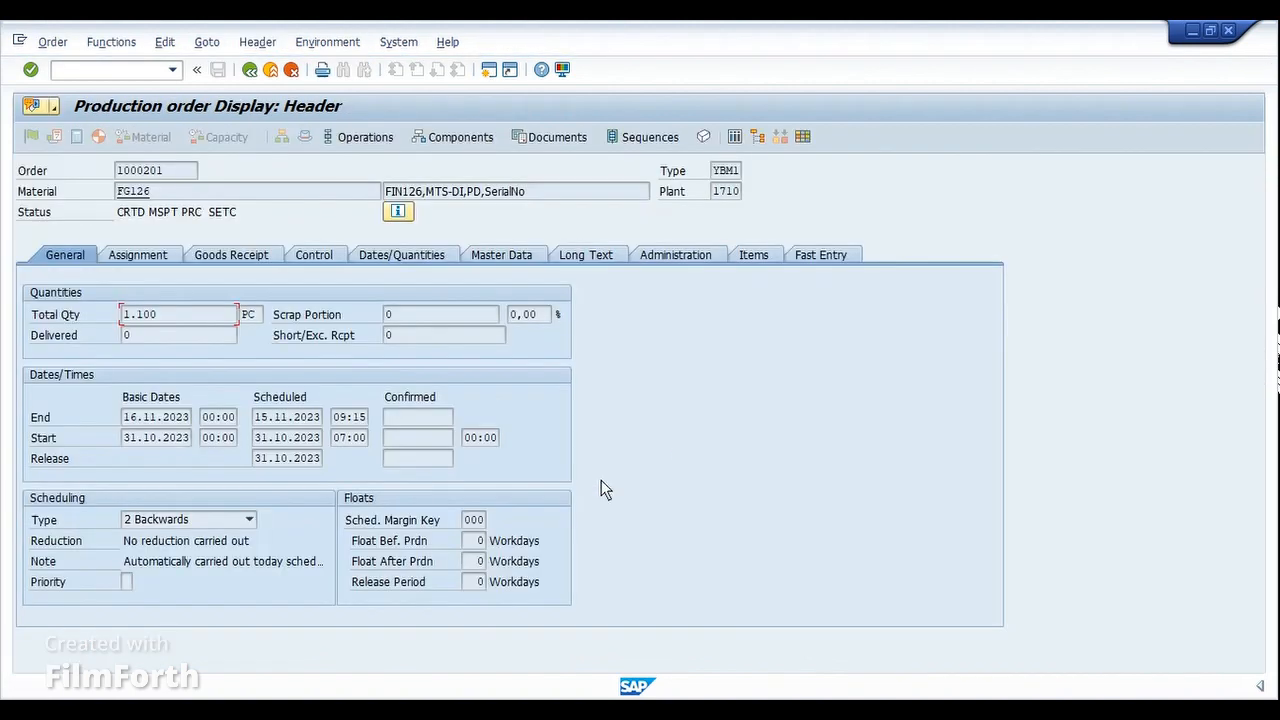
{"action": "left_click_drag", "start_coordinate": [185, 172], "coordinate": [113, 172]}
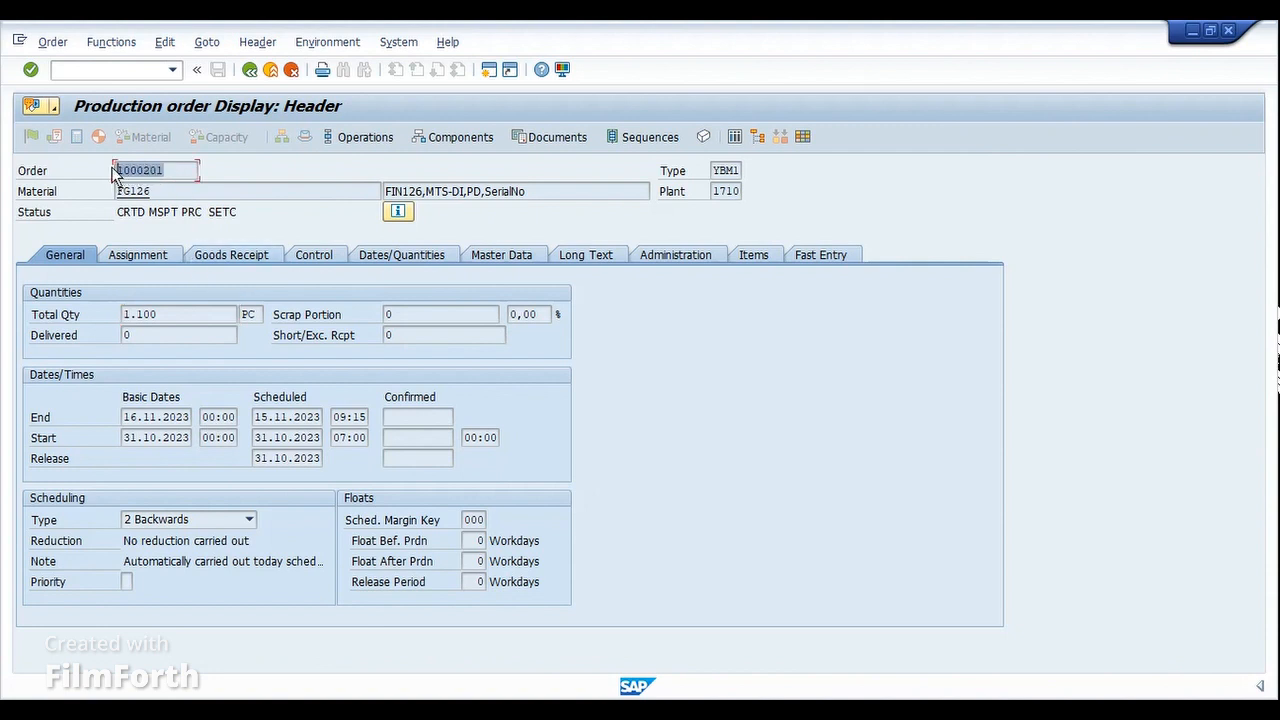
{"action": "left_click", "coordinate": [113, 172]}
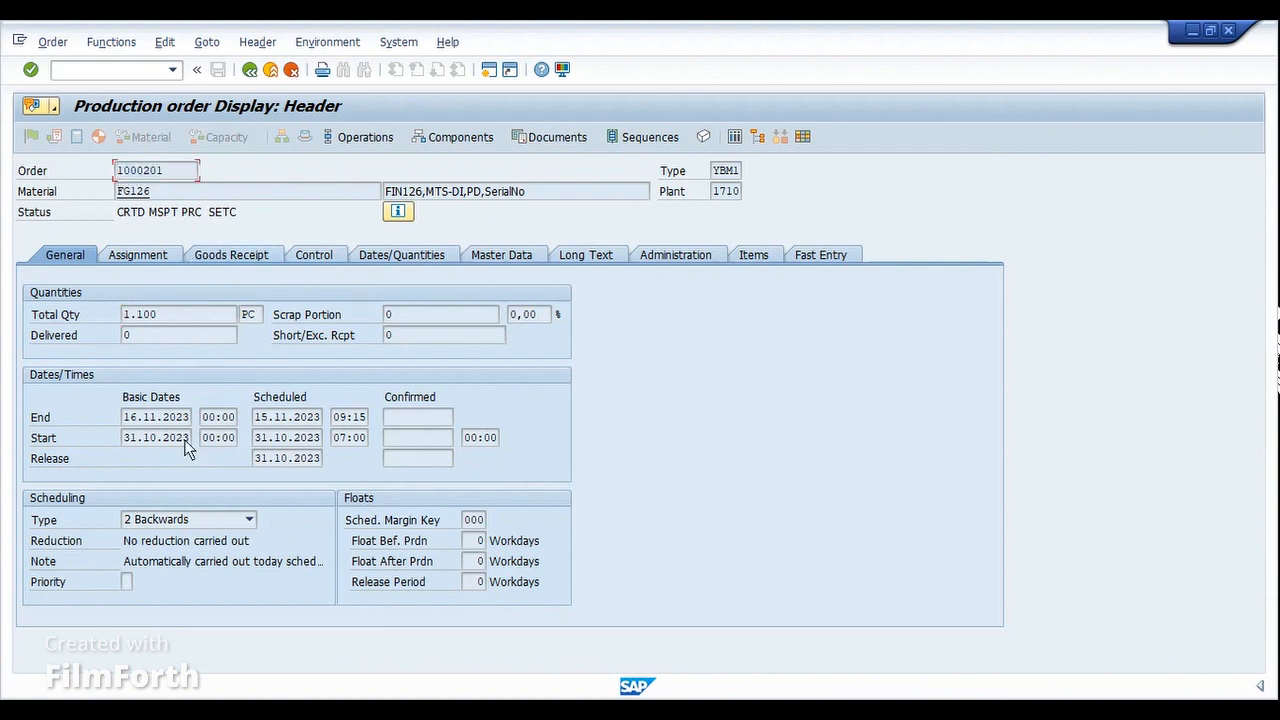
{"action": "left_click_drag", "start_coordinate": [124, 440], "coordinate": [201, 424]}
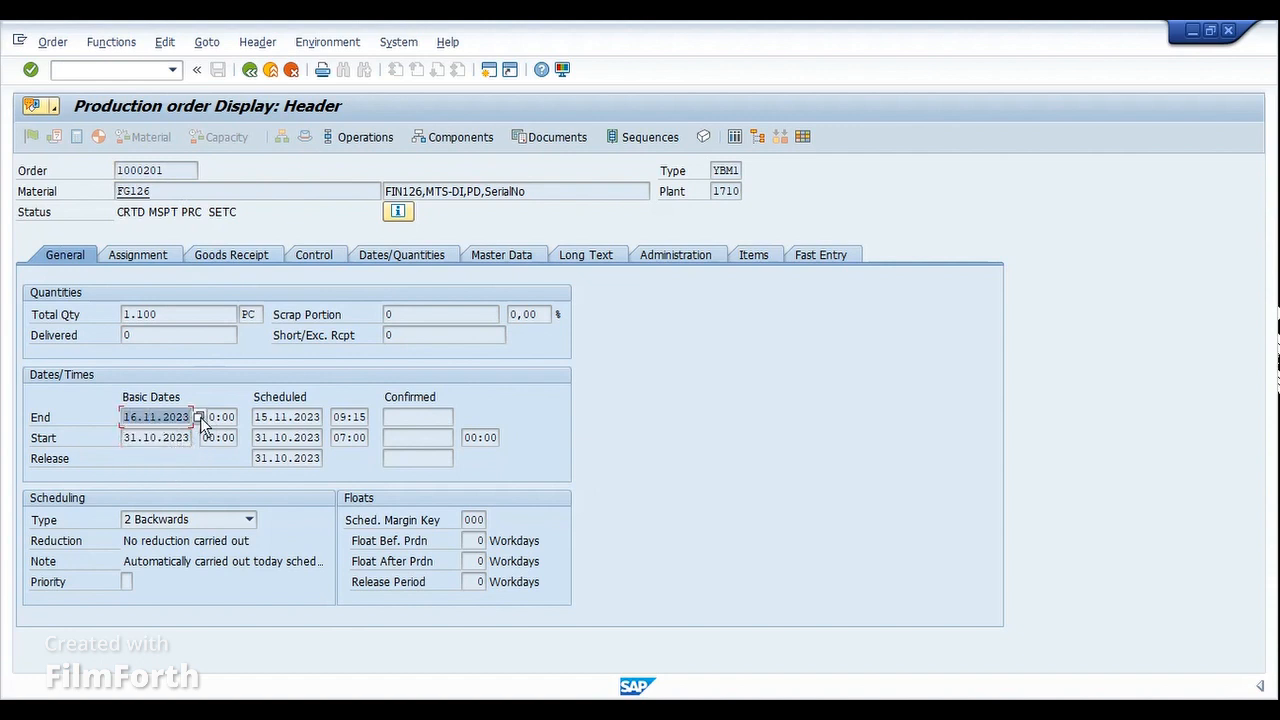
{"action": "left_click", "coordinate": [249, 73]}
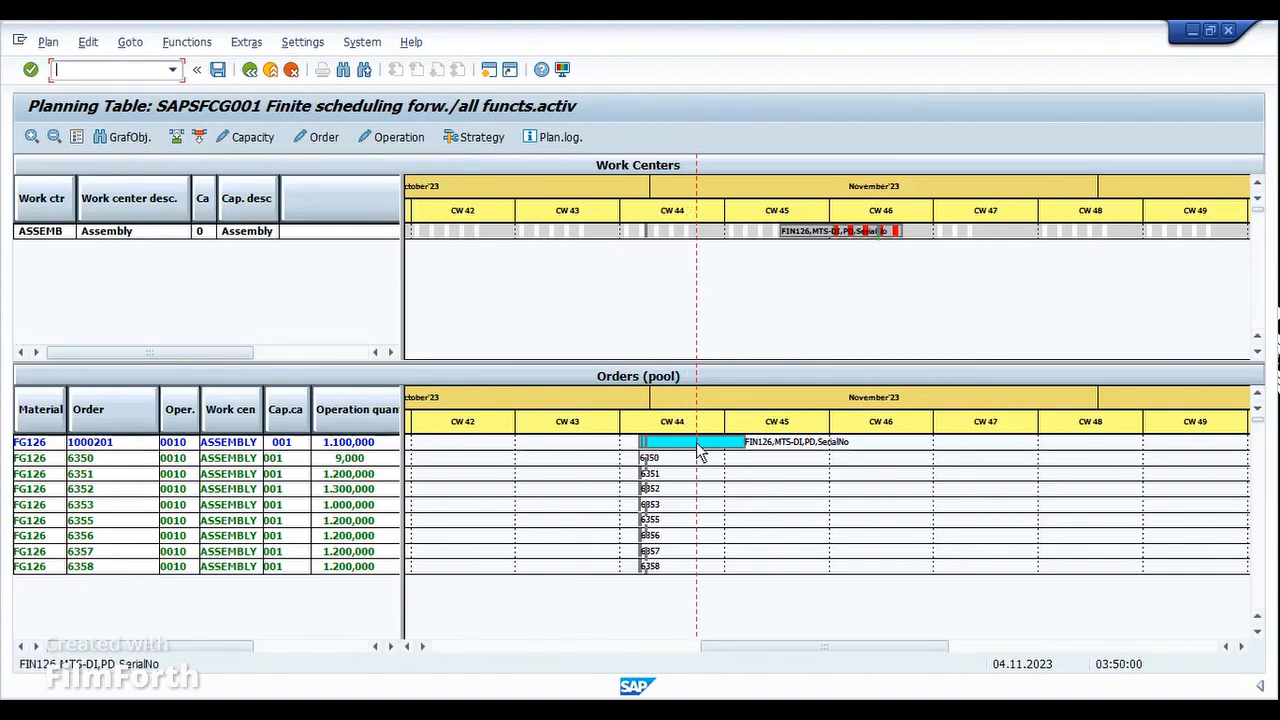
- Try to move the 1.100 PC order's bar in the order pool from week 44 to week 47 and back
{"action": "mouse_move", "coordinate": [697, 443]}
{"action": "left_mouse_down"}
{"action": "mouse_move", "coordinate": [734, 486]}
{"action": "mouse_move", "coordinate": [723, 443]}
{"action": "mouse_move", "coordinate": [697, 457]}
{"action": "mouse_move", "coordinate": [683, 445]}
{"action": "mouse_move", "coordinate": [688, 468]}
{"action": "mouse_move", "coordinate": [694, 452]}
{"action": "left_mouse_up"}
{"action": "mouse_move", "coordinate": [694, 452]}
{"action": "left_mouse_down"}
{"action": "mouse_move", "coordinate": [736, 440]}
{"action": "mouse_move", "coordinate": [706, 484]}
{"action": "mouse_move", "coordinate": [706, 443]}
{"action": "mouse_move", "coordinate": [668, 427]}
{"action": "mouse_move", "coordinate": [689, 457]}
{"action": "left_mouse_up"}
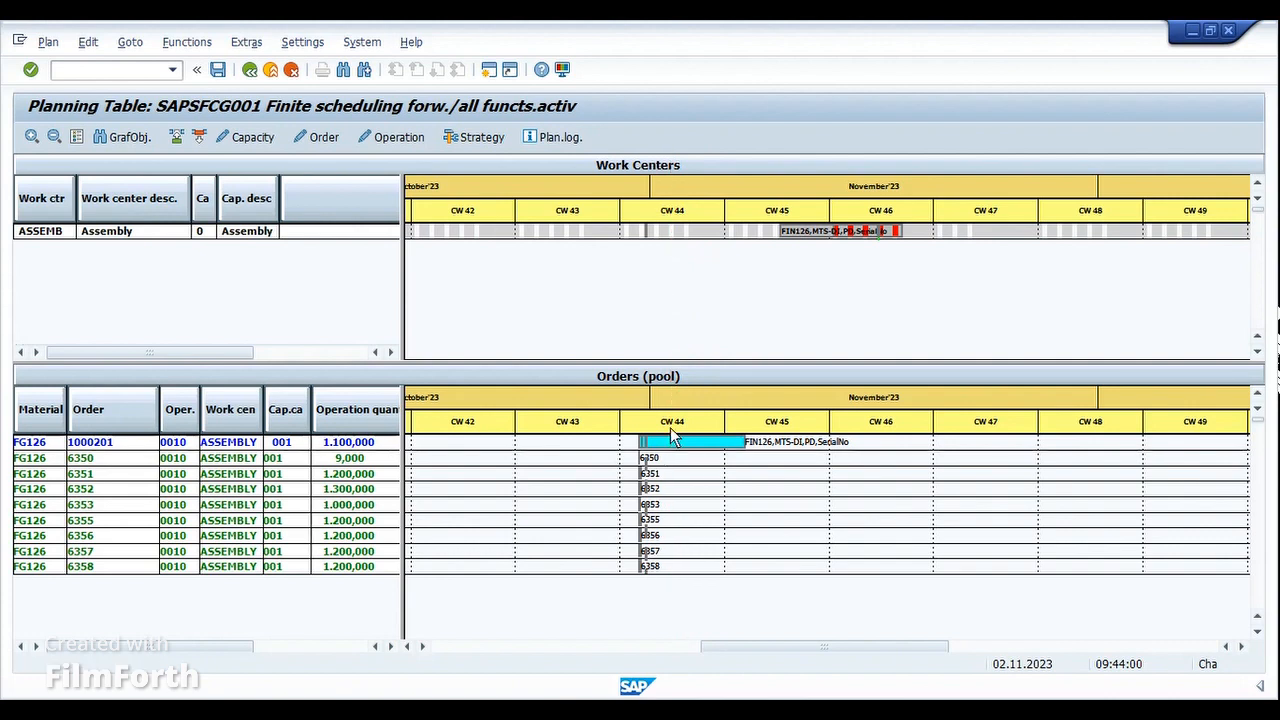
{"action": "mouse_move", "coordinate": [683, 436]}
{"action": "left_mouse_down"}
{"action": "mouse_move", "coordinate": [688, 452]}
{"action": "mouse_move", "coordinate": [986, 449]}
{"action": "left_mouse_up"}
{"action": "mouse_move", "coordinate": [986, 449]}
{"action": "left_mouse_down"}
{"action": "mouse_move", "coordinate": [1001, 452]}
{"action": "mouse_move", "coordinate": [708, 451]}
{"action": "mouse_move", "coordinate": [757, 414]}
{"action": "mouse_move", "coordinate": [1003, 447]}
{"action": "mouse_move", "coordinate": [720, 466]}
{"action": "mouse_move", "coordinate": [697, 452]}
{"action": "left_mouse_up"}
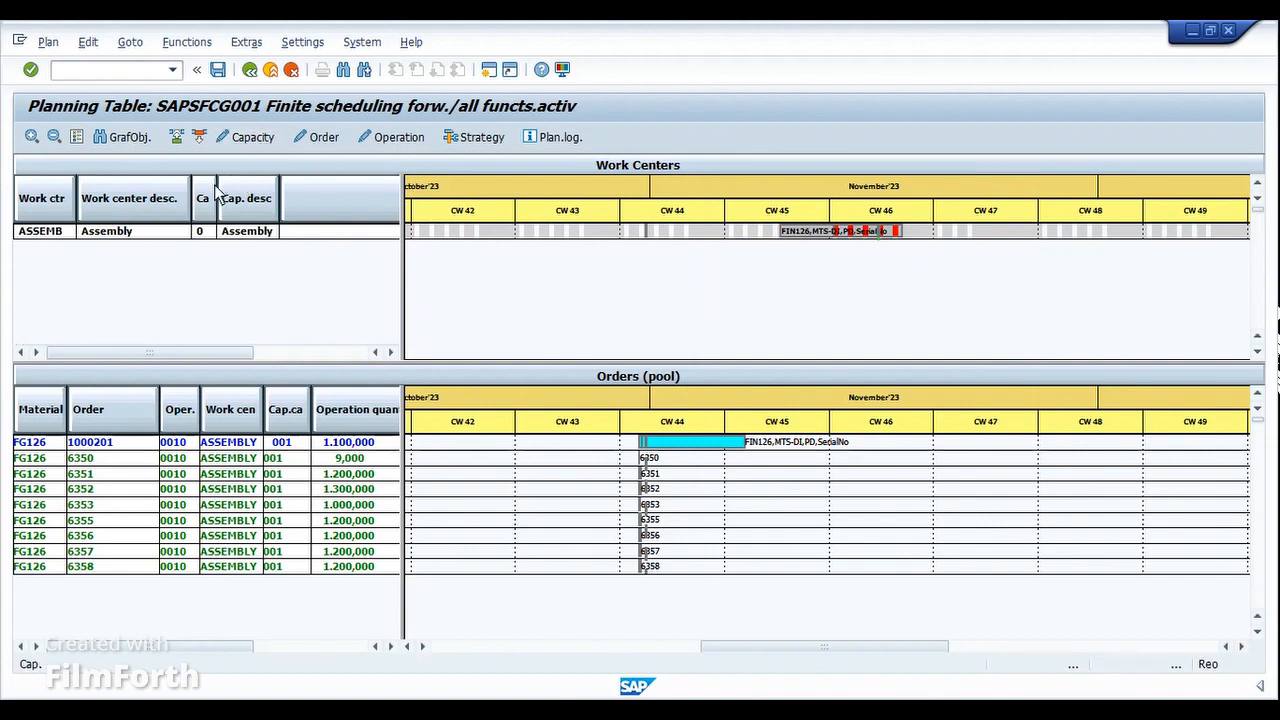
- Widen the work center's capacity category column, open the ASSEMBLY capacity header for change and set the number of individual capacities to 2
{"action": "left_click_drag", "start_coordinate": [217, 195], "coordinate": [257, 191]}
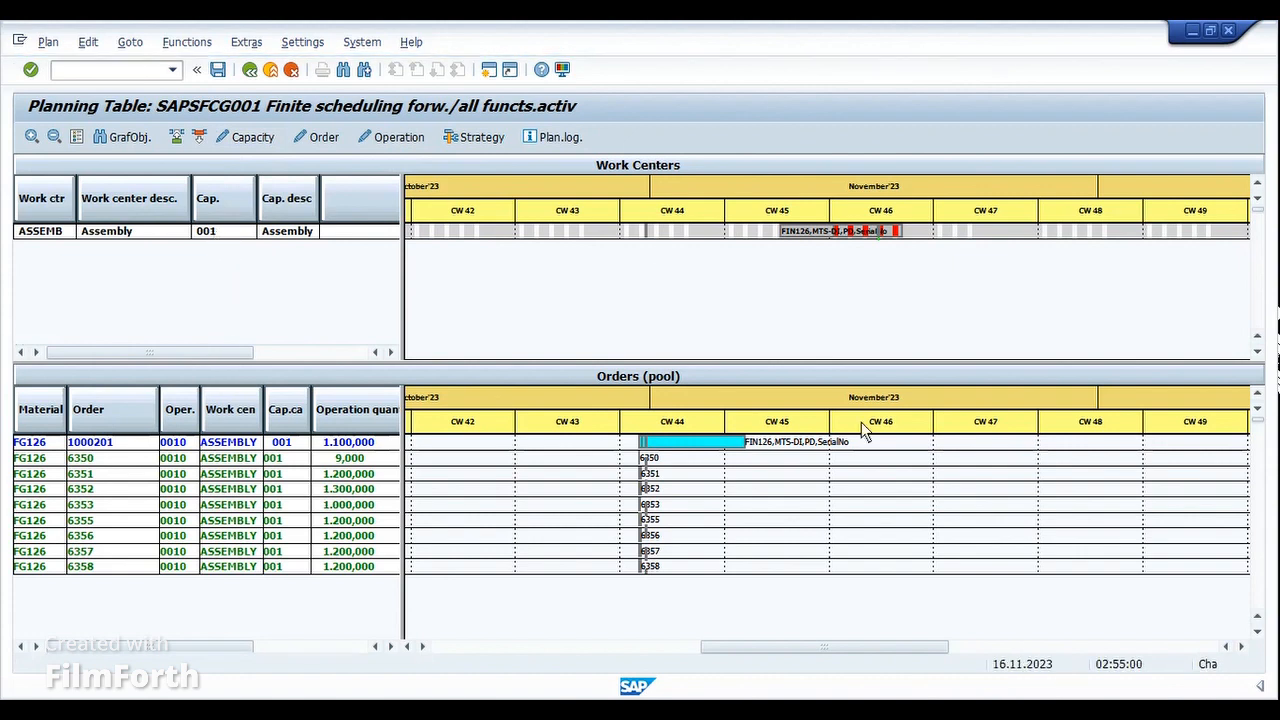
{"action": "left_click", "coordinate": [247, 139]}
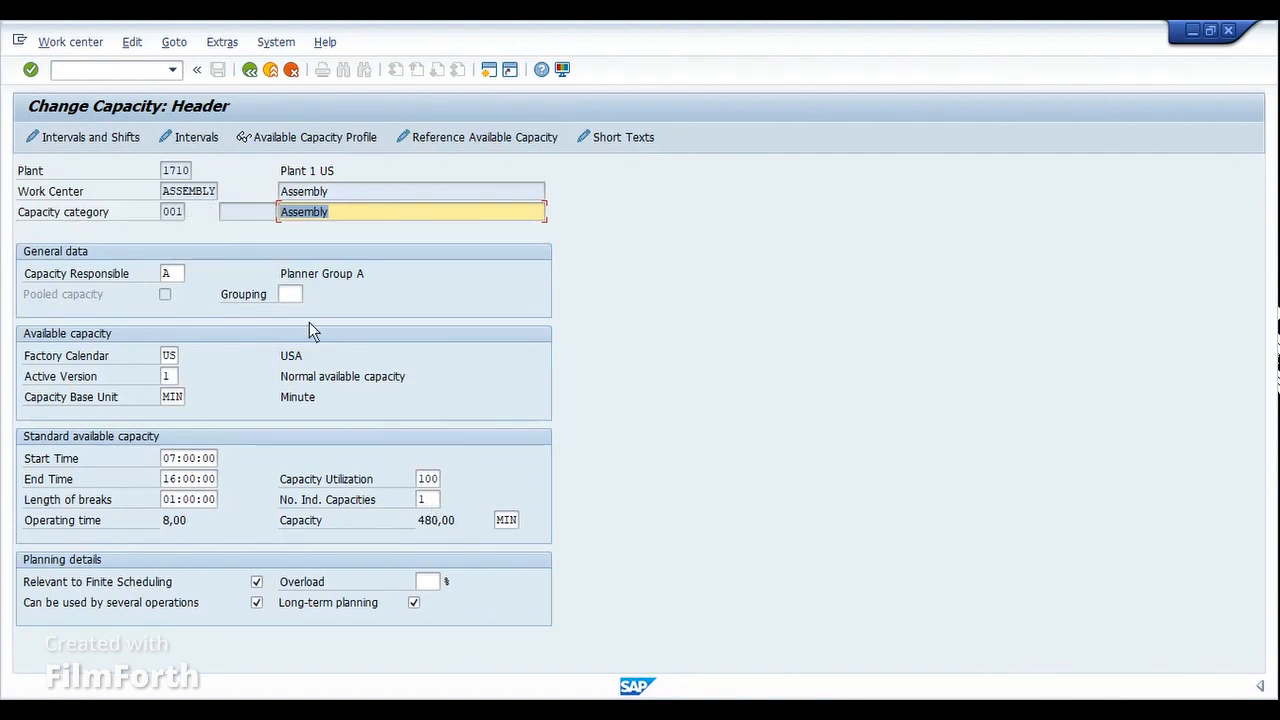
{"action": "left_click", "coordinate": [428, 500]}
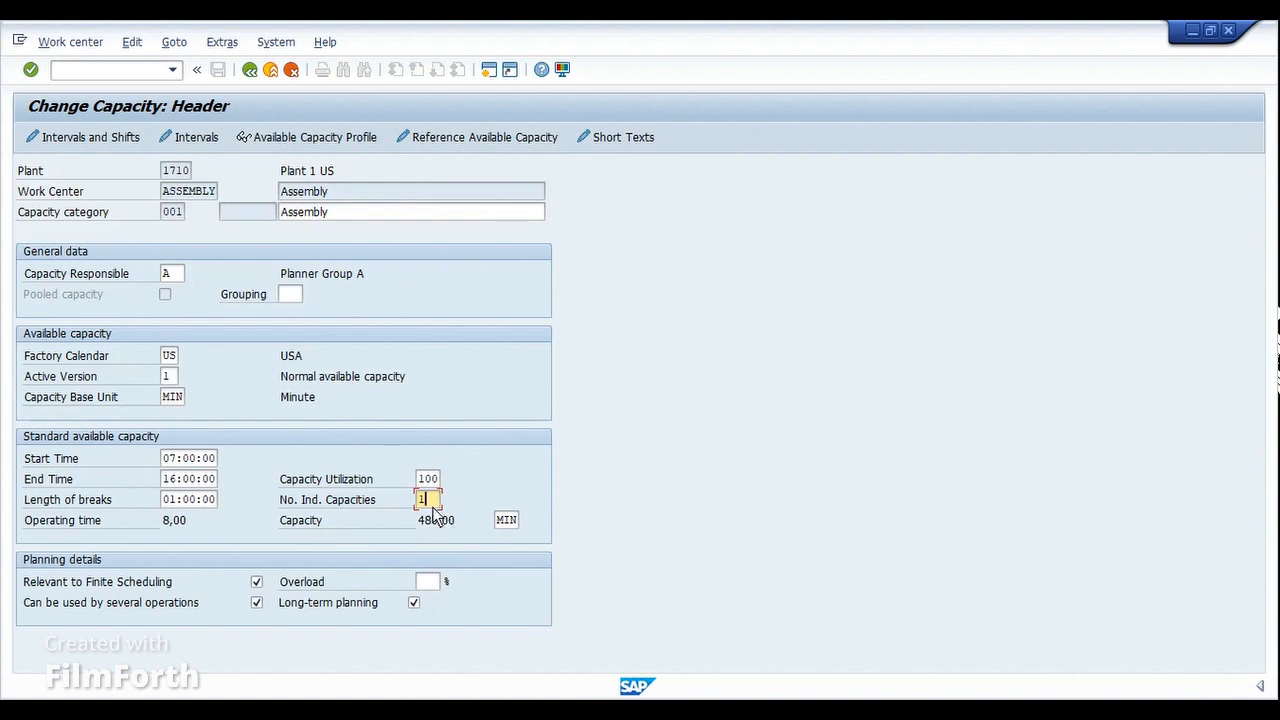
{"action": "key", "text": "BackSpace"}
{"action": "type", "text": "2"}
{"action": "key", "text": "Return"}
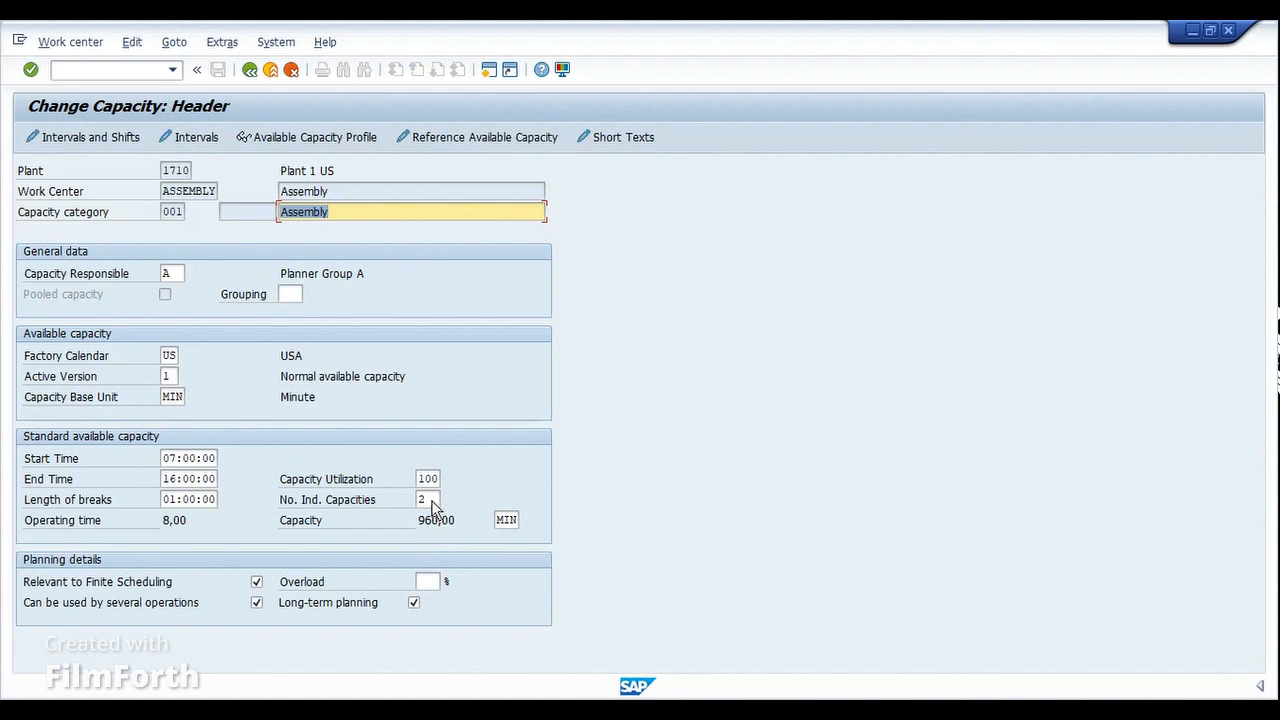
- Review ASSEMBLY's weekly load in the Capacity Planning standard overview session, return to the capacity header and examine its end time
{"action": "left_click", "coordinate": [428, 500]}
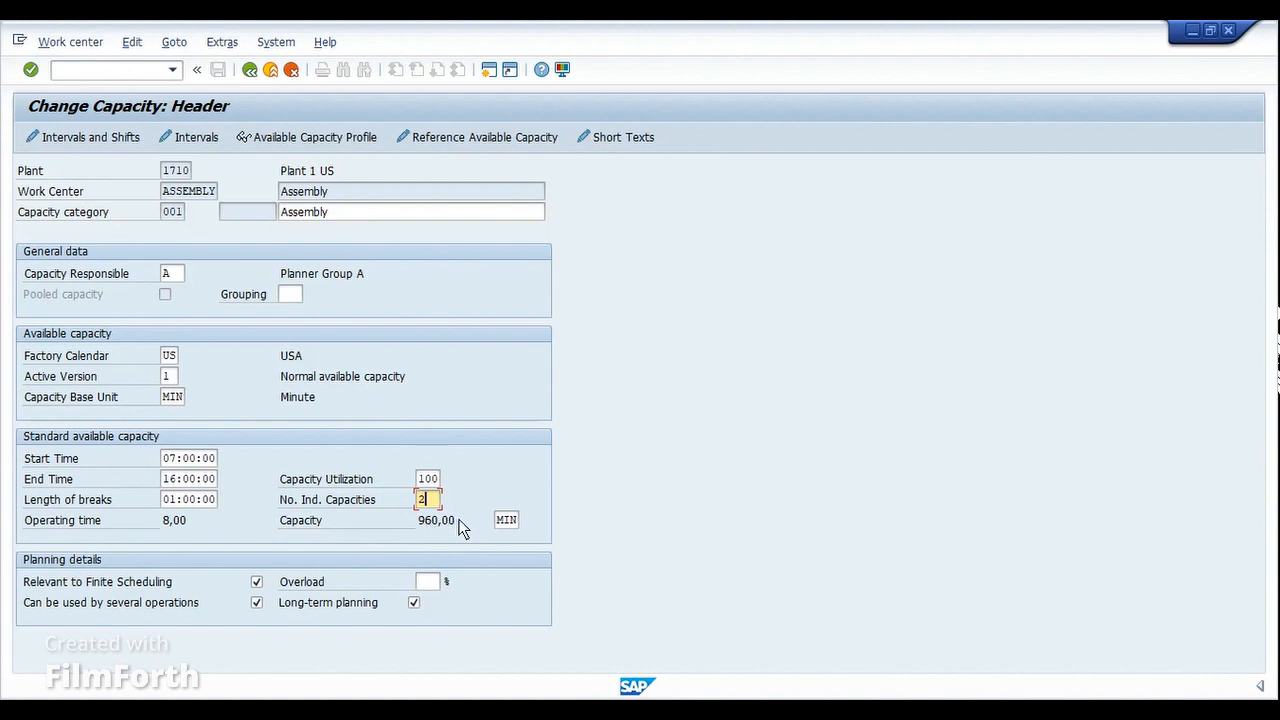
{"action": "mouse_move", "coordinate": [526, 671]}
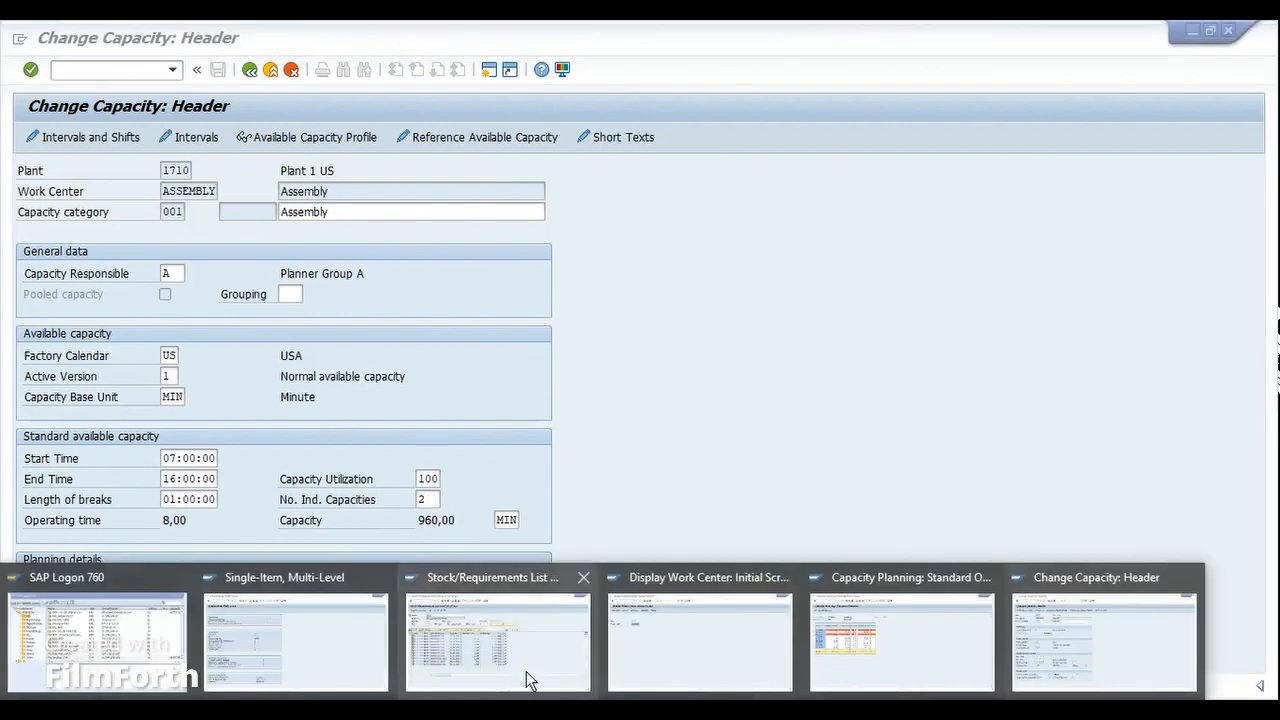
{"action": "left_click", "coordinate": [843, 651]}
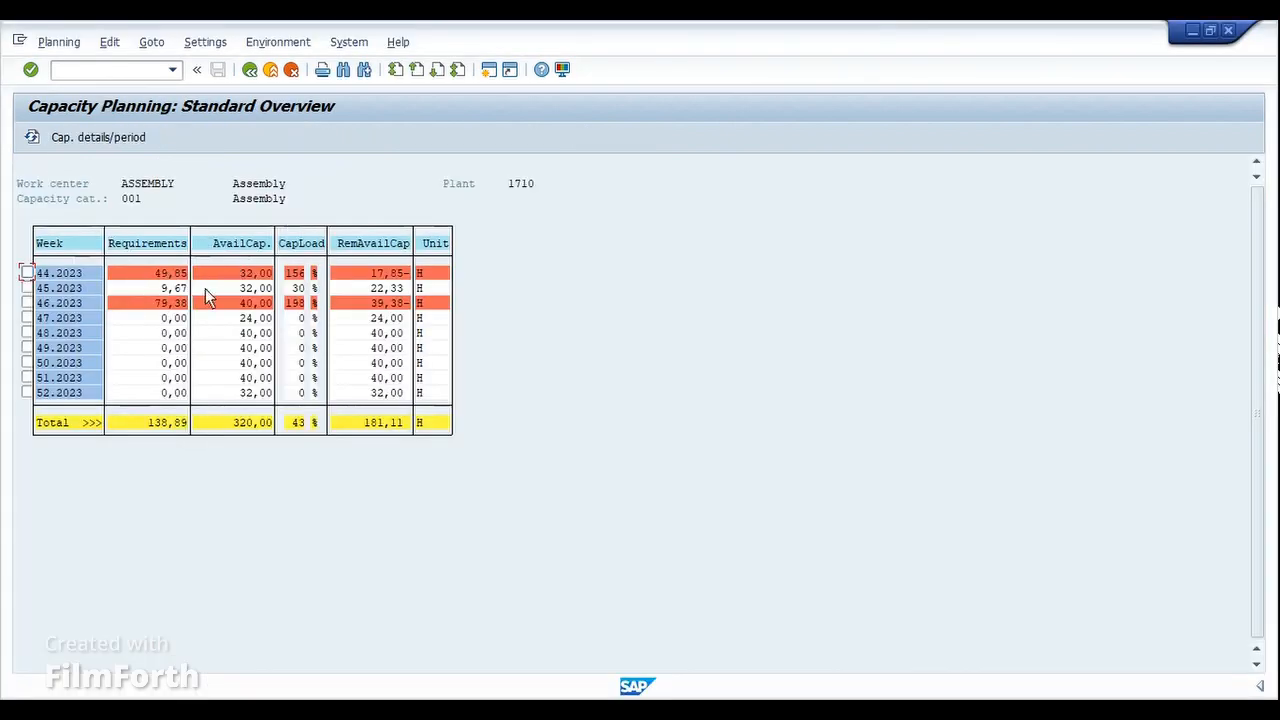
{"action": "mouse_move", "coordinate": [878, 657]}
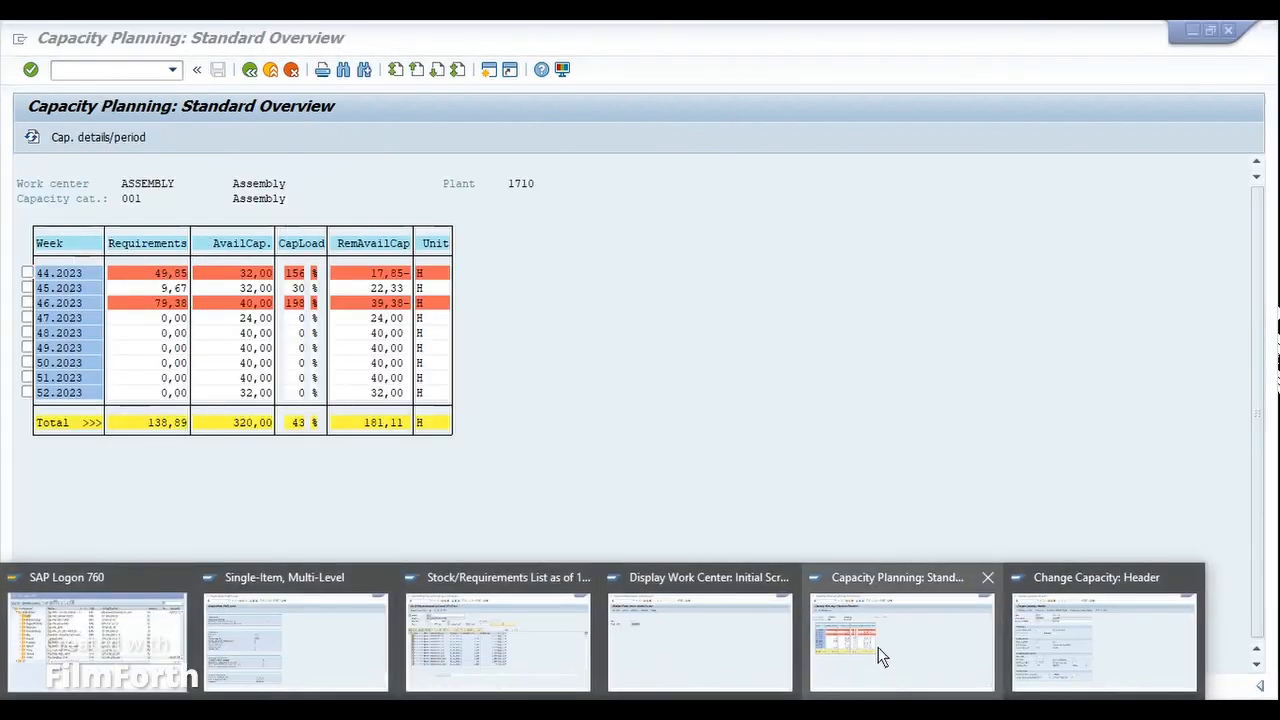
{"action": "left_click", "coordinate": [1066, 642]}
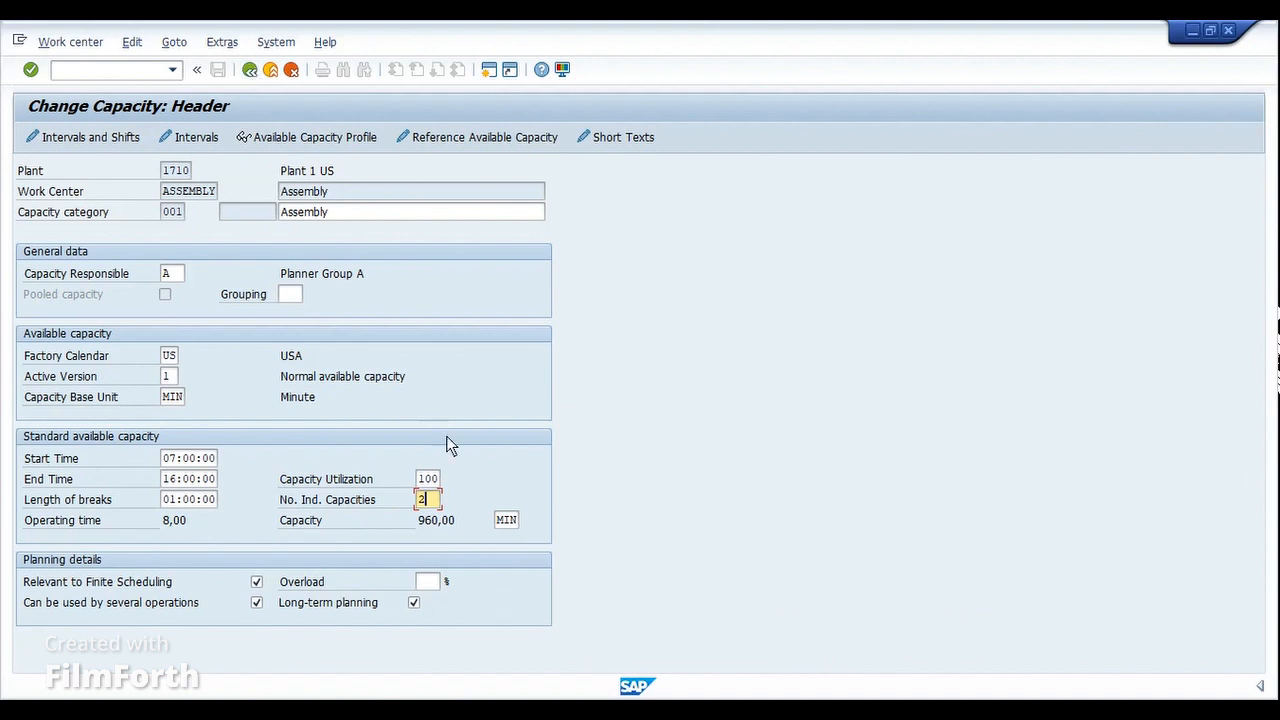
{"action": "left_click", "coordinate": [180, 481]}
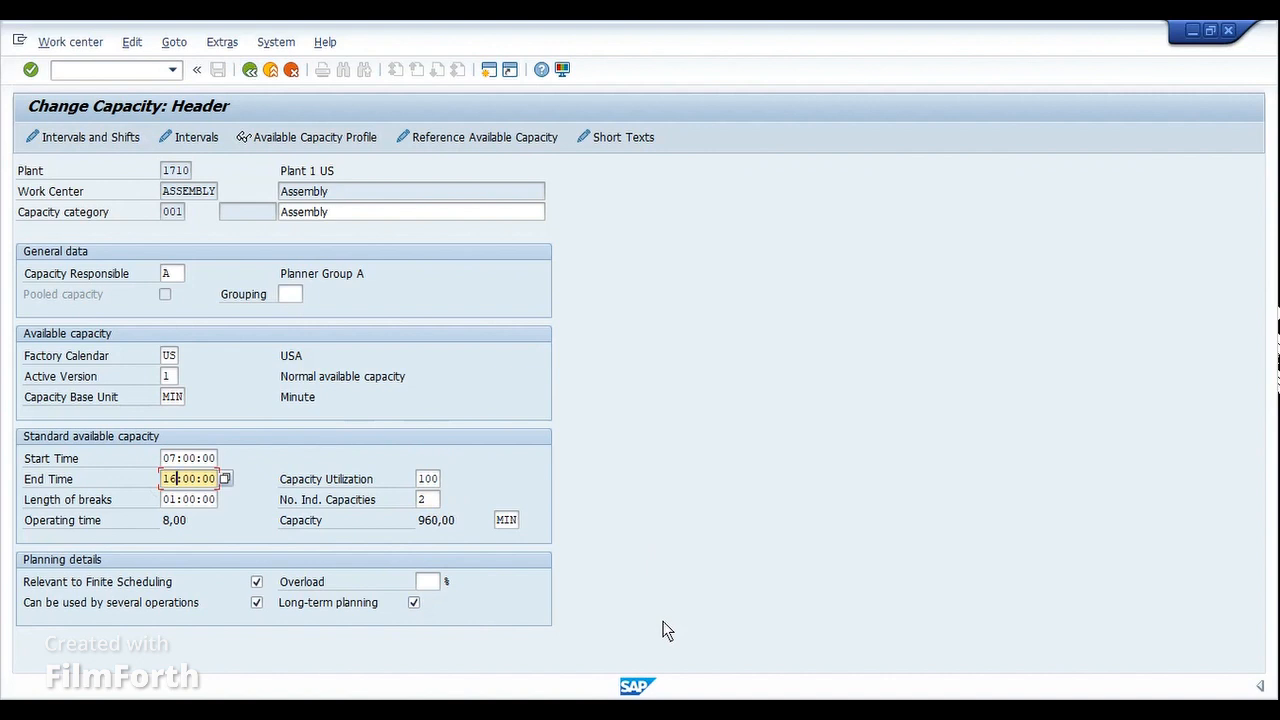
- Set the ASSEMBLY capacity's end time to 23:00:00, check its operating time, then leave the capacity header and planning table, acknowledging the rescheduling notice
{"action": "type", "text": "23"}
{"action": "key", "text": "Return"}
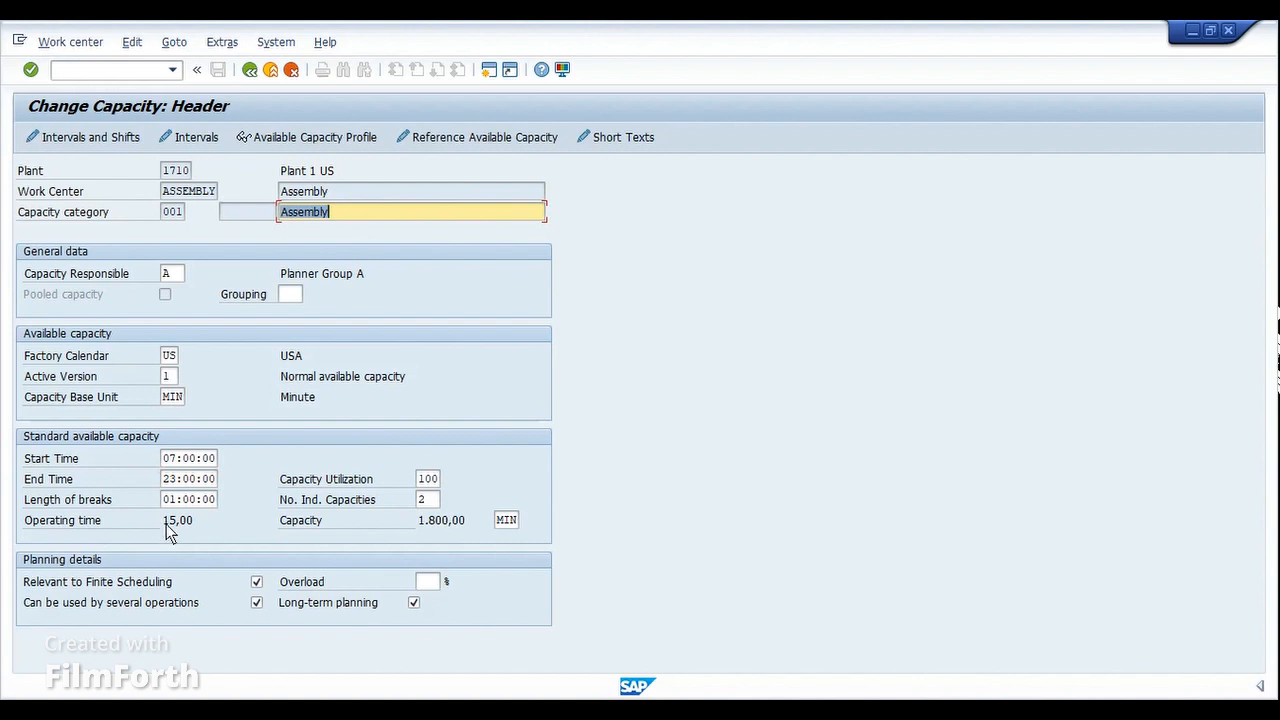
{"action": "left_click_drag", "start_coordinate": [166, 527], "coordinate": [196, 532]}
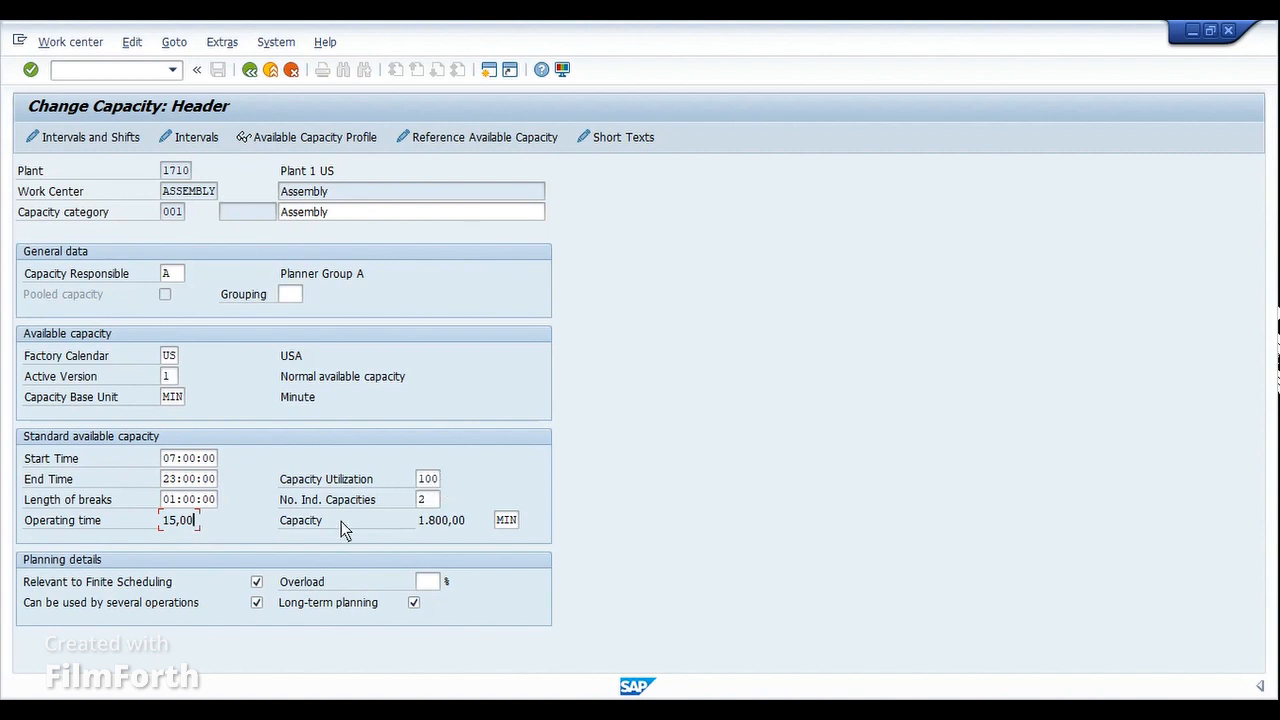
{"action": "left_click", "coordinate": [427, 500]}
{"action": "left_click", "coordinate": [250, 72]}
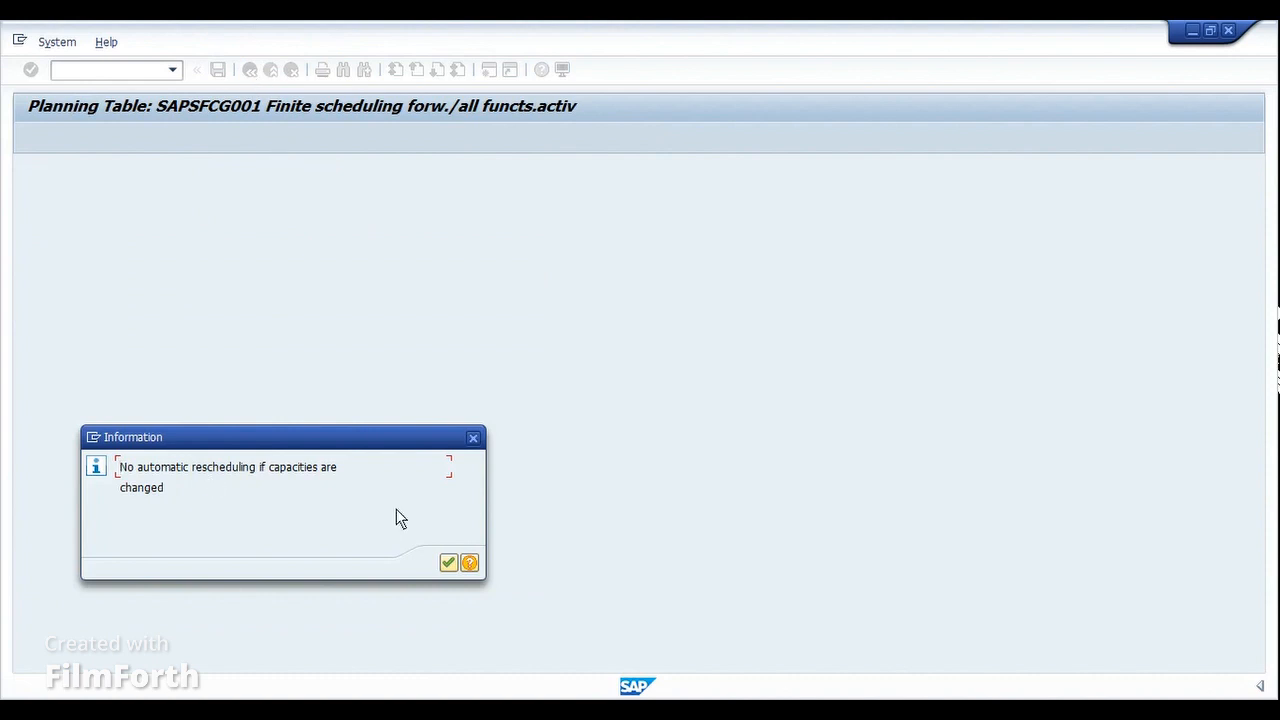
{"action": "left_click", "coordinate": [448, 564]}
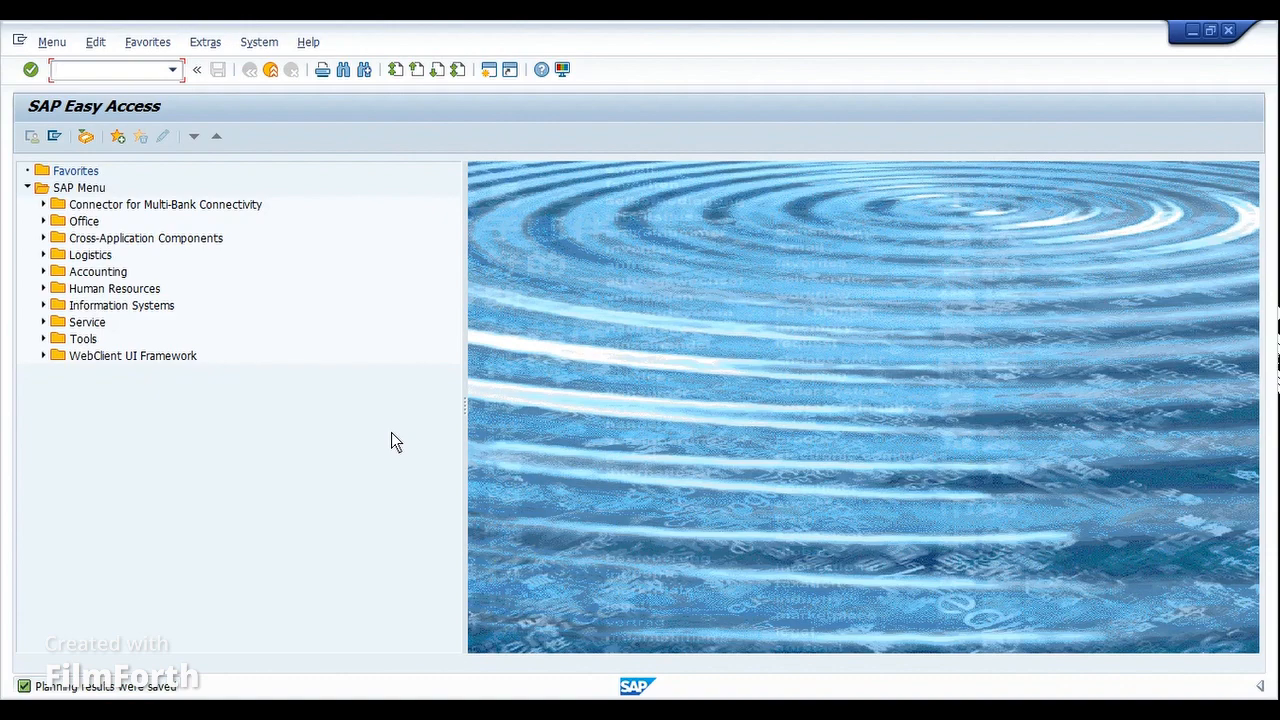
- Refresh the Capacity Planning standard overview session and examine week 44's requirements, available capacity and load percentage for ASSEMBLY
{"action": "left_click", "coordinate": [540, 709]}
{"action": "left_click", "coordinate": [853, 636]}
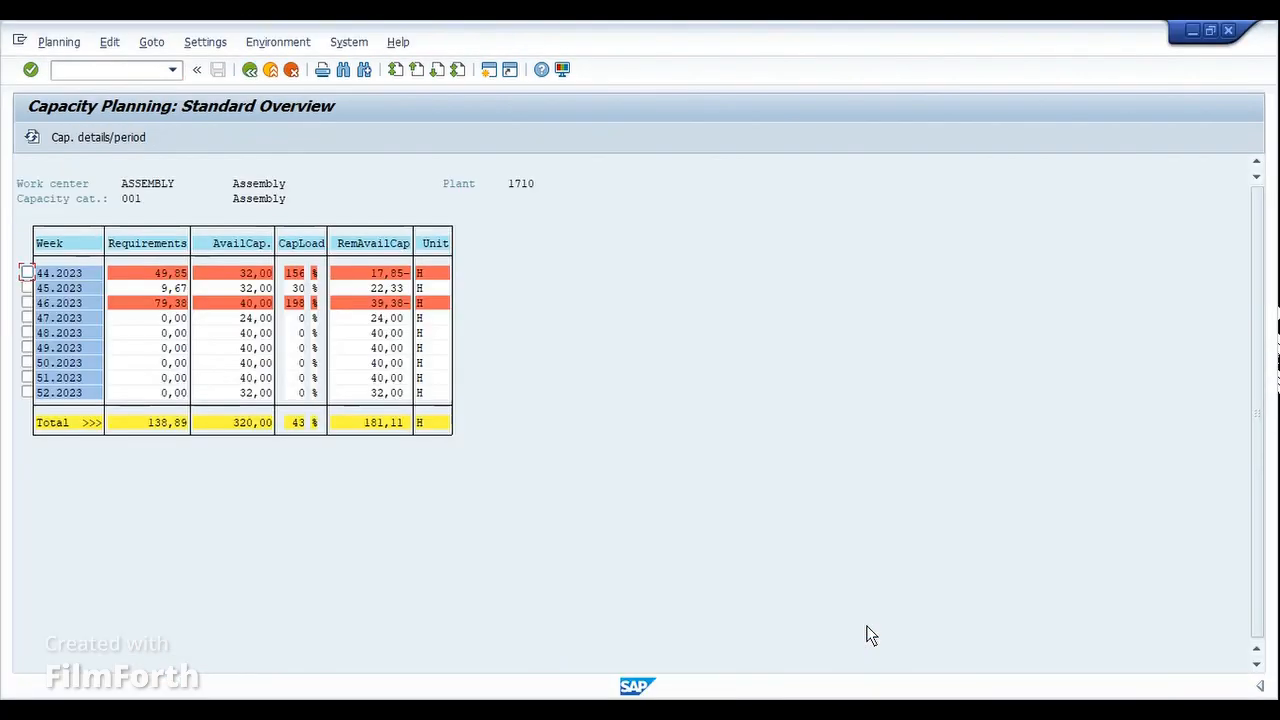
{"action": "left_click", "coordinate": [31, 139]}
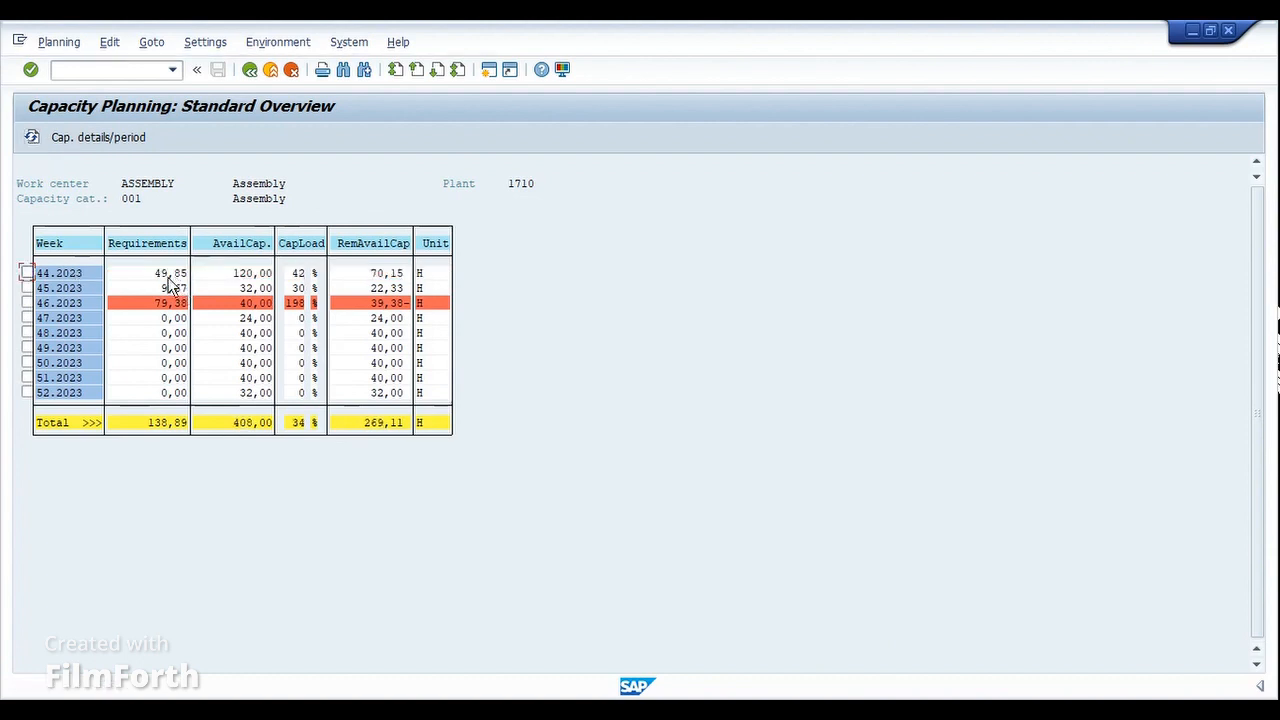
{"action": "left_click_drag", "start_coordinate": [158, 273], "coordinate": [375, 267]}
{"action": "left_click", "coordinate": [228, 280]}
{"action": "double_click", "coordinate": [300, 275]}
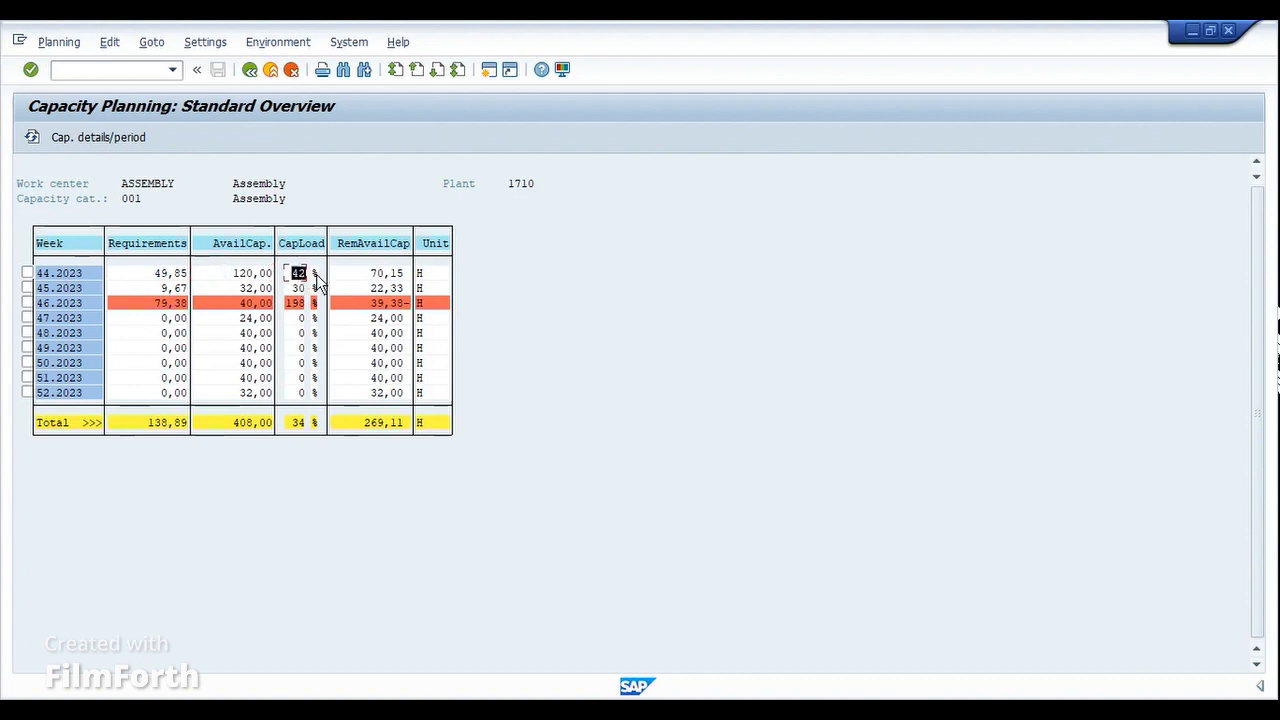
{"action": "left_click_drag", "start_coordinate": [315, 272], "coordinate": [319, 272]}
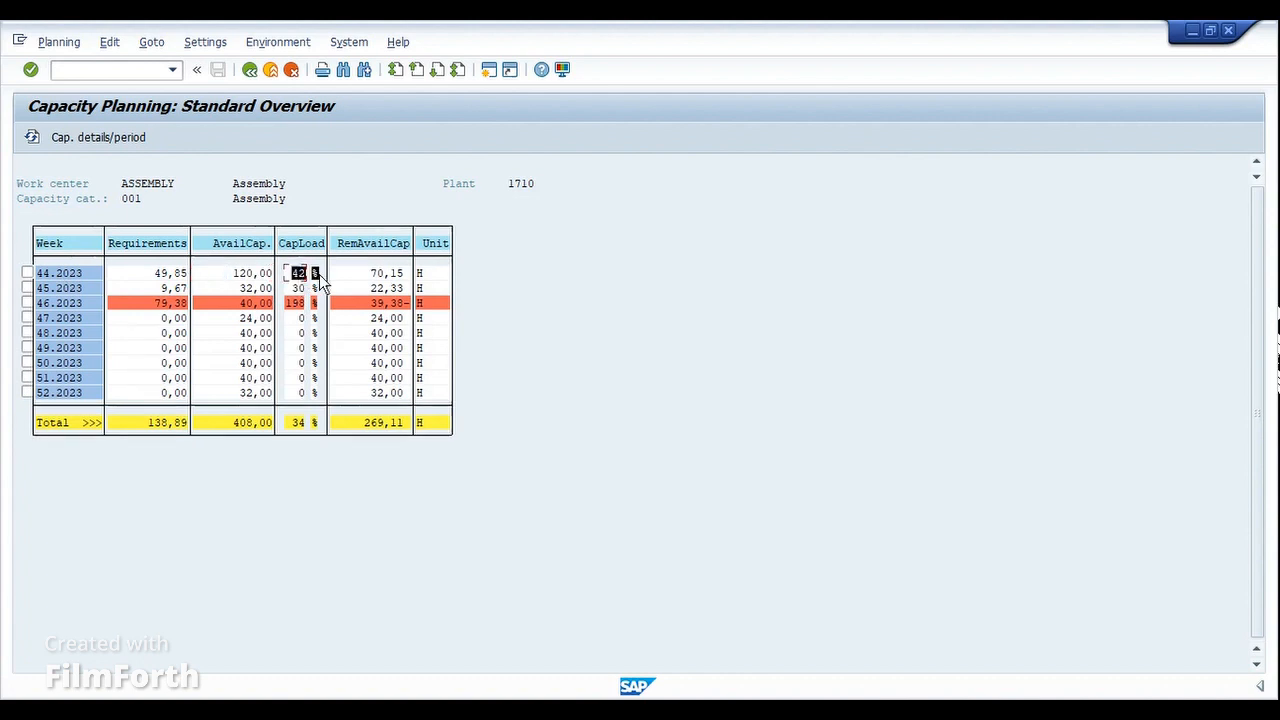
{"action": "left_click", "coordinate": [319, 276]}
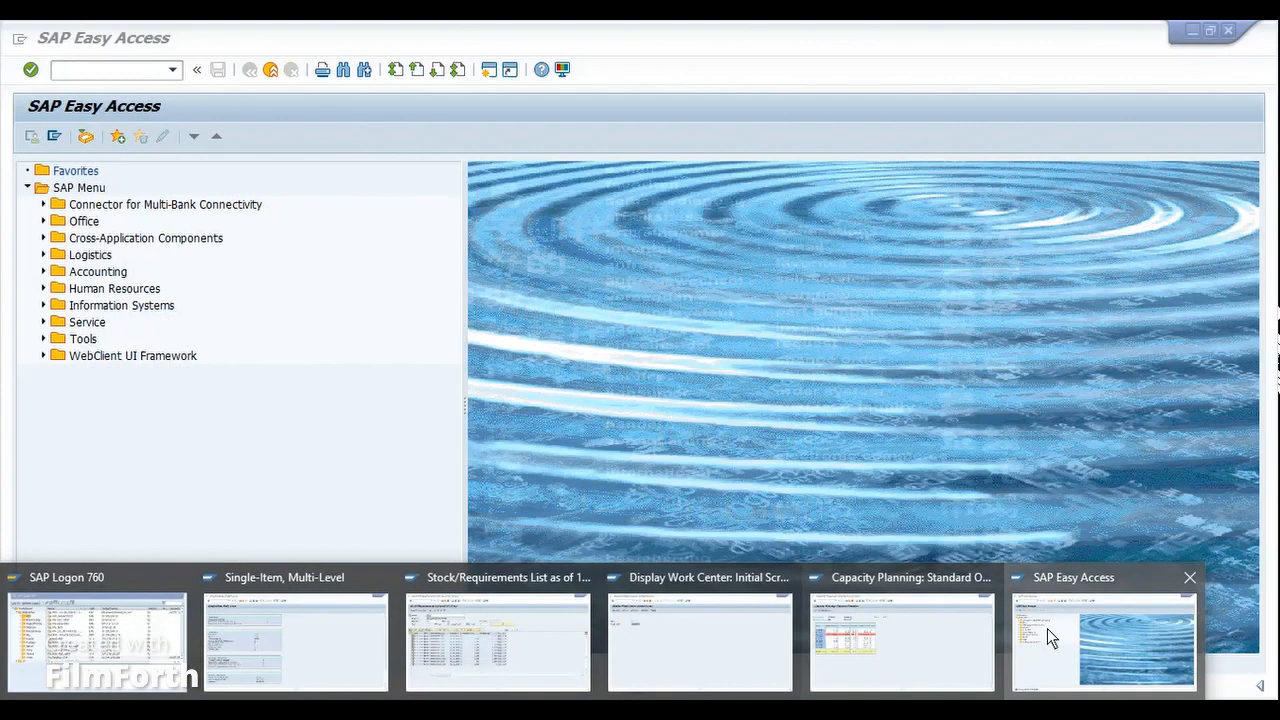
- In the SAP Easy Access session, start CM25 with overall profile SAPSFCG001 and open the planning table for ASSEMBLY in plant 1710
{"action": "left_click", "coordinate": [1047, 628]}
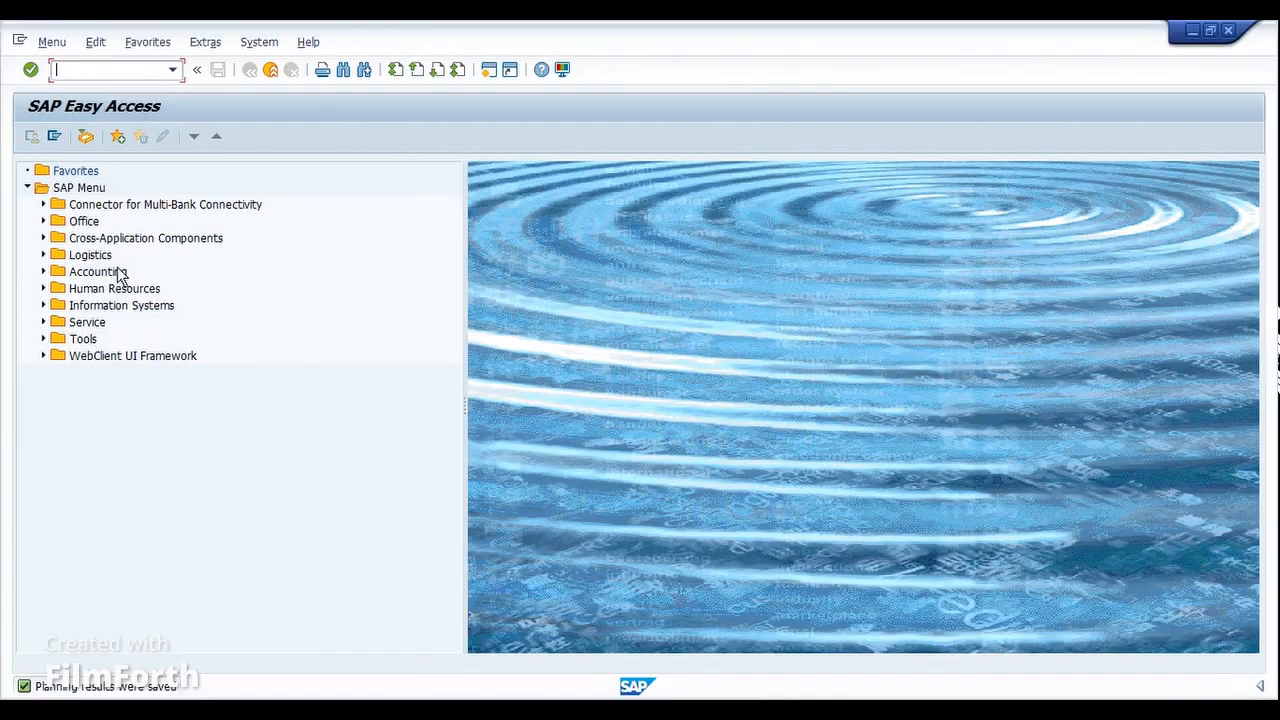
{"action": "type", "text": "cm25"}
{"action": "key", "text": "Return"}
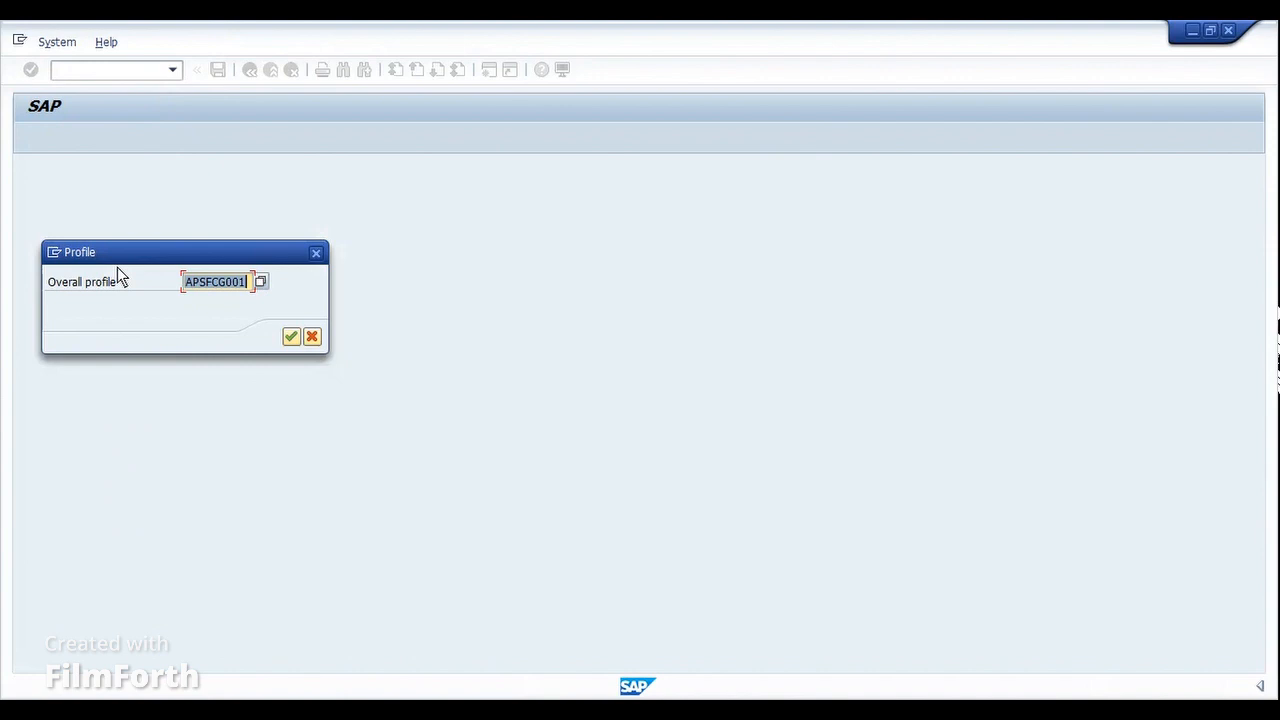
{"action": "left_click", "coordinate": [291, 338]}
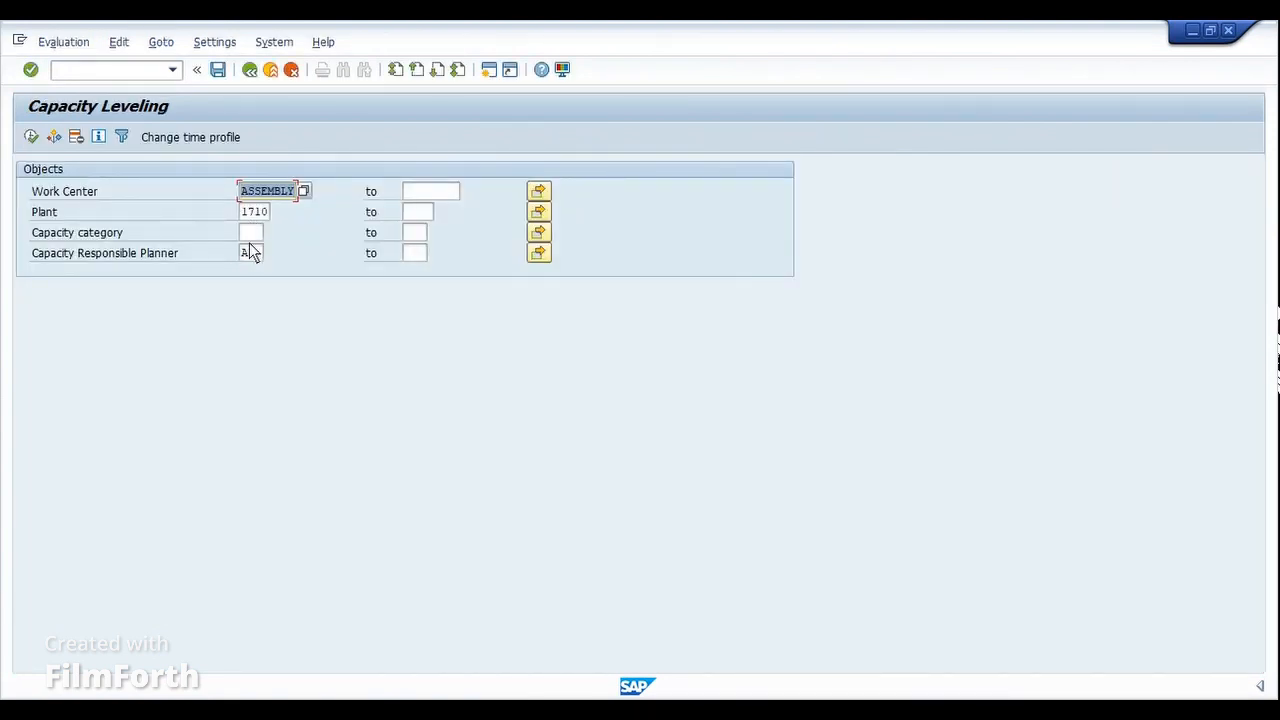
{"action": "left_click", "coordinate": [31, 137]}
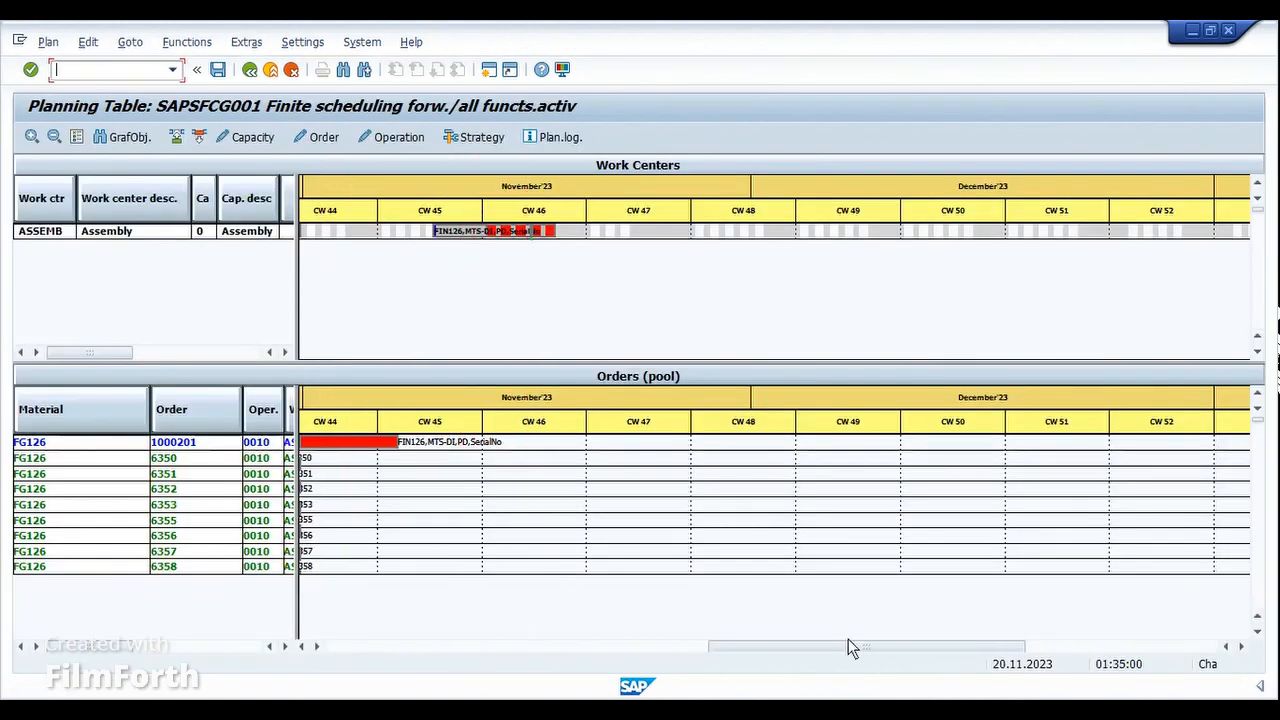
{"action": "left_click_drag", "start_coordinate": [848, 647], "coordinate": [714, 647]}
- Refresh FG126's stock/requirements list in its session, display the 1.100 PC production order and examine its operation dates
{"action": "key", "text": "alt+Tab"}
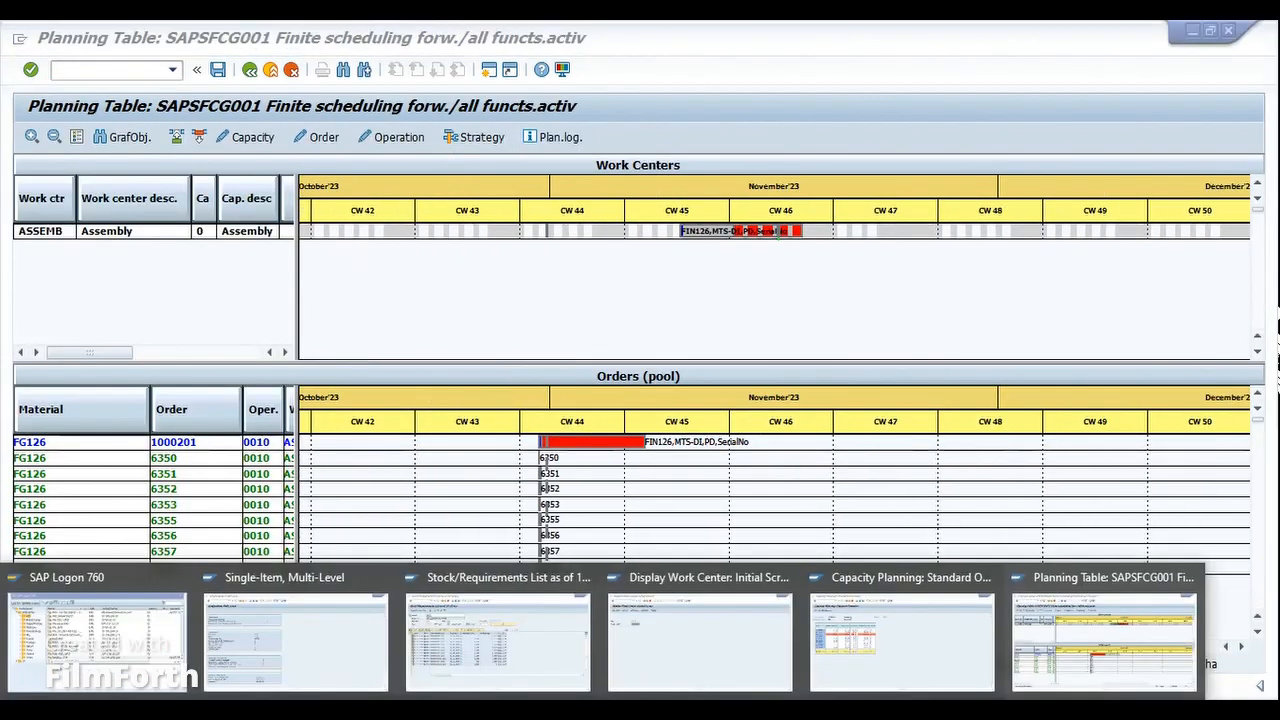
{"action": "left_click", "coordinate": [496, 645]}
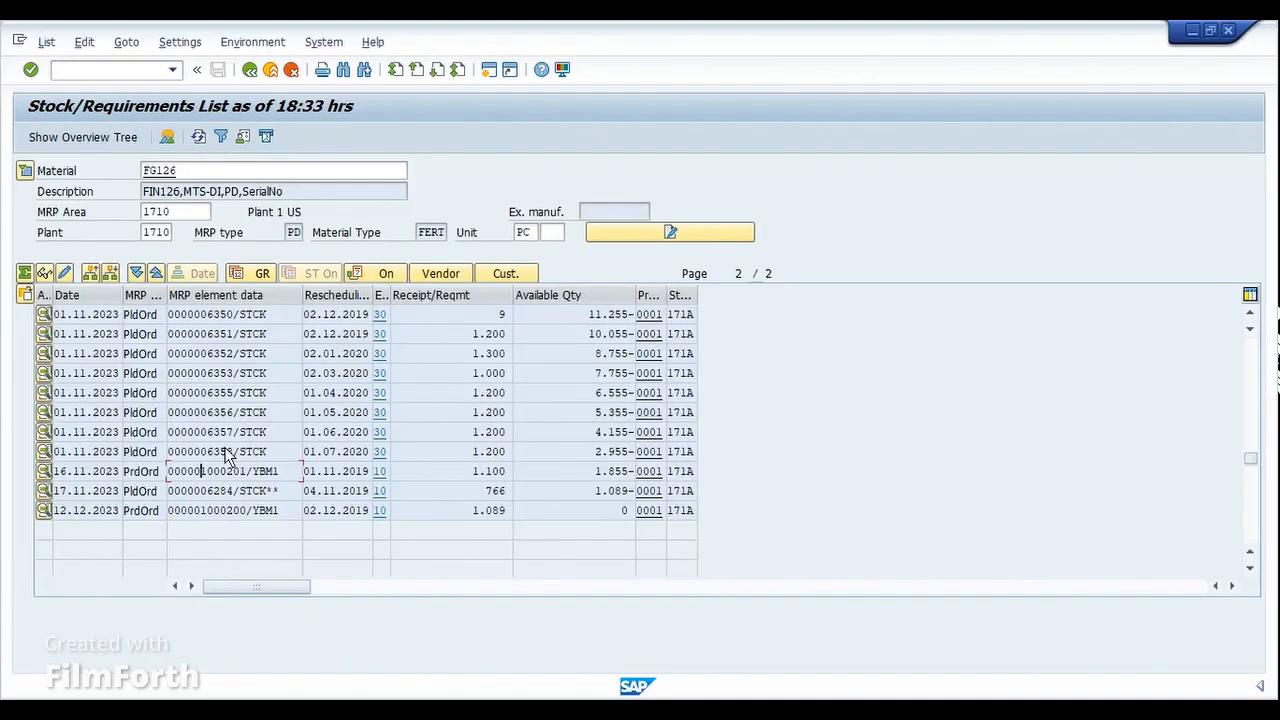
{"action": "left_click", "coordinate": [198, 136]}
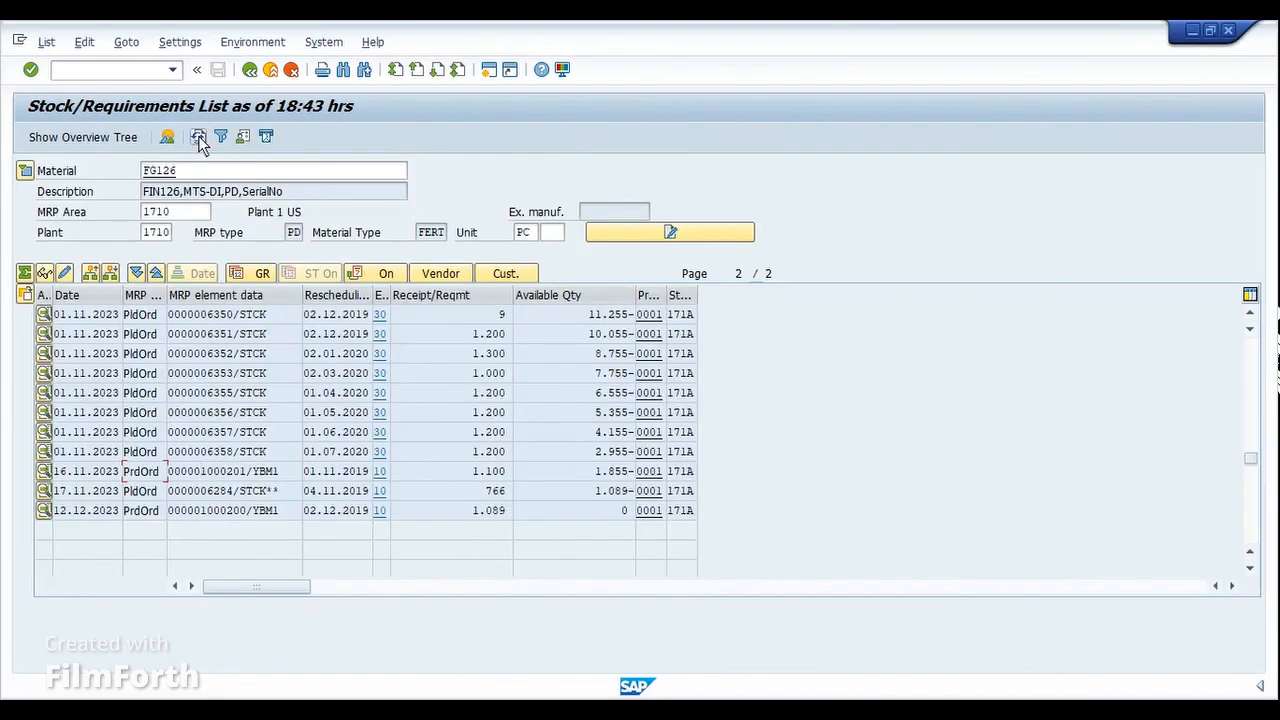
{"action": "double_click", "coordinate": [196, 471]}
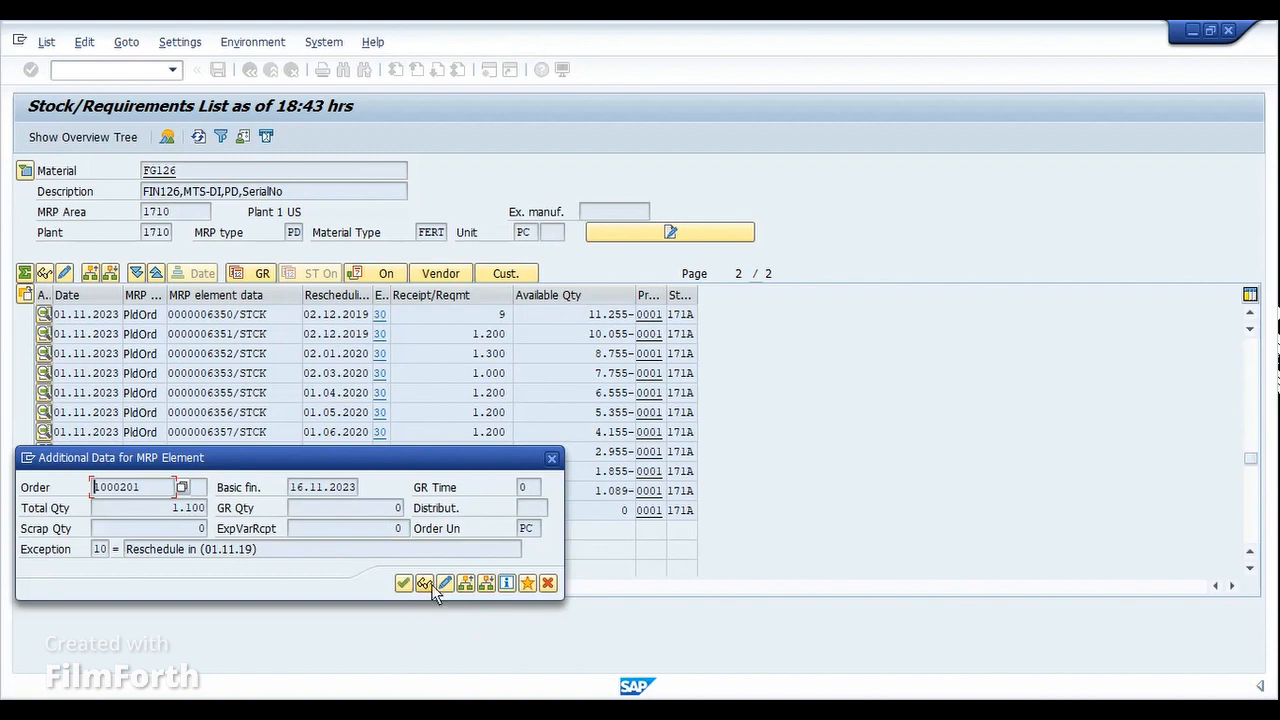
{"action": "left_click", "coordinate": [432, 586]}
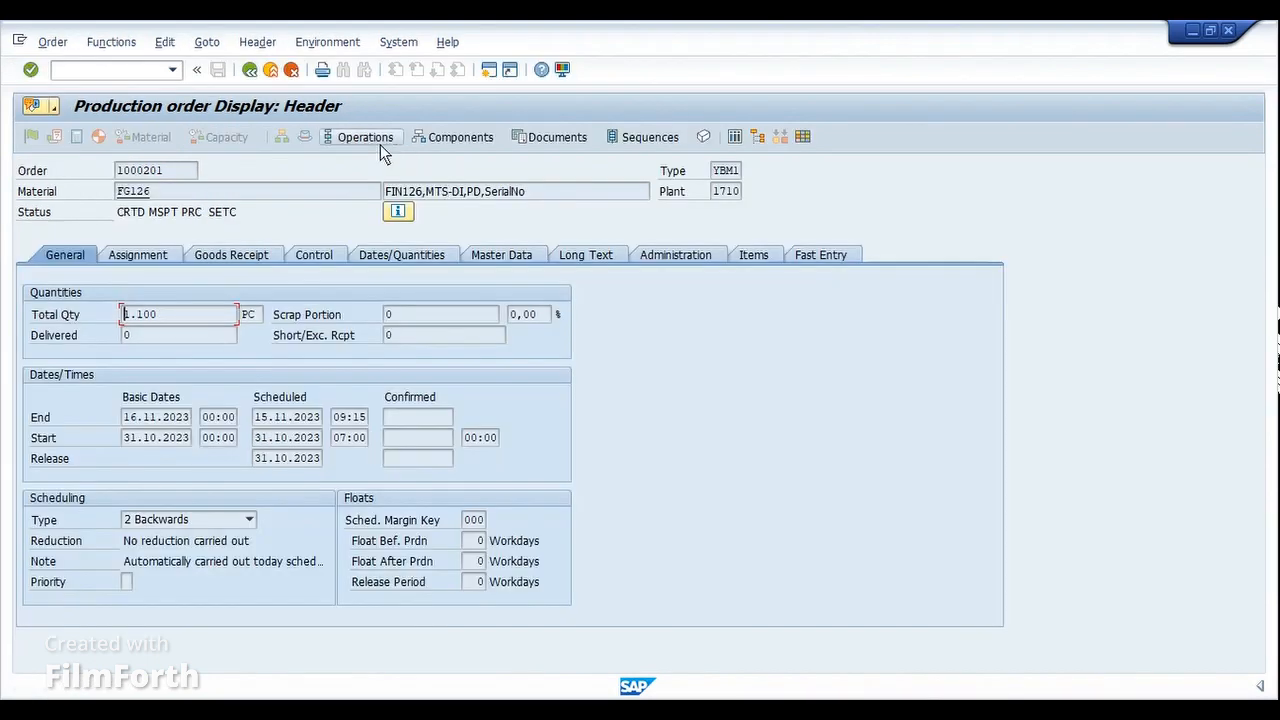
{"action": "left_click", "coordinate": [365, 137]}
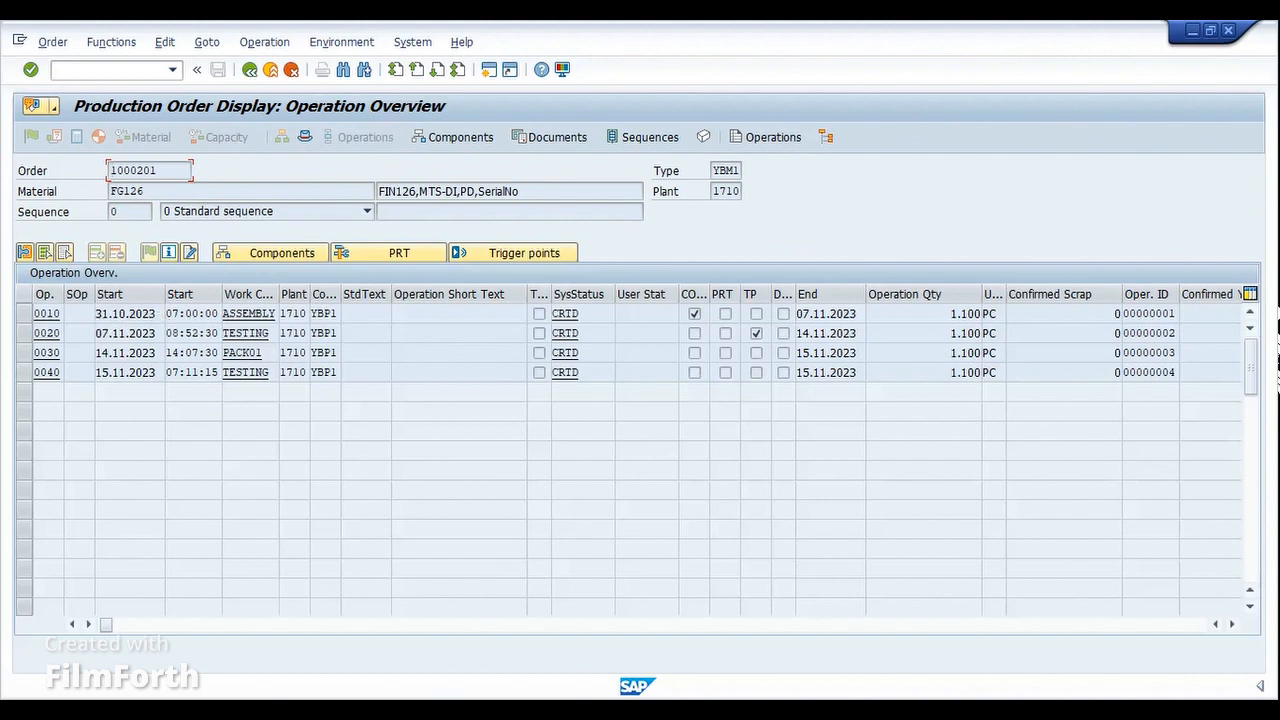
- Return to the planning table and dispatch the 1.100 PC production order's operation 0010 from the order pool to work center ASSEMBLY
{"action": "left_click", "coordinate": [1036, 639]}
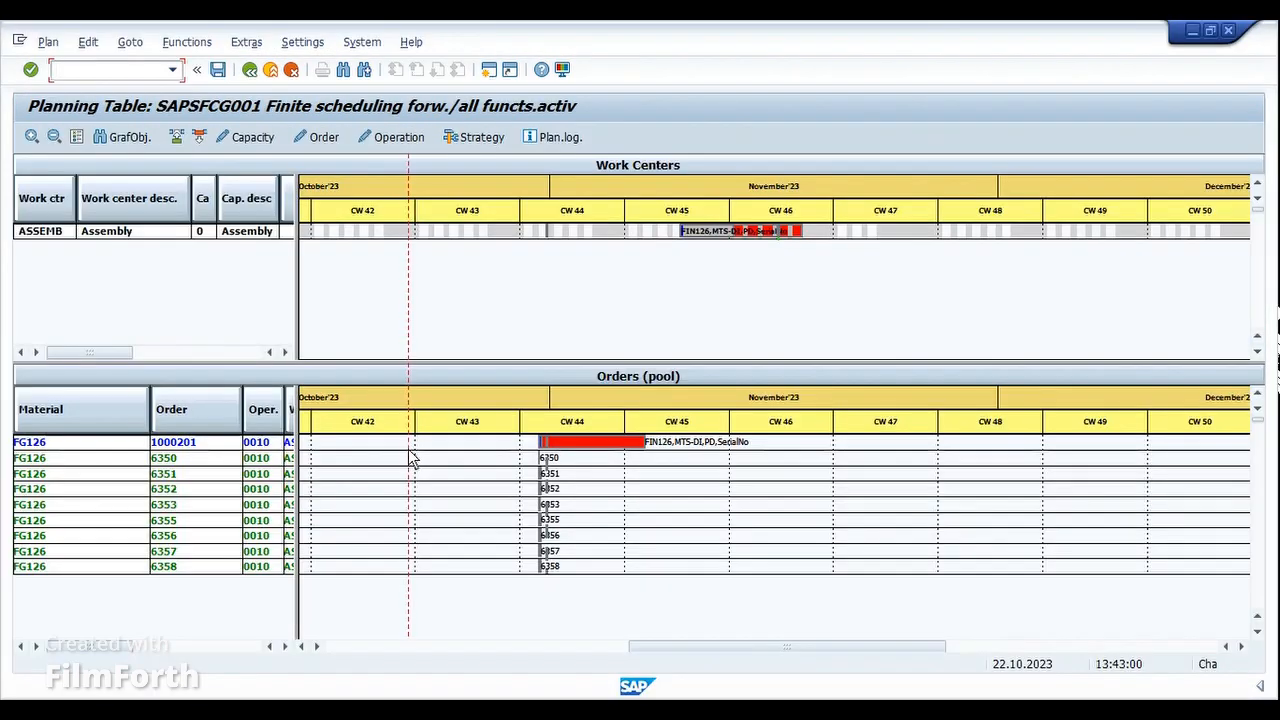
{"action": "left_click", "coordinate": [103, 444]}
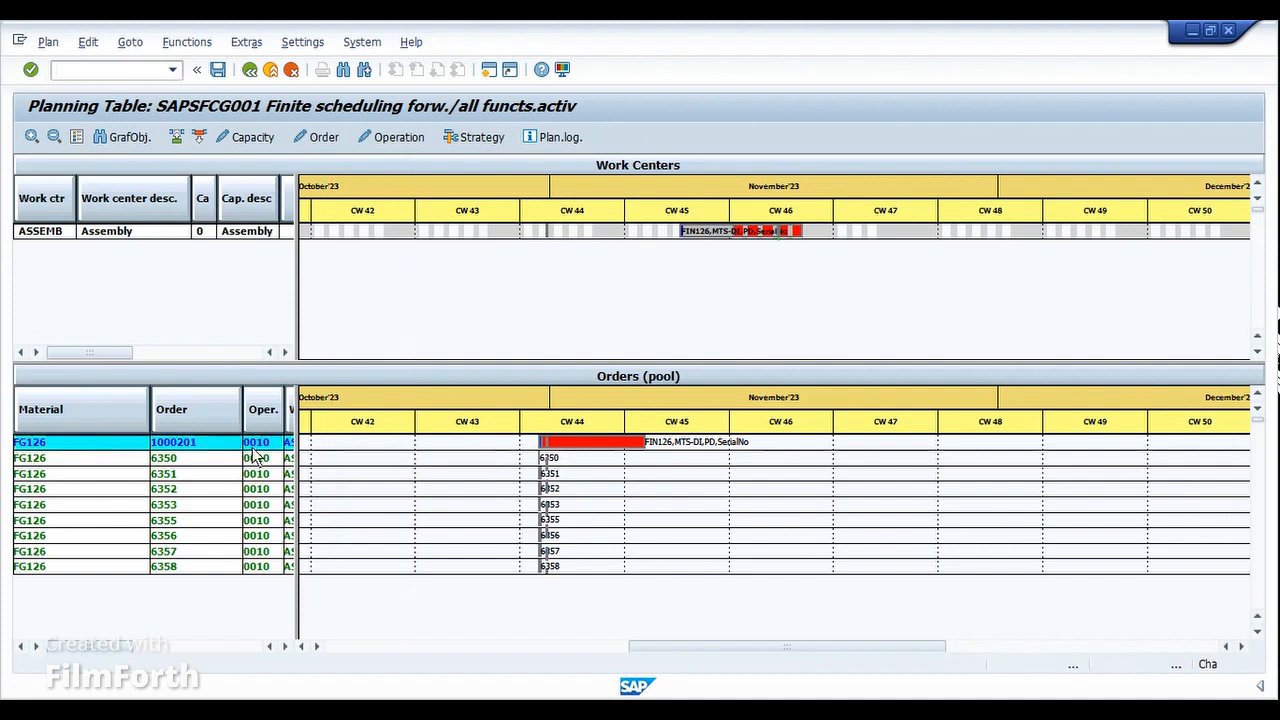
{"action": "left_click", "coordinate": [593, 443]}
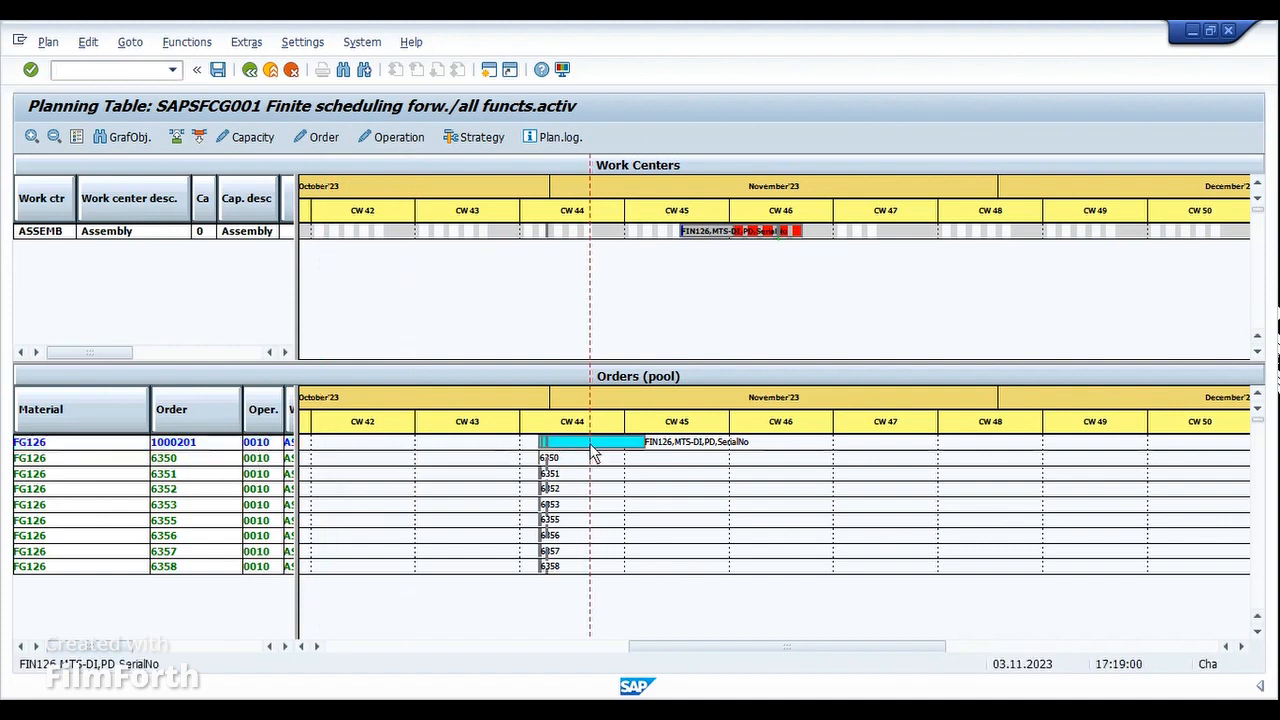
{"action": "left_click", "coordinate": [177, 139]}
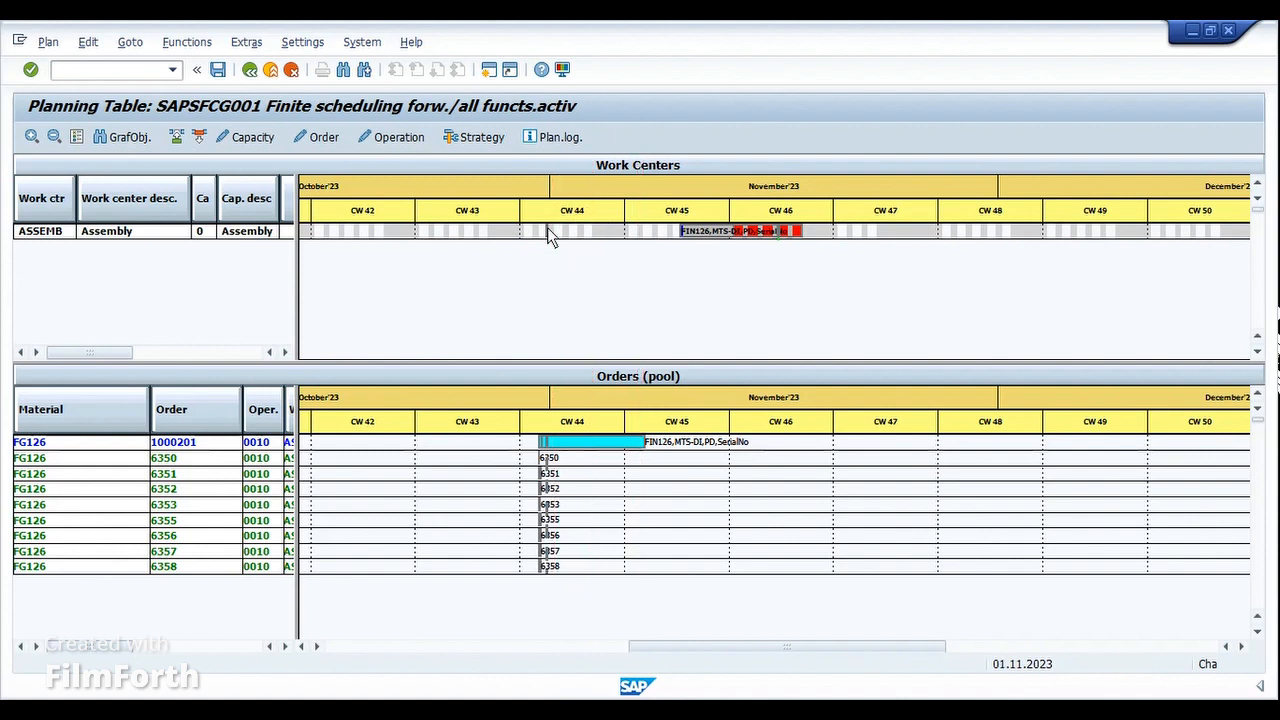
{"action": "left_click", "coordinate": [178, 140]}
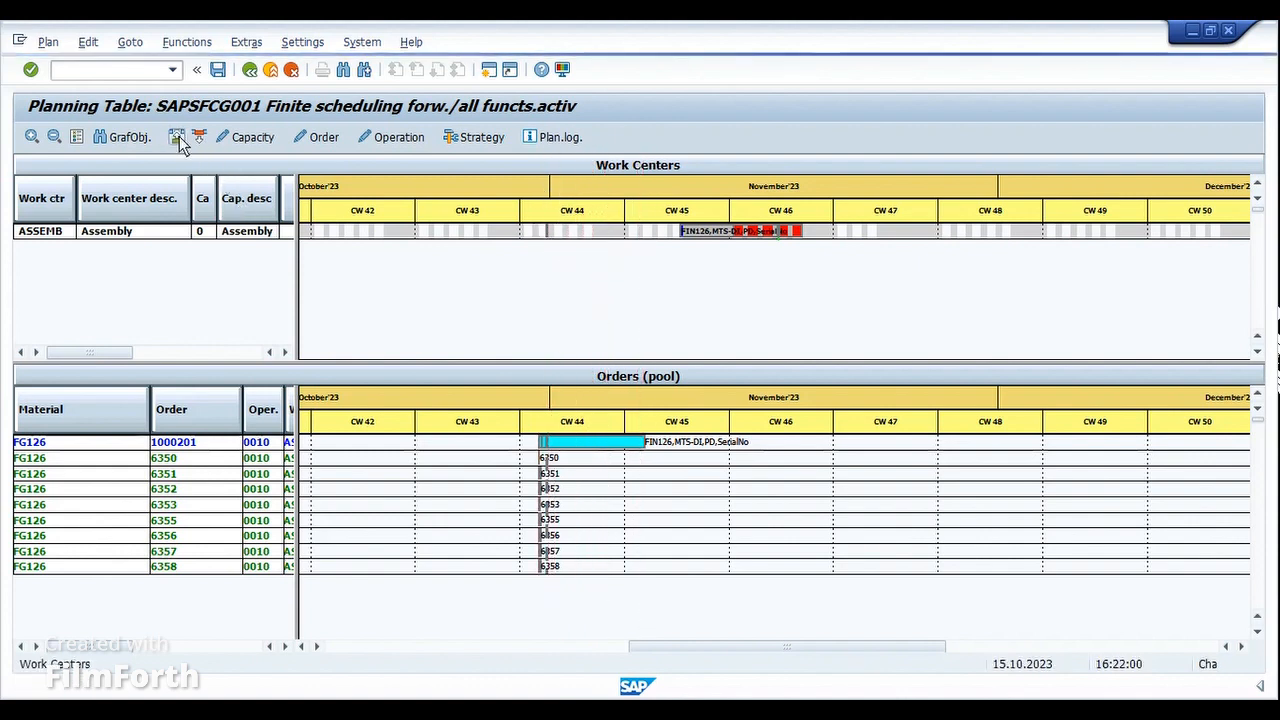
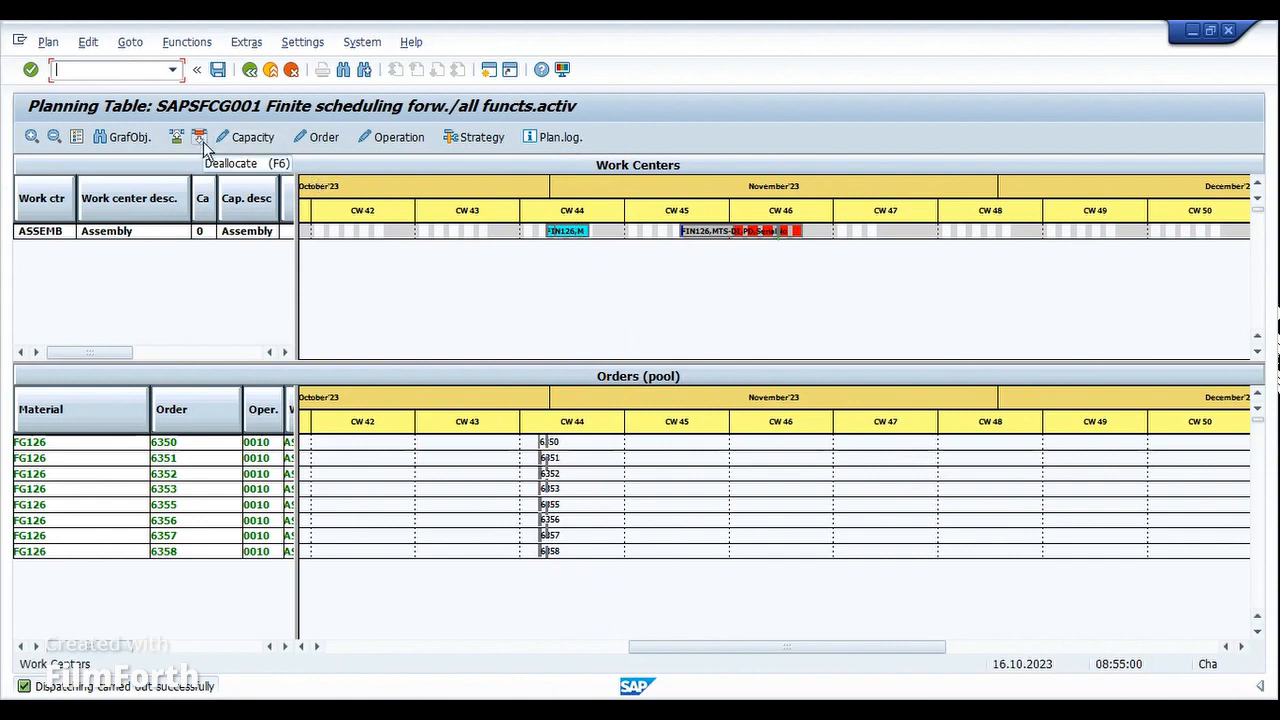
- Deallocate the FG126 order dispatched on ASSEMBLY across weeks 45 and 46, and select its row in the order pool
{"action": "left_click", "coordinate": [756, 241]}
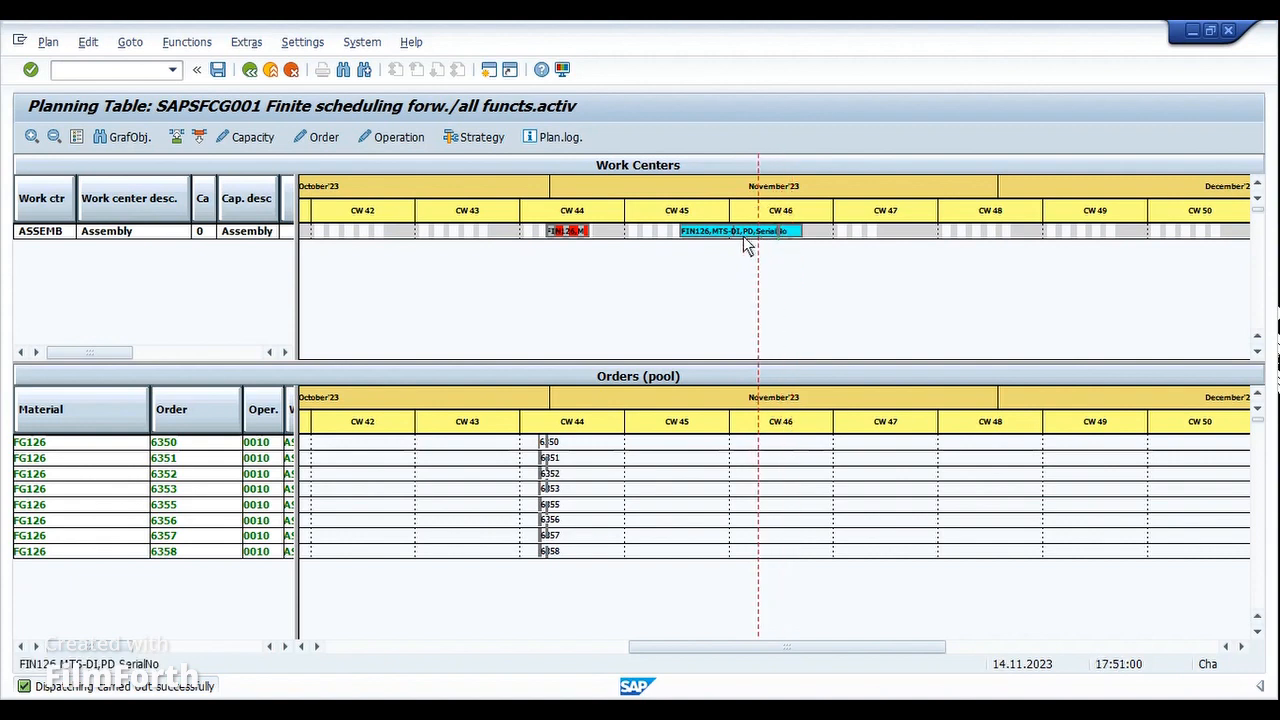
{"action": "left_click", "coordinate": [197, 138]}
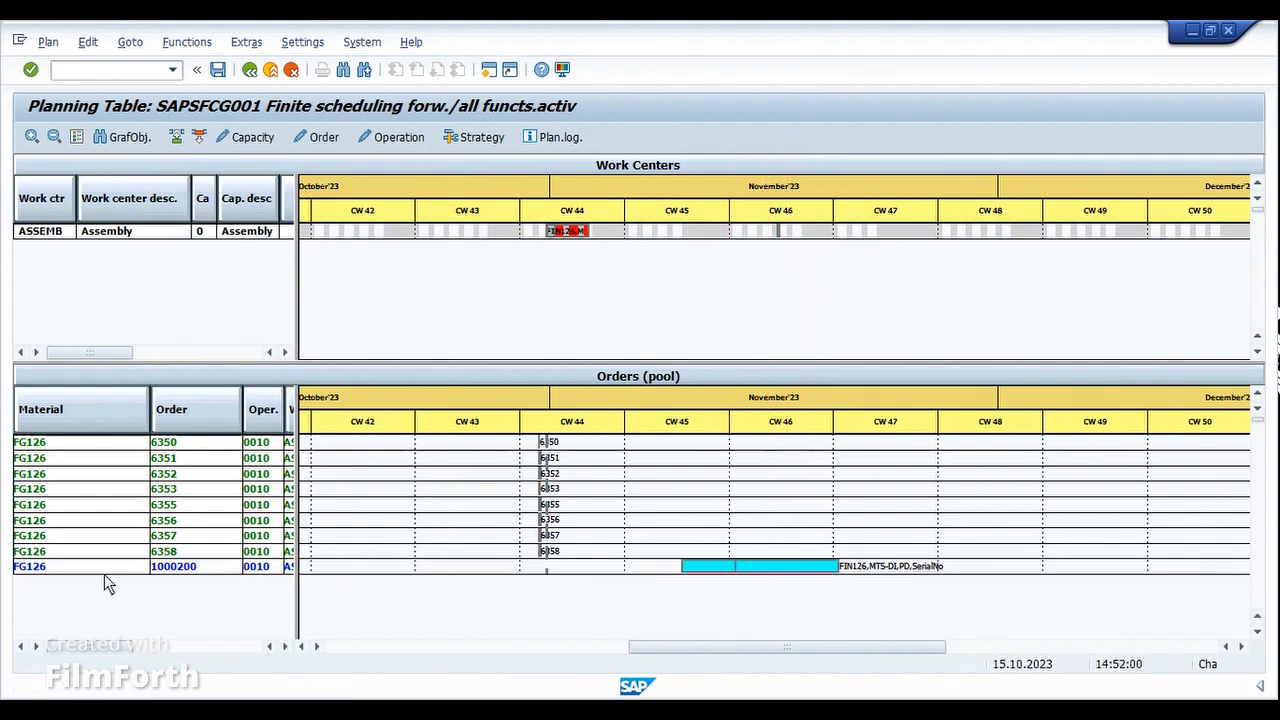
{"action": "left_click", "coordinate": [188, 568]}
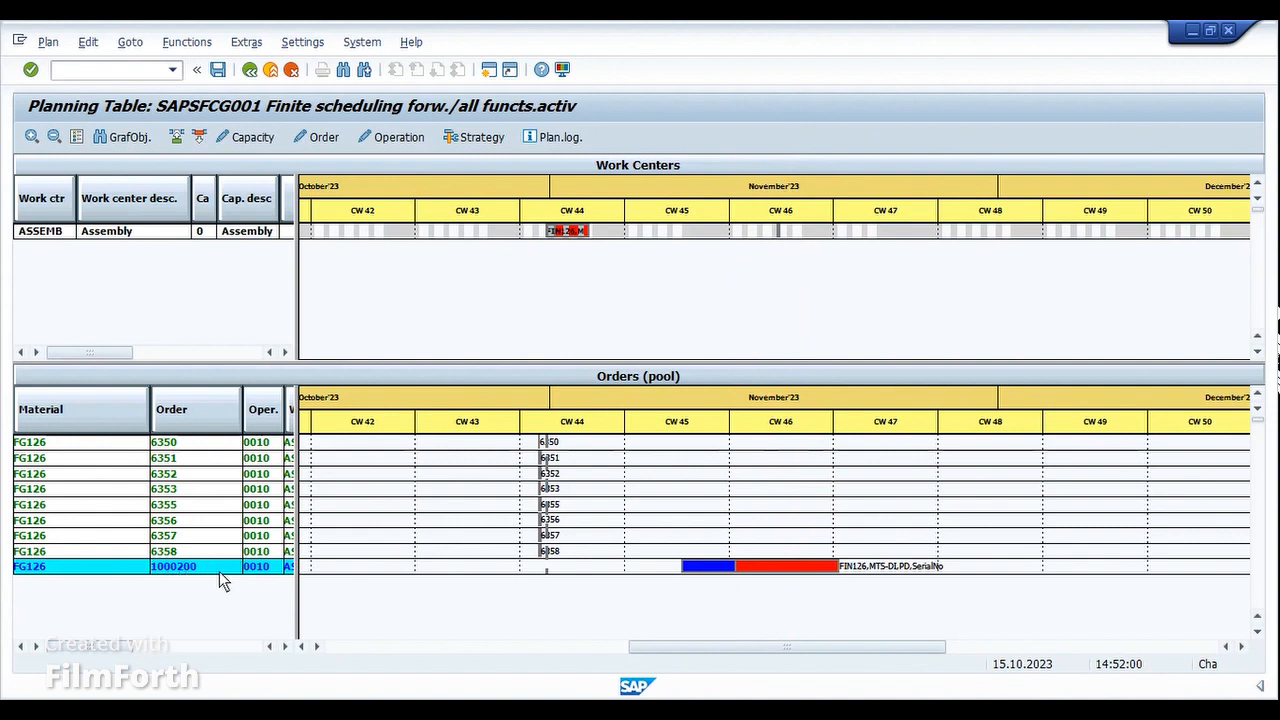
- Move the dispatched 1.100 PC order's bar on work center ASSEMBLY from week 44 to week 46
{"action": "left_click", "coordinate": [577, 235]}
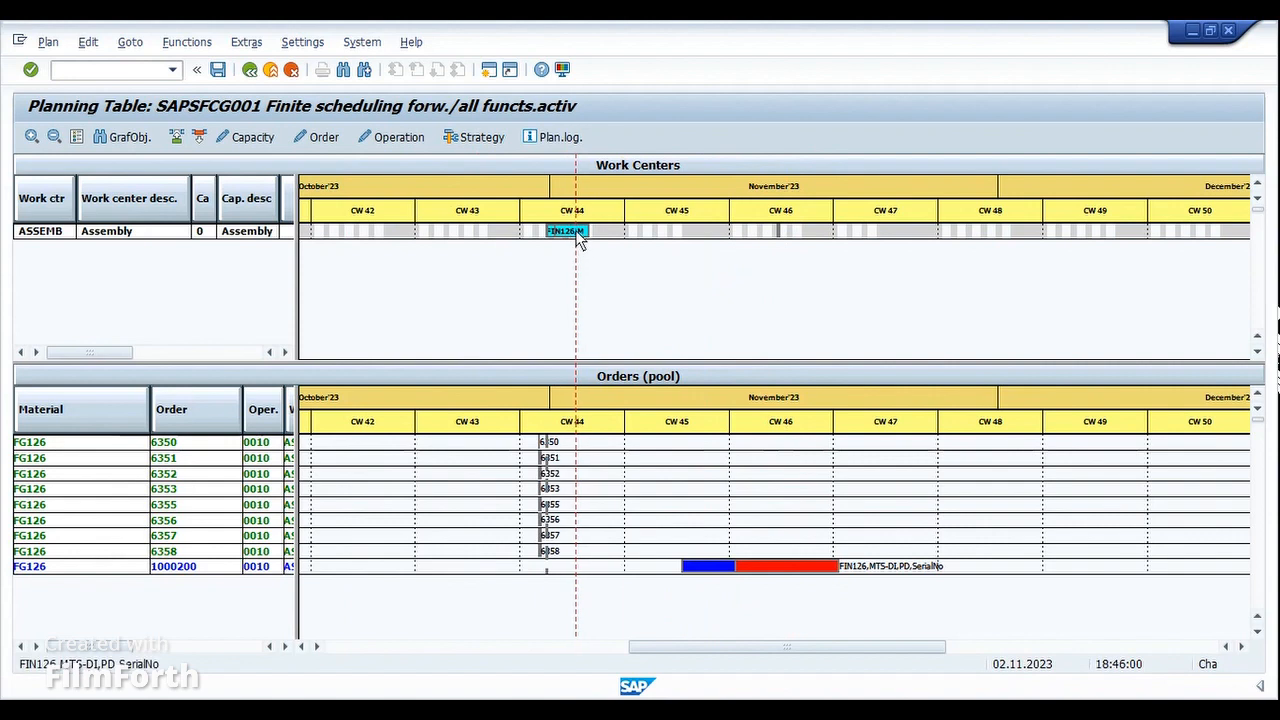
{"action": "left_click_drag", "start_coordinate": [576, 232], "coordinate": [576, 232]}
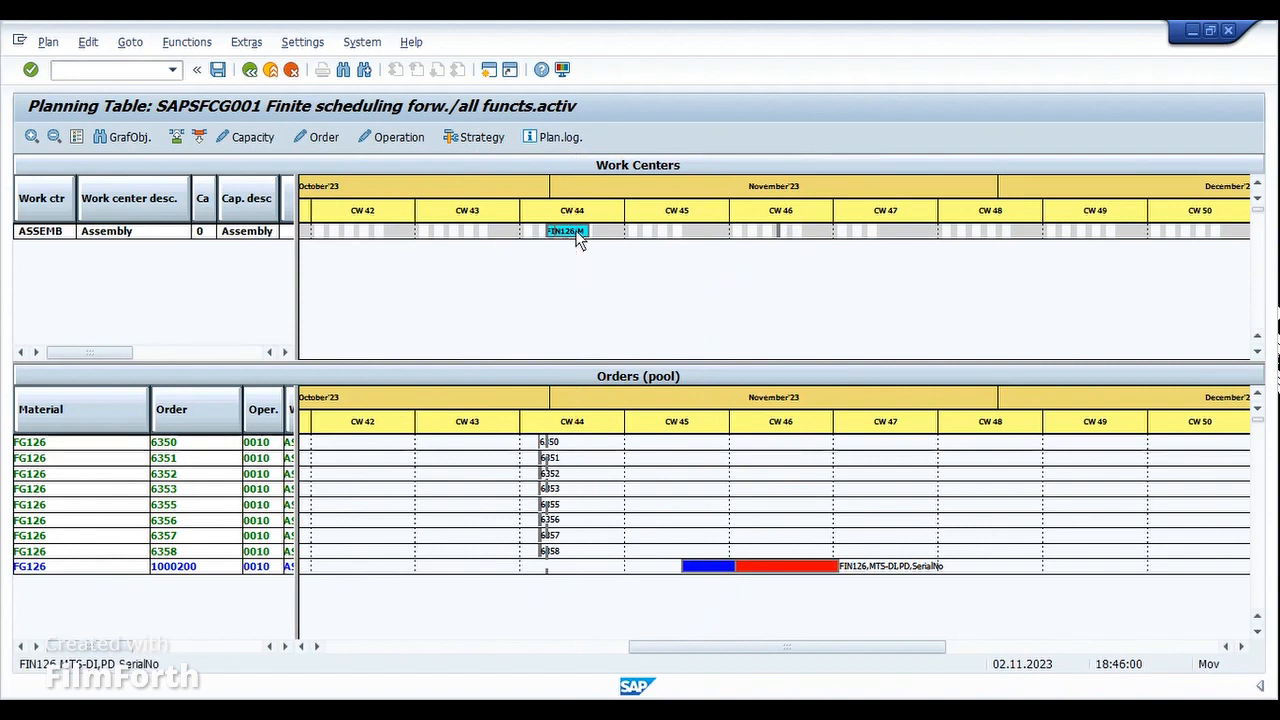
{"action": "left_click_drag", "start_coordinate": [578, 238], "coordinate": [772, 231]}
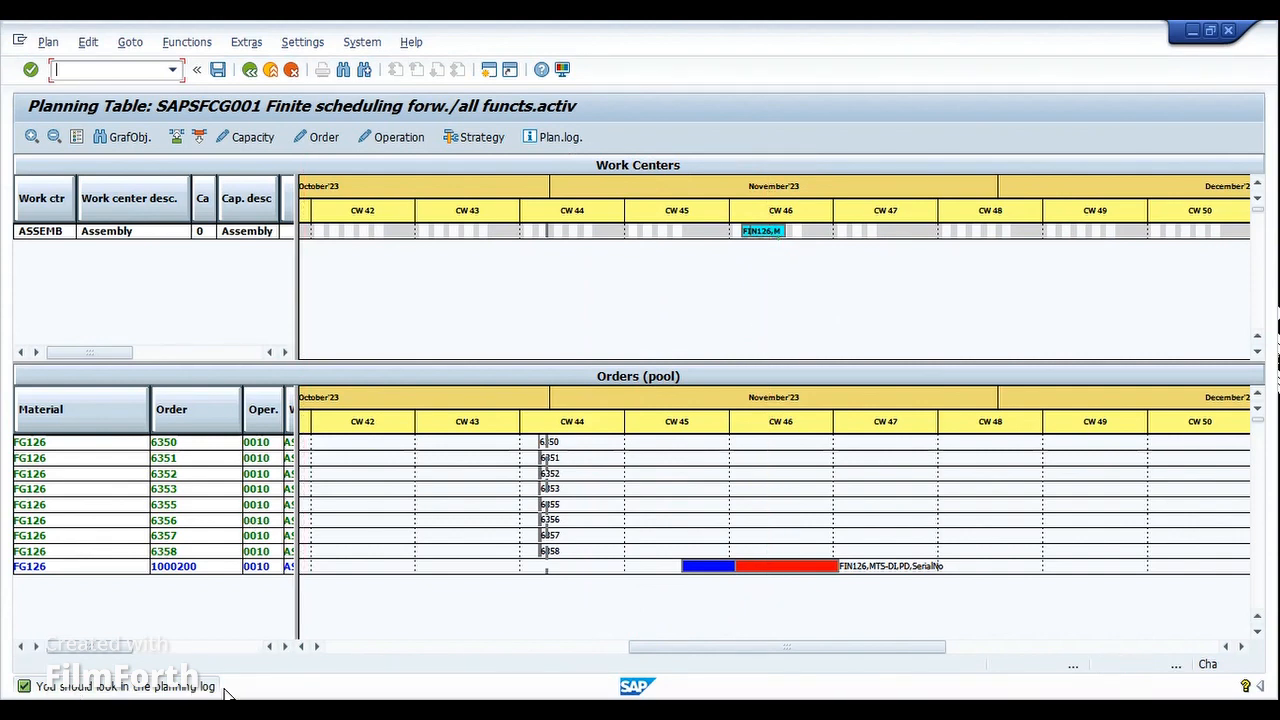
- Open the planning log, list all collected messages and examine the order column and the dispatching dates message
{"action": "left_click", "coordinate": [557, 138]}
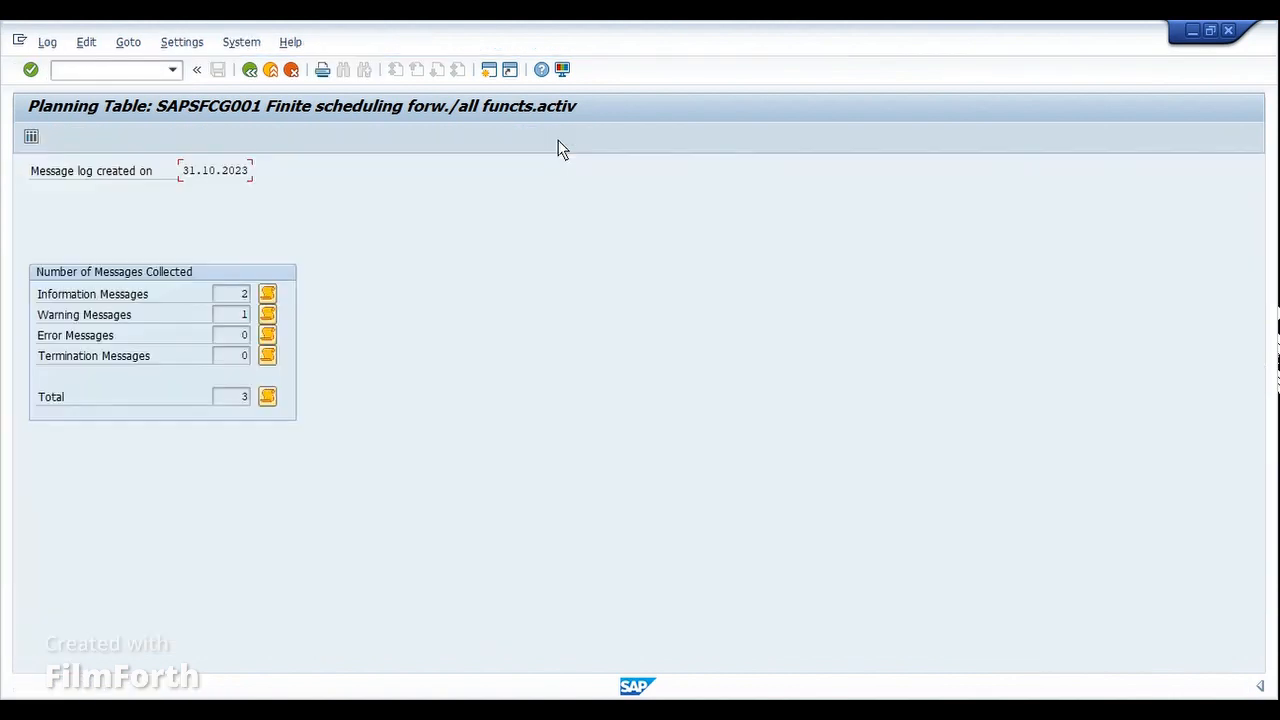
{"action": "left_click", "coordinate": [266, 398]}
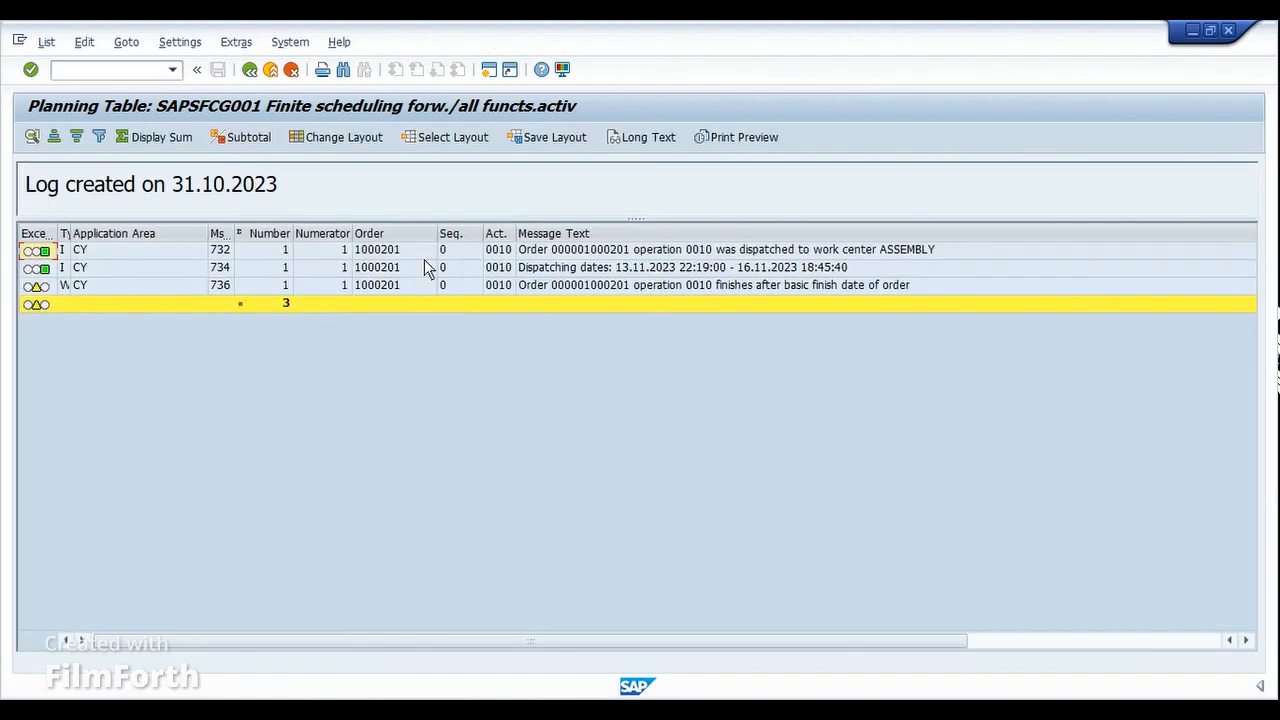
{"action": "left_click", "coordinate": [397, 237]}
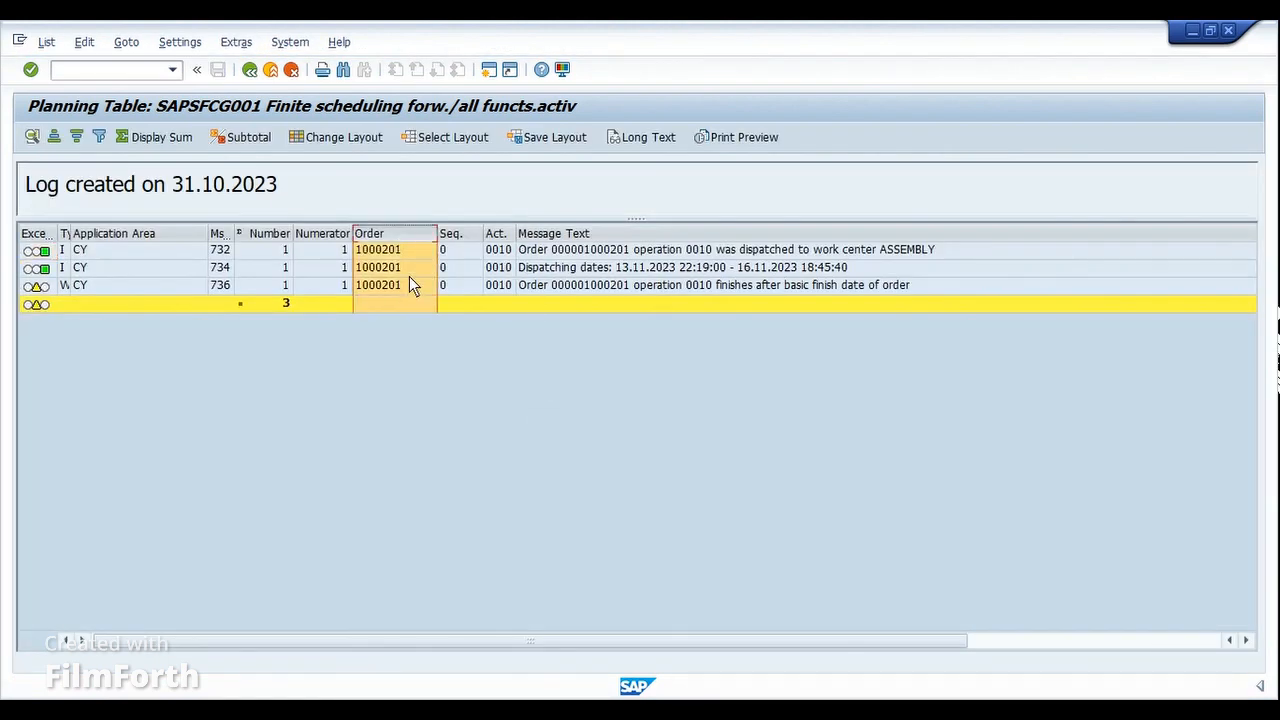
{"action": "left_click", "coordinate": [588, 270]}
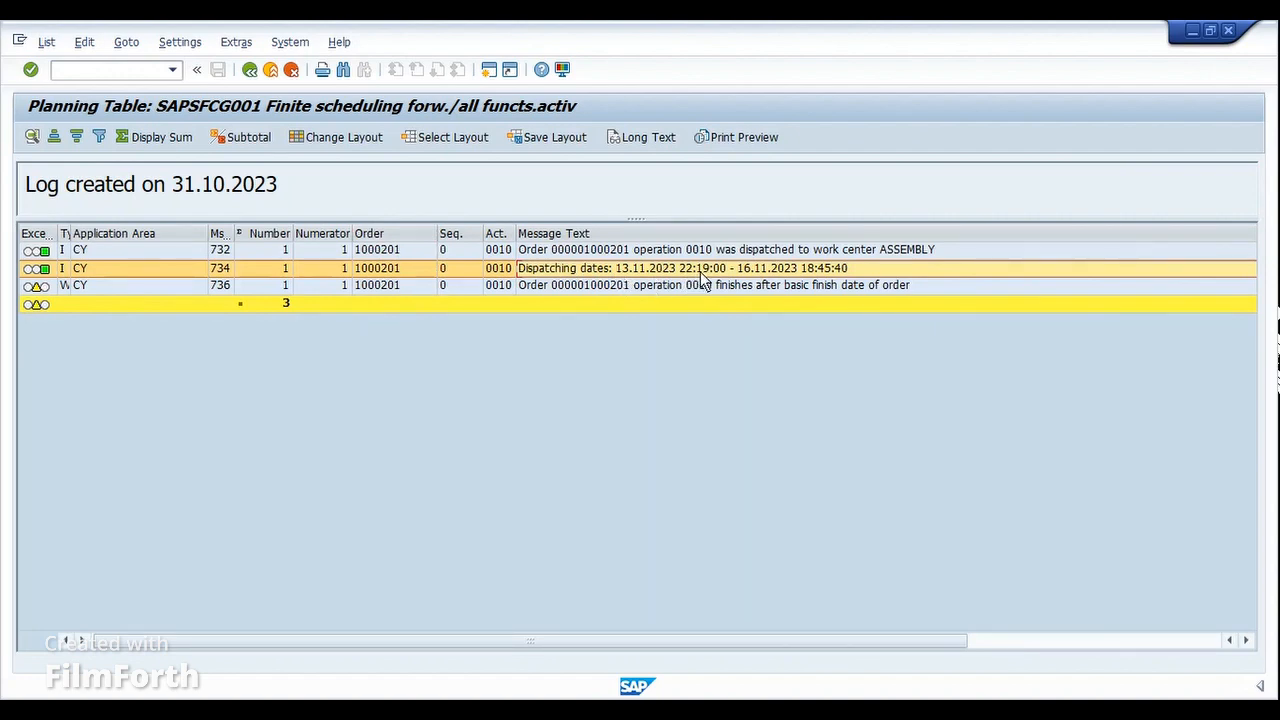
- Compare operation 0010's start date in the production order's operation overview with the dispatching dates in the planning log
{"action": "left_click", "coordinate": [546, 710]}
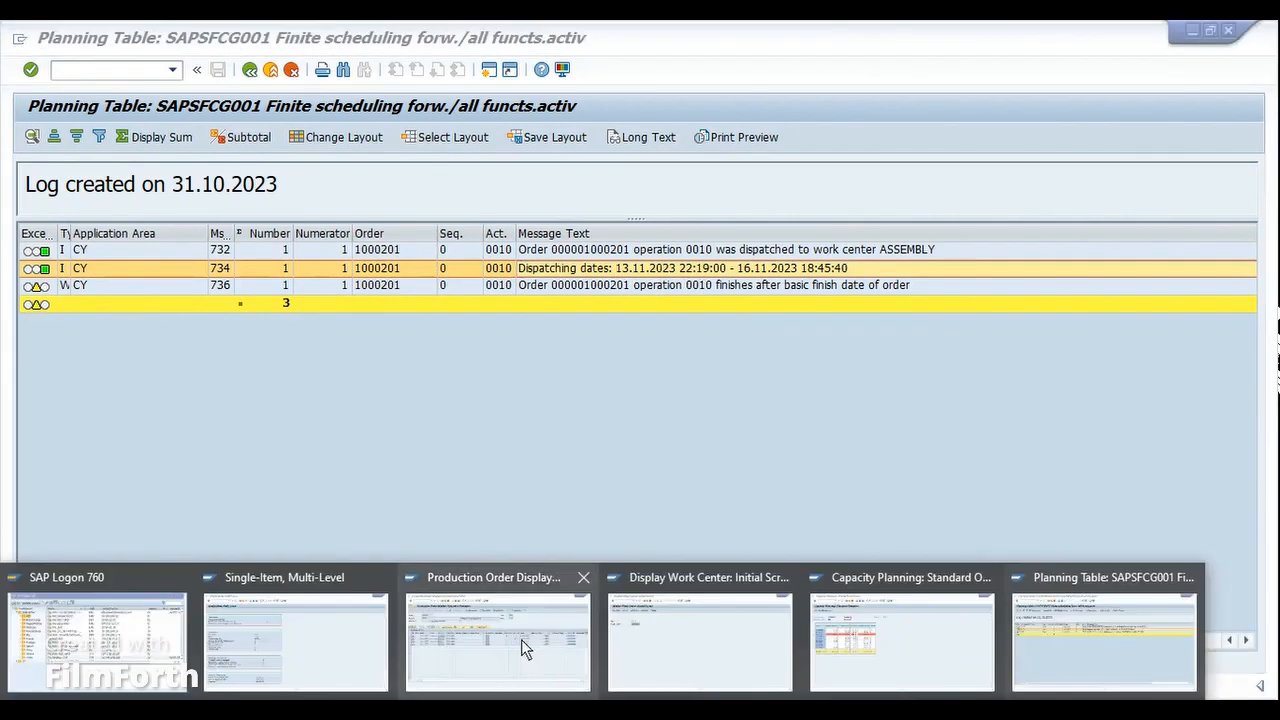
{"action": "left_click", "coordinate": [521, 639]}
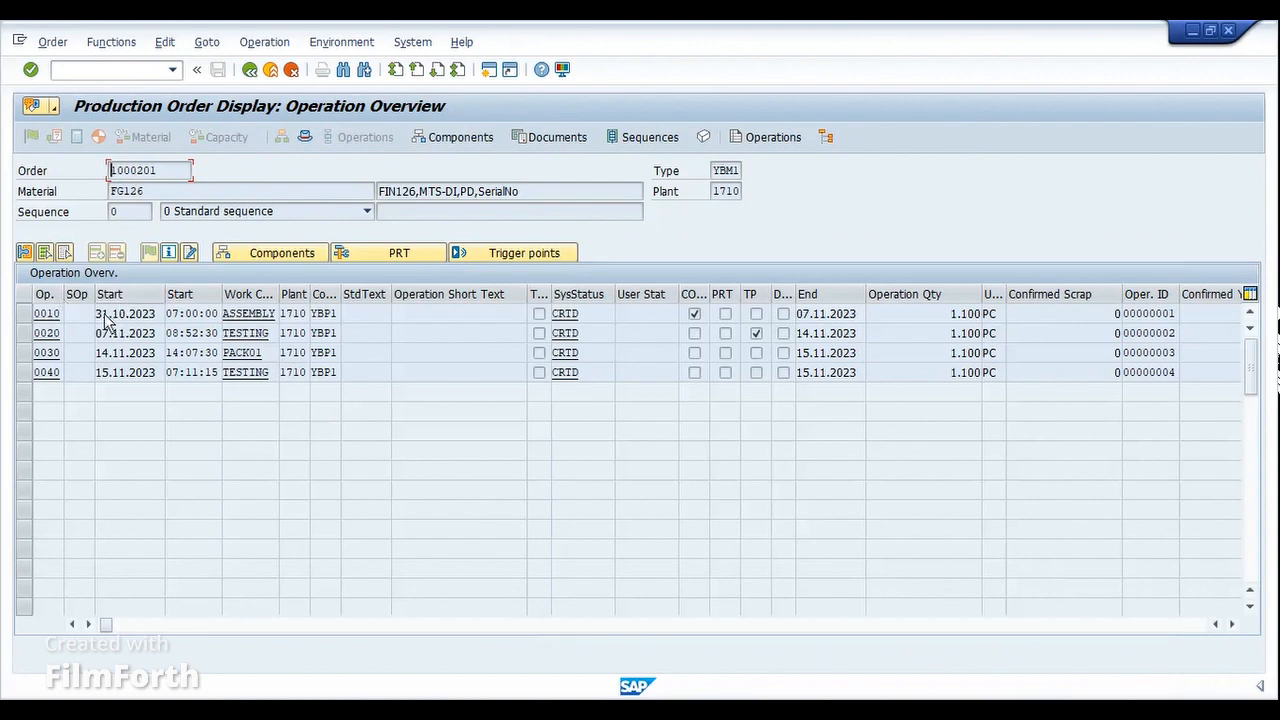
{"action": "left_click_drag", "start_coordinate": [98, 315], "coordinate": [166, 318]}
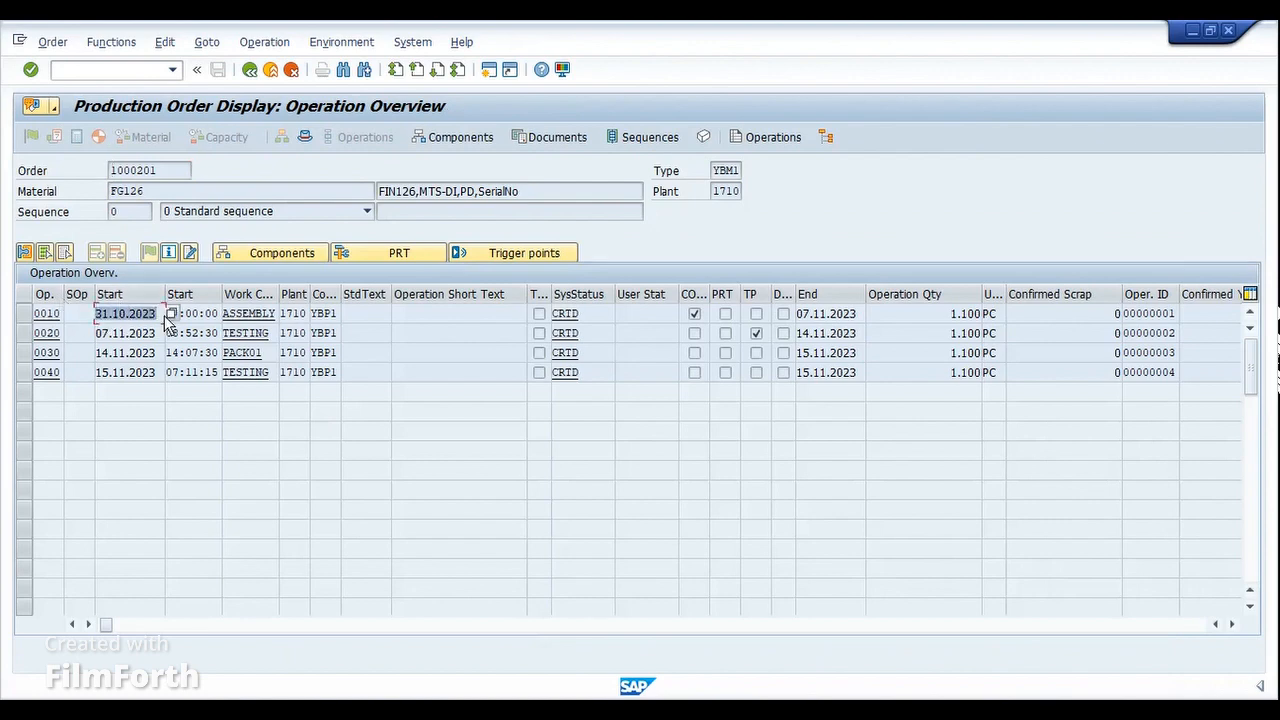
{"action": "left_click", "coordinate": [165, 317]}
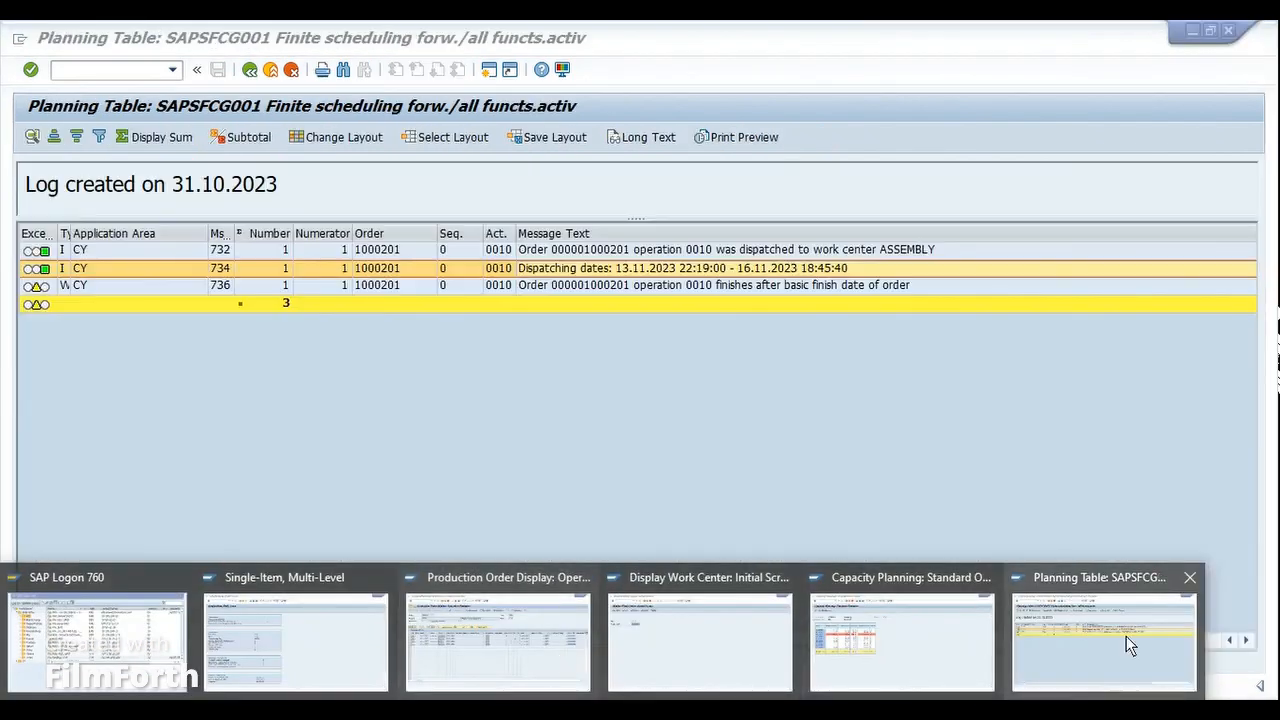
{"action": "left_click", "coordinate": [1126, 636]}
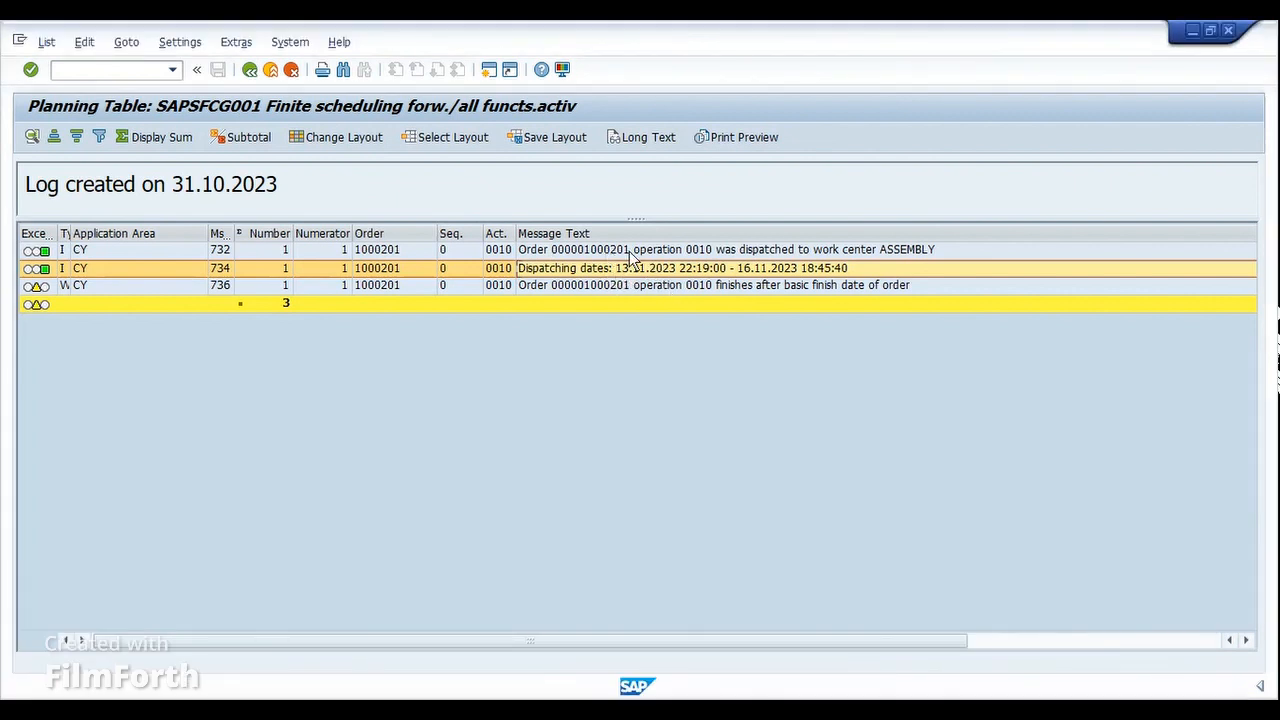
- Leave the planning table with the planning results saved, and return from the production order display to refresh FG126's stock/requirements list
{"action": "left_click", "coordinate": [250, 72]}
{"action": "left_click", "coordinate": [250, 72]}
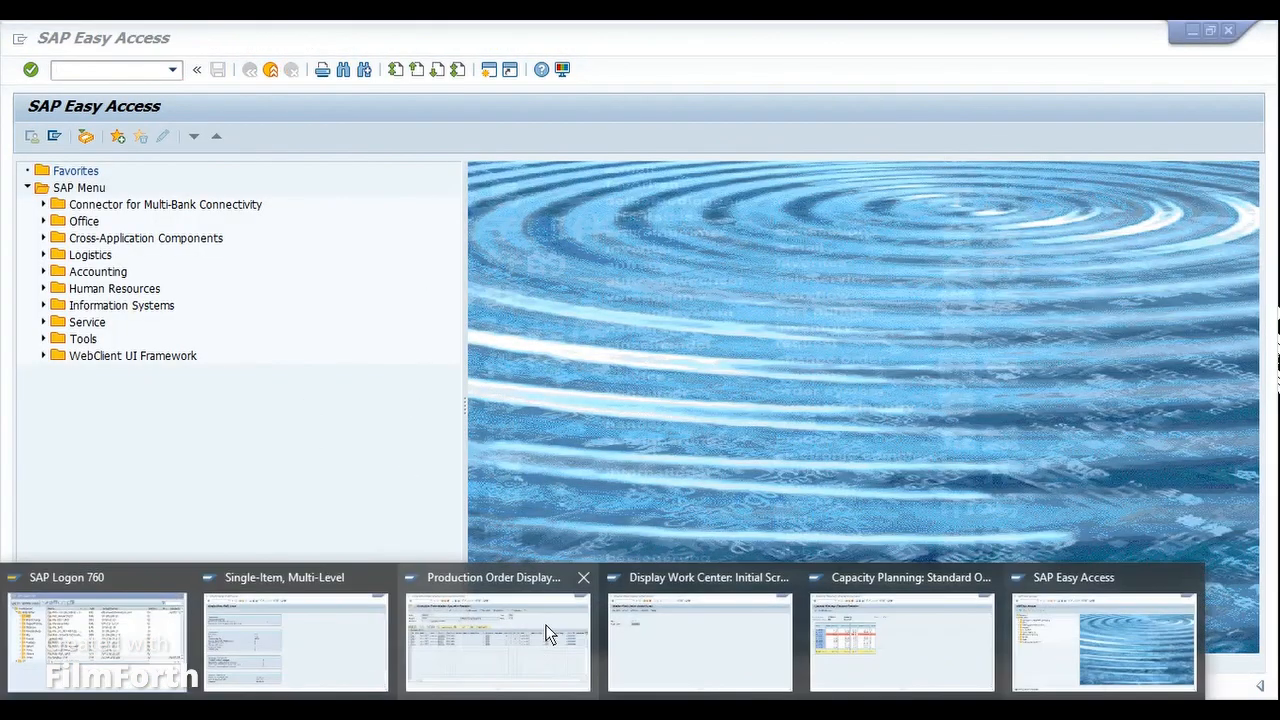
{"action": "left_click", "coordinate": [551, 634]}
{"action": "left_click", "coordinate": [249, 69]}
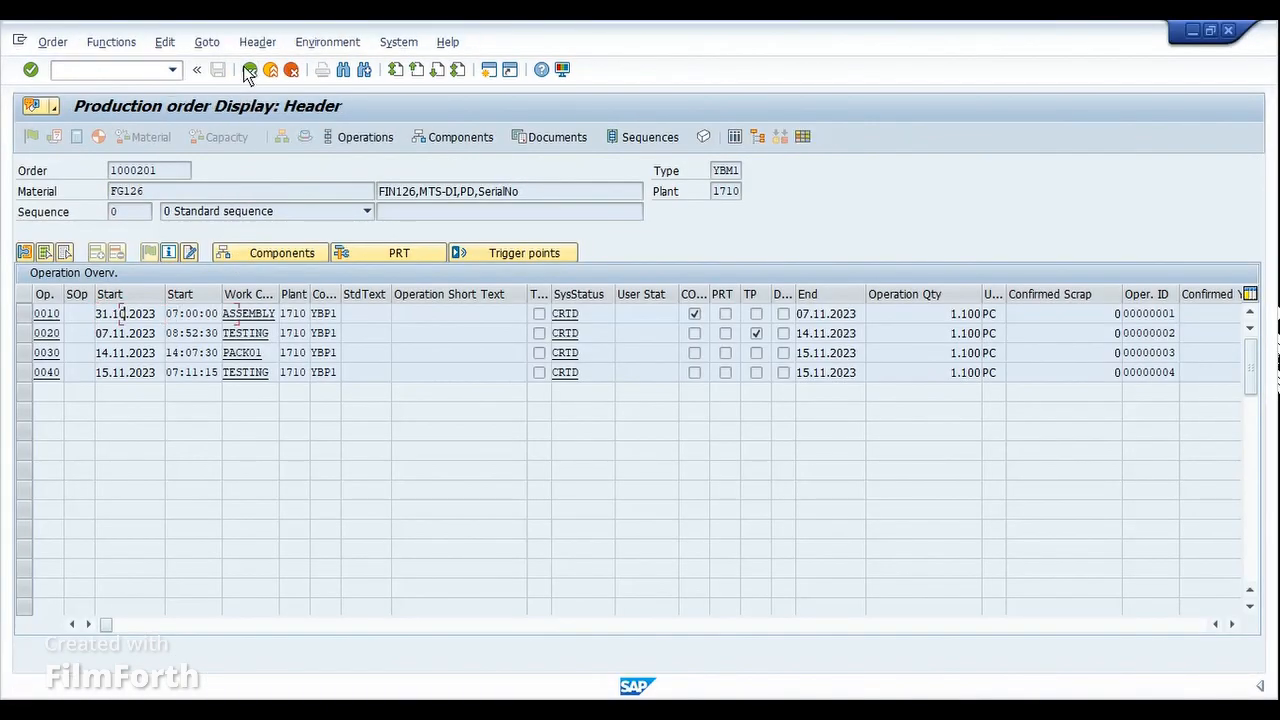
{"action": "left_click", "coordinate": [249, 69]}
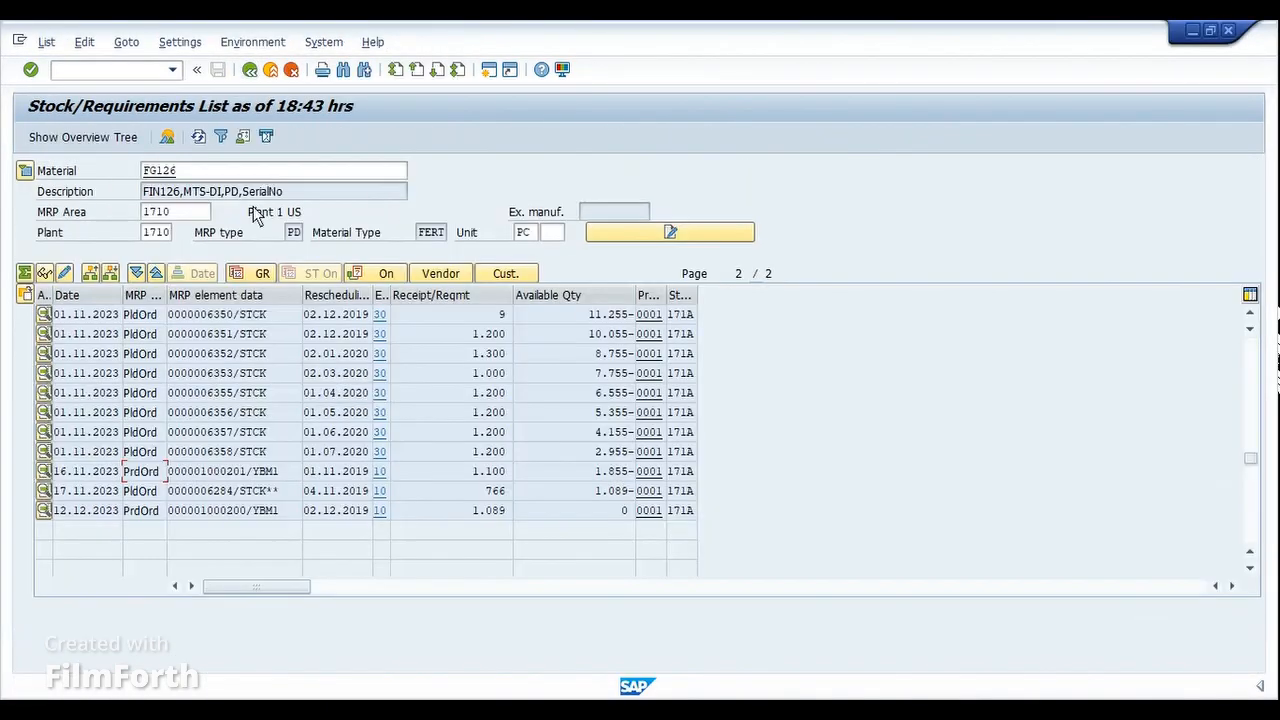
{"action": "left_click", "coordinate": [197, 138]}
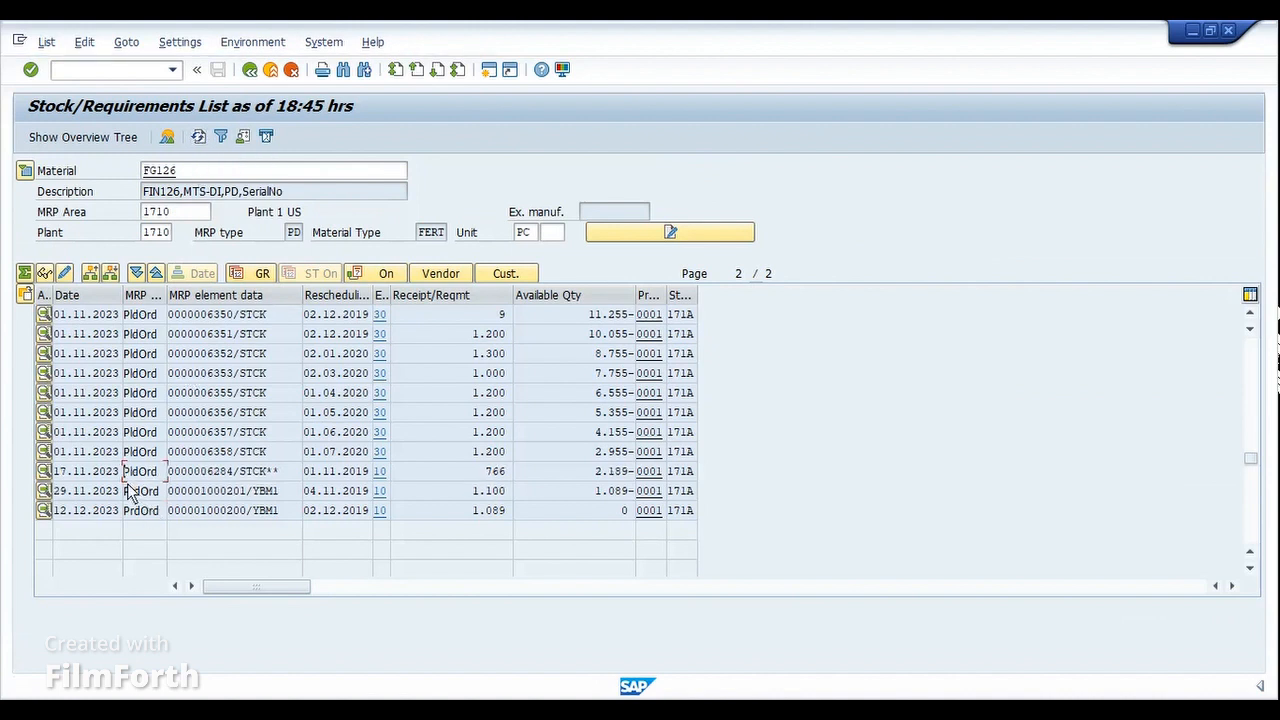
- Display the 1.100 PC production order from the stock/requirements list and examine its basic start date
{"action": "left_click", "coordinate": [99, 491]}
{"action": "double_click", "coordinate": [185, 495]}
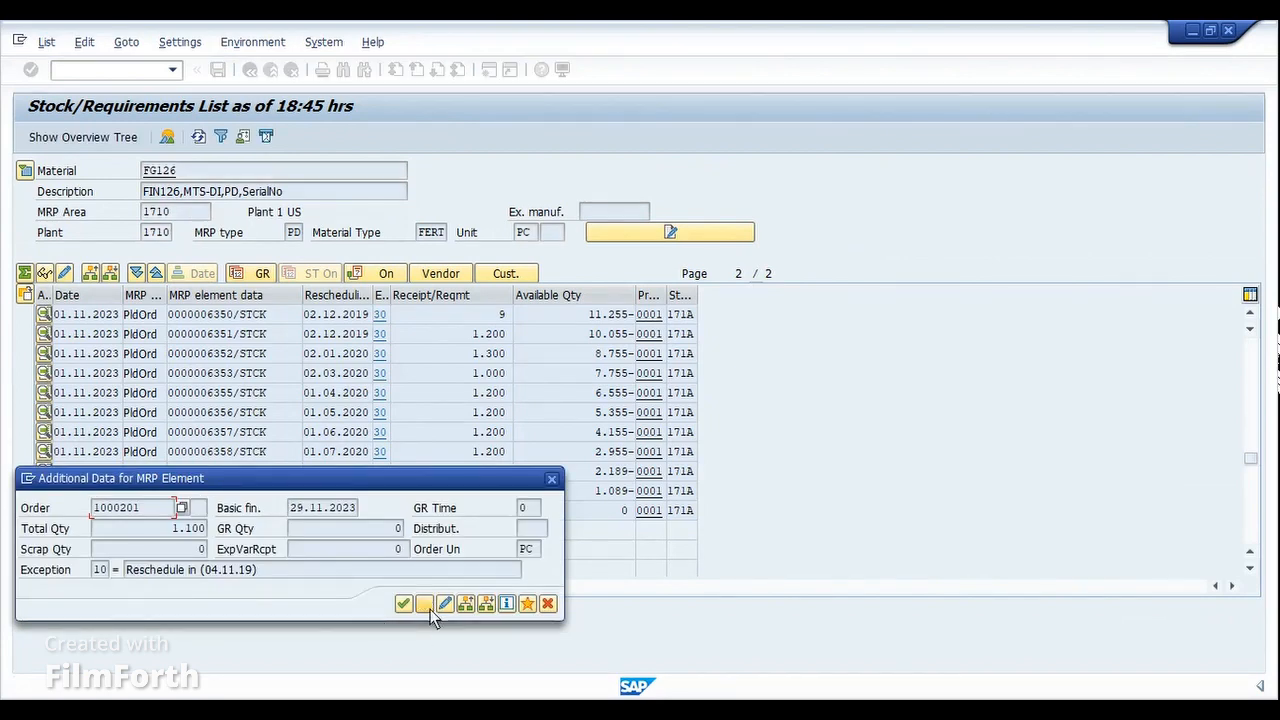
{"action": "left_click", "coordinate": [425, 604]}
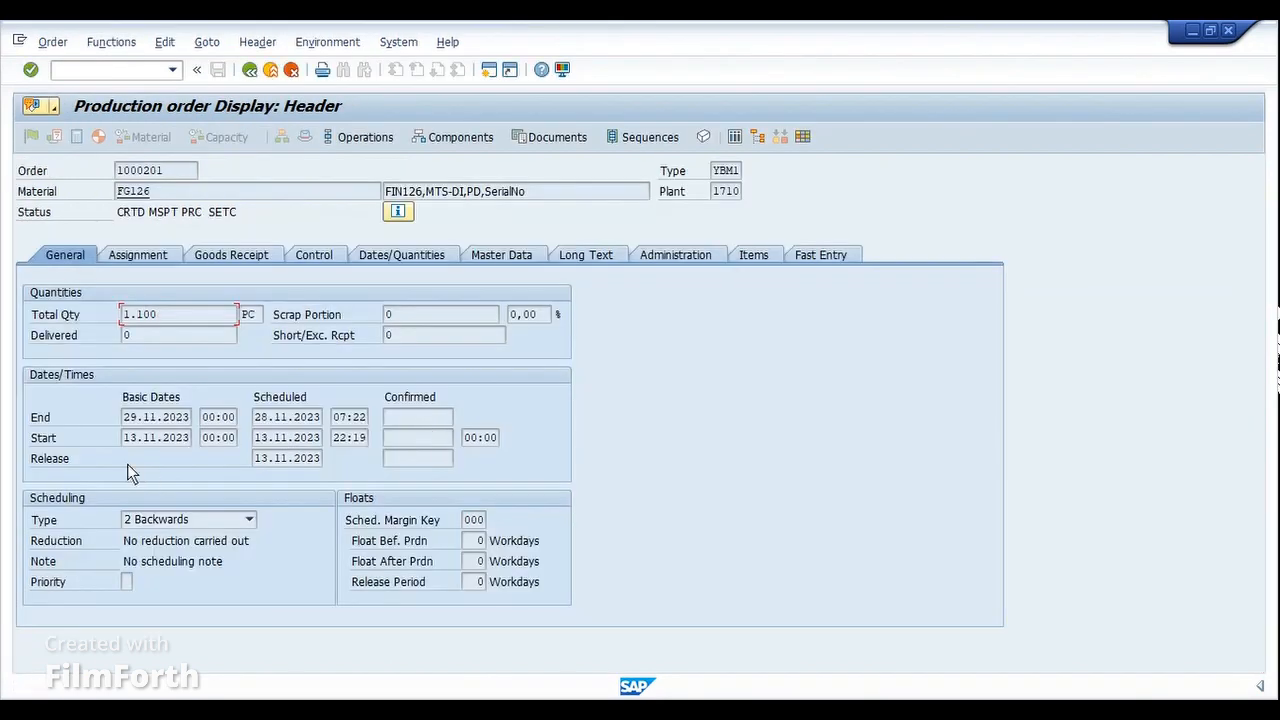
{"action": "double_click", "coordinate": [125, 438]}
{"action": "left_click", "coordinate": [201, 437]}
- Open the order's operation overview and examine the start date of operation 0010 at work center ASSEMBLY
{"action": "left_click", "coordinate": [350, 140]}
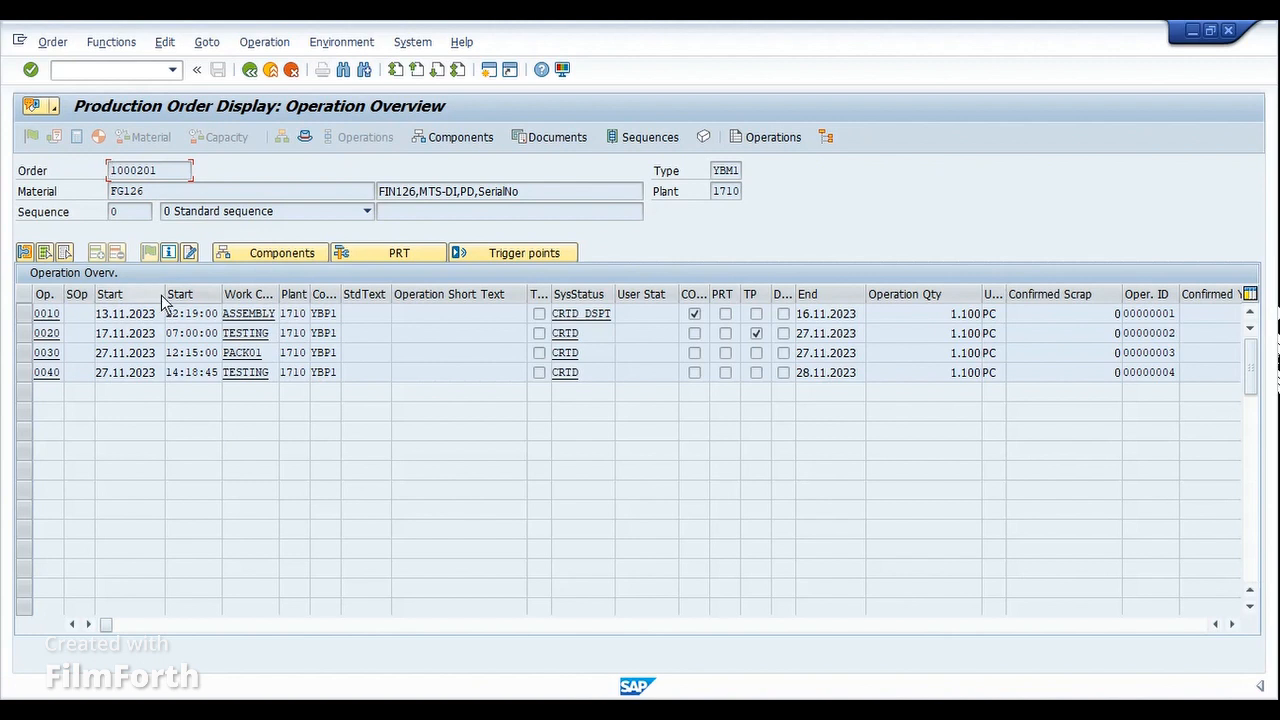
{"action": "left_click_drag", "start_coordinate": [165, 296], "coordinate": [96, 316]}
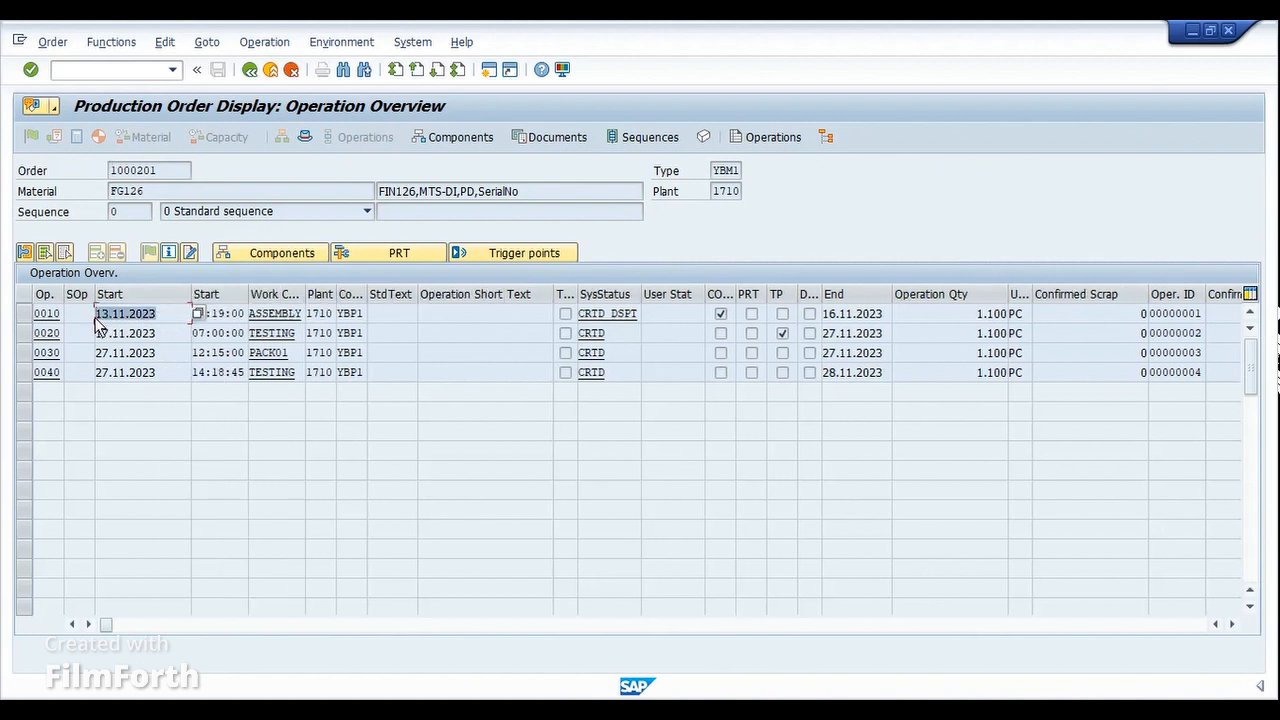
{"action": "left_click", "coordinate": [96, 319]}
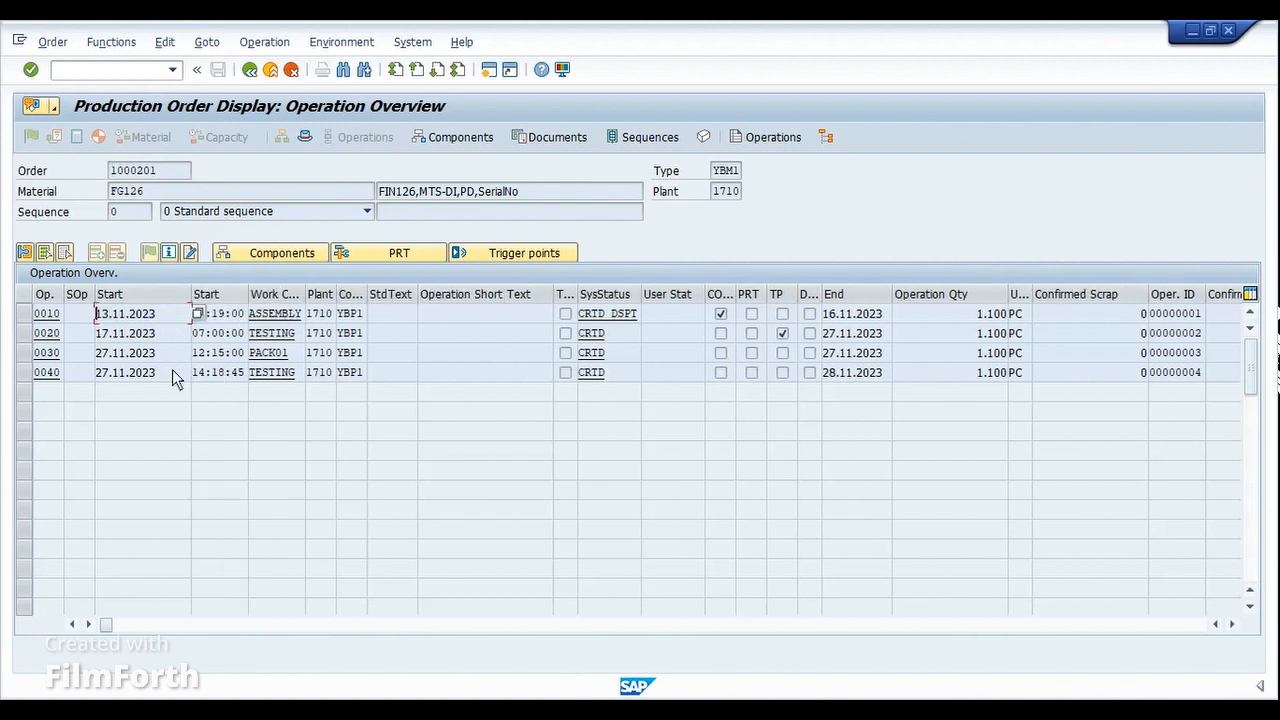
- Widen the system status column, examine the DSPT status details of operation 0010, and return to the order header
{"action": "left_click_drag", "start_coordinate": [640, 296], "coordinate": [694, 297]}
{"action": "left_click", "coordinate": [625, 316]}
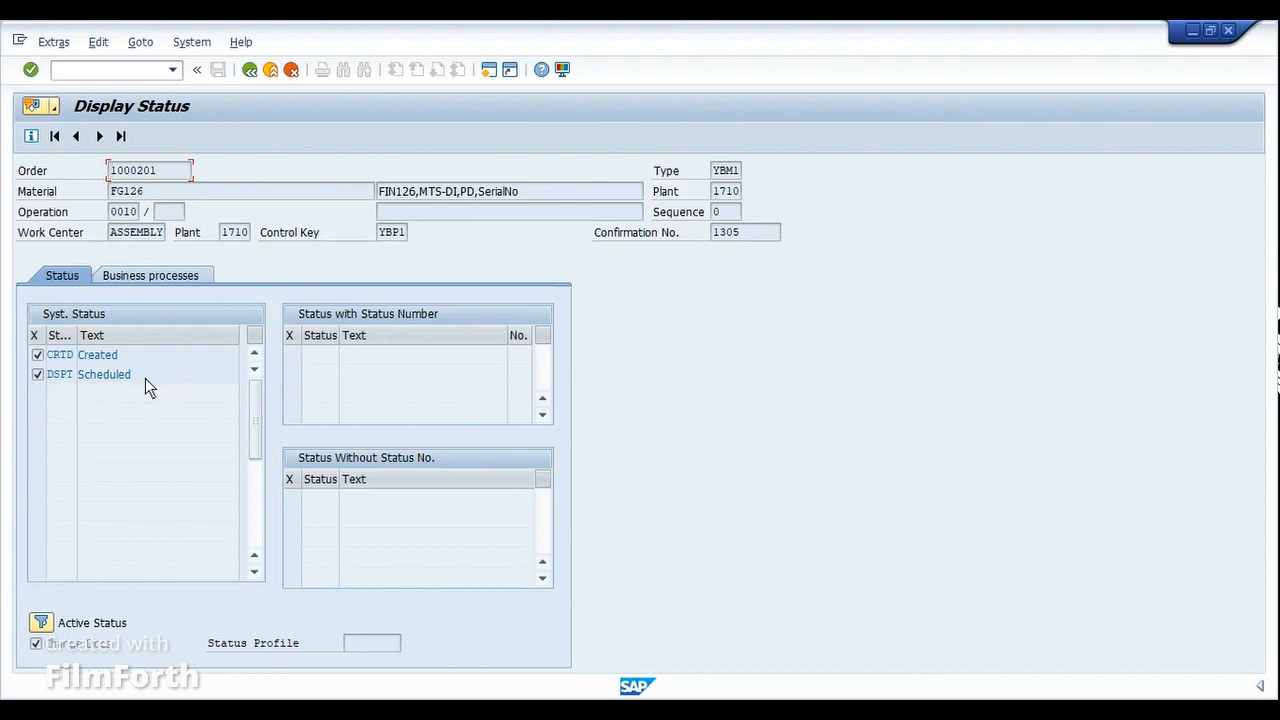
{"action": "left_click_drag", "start_coordinate": [145, 378], "coordinate": [84, 383]}
{"action": "left_click", "coordinate": [76, 383]}
{"action": "left_click", "coordinate": [249, 70]}
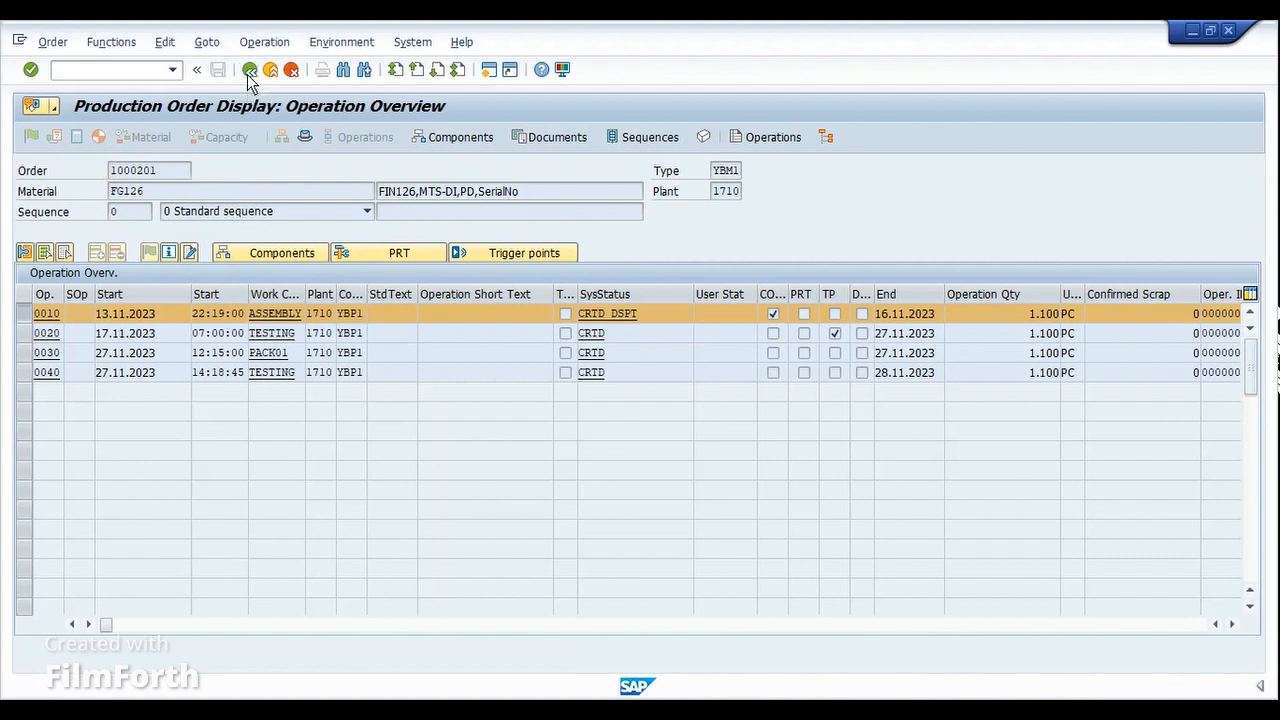
{"action": "left_click", "coordinate": [248, 72]}
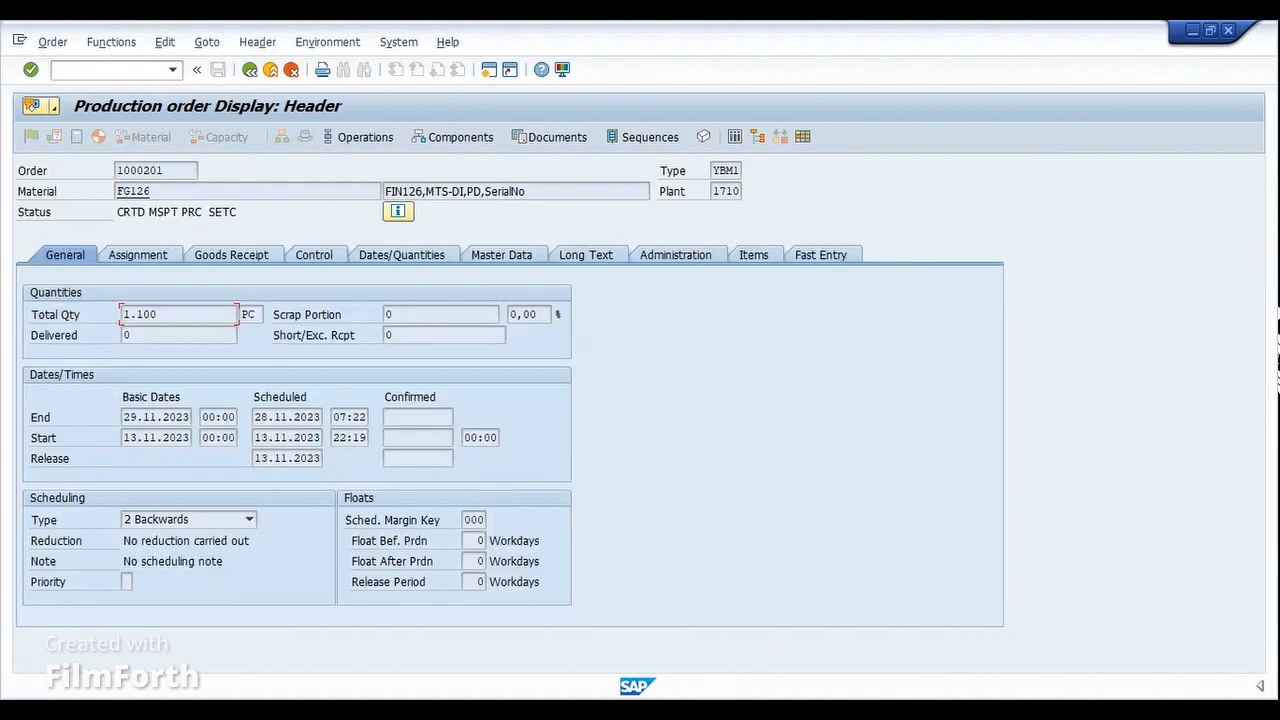
- Switch to the capacity planning standard overview for ASSEMBLY, examine the weekly loads and refresh the evaluation
{"action": "mouse_move", "coordinate": [646, 690]}
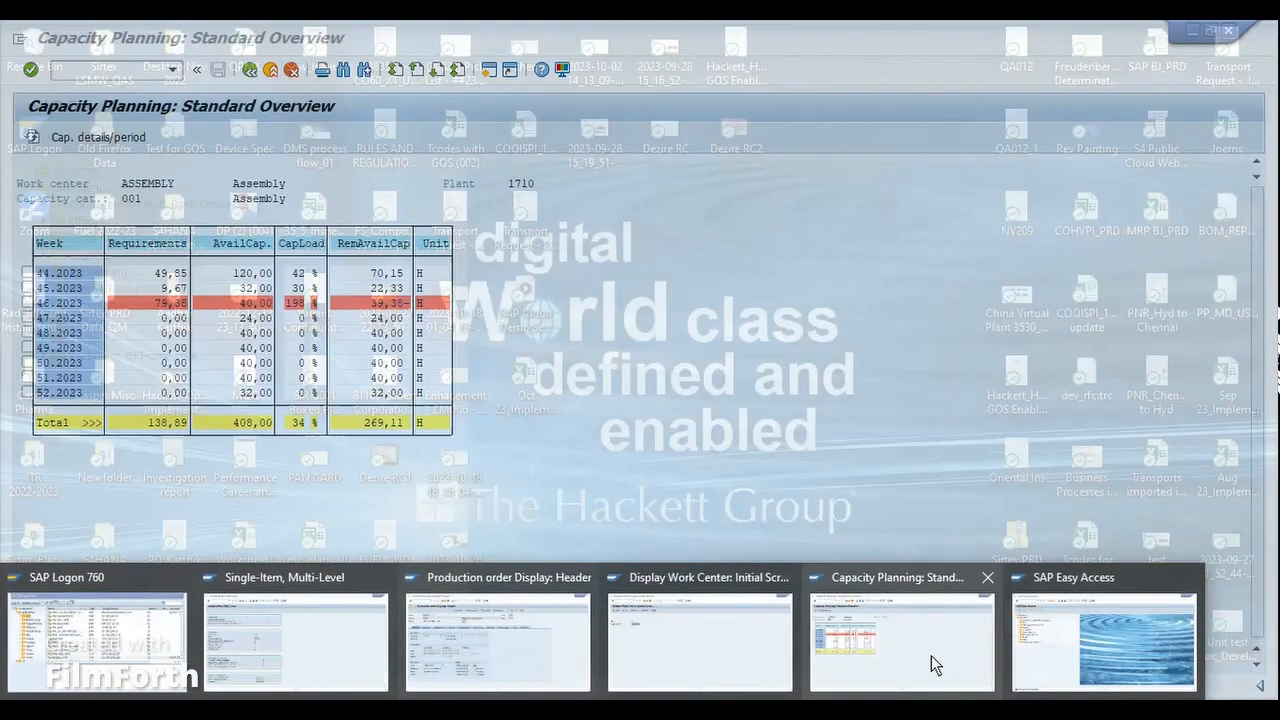
{"action": "left_click", "coordinate": [931, 655]}
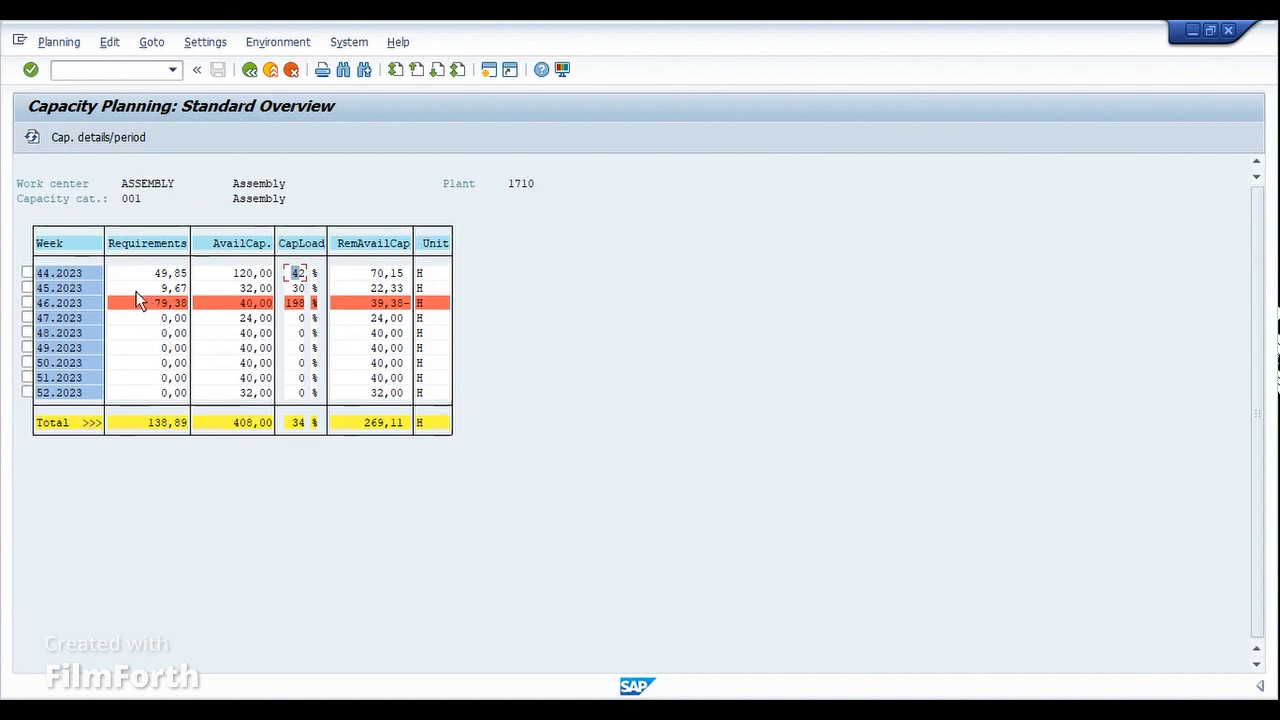
{"action": "left_click_drag", "start_coordinate": [152, 277], "coordinate": [450, 362]}
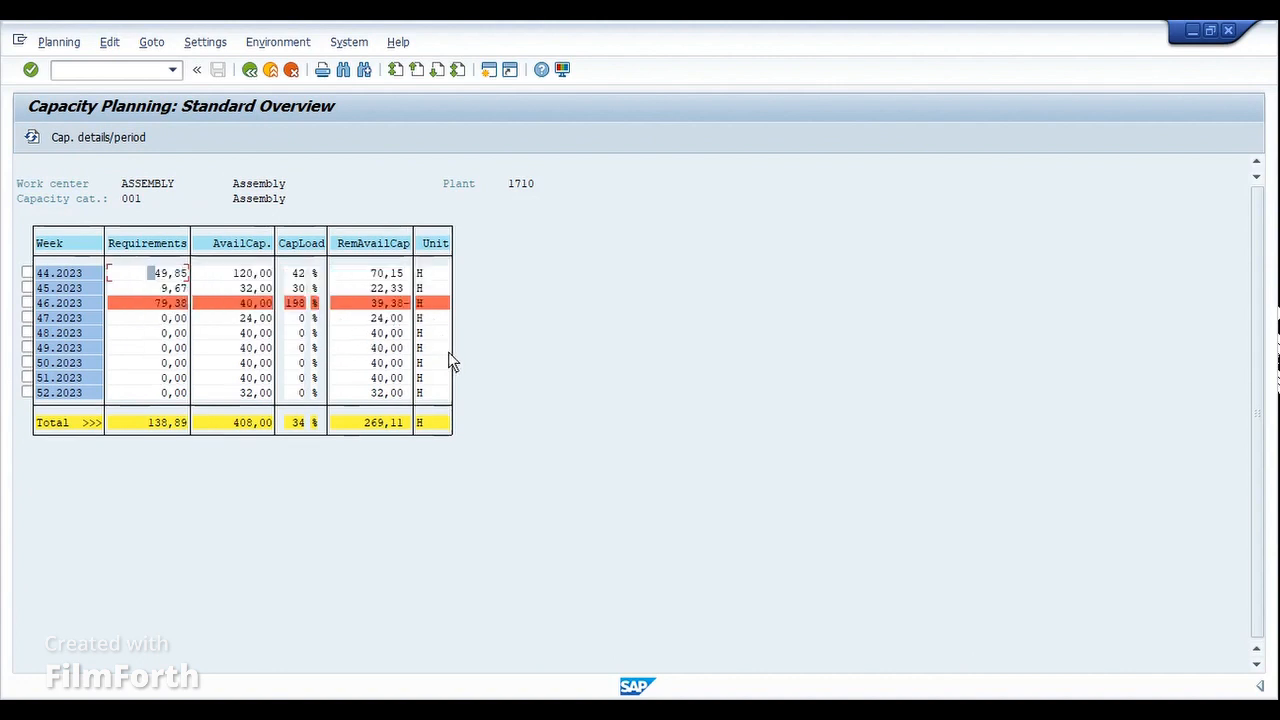
{"action": "left_click", "coordinate": [32, 137]}
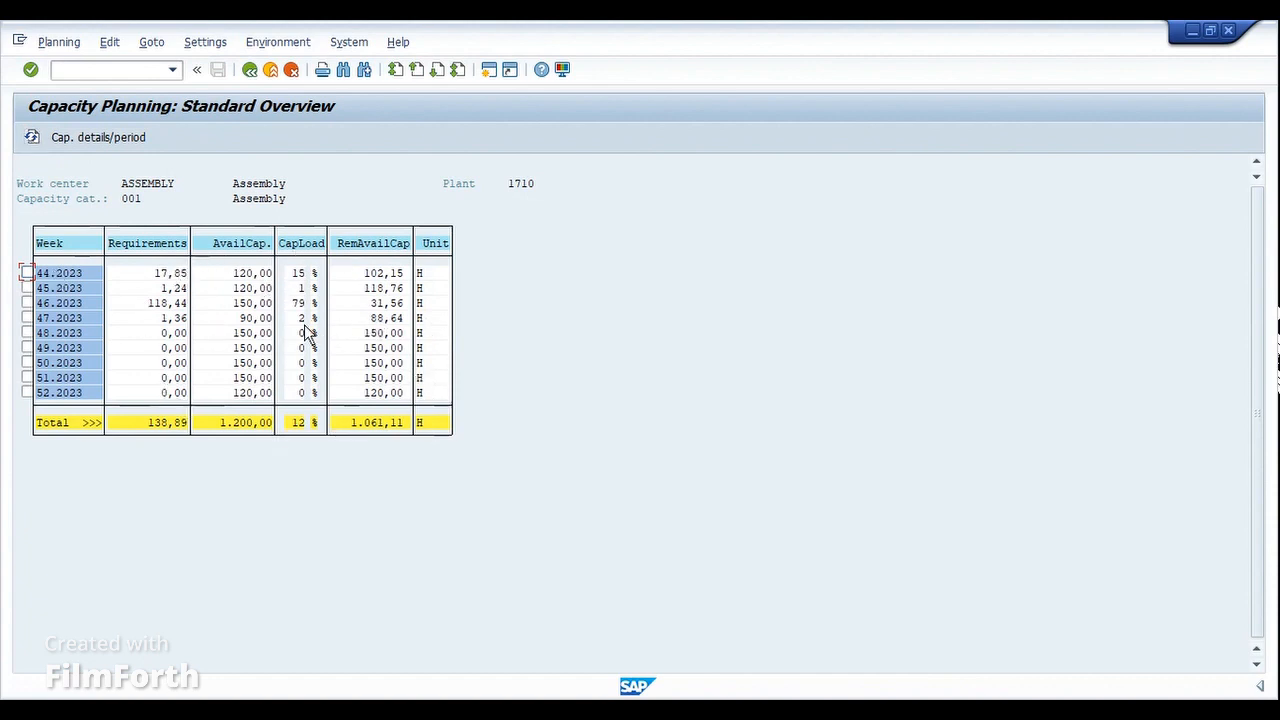
- Show the capacity details for week 46.2023, copy the pegged requirement of the 1.089 PC order, and return to the overview
{"action": "double_click", "coordinate": [48, 304]}
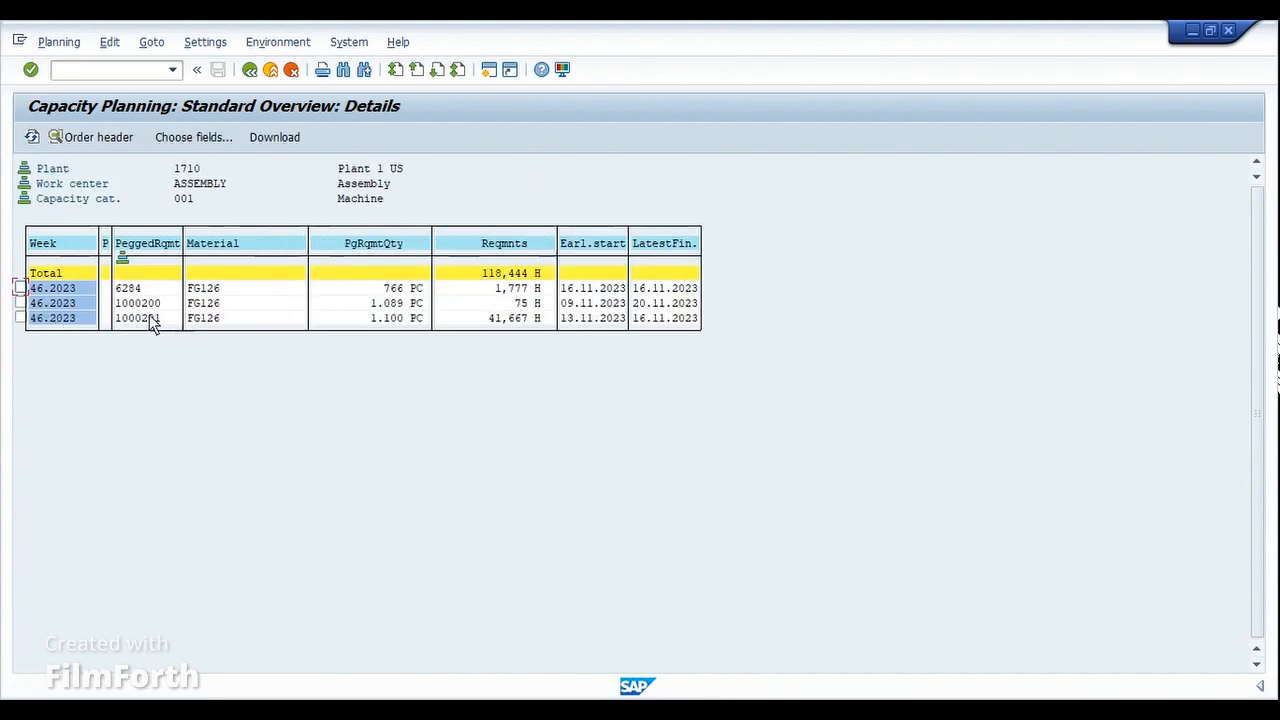
{"action": "left_click_drag", "start_coordinate": [117, 305], "coordinate": [160, 303]}
{"action": "key", "text": "ctrl+c"}
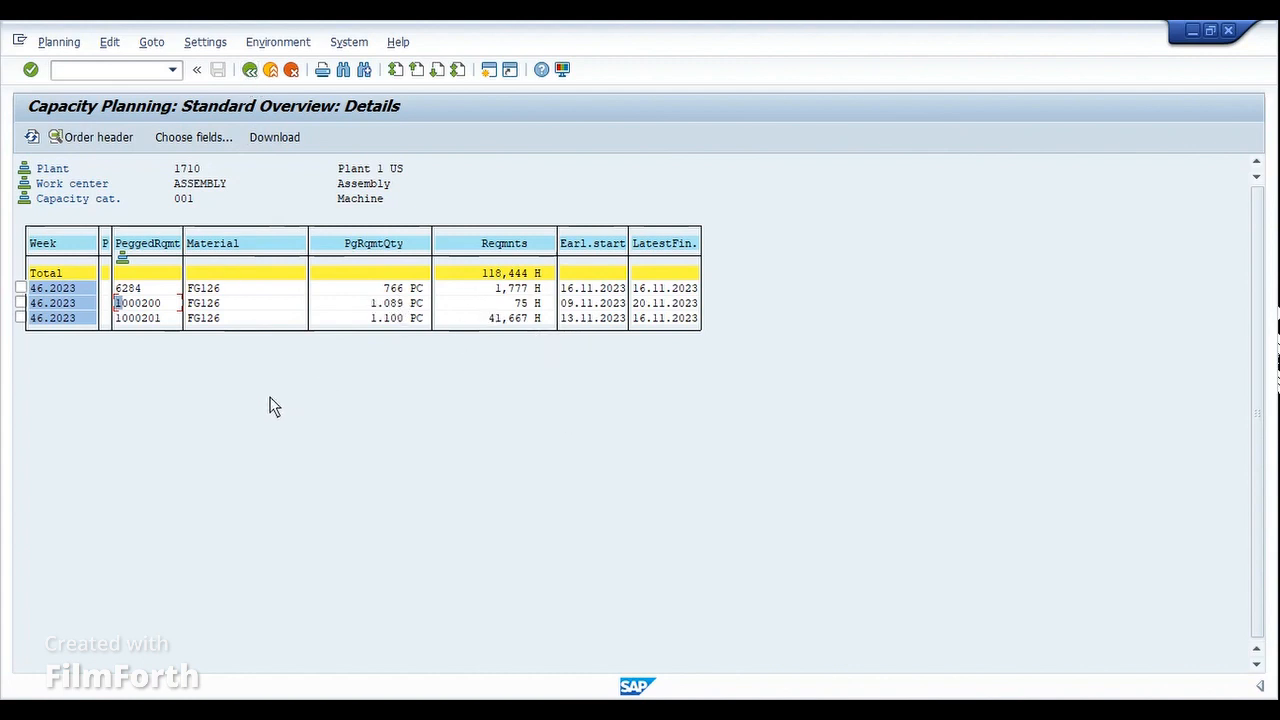
{"action": "left_click", "coordinate": [250, 70]}
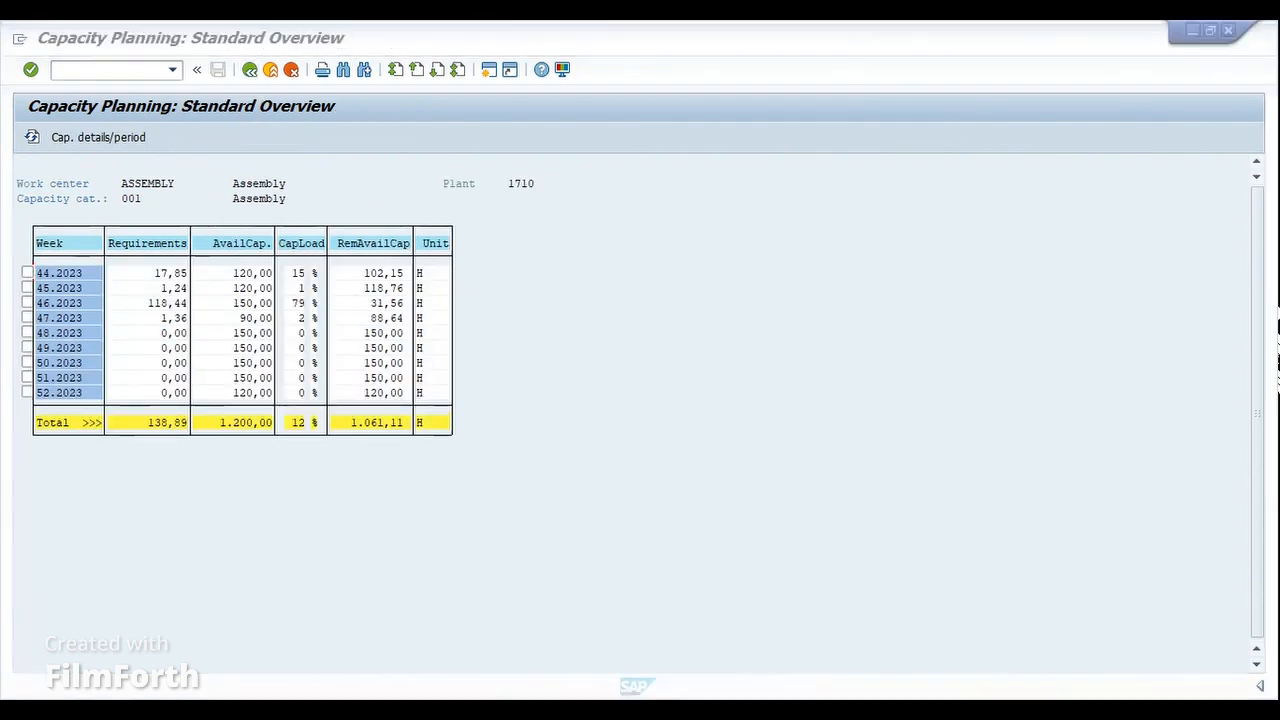
- Start transaction CM25 with overall profile SAPSFCG001 and open the planning table for work center ASSEMBLY in plant 1710
{"action": "mouse_move", "coordinate": [632, 689]}
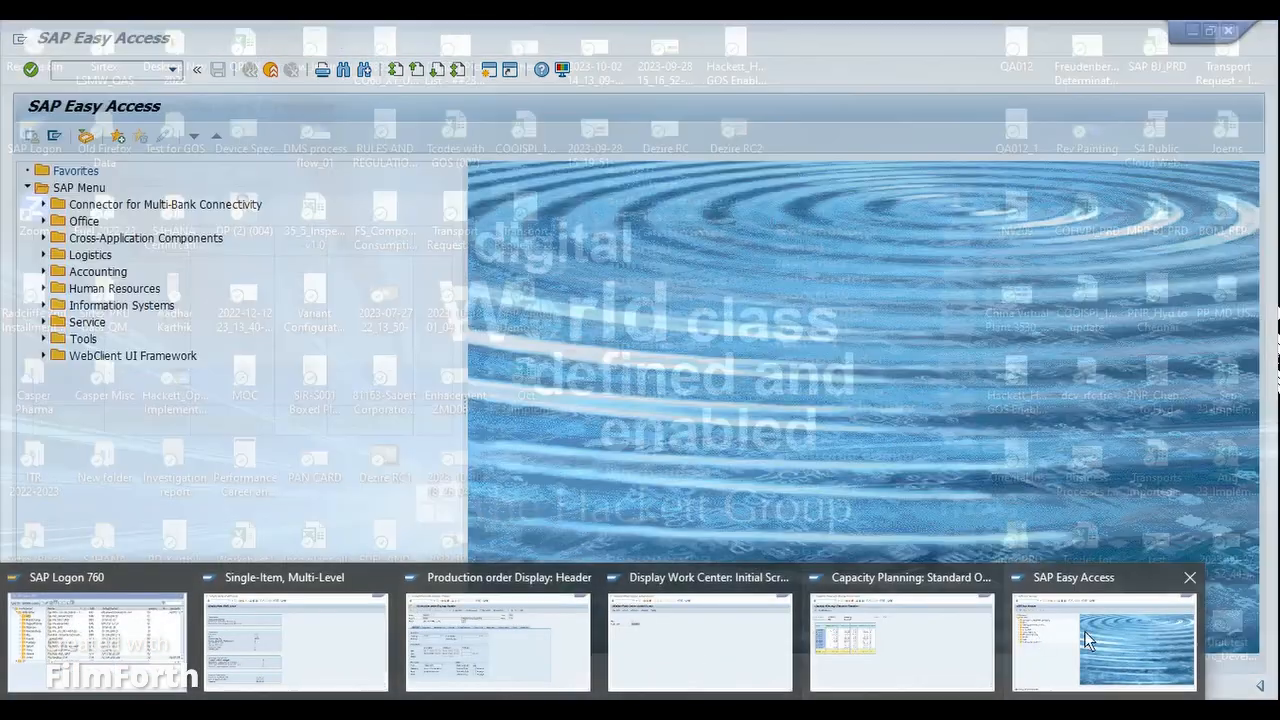
{"action": "left_click", "coordinate": [1084, 631]}
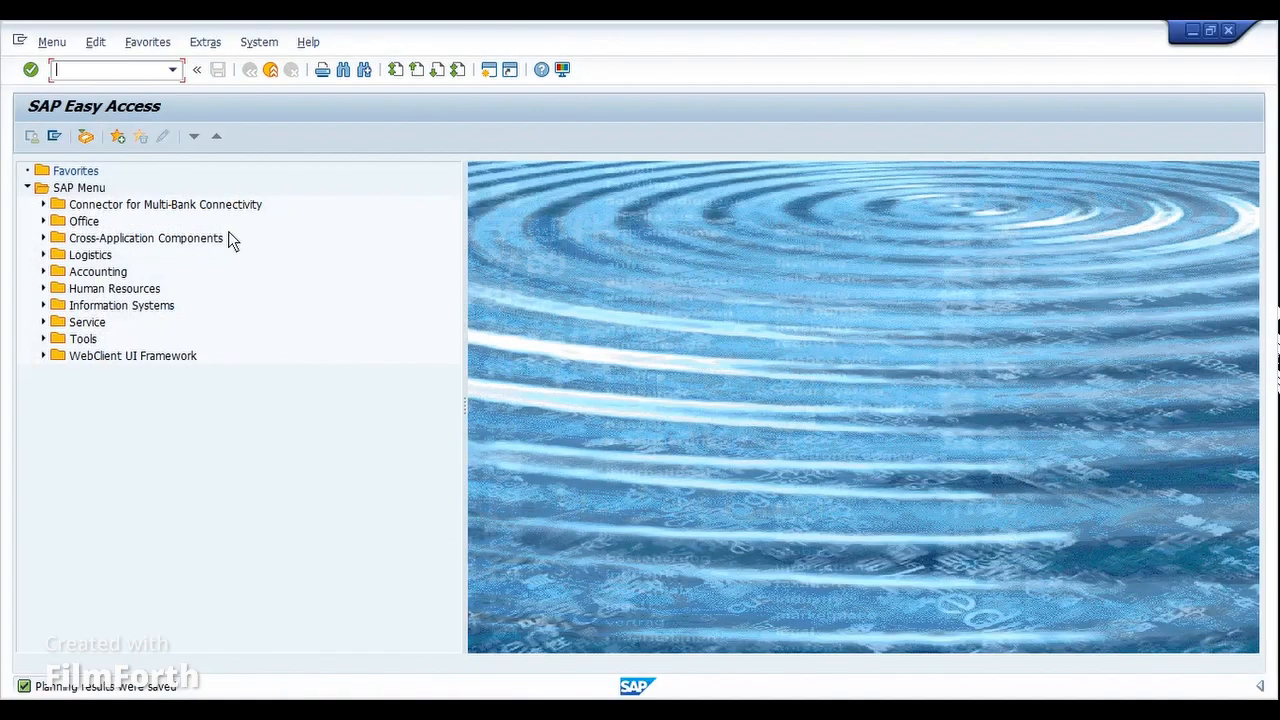
{"action": "type", "text": "cm25"}
{"action": "key", "text": "Return"}
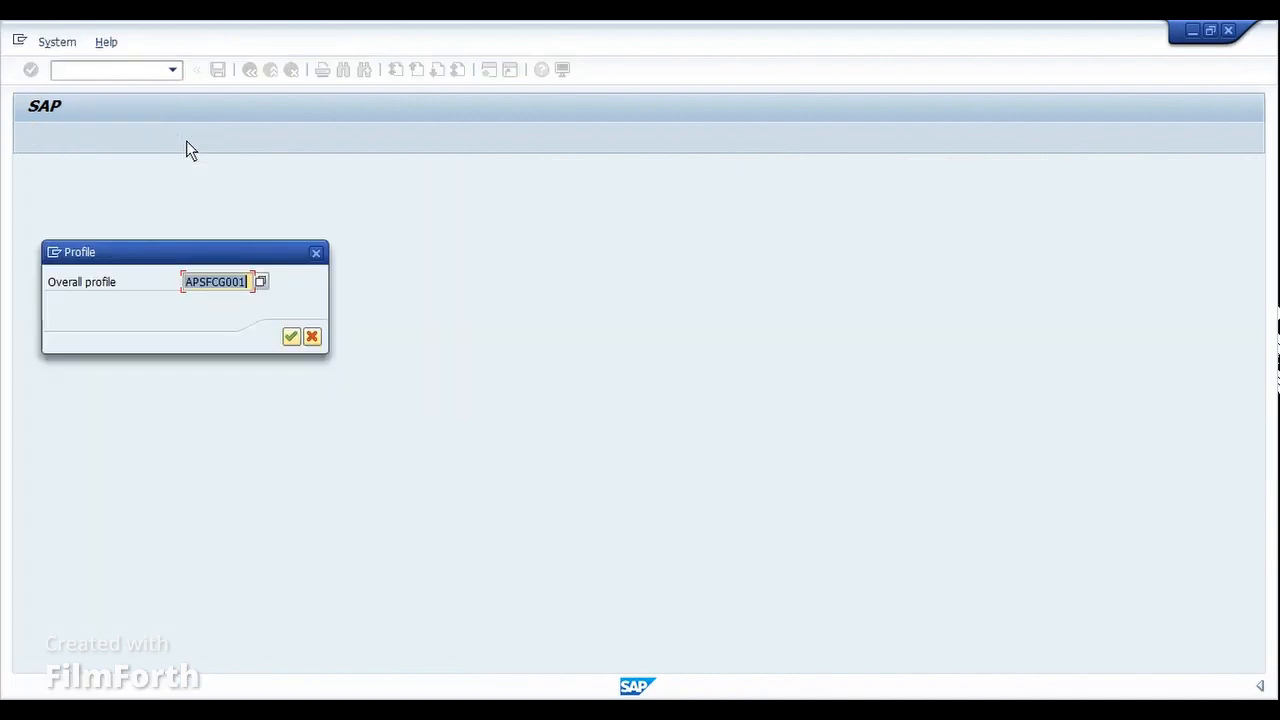
{"action": "key", "text": "Return"}
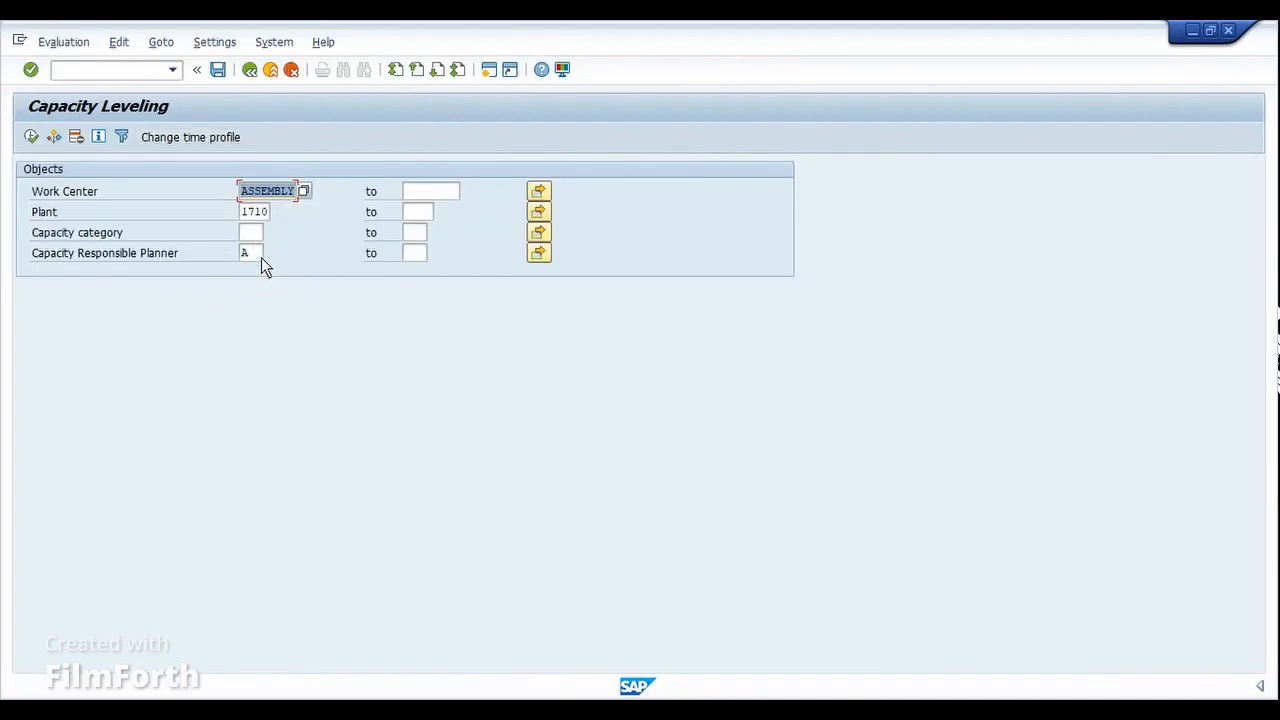
{"action": "left_click", "coordinate": [32, 137]}
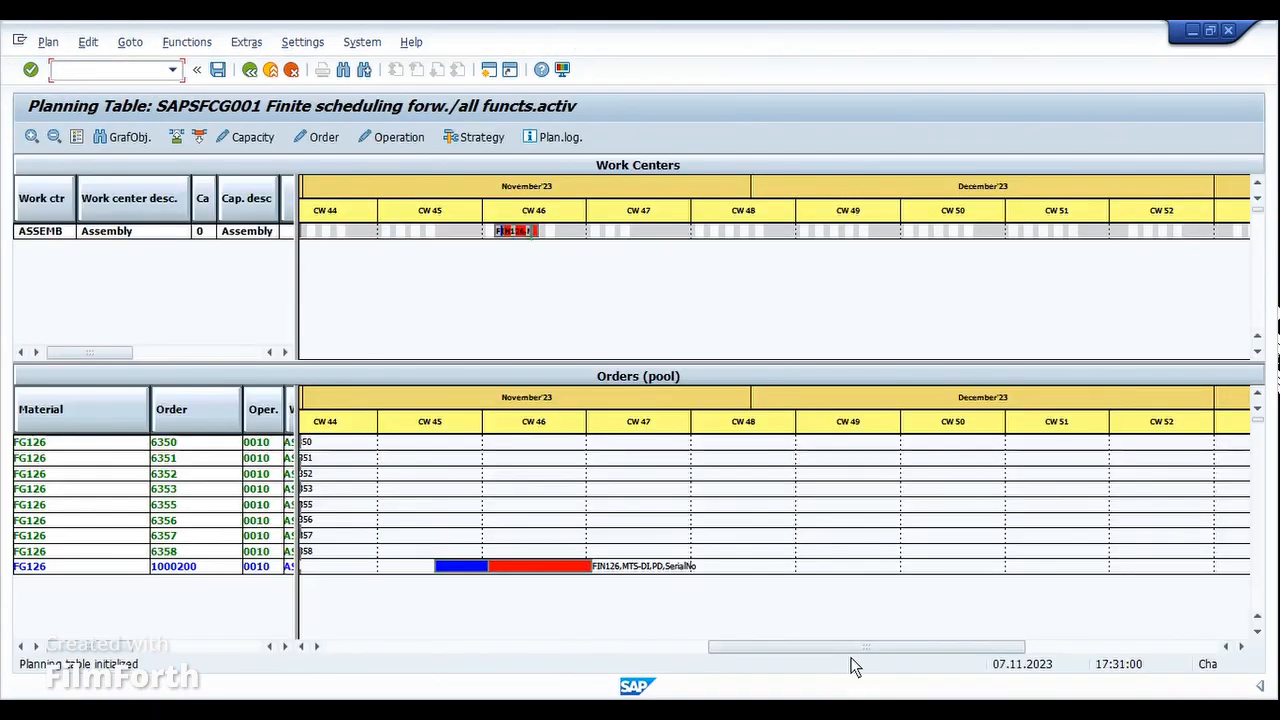
- Check the first three FG126 planned orders in the order pool, 6350, 6351 and 6352, against the week 44 timeline
{"action": "left_click_drag", "start_coordinate": [840, 650], "coordinate": [739, 649]}
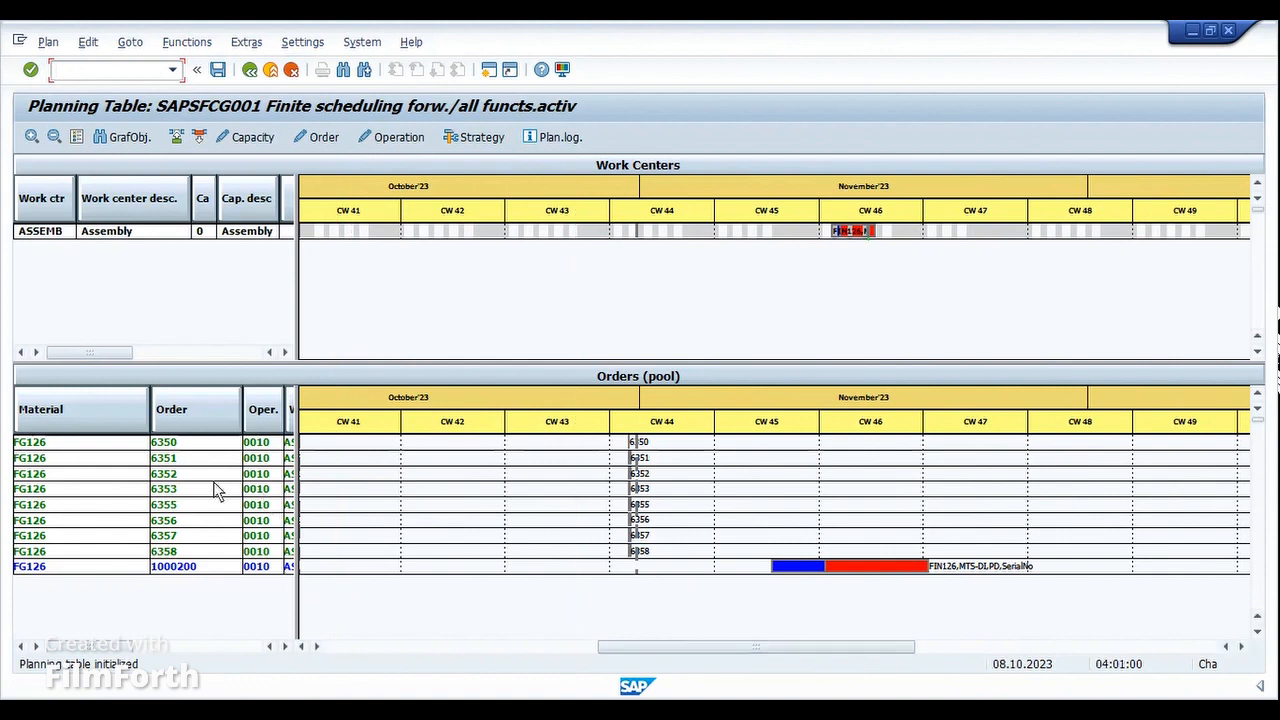
{"action": "left_click", "coordinate": [174, 449]}
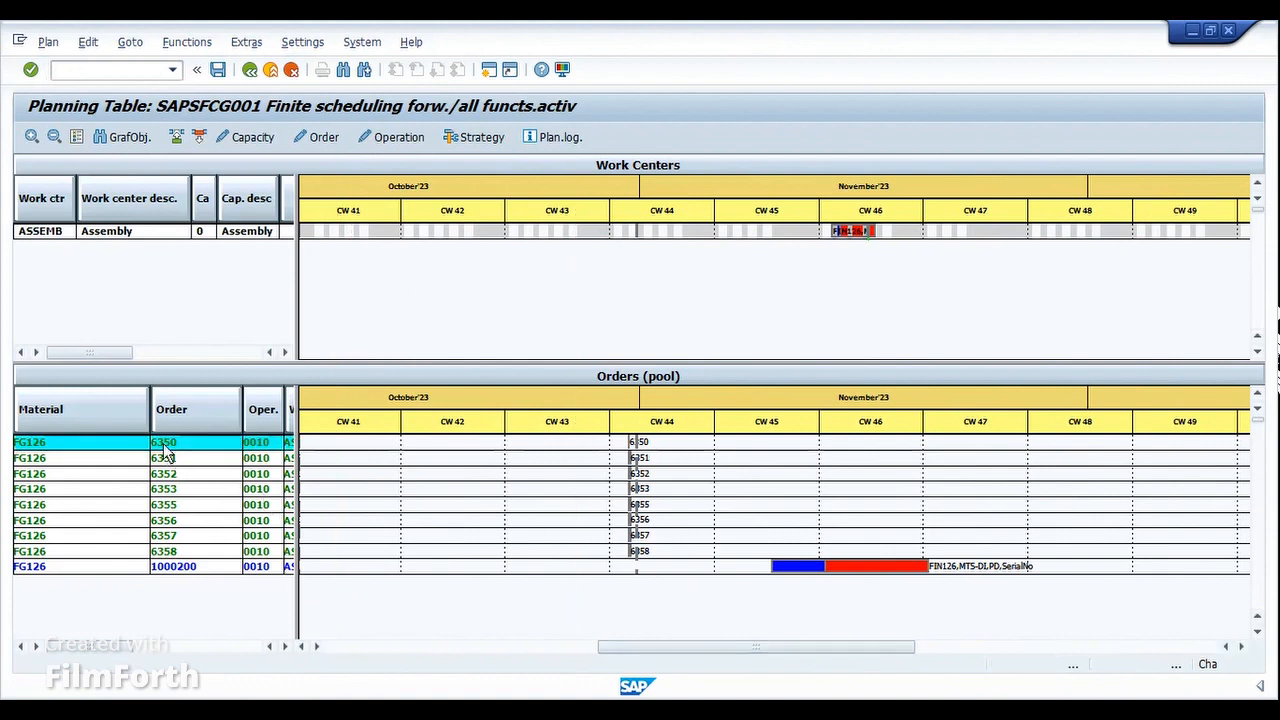
{"action": "left_click", "coordinate": [180, 457]}
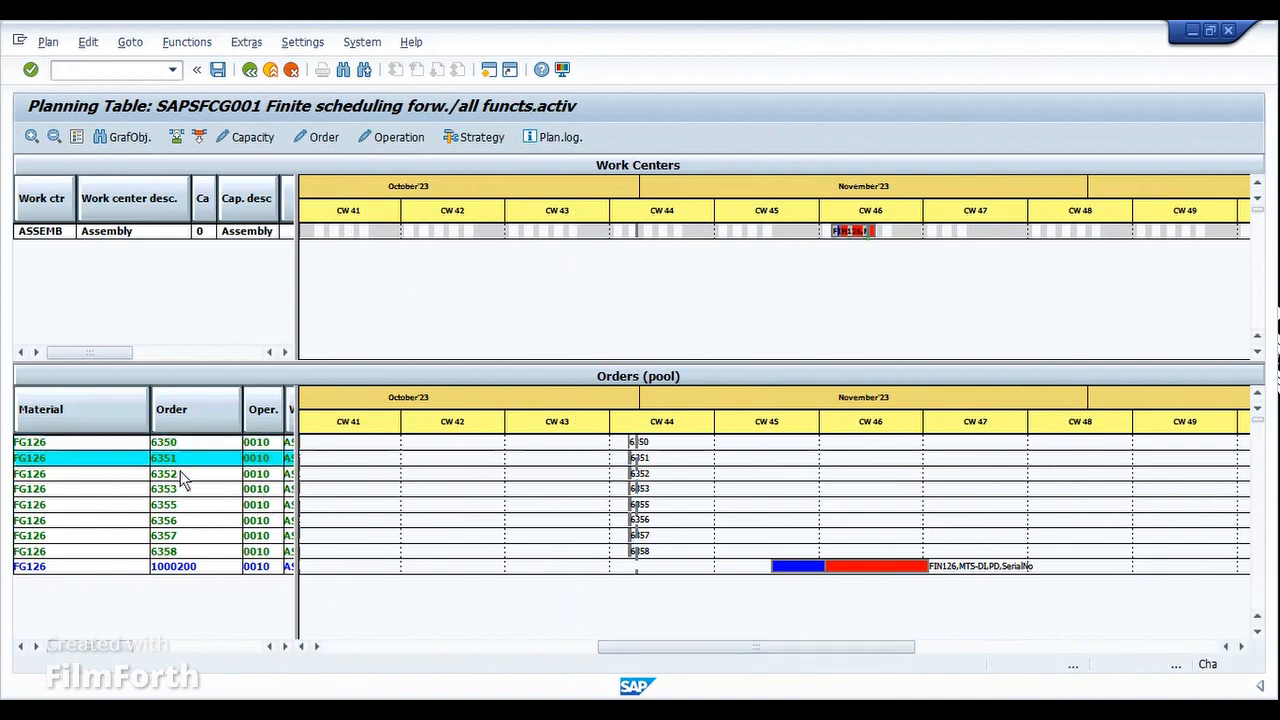
{"action": "left_click", "coordinate": [178, 472]}
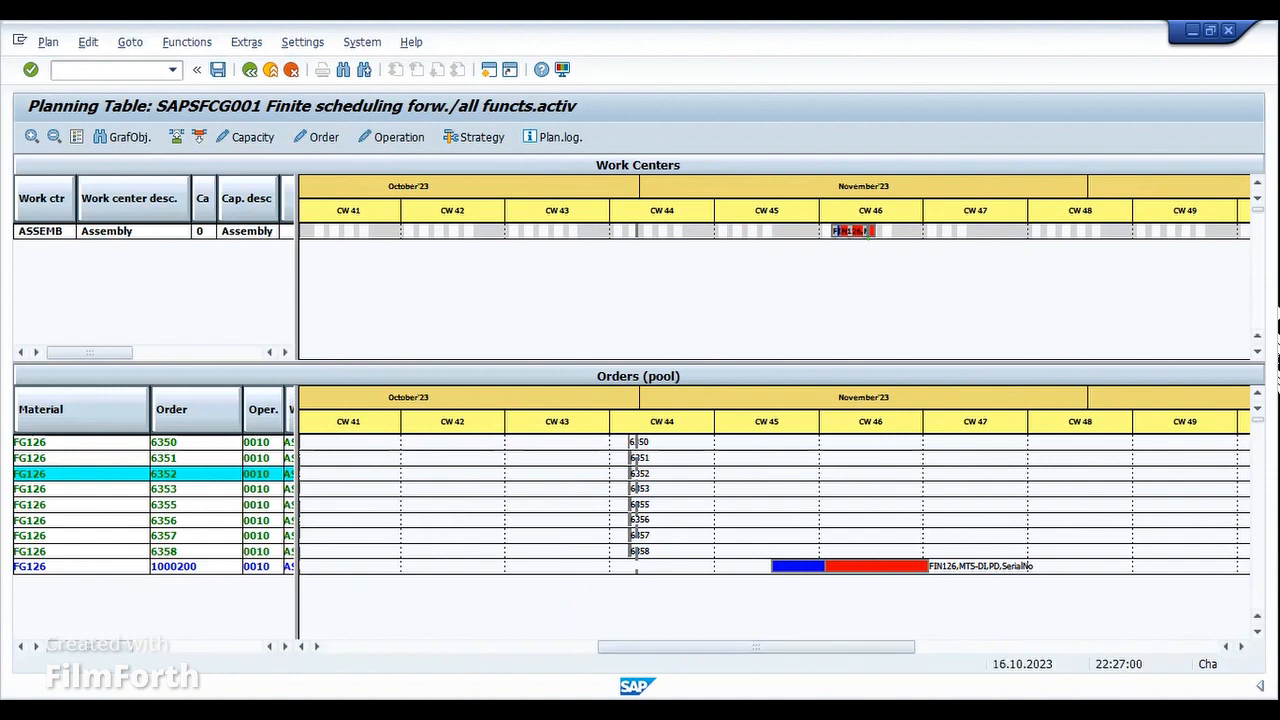
- Switch to the production order display, go back to FG126's stock/requirements list and refresh it
{"action": "left_click", "coordinate": [513, 642]}
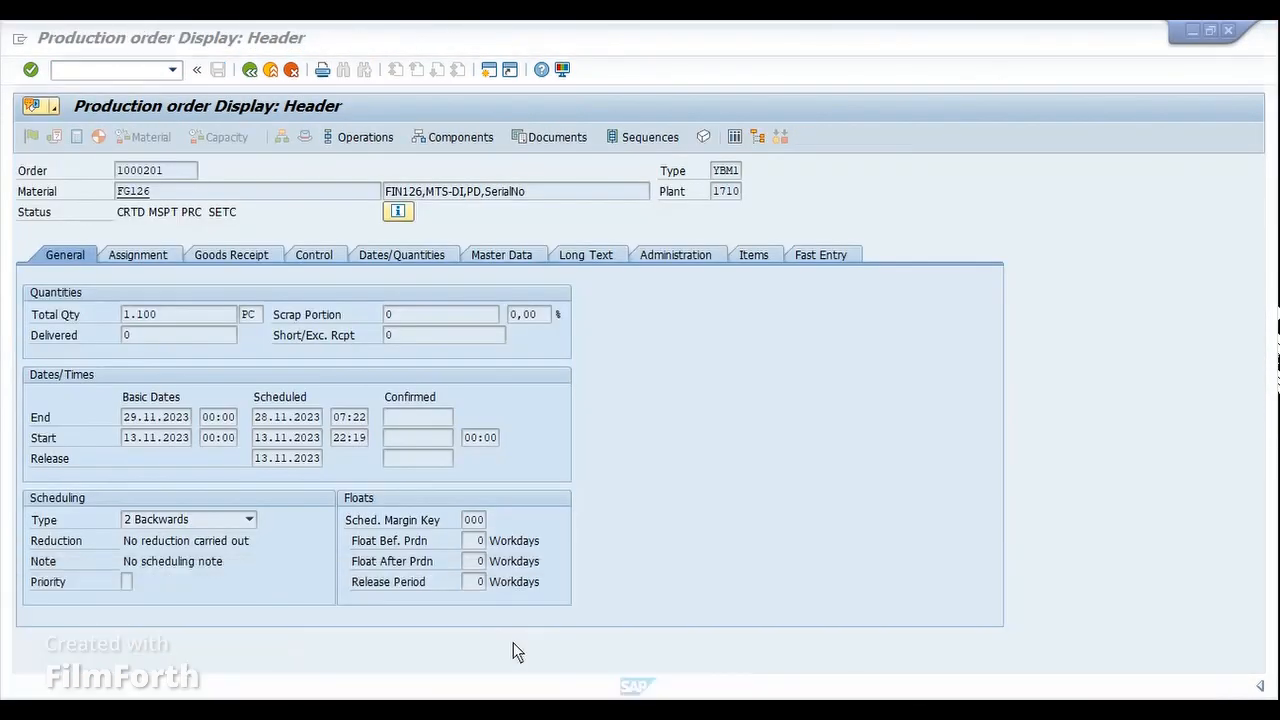
{"action": "left_click", "coordinate": [250, 69]}
{"action": "left_click", "coordinate": [198, 140]}
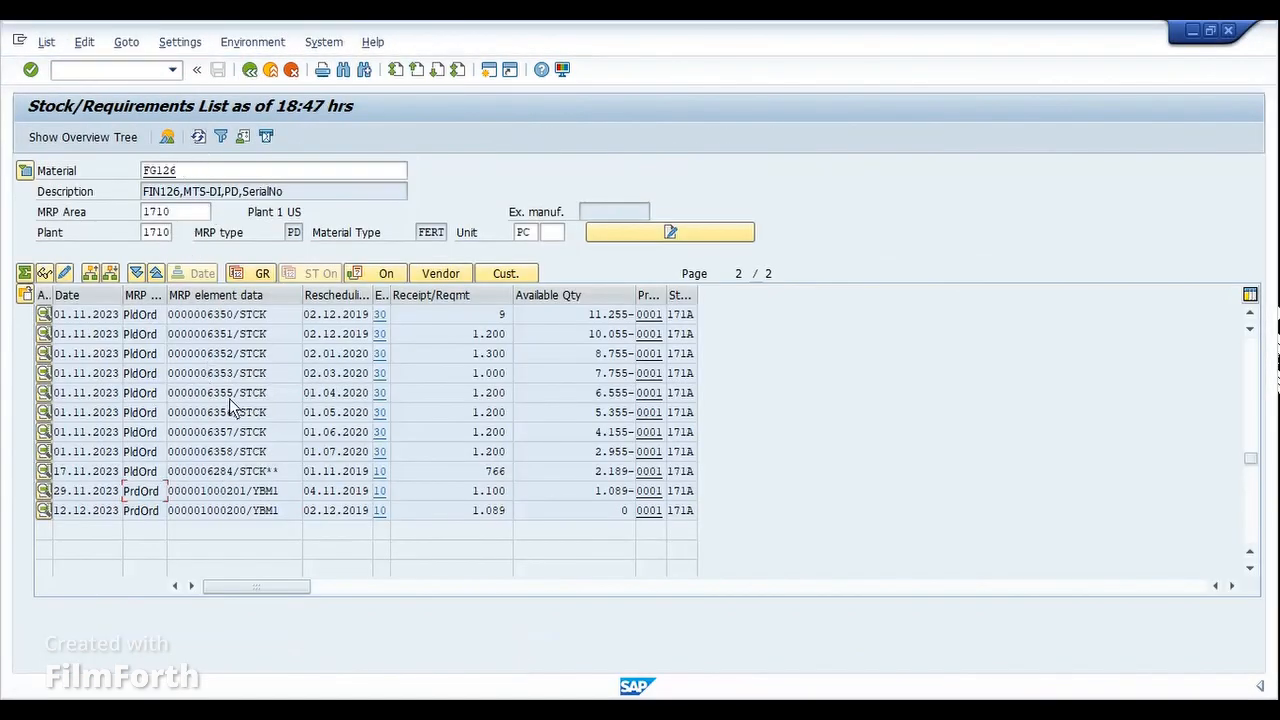
- Locate planned order 6350 in FG126's stock/requirements list and in the planning table's order pool, widening the order columns
{"action": "left_click", "coordinate": [232, 395]}
{"action": "left_click_drag", "start_coordinate": [236, 317], "coordinate": [196, 316]}
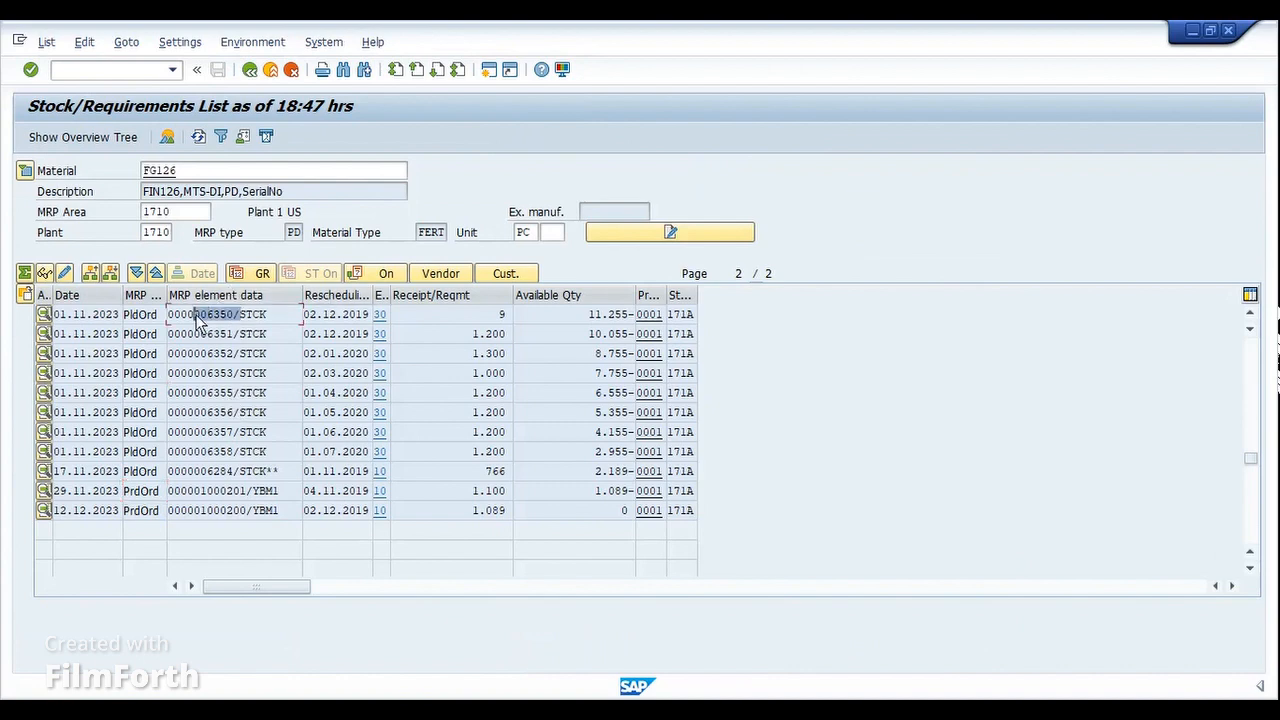
{"action": "left_click", "coordinate": [196, 316]}
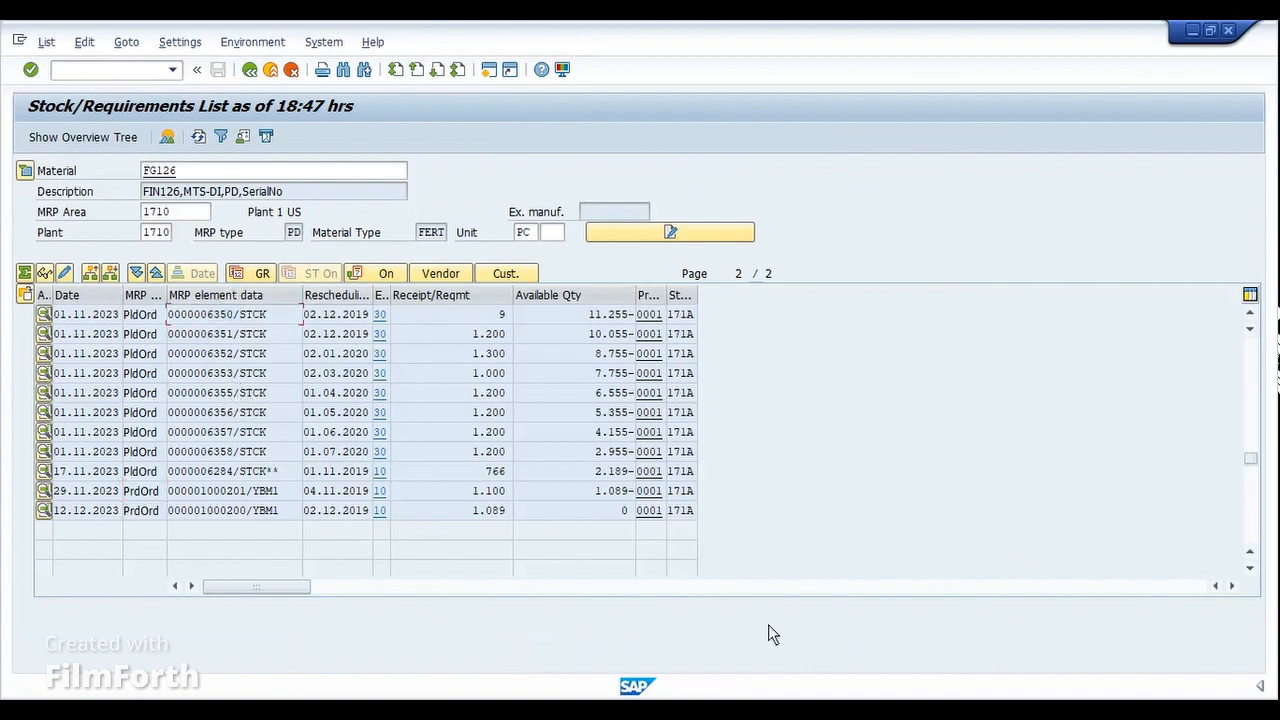
{"action": "left_click", "coordinate": [1108, 647]}
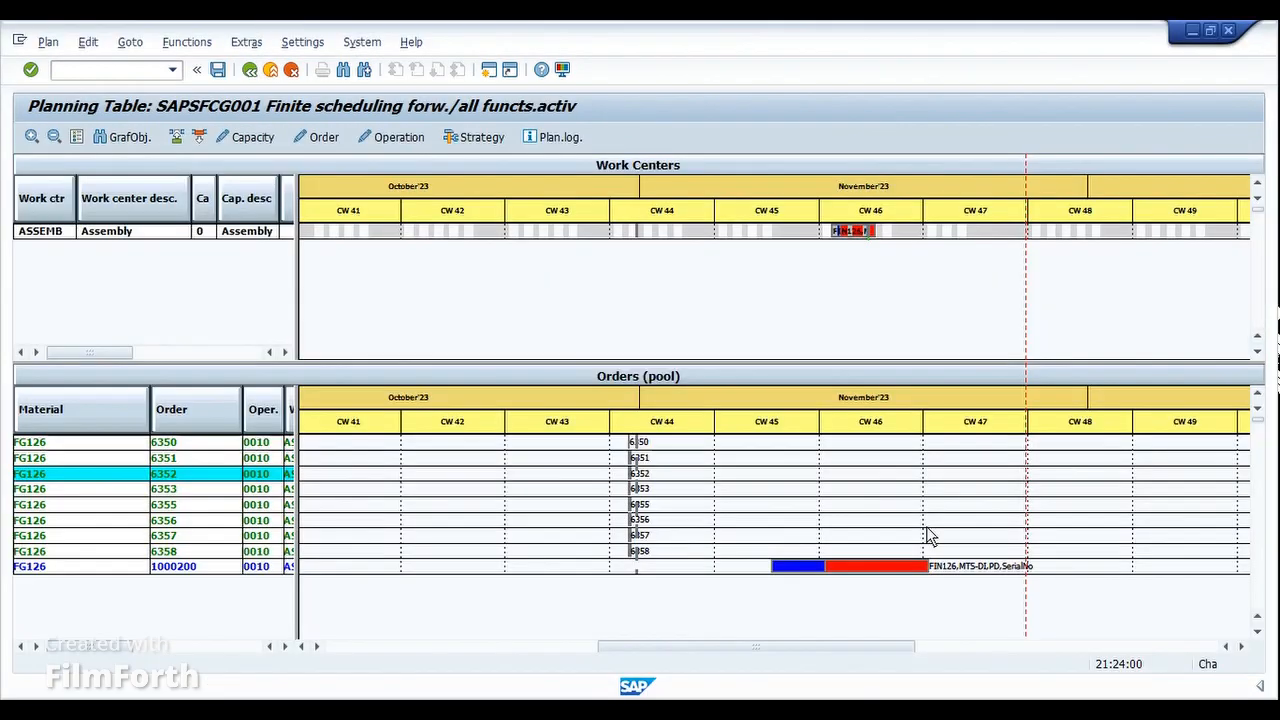
{"action": "left_click", "coordinate": [172, 458]}
{"action": "left_click", "coordinate": [122, 446]}
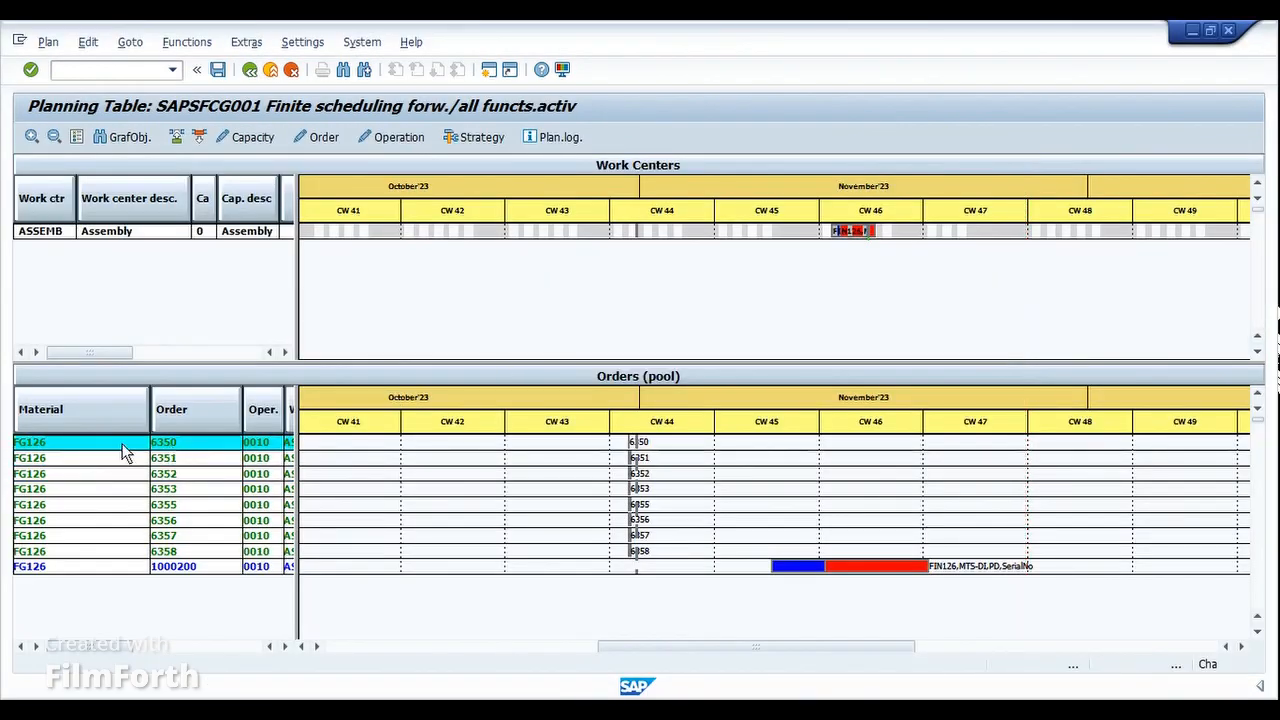
{"action": "left_click_drag", "start_coordinate": [296, 432], "coordinate": [389, 436]}
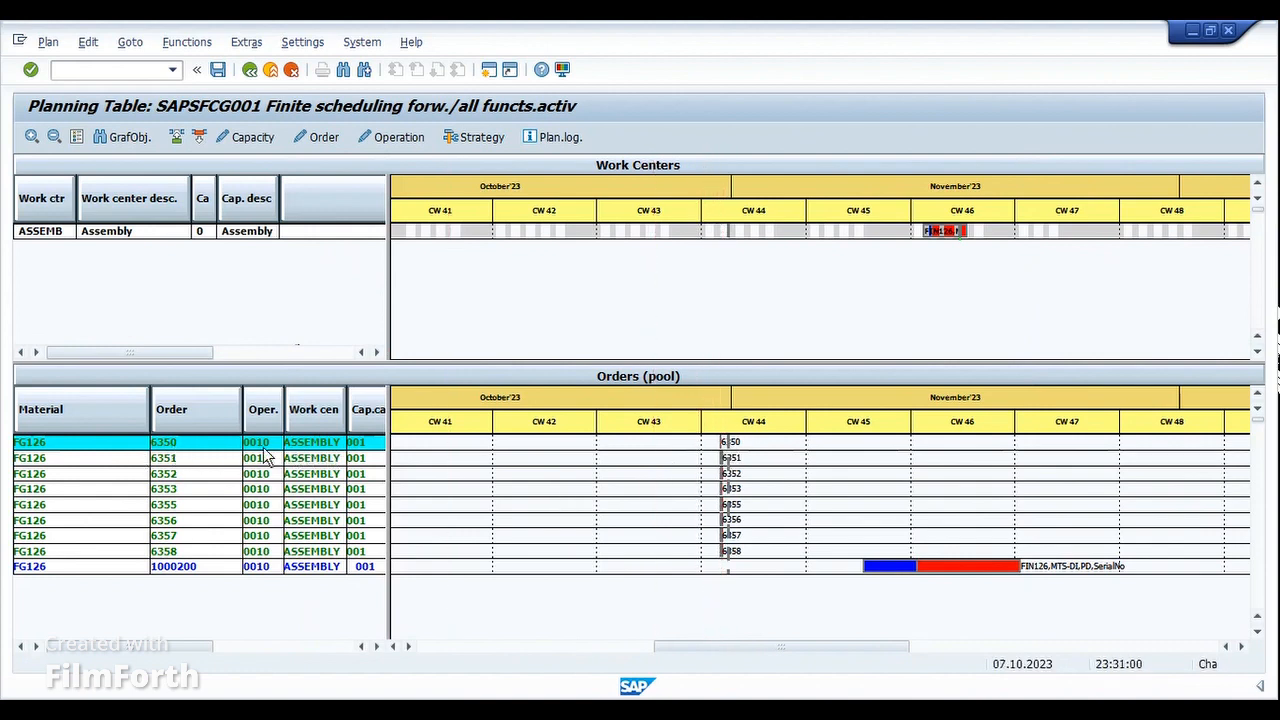
{"action": "left_click", "coordinate": [727, 446]}
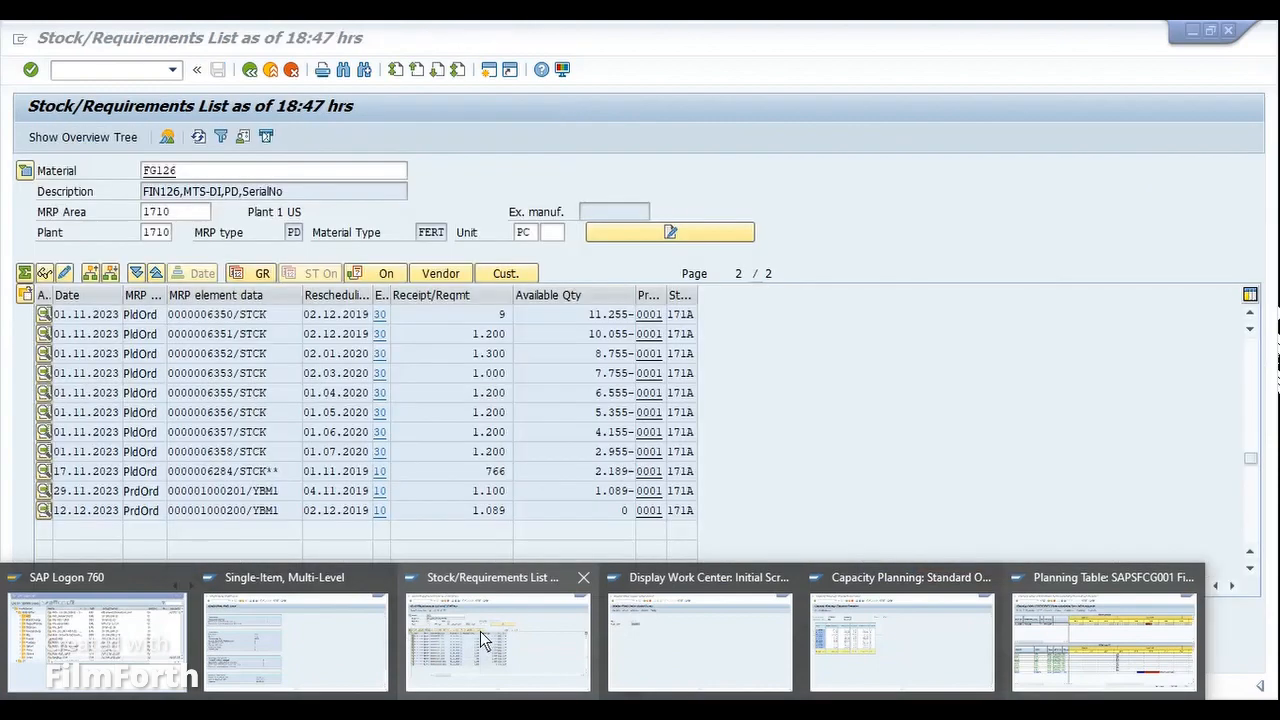
- Display planned order 6350 from the stock/requirements list and check the detailed scheduling dates of operation 0010
{"action": "left_click", "coordinate": [483, 640]}
{"action": "double_click", "coordinate": [182, 318]}
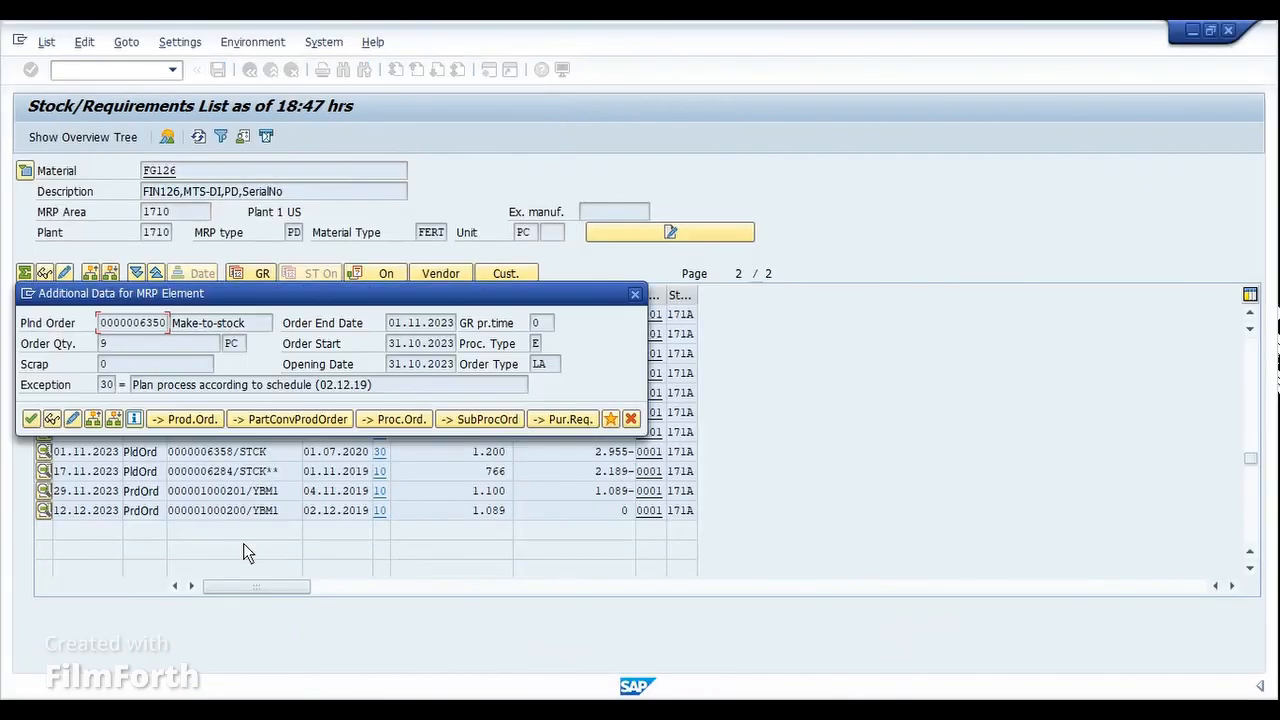
{"action": "left_click", "coordinate": [52, 419]}
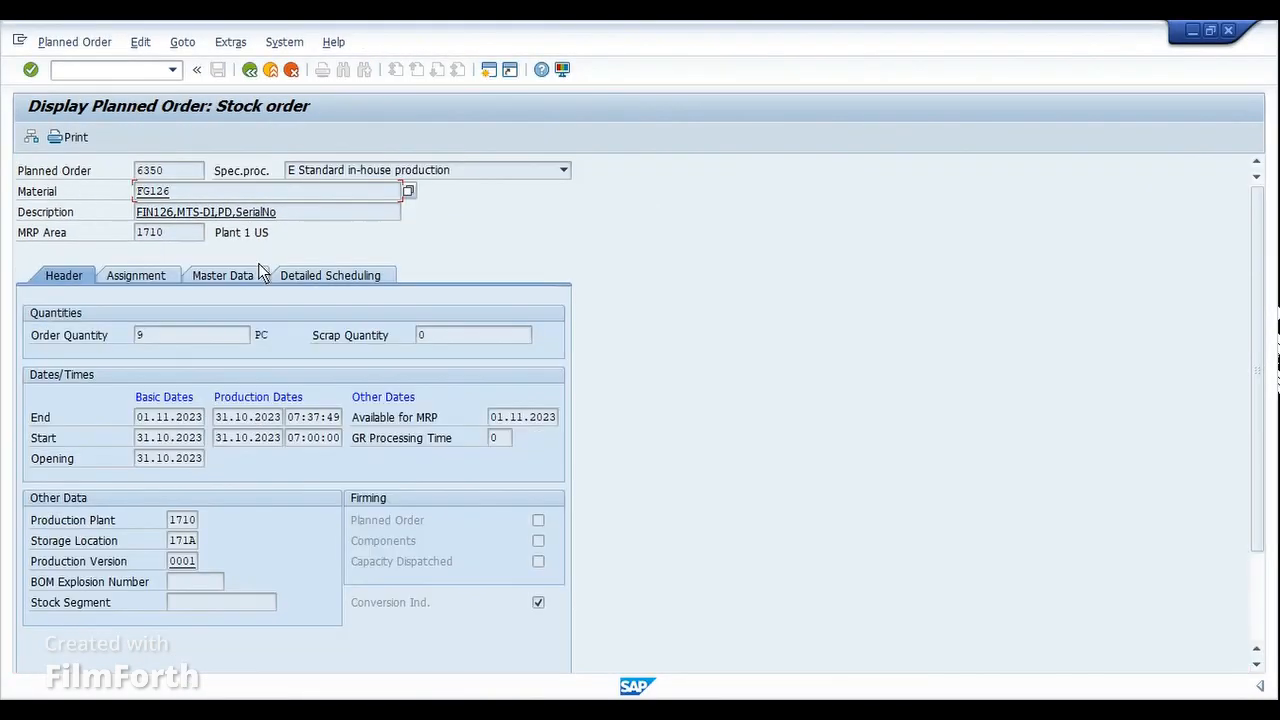
{"action": "left_click", "coordinate": [305, 277]}
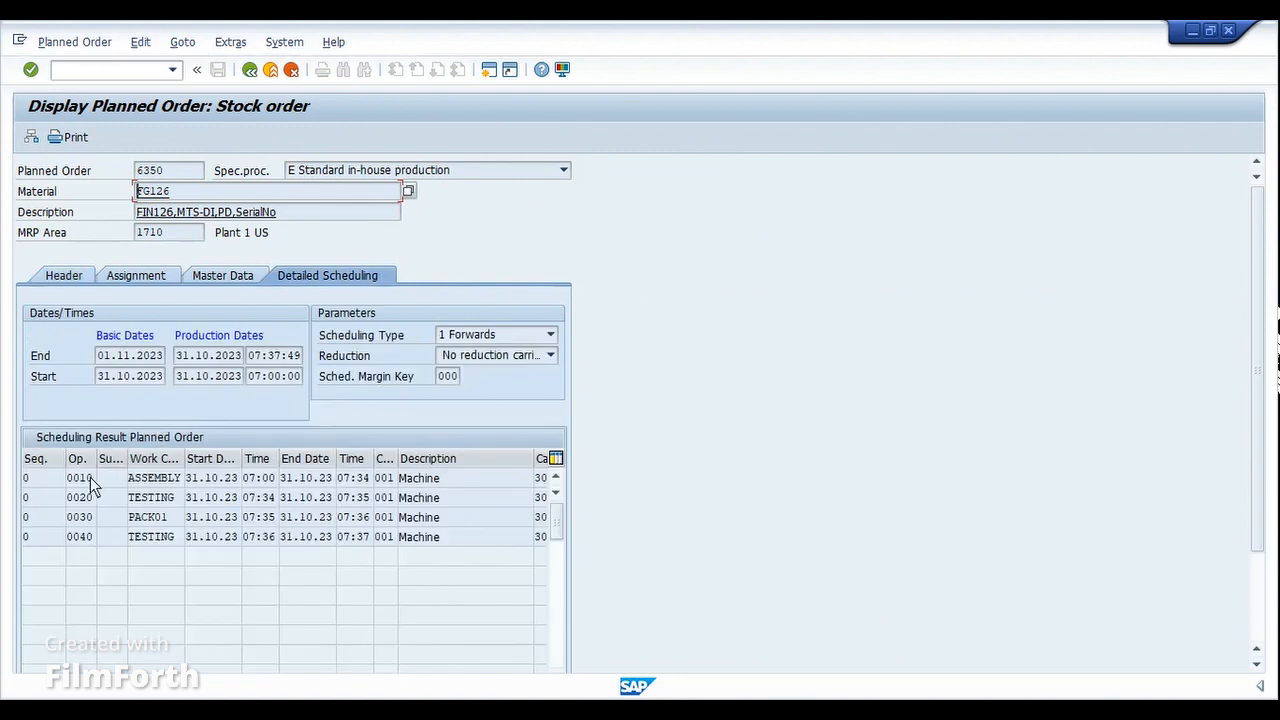
{"action": "left_click", "coordinate": [190, 480]}
- Return to the planning table, dispatch order 6350 to work center ASSEMBLY and check its position in week 44
{"action": "left_click", "coordinate": [1130, 630]}
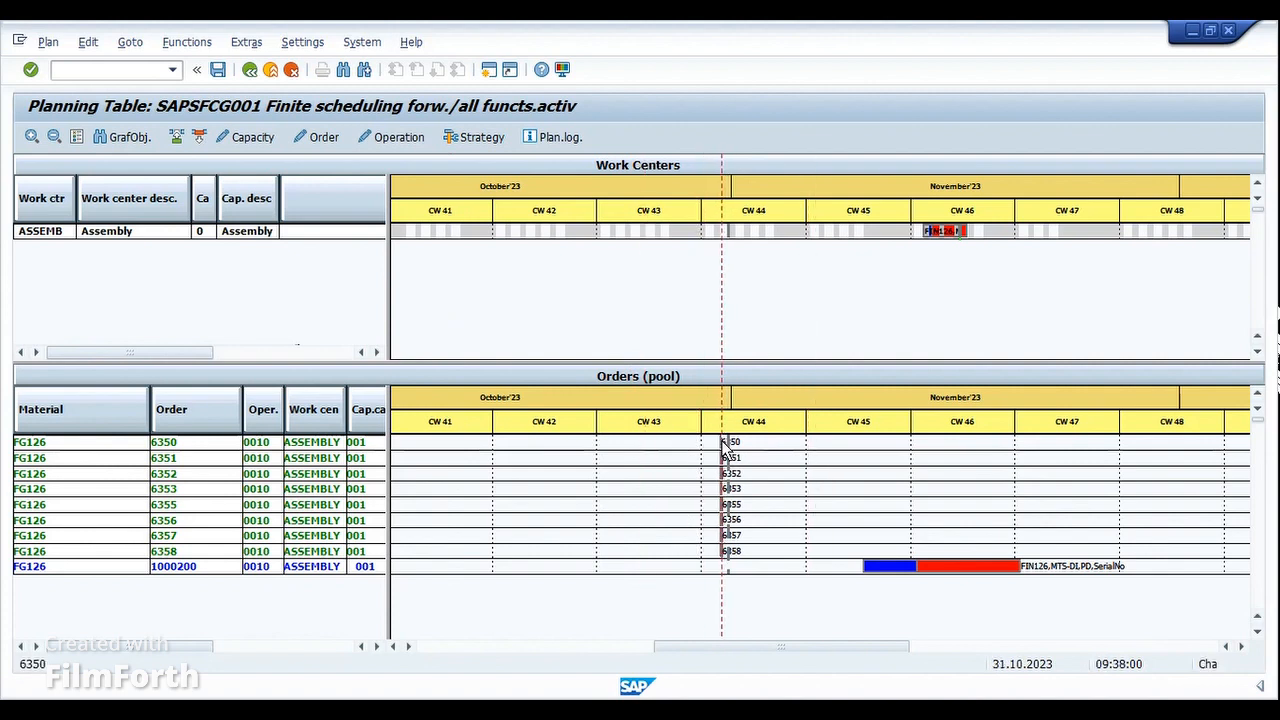
{"action": "left_click", "coordinate": [177, 140]}
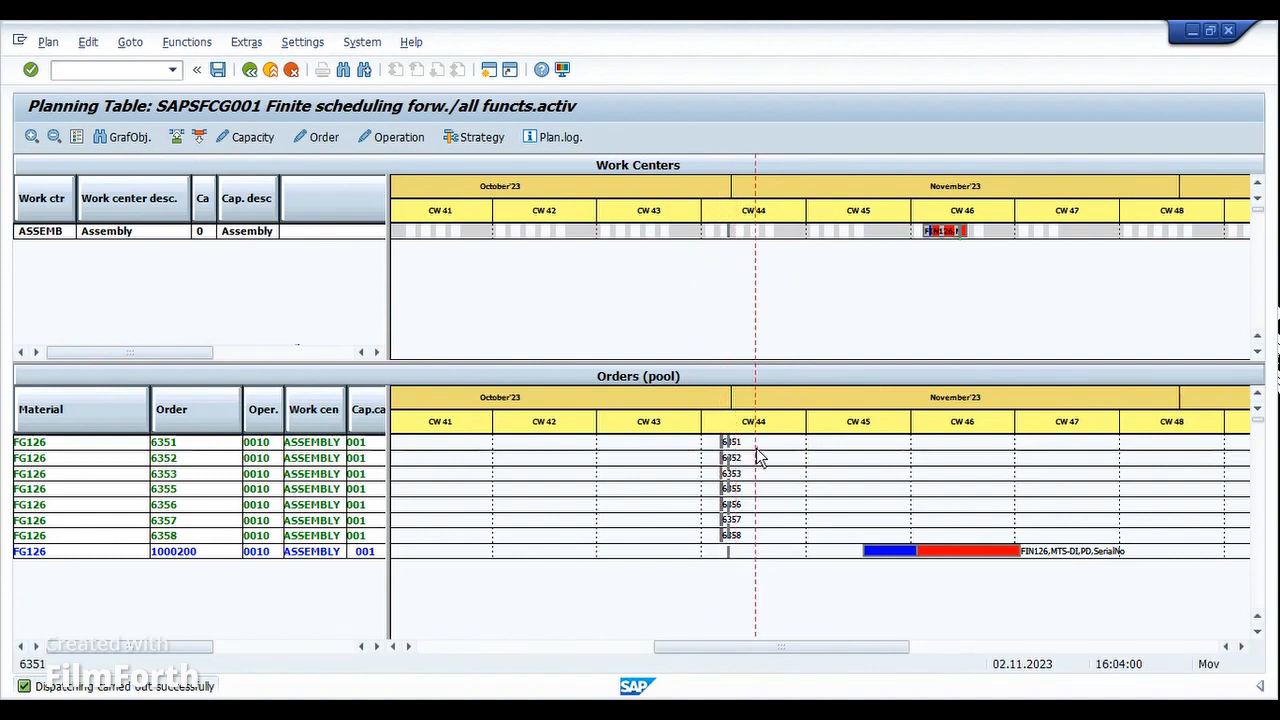
{"action": "left_click_drag", "start_coordinate": [752, 254], "coordinate": [737, 234]}
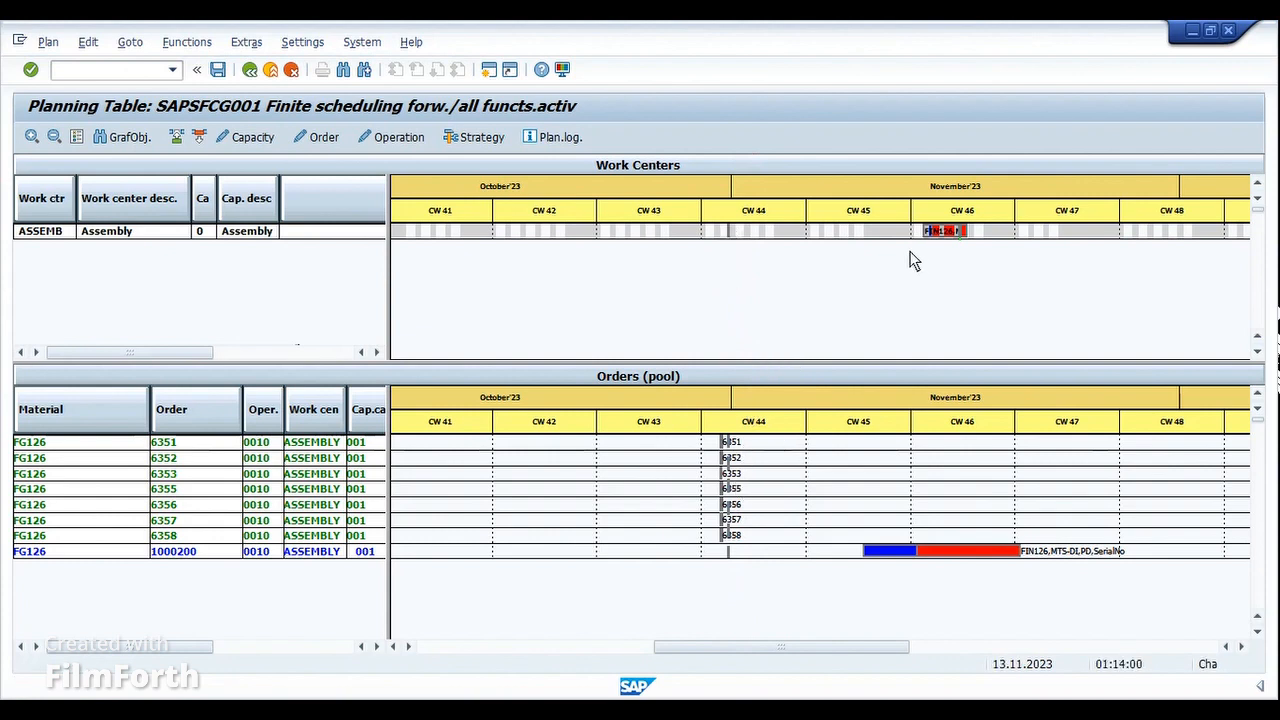
- Enlarge the planning table around weeks 44 to 46 and dispatch order 6351 to work center ASSEMBLY
{"action": "left_click", "coordinate": [36, 140]}
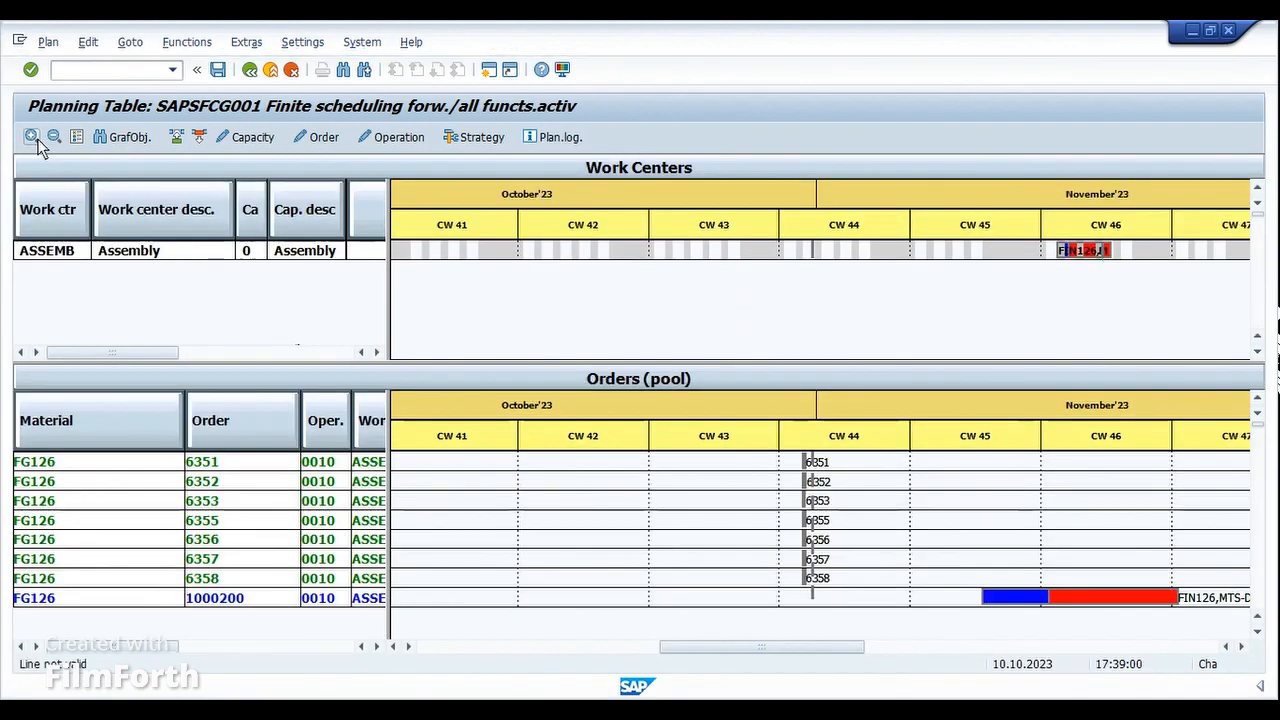
{"action": "left_click", "coordinate": [36, 141]}
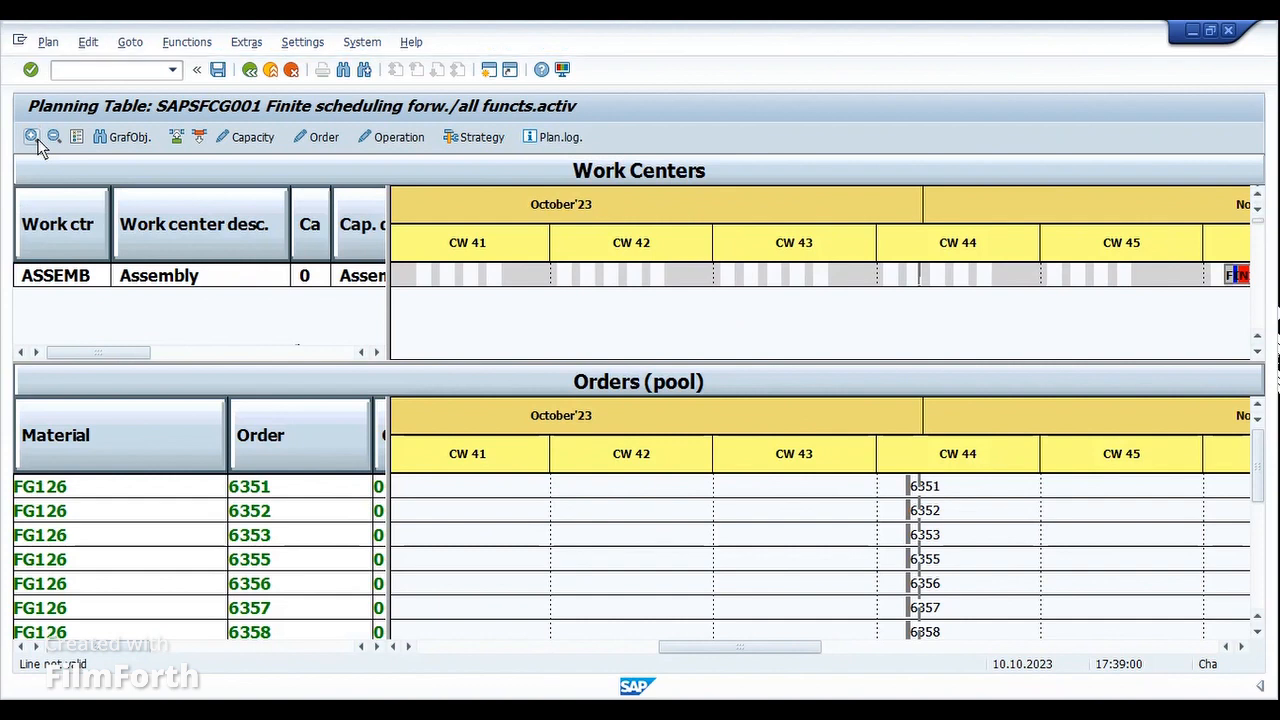
{"action": "left_click", "coordinate": [36, 141]}
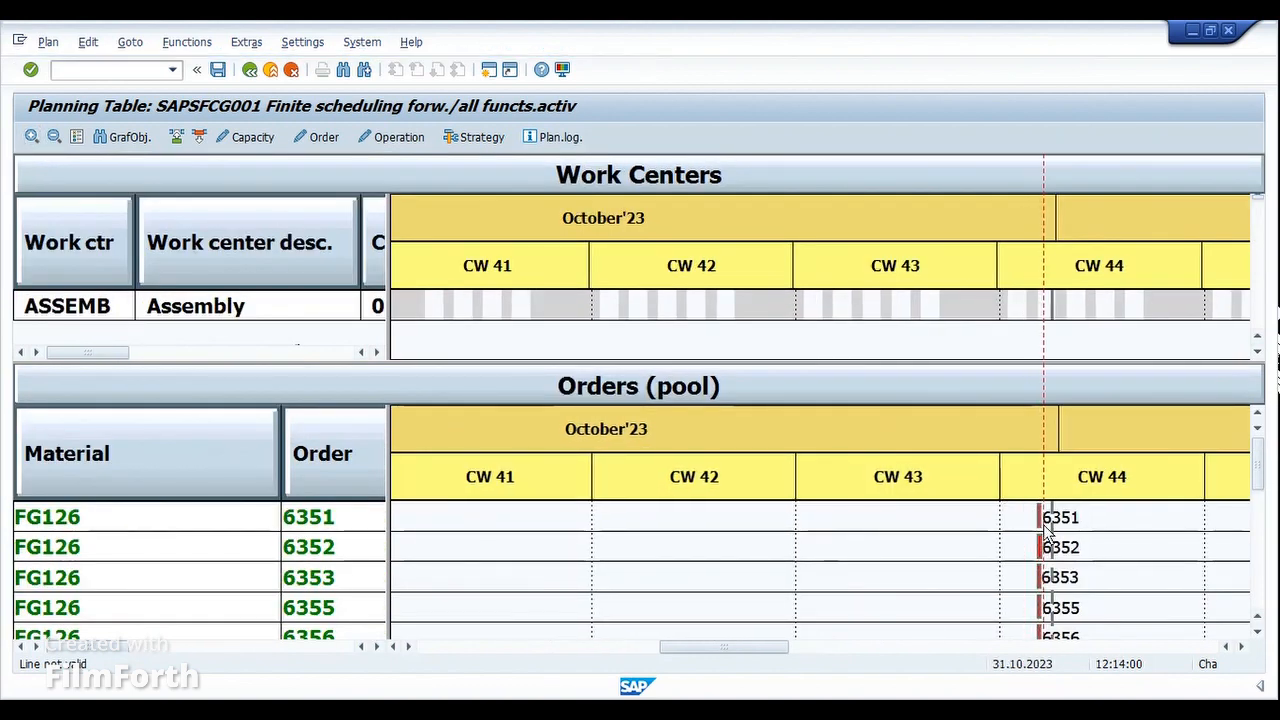
{"action": "left_click", "coordinate": [333, 515]}
{"action": "scroll", "coordinate": [322, 558], "scroll_direction": "down", "scroll_amount": 2}
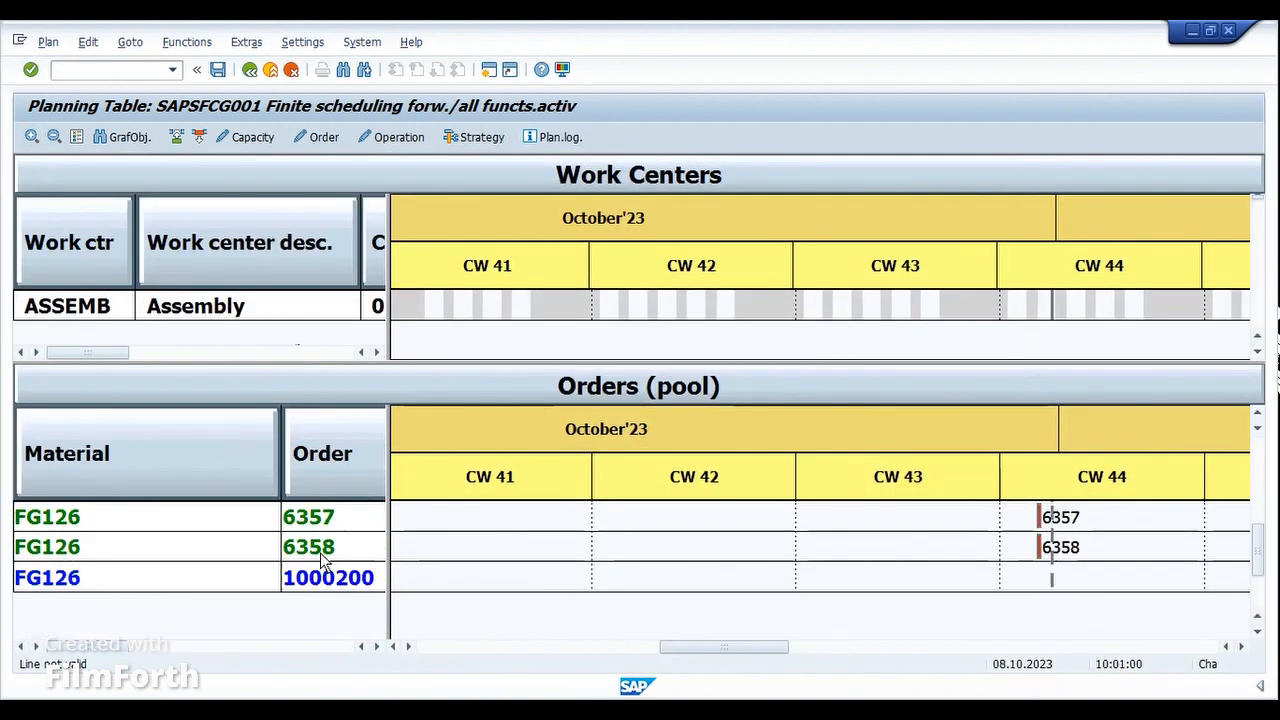
{"action": "scroll", "coordinate": [322, 558], "scroll_direction": "up", "scroll_amount": 2}
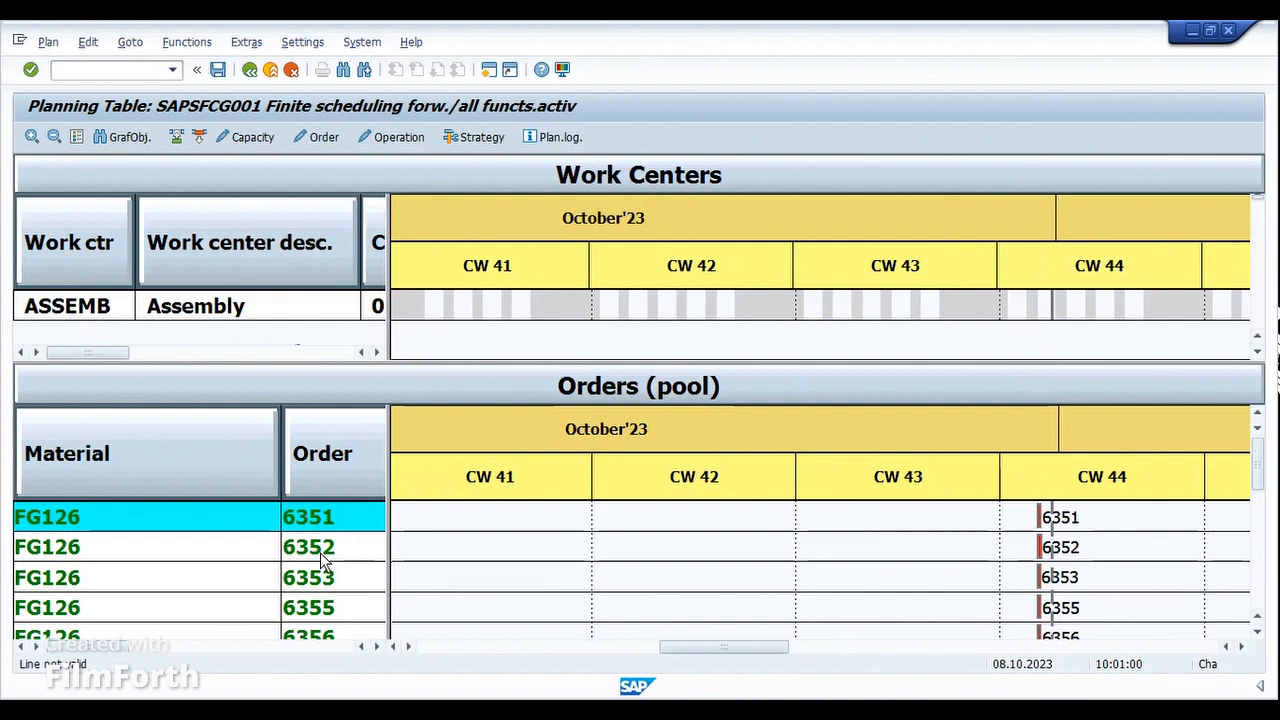
{"action": "left_click", "coordinate": [1055, 306]}
{"action": "left_click_drag", "start_coordinate": [753, 641], "coordinate": [811, 655]}
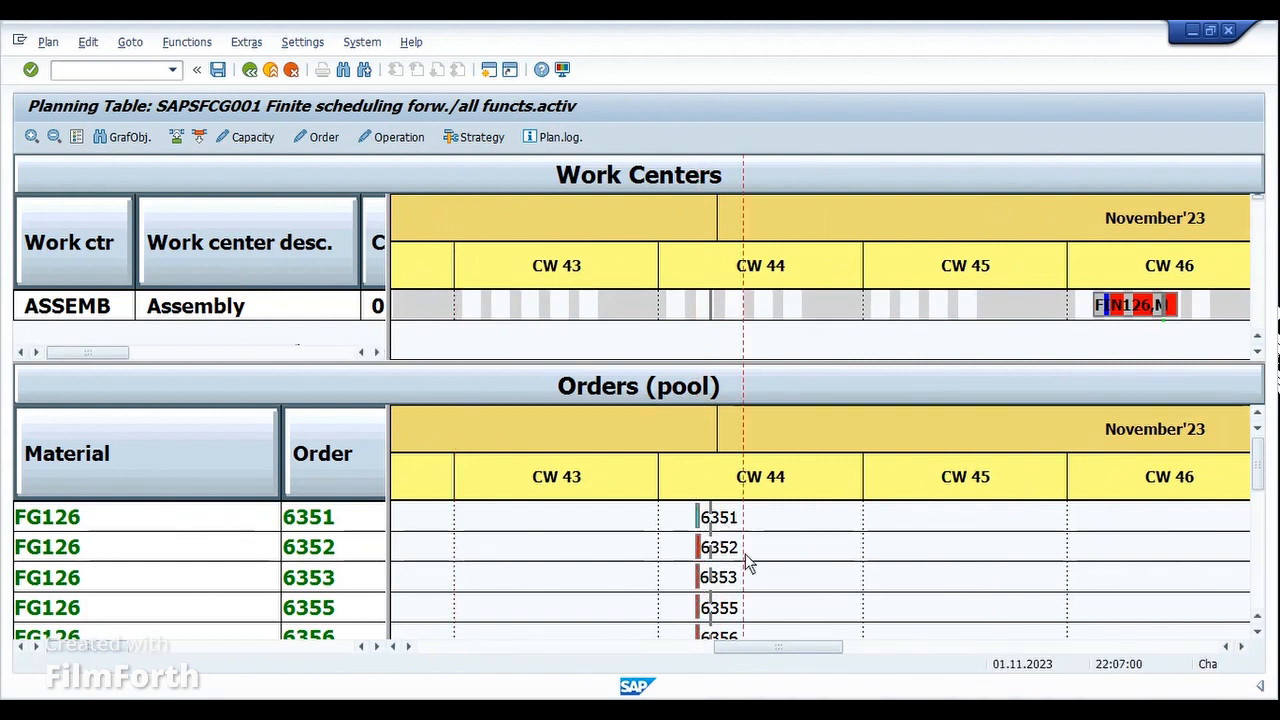
{"action": "left_click", "coordinate": [177, 137]}
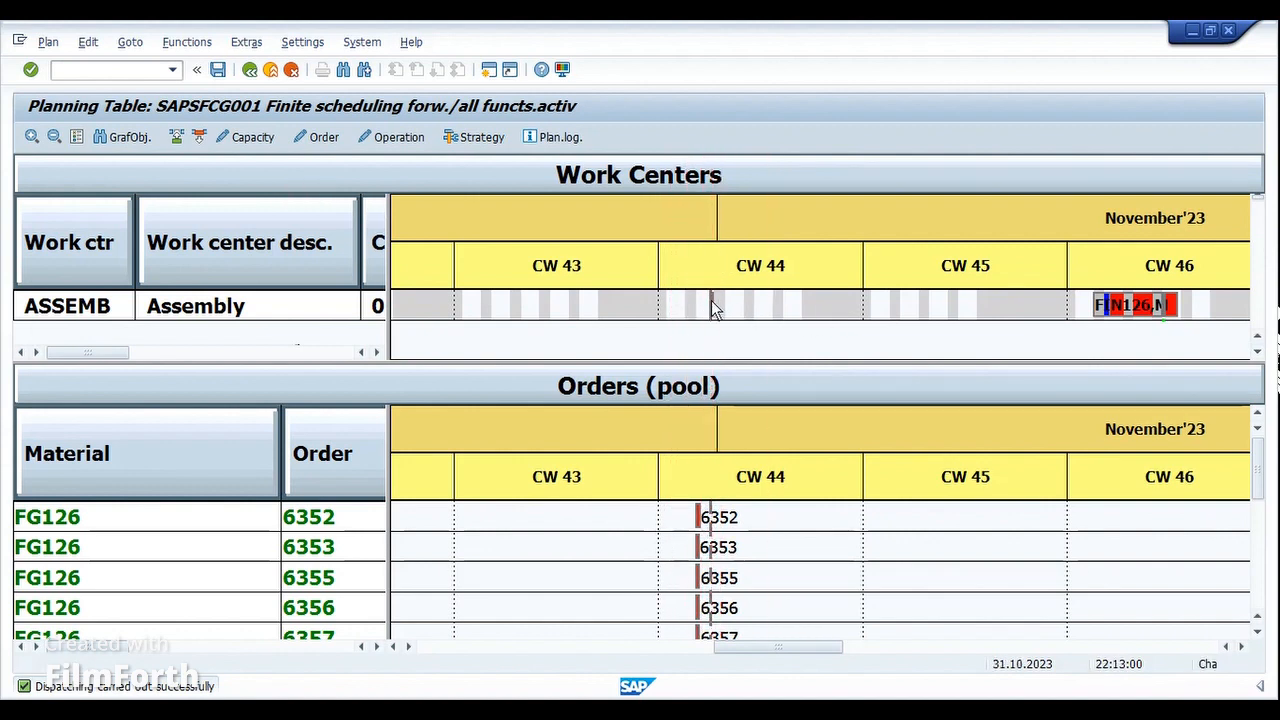
- Inspect the newly dispatched operation in week 45 and list all planning log messages for order 6351
{"action": "left_click", "coordinate": [32, 138]}
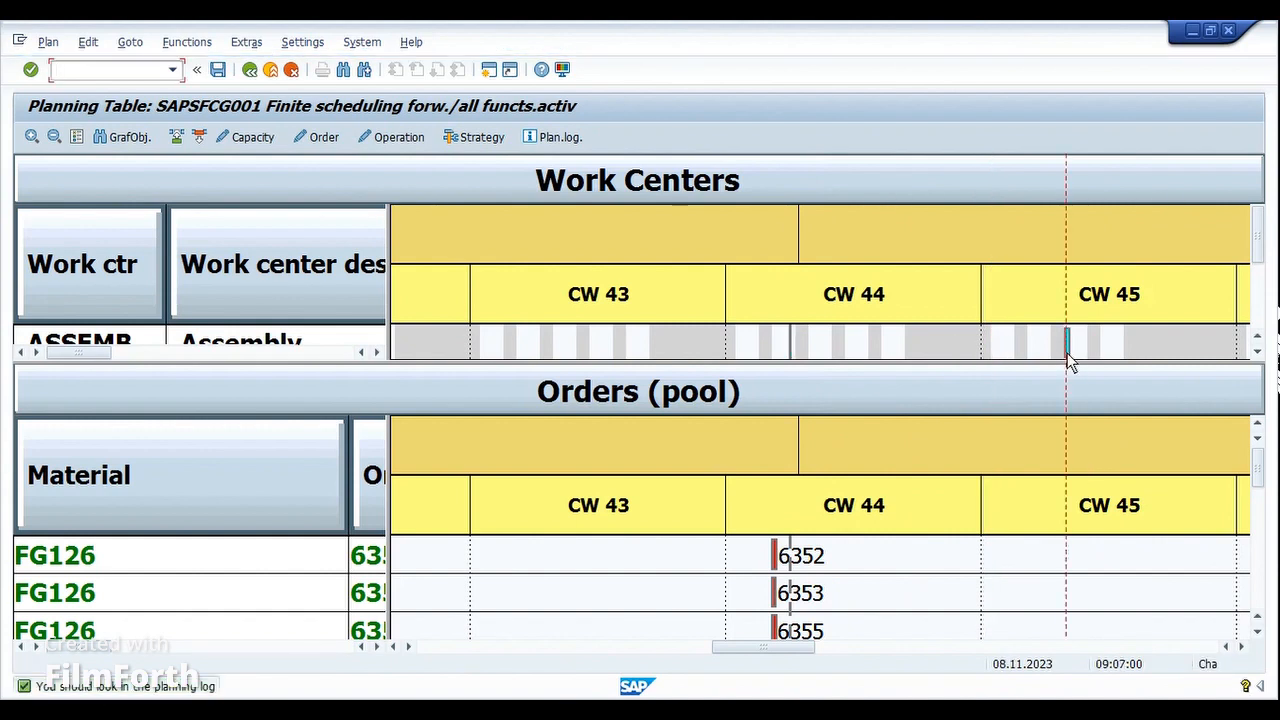
{"action": "left_click", "coordinate": [561, 141]}
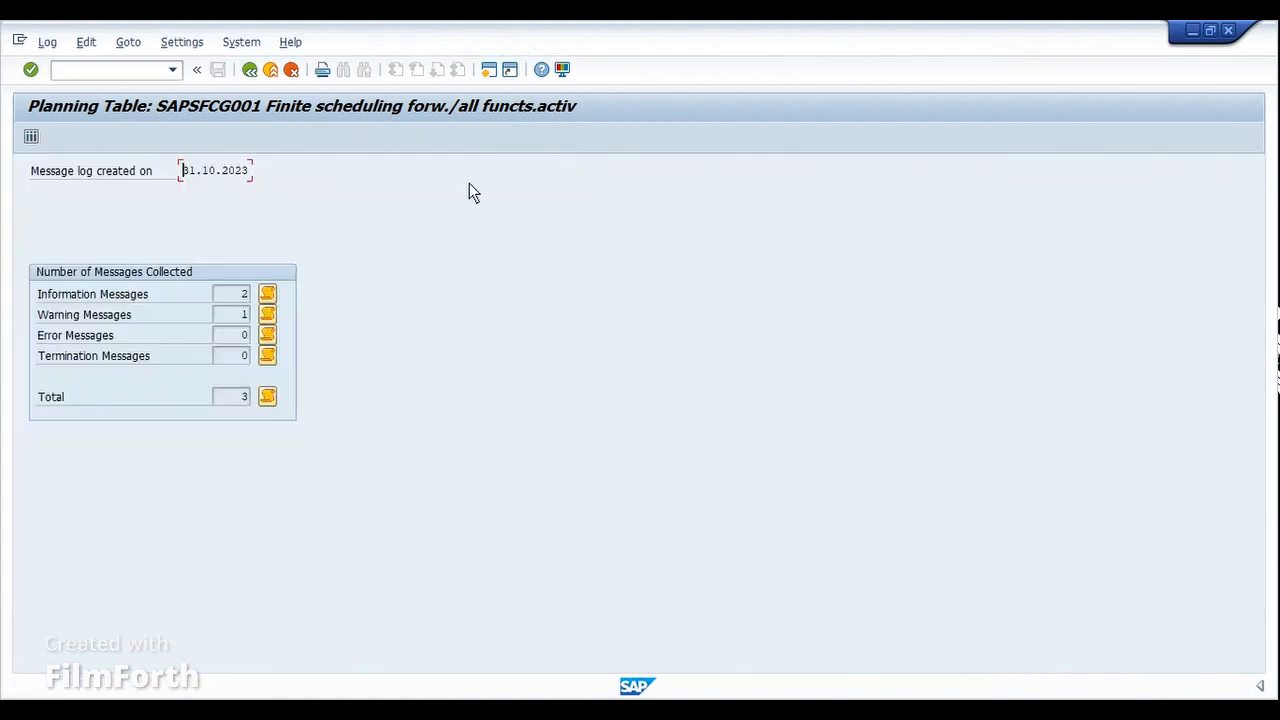
{"action": "left_click", "coordinate": [268, 397]}
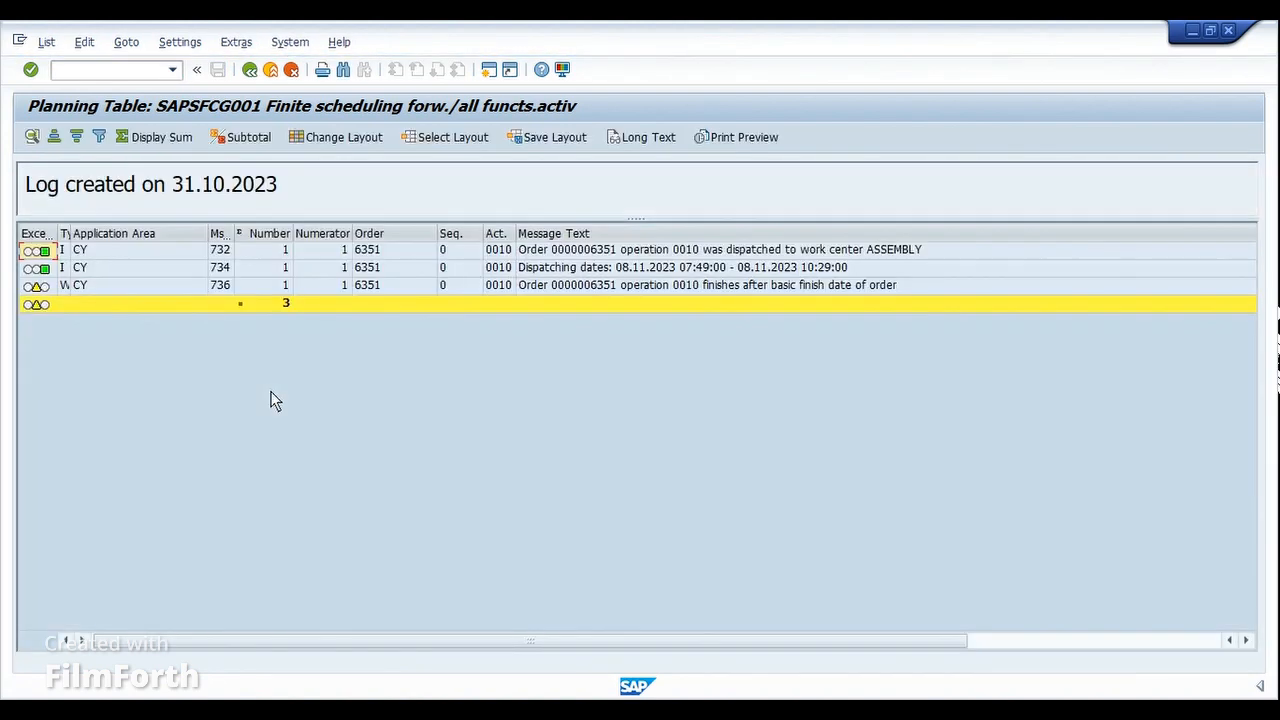
{"action": "left_click", "coordinate": [403, 252]}
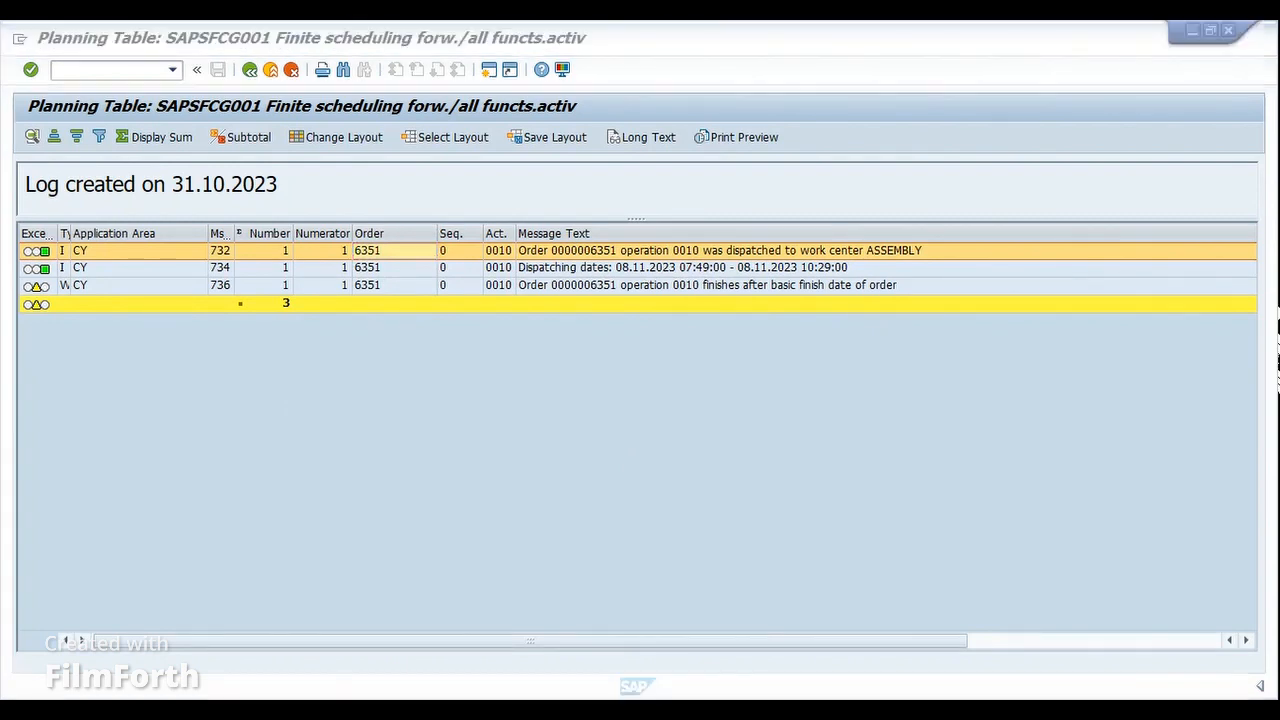
- Switch to the planned order display, go back to FG126's stock/requirements list and refresh it
{"action": "mouse_move", "coordinate": [514, 677]}
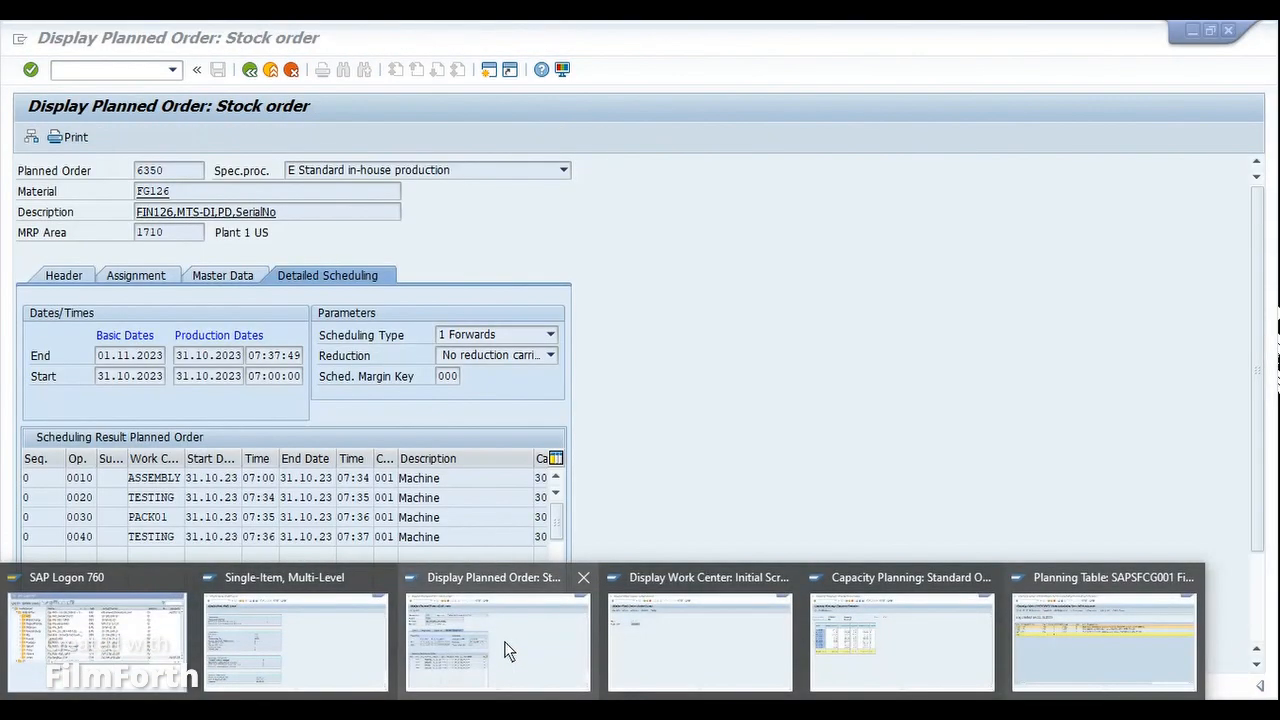
{"action": "left_click", "coordinate": [504, 643]}
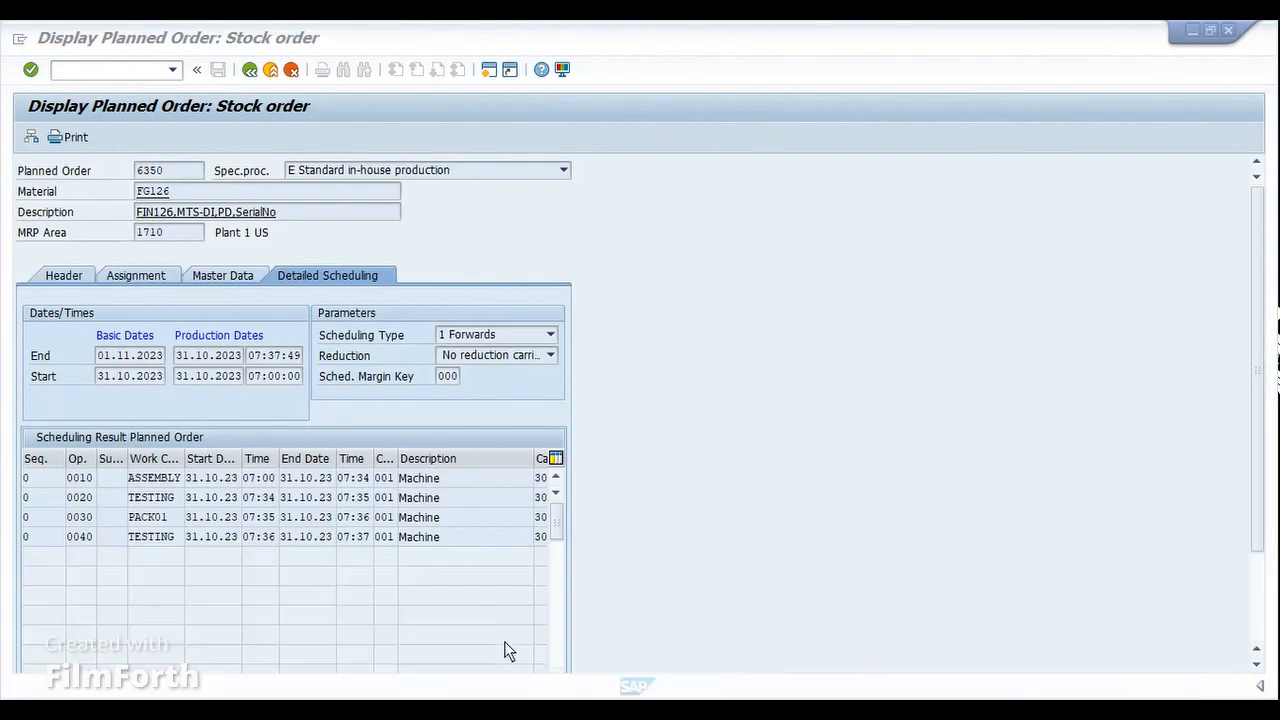
{"action": "left_click", "coordinate": [251, 70]}
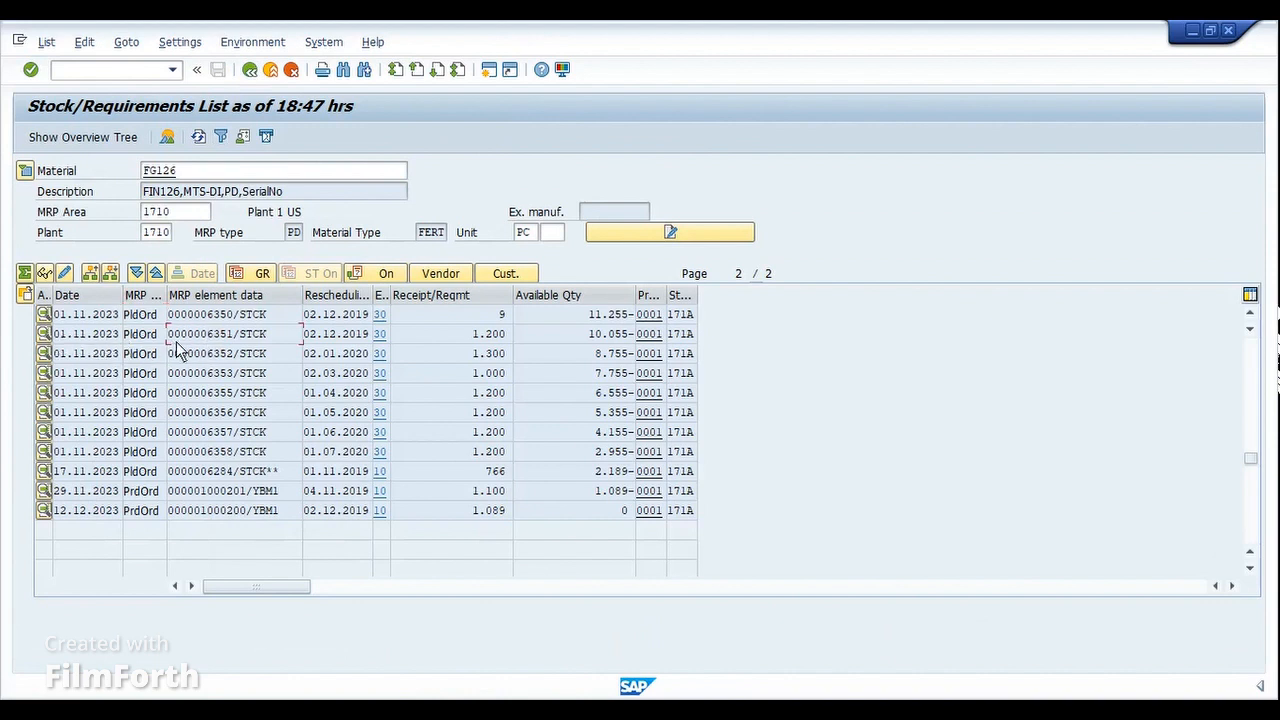
{"action": "left_click", "coordinate": [198, 138]}
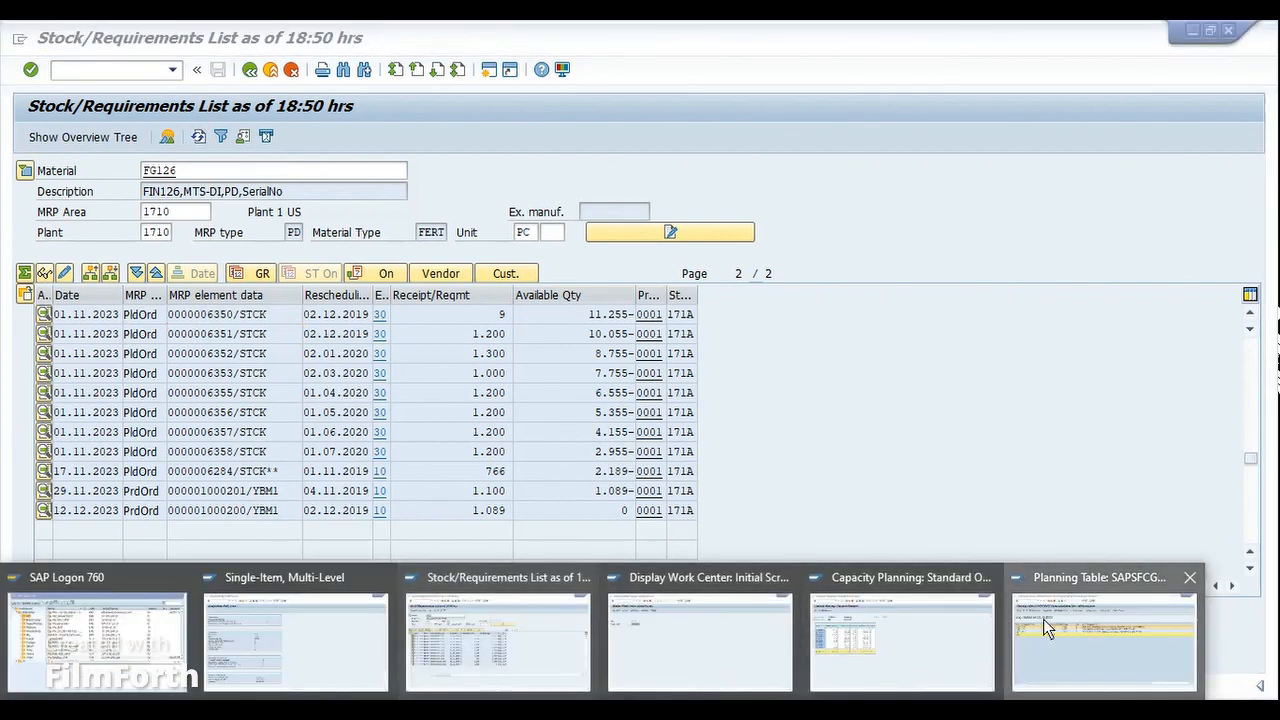
- Leave the planning log, return to the planning table and save the dispatched orders
{"action": "left_click", "coordinate": [1043, 619]}
{"action": "left_click", "coordinate": [250, 75]}
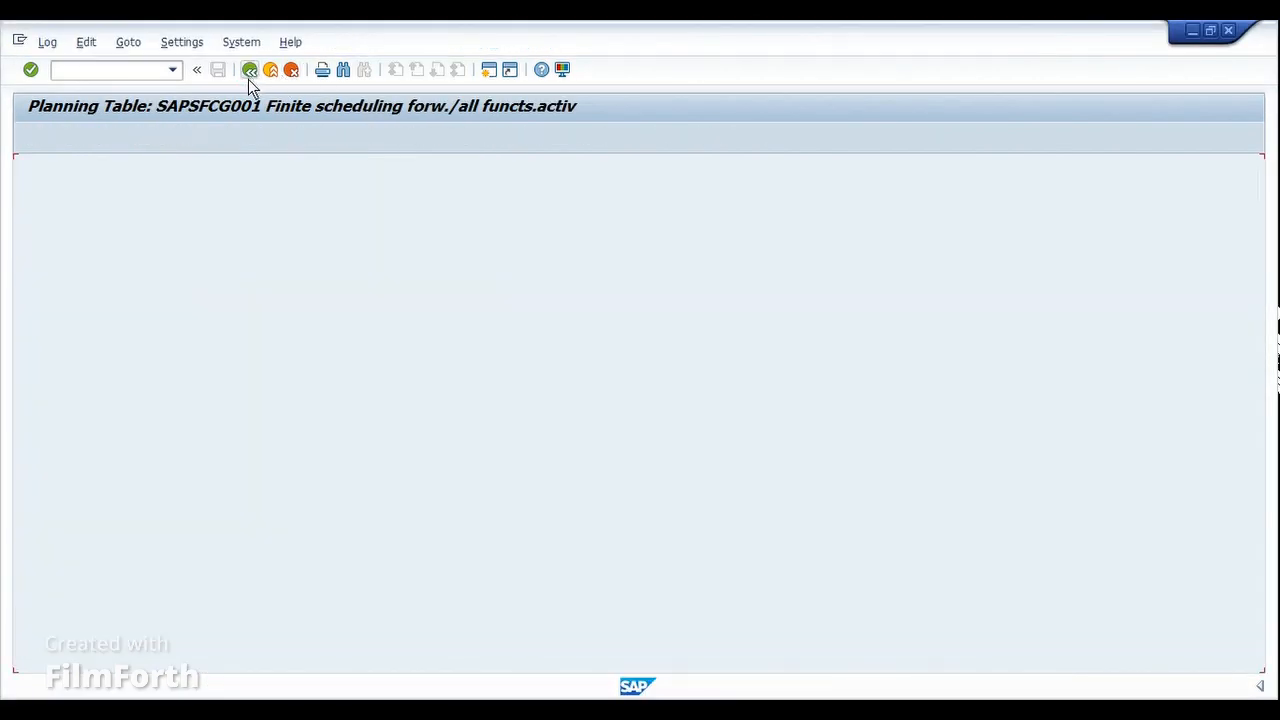
{"action": "left_click", "coordinate": [249, 76]}
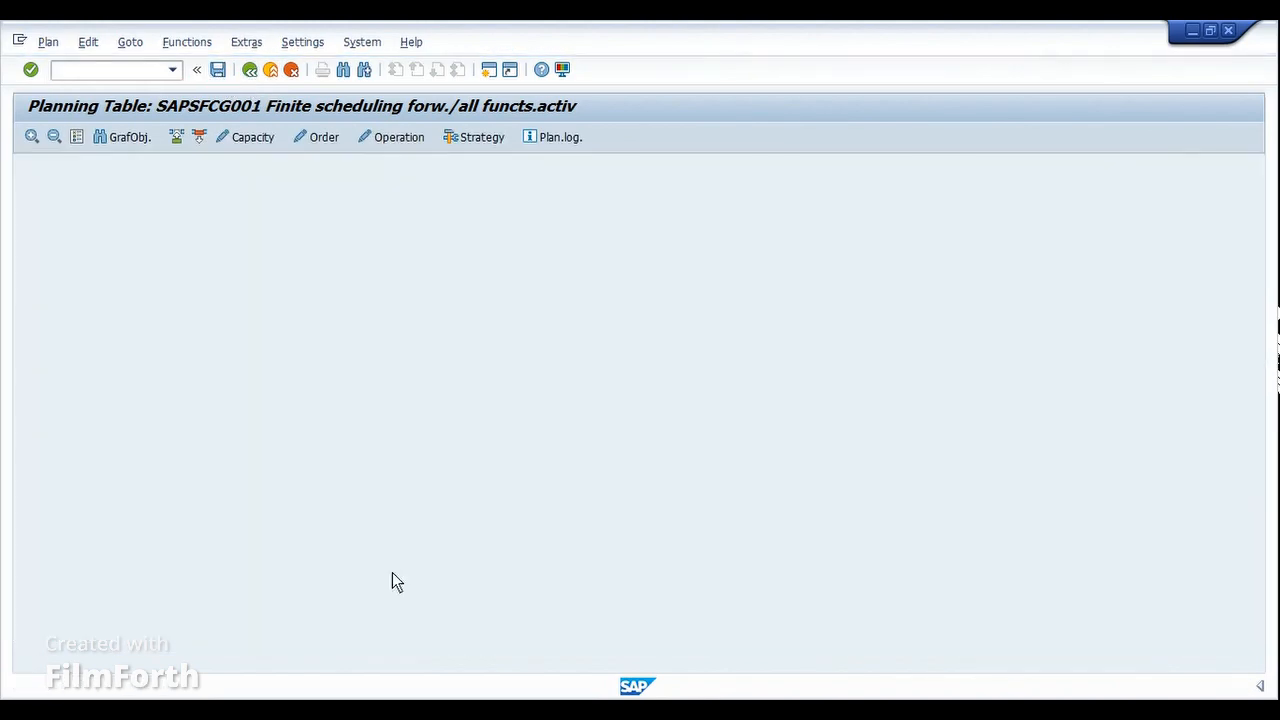
- Refresh FG126's stock/requirements list again and check the dates of planned orders 6350 and 6351
{"action": "left_click", "coordinate": [603, 710]}
{"action": "left_click", "coordinate": [521, 658]}
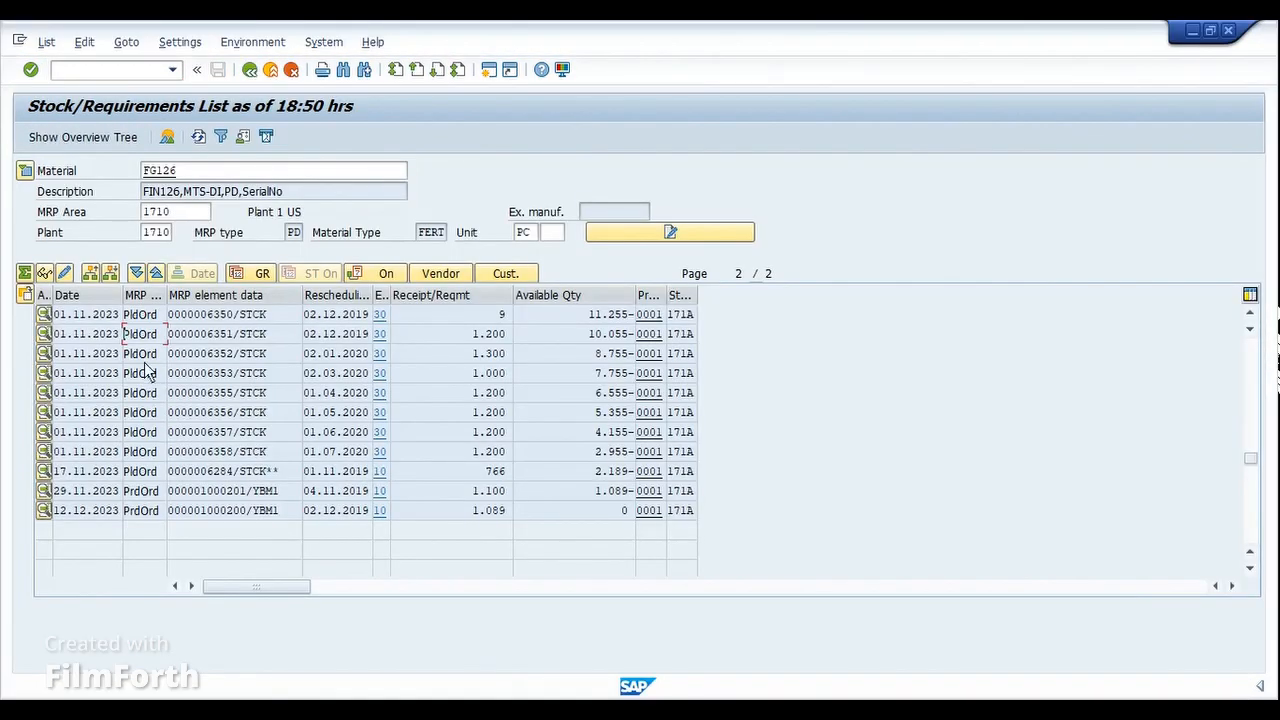
{"action": "left_click", "coordinate": [199, 138]}
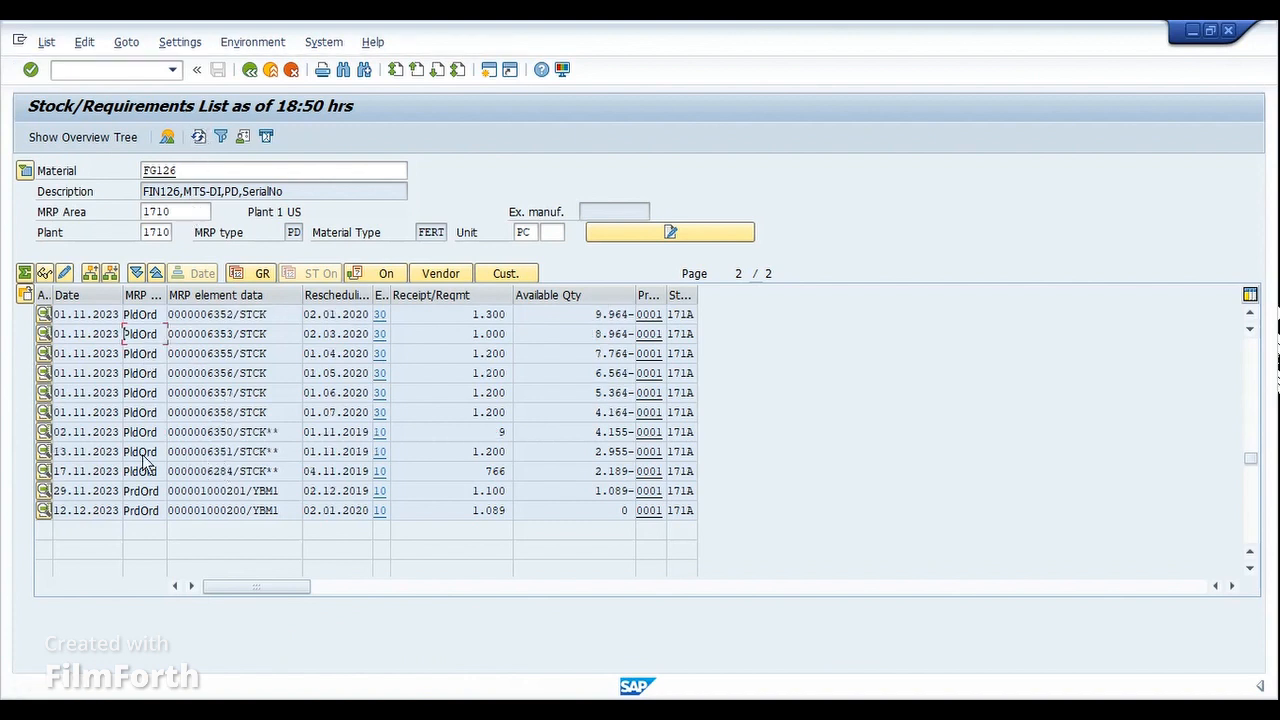
{"action": "left_click", "coordinate": [231, 452]}
{"action": "left_click", "coordinate": [222, 434]}
{"action": "key", "text": "Left"}
{"action": "key", "text": "Left"}
{"action": "key", "text": "Left"}
- Display planned order 6350 and check its Capacity Dispatched indicator, production dates and detailed scheduling of all operations
{"action": "double_click", "coordinate": [239, 435]}
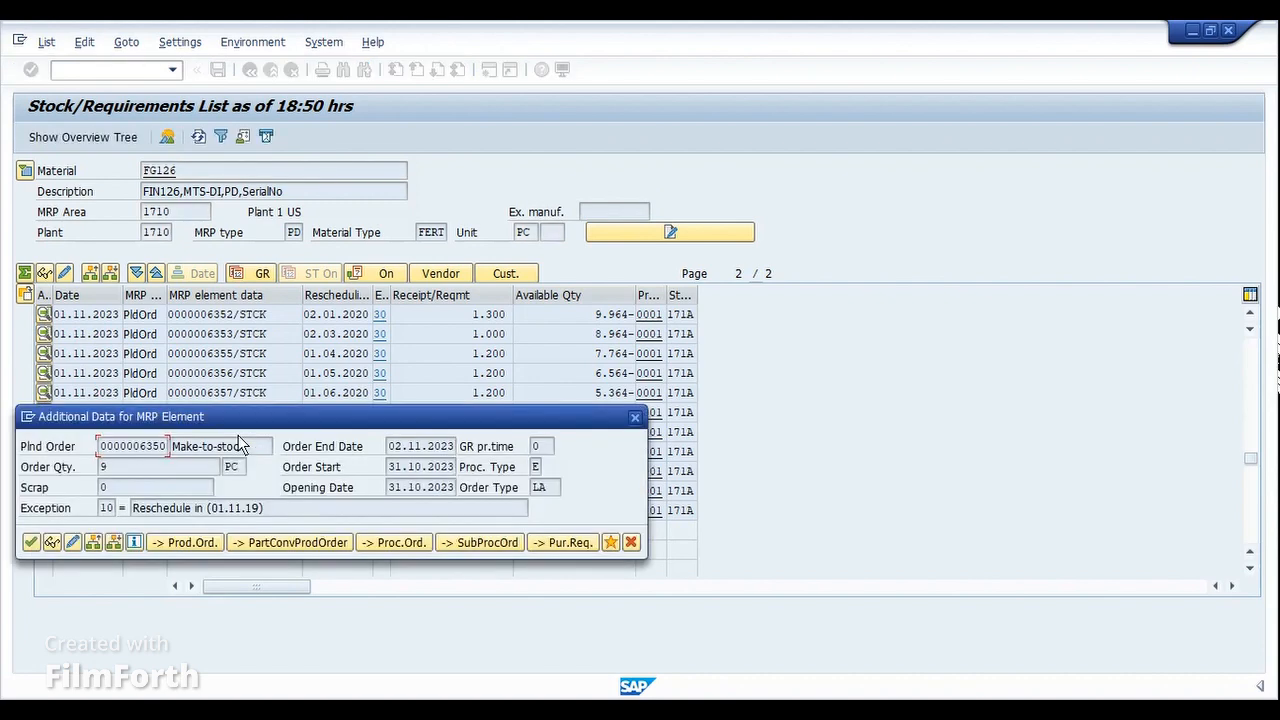
{"action": "left_click", "coordinate": [52, 542]}
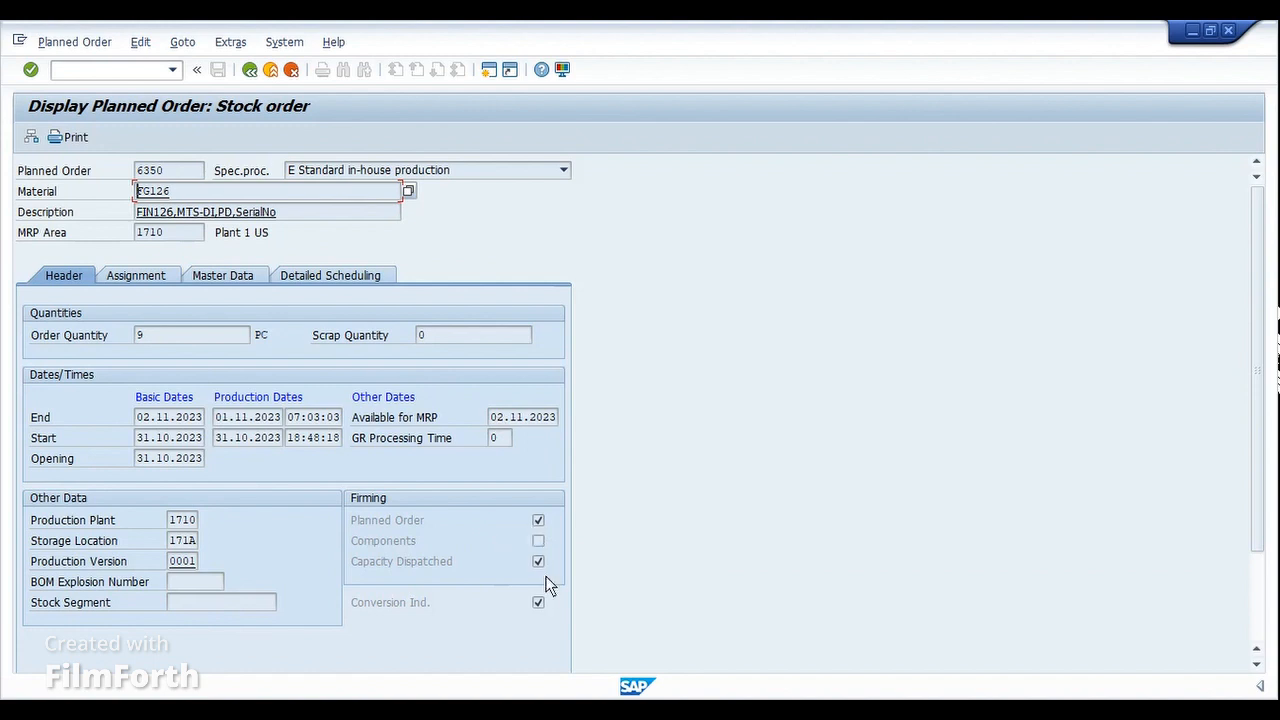
{"action": "left_click", "coordinate": [425, 568]}
{"action": "left_click", "coordinate": [338, 284]}
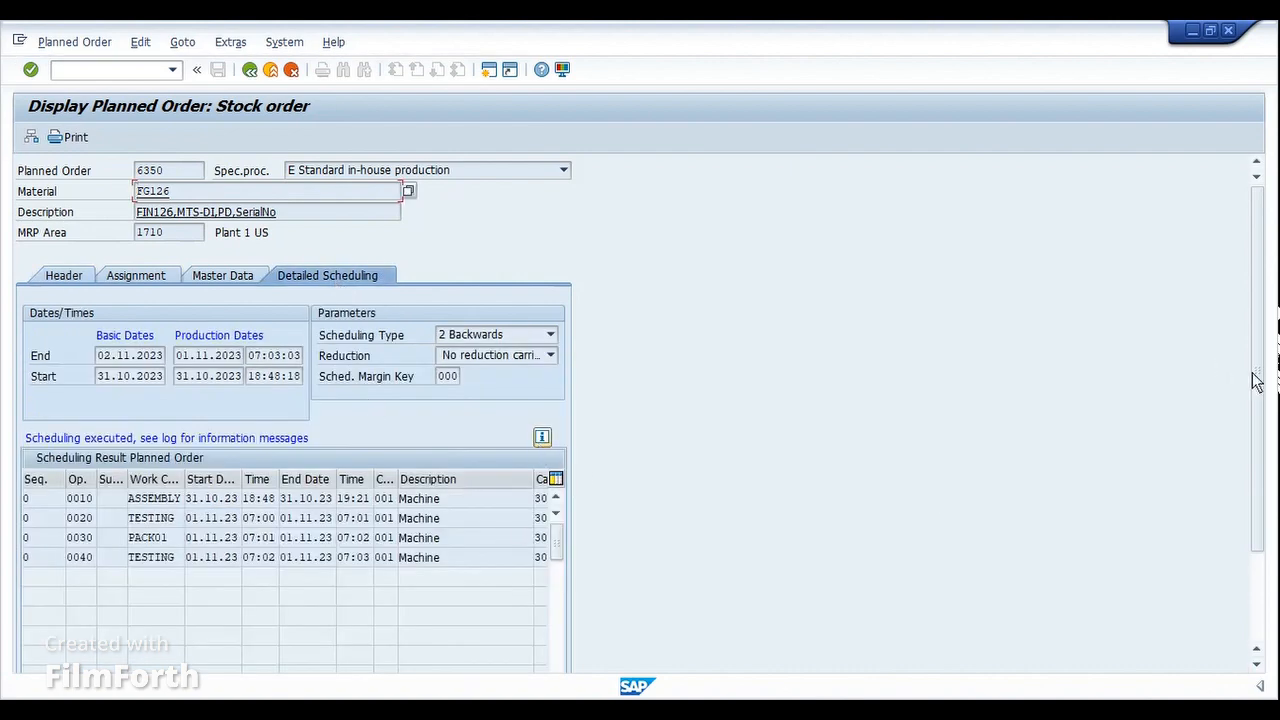
{"action": "left_click_drag", "start_coordinate": [1257, 377], "coordinate": [1260, 450]}
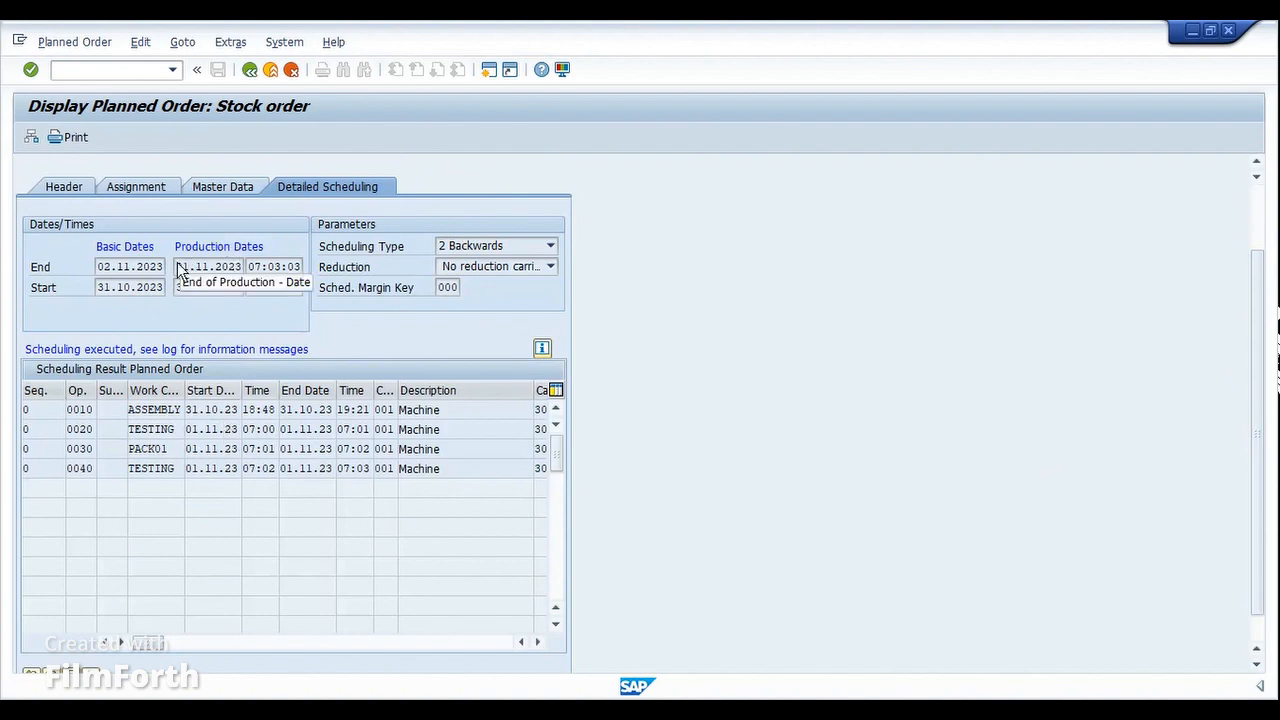
- Go back to FG126's refreshed stock/requirements list and convert planned order 6351 into a production order
{"action": "left_click", "coordinate": [249, 71]}
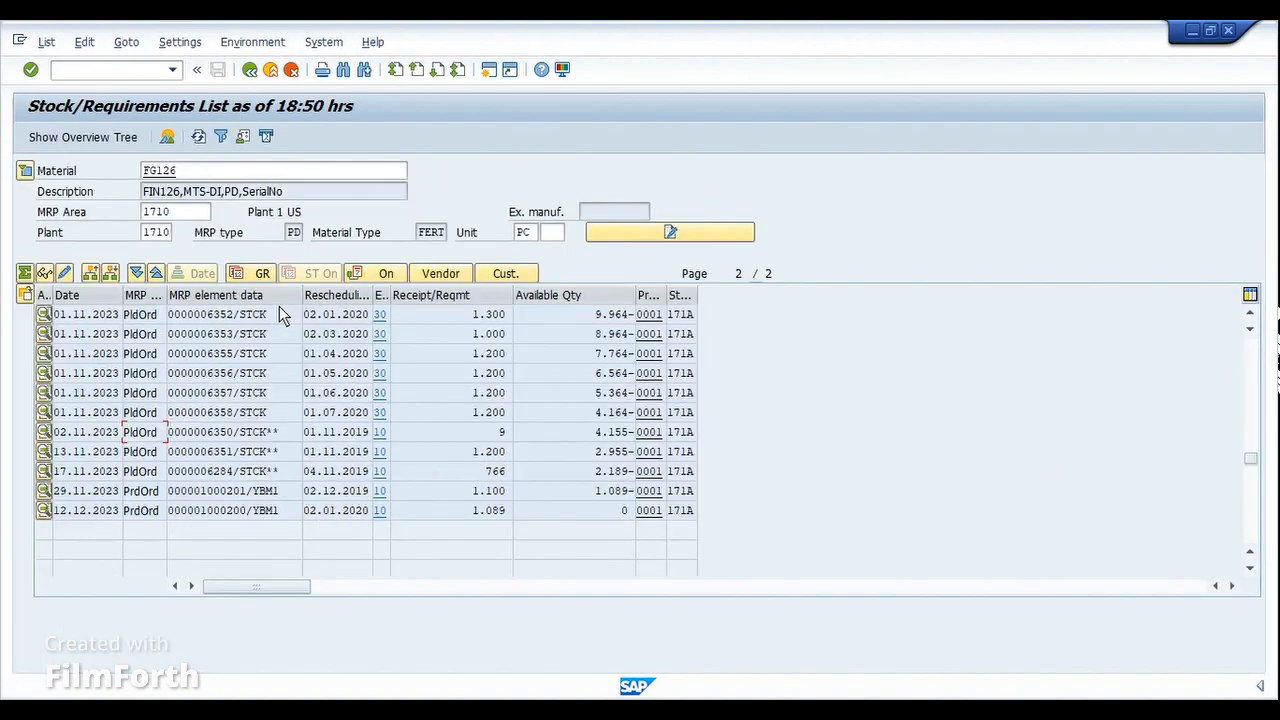
{"action": "left_click", "coordinate": [199, 137]}
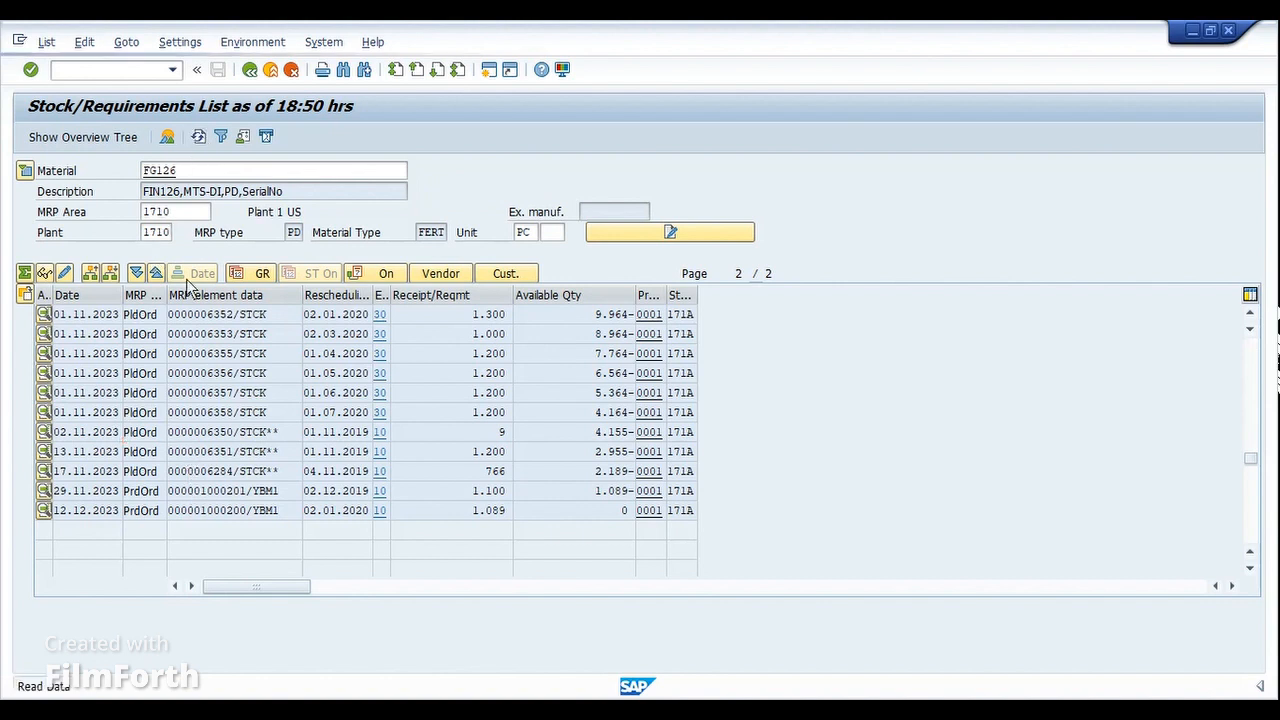
{"action": "left_click", "coordinate": [189, 456]}
{"action": "double_click", "coordinate": [189, 456]}
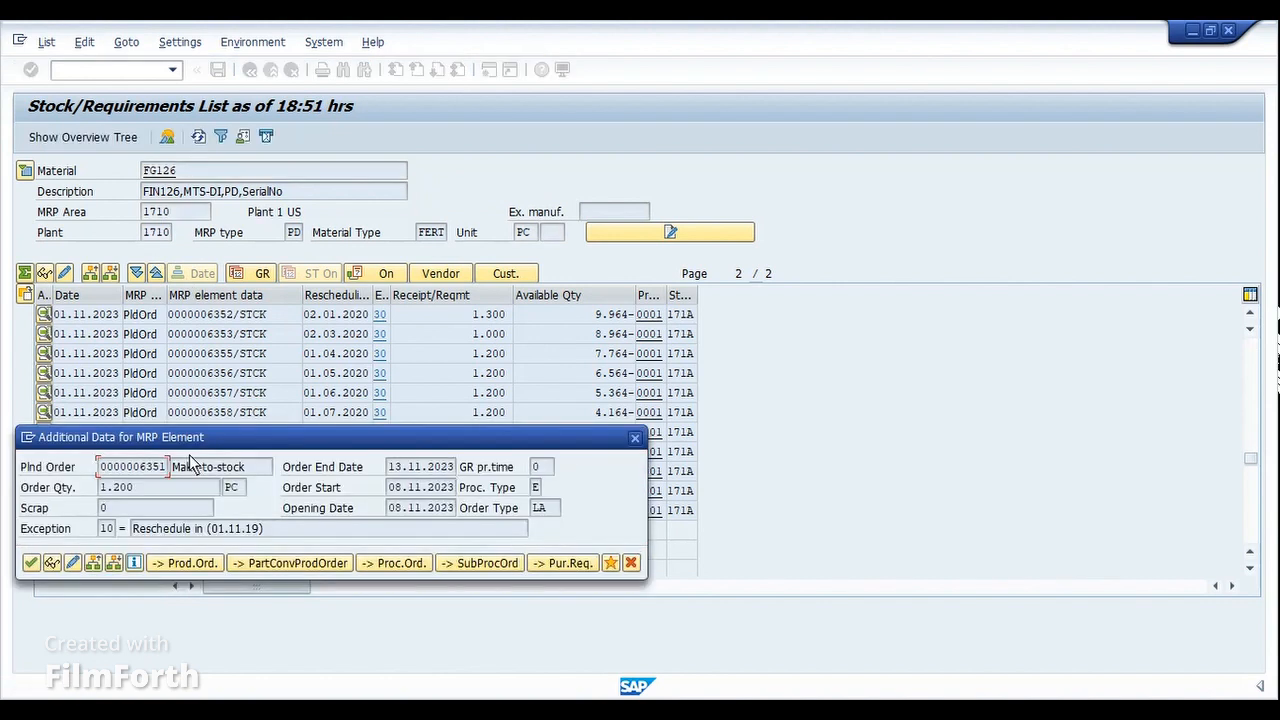
{"action": "left_click_drag", "start_coordinate": [217, 440], "coordinate": [574, 348]}
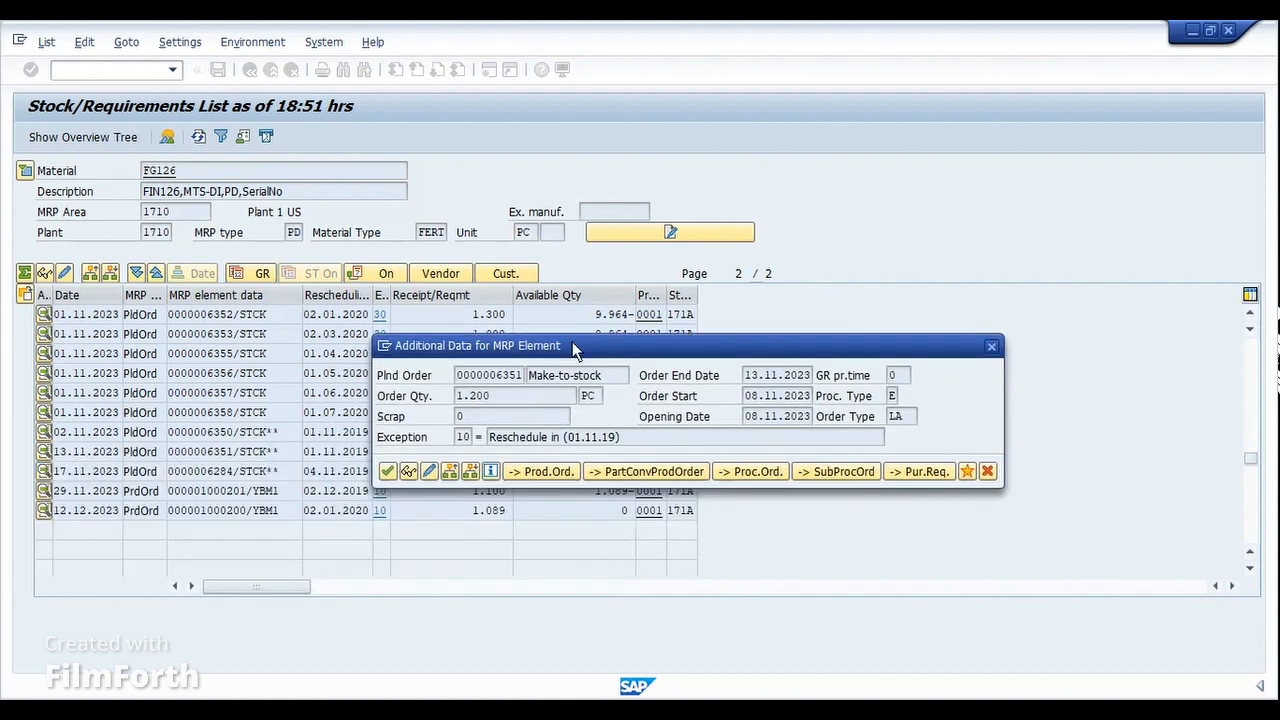
{"action": "left_click", "coordinate": [529, 472]}
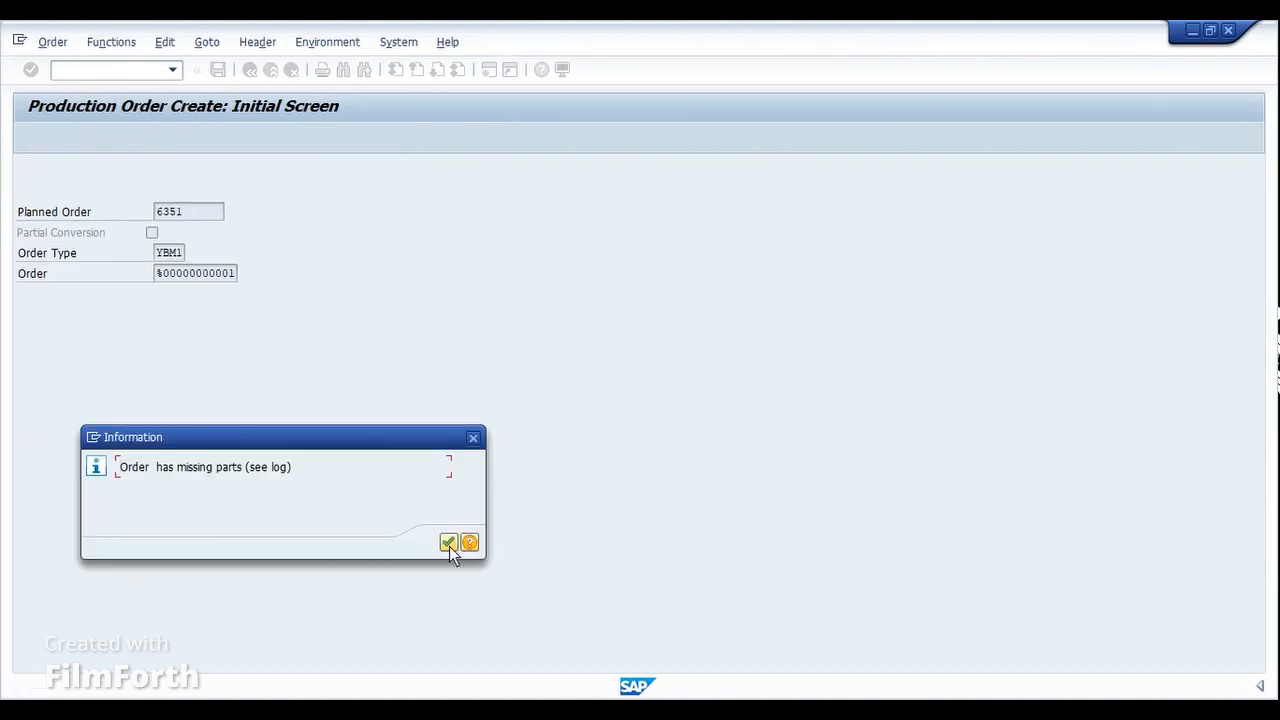
{"action": "key", "text": "Return"}
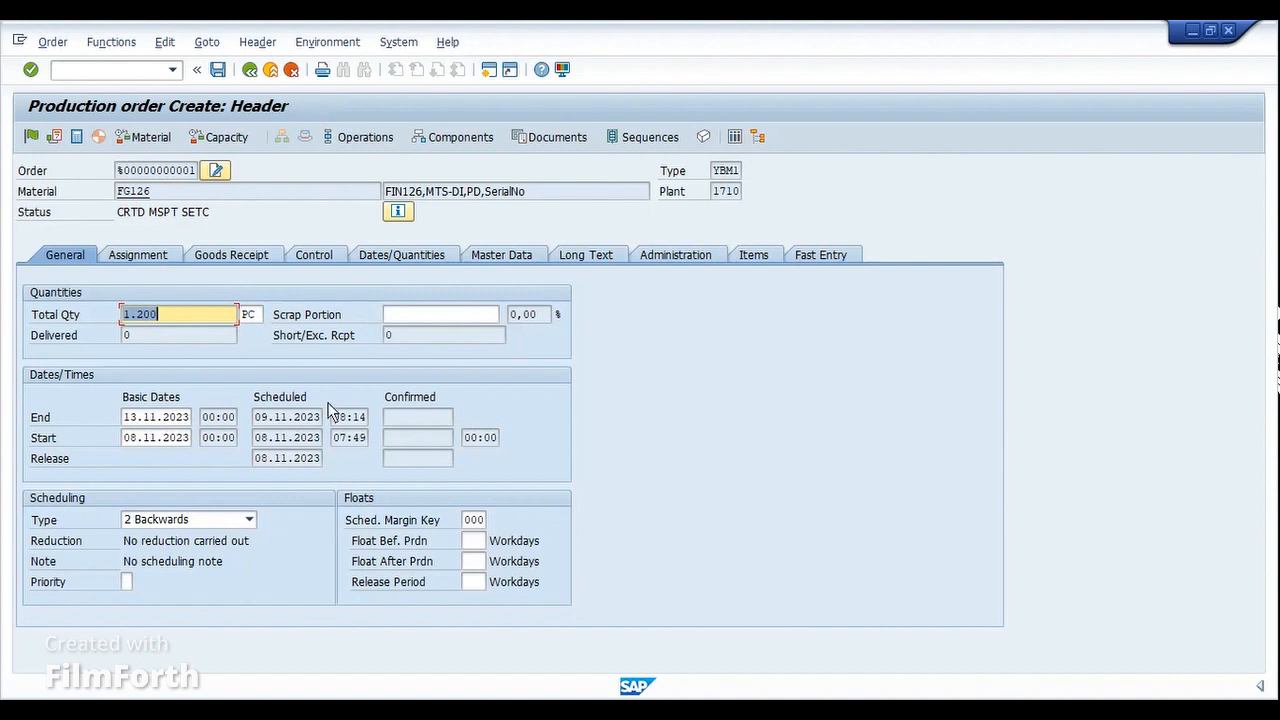
- Check the new order's basic dates and, with the SysStatus column widened, its operations' dispatch status, then return to the header
{"action": "left_click", "coordinate": [137, 438]}
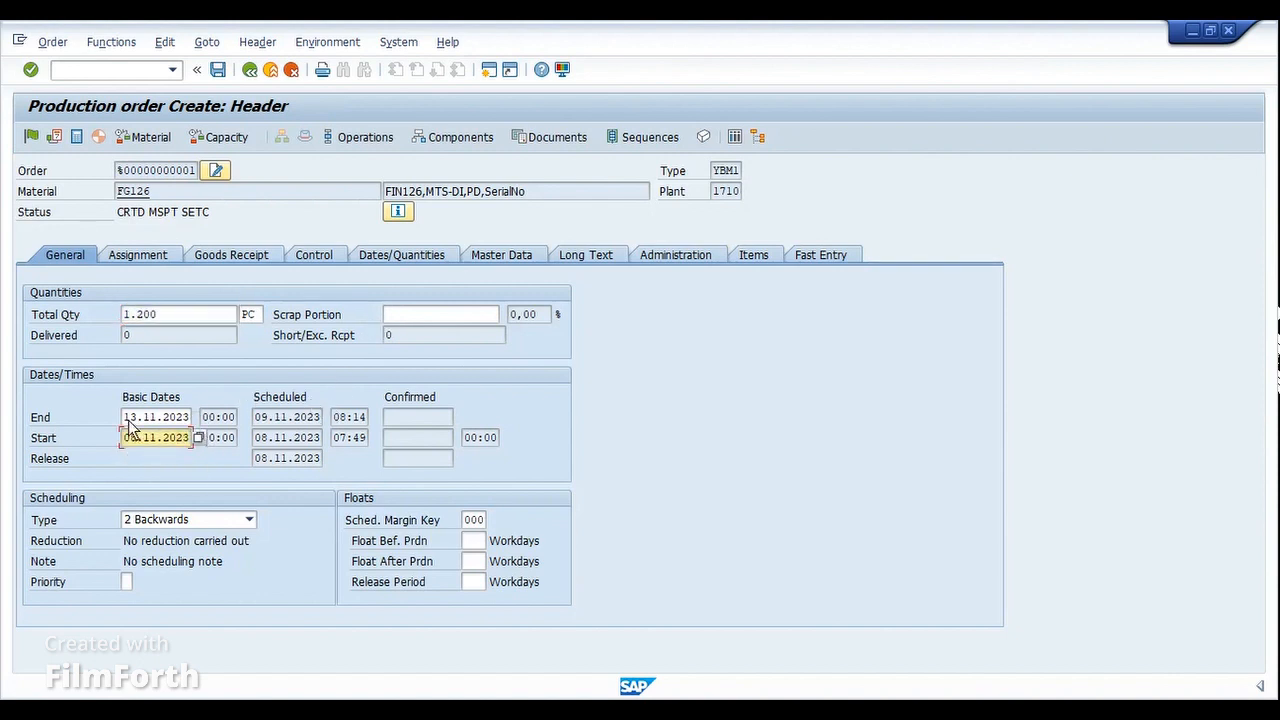
{"action": "left_click", "coordinate": [377, 140]}
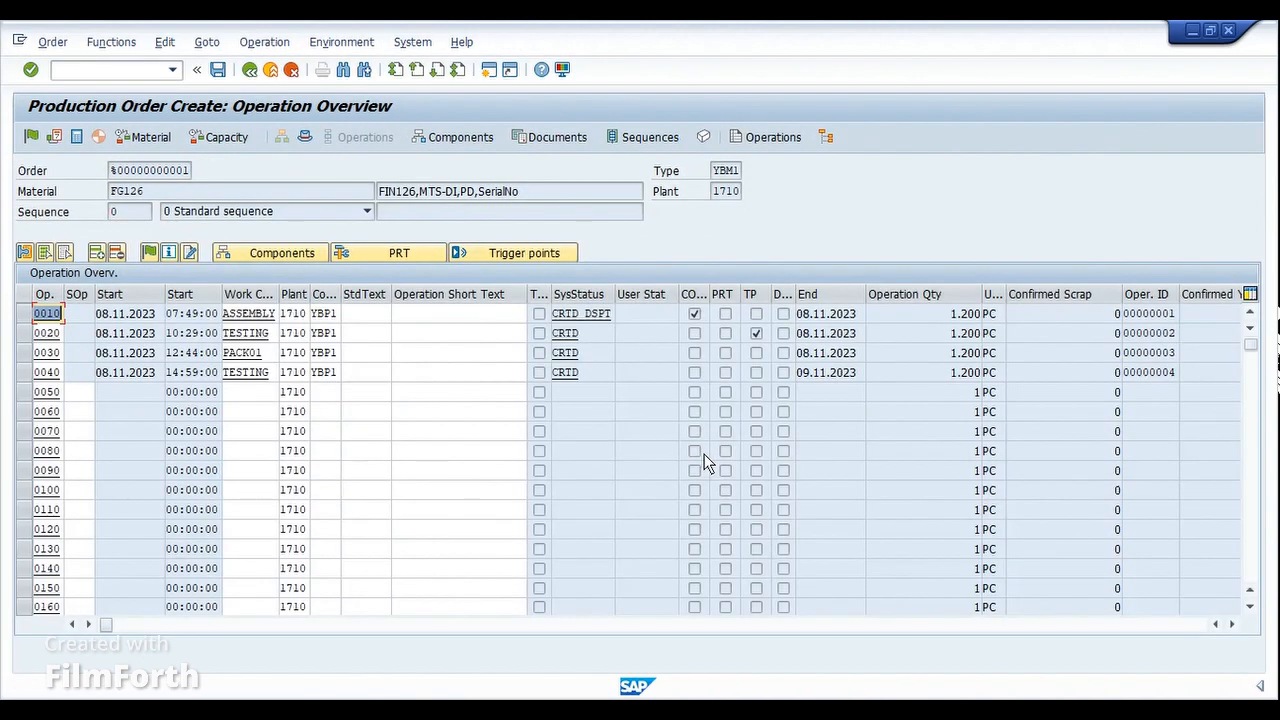
{"action": "left_click_drag", "start_coordinate": [616, 293], "coordinate": [700, 293]}
{"action": "left_click_drag", "start_coordinate": [632, 316], "coordinate": [531, 320]}
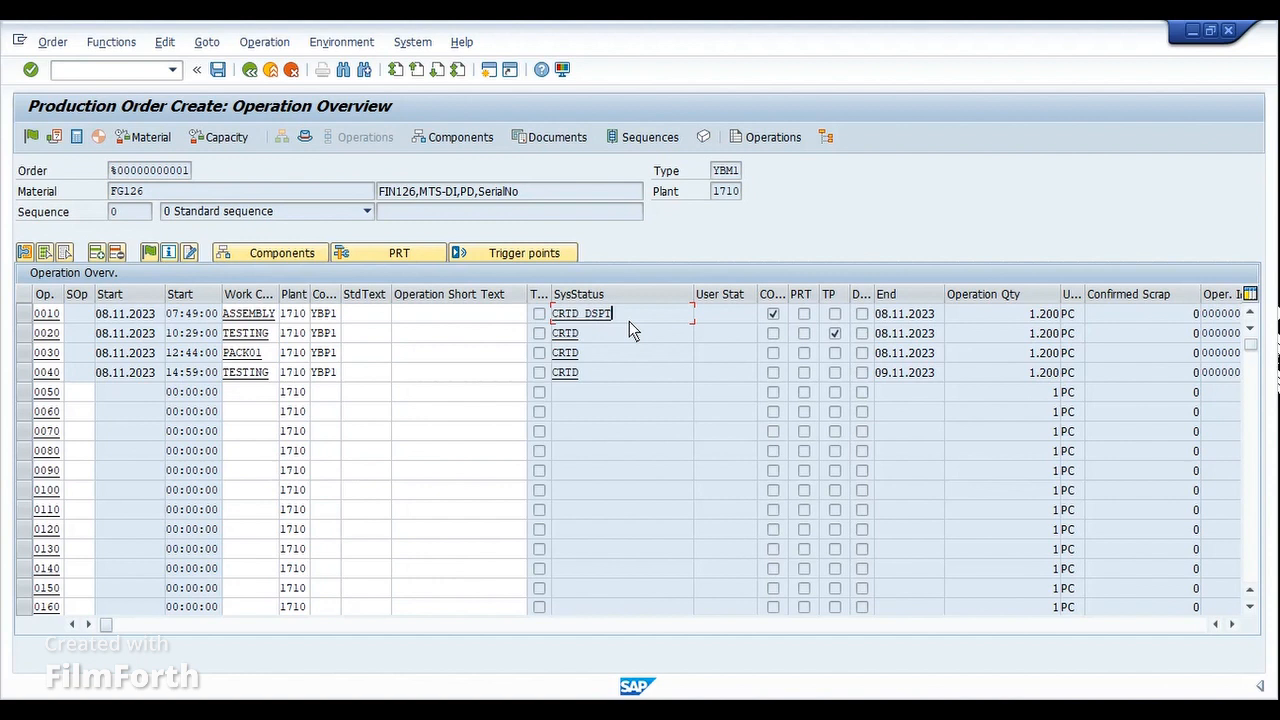
{"action": "left_click", "coordinate": [250, 69]}
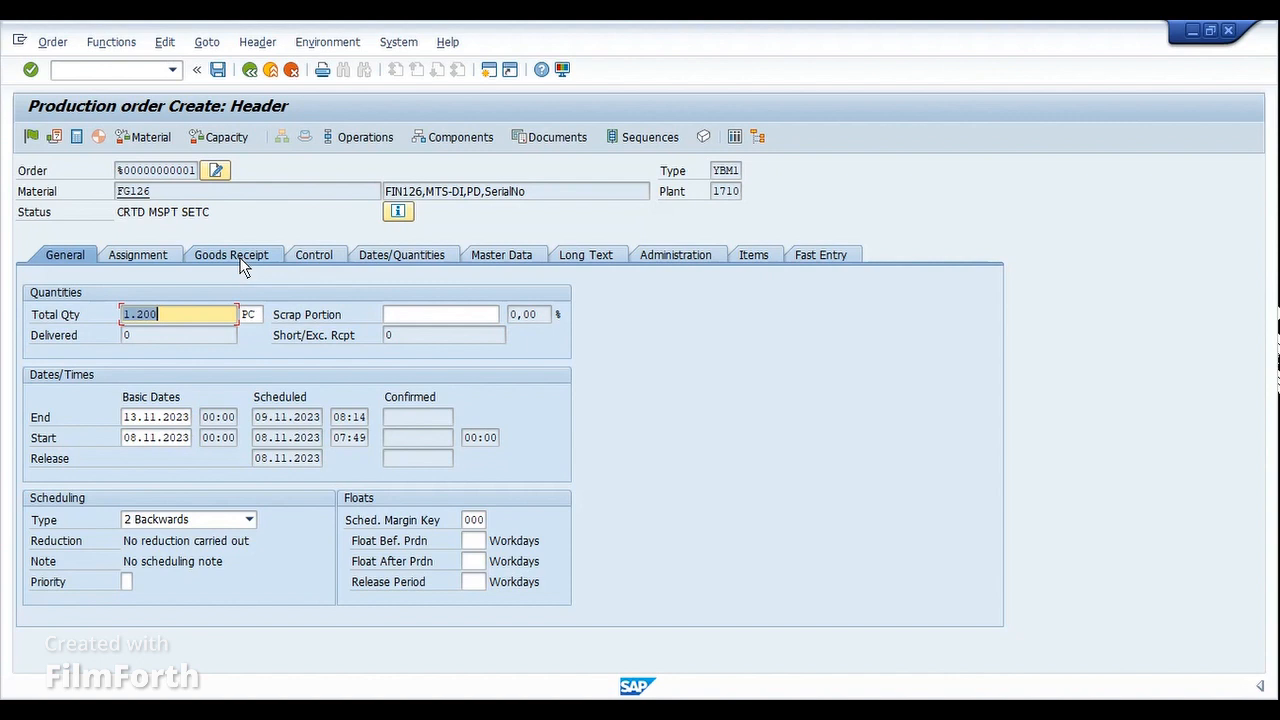
- Leave order creation for transaction OPKP and open the details of plant 1710's production scheduling profile YB0001
{"action": "key", "text": "ctrl+slash"}
{"action": "type", "text": "/N"}
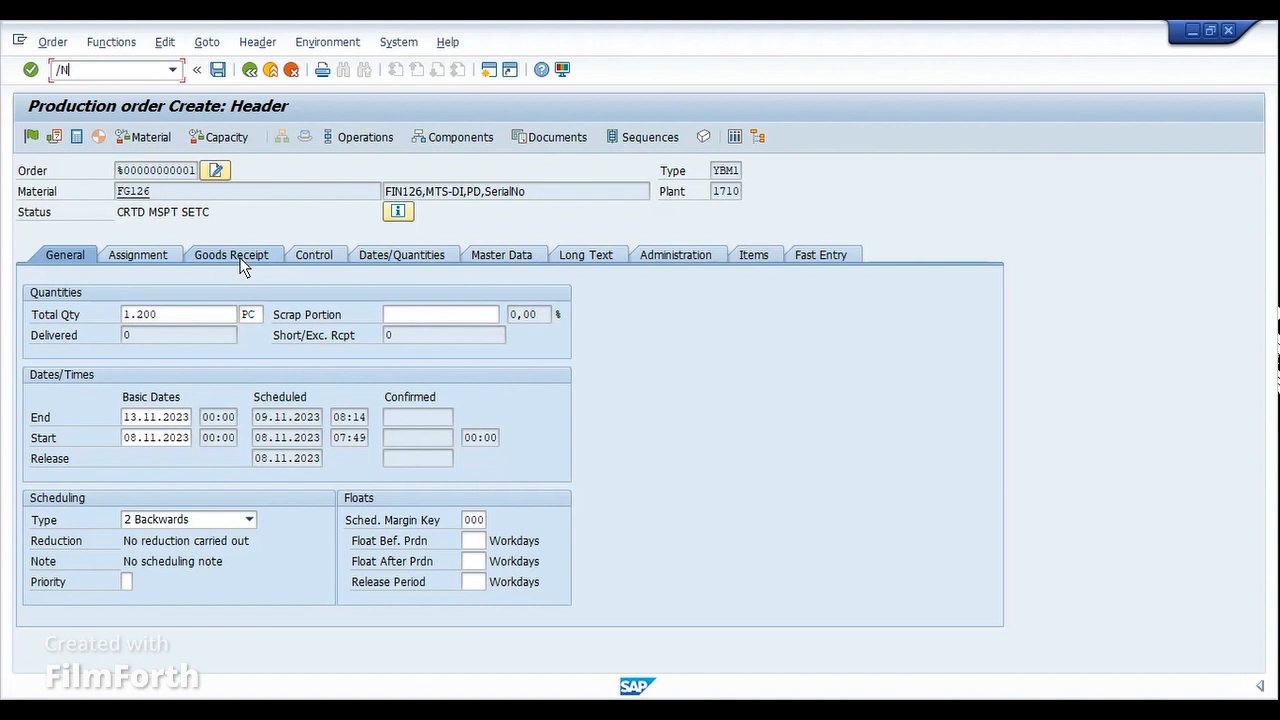
{"action": "type", "text": "OPKP"}
{"action": "key", "text": "Return"}
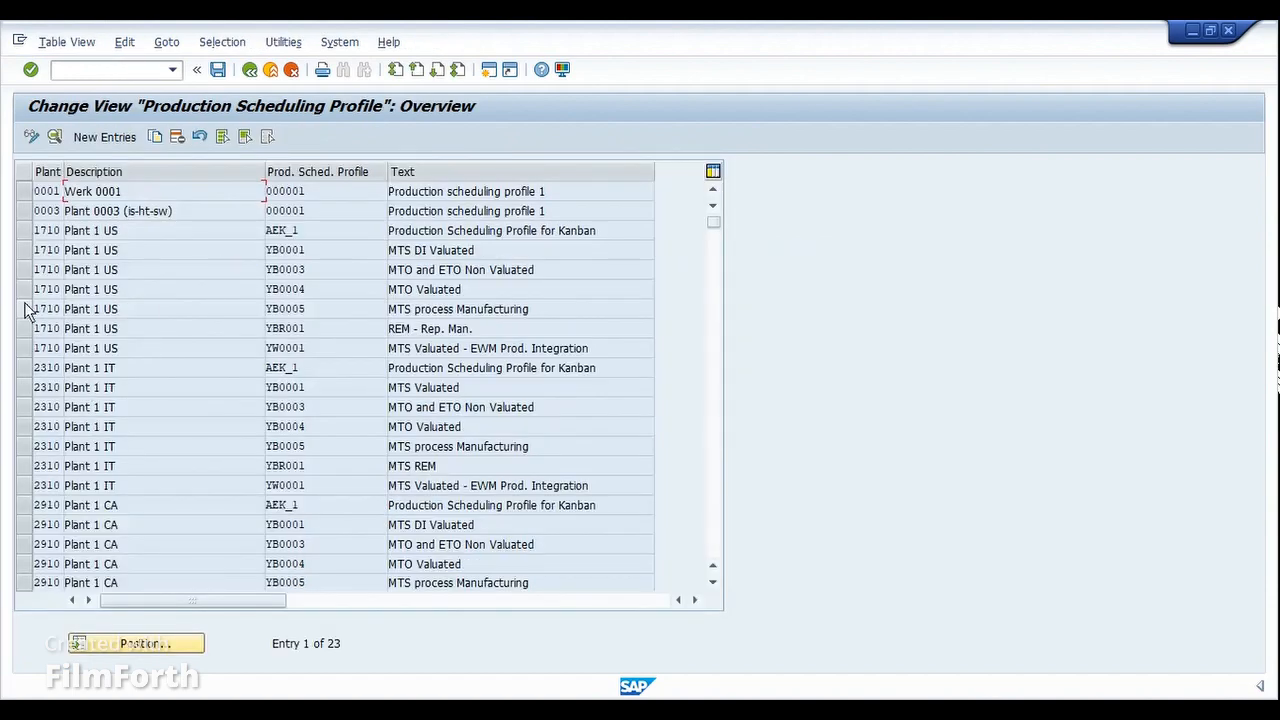
{"action": "left_click", "coordinate": [36, 250]}
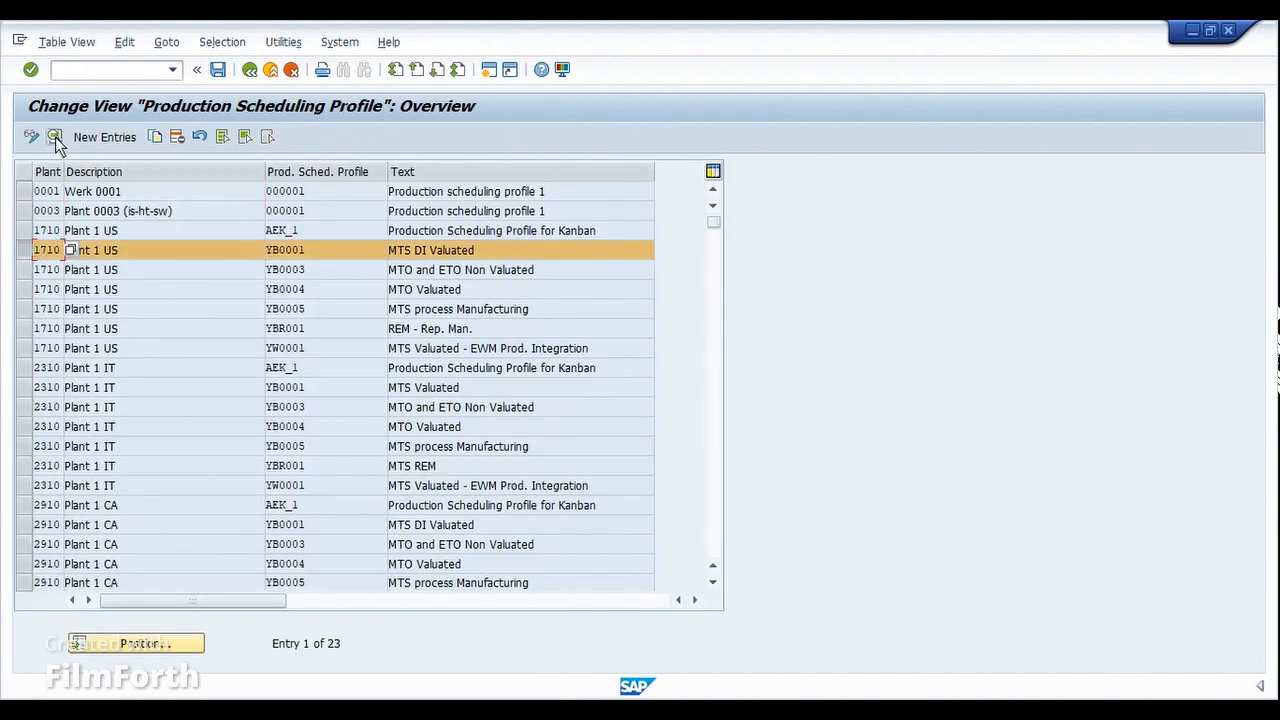
{"action": "left_click", "coordinate": [55, 137]}
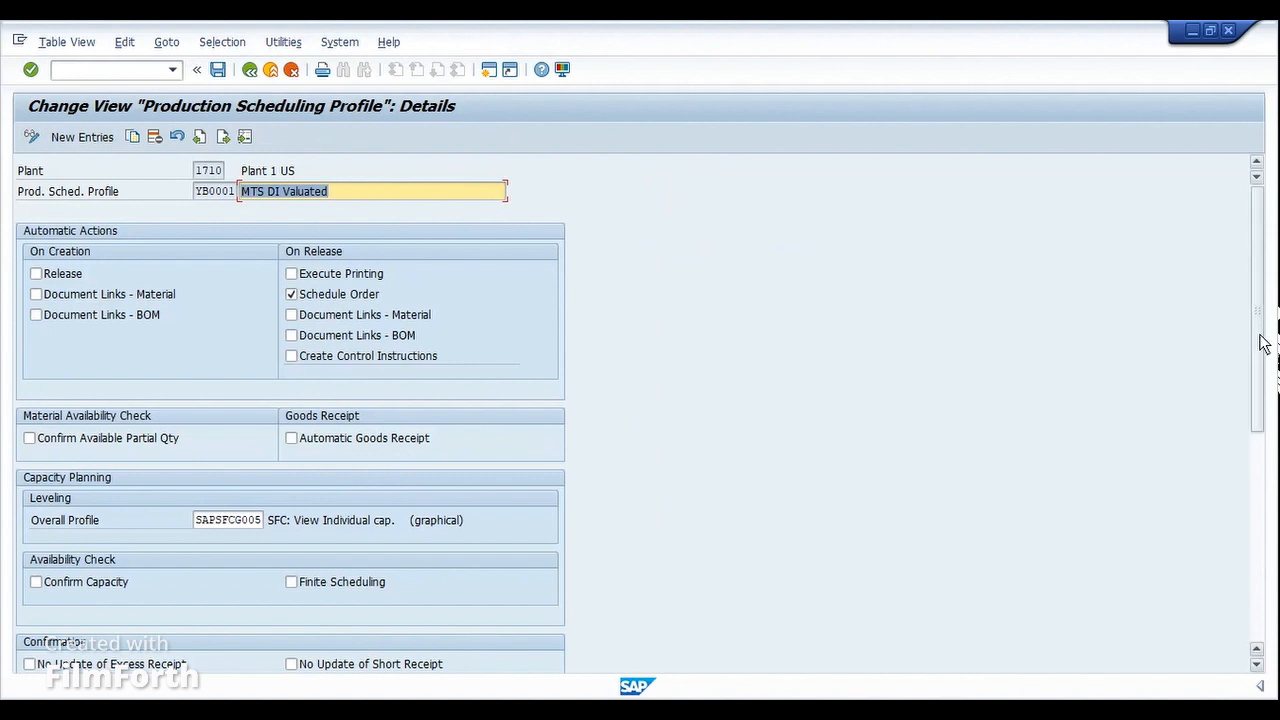
- Examine the overall profile assigned for capacity leveling in the YB0001 scheduling profile
{"action": "left_click_drag", "start_coordinate": [1258, 343], "coordinate": [1258, 420]}
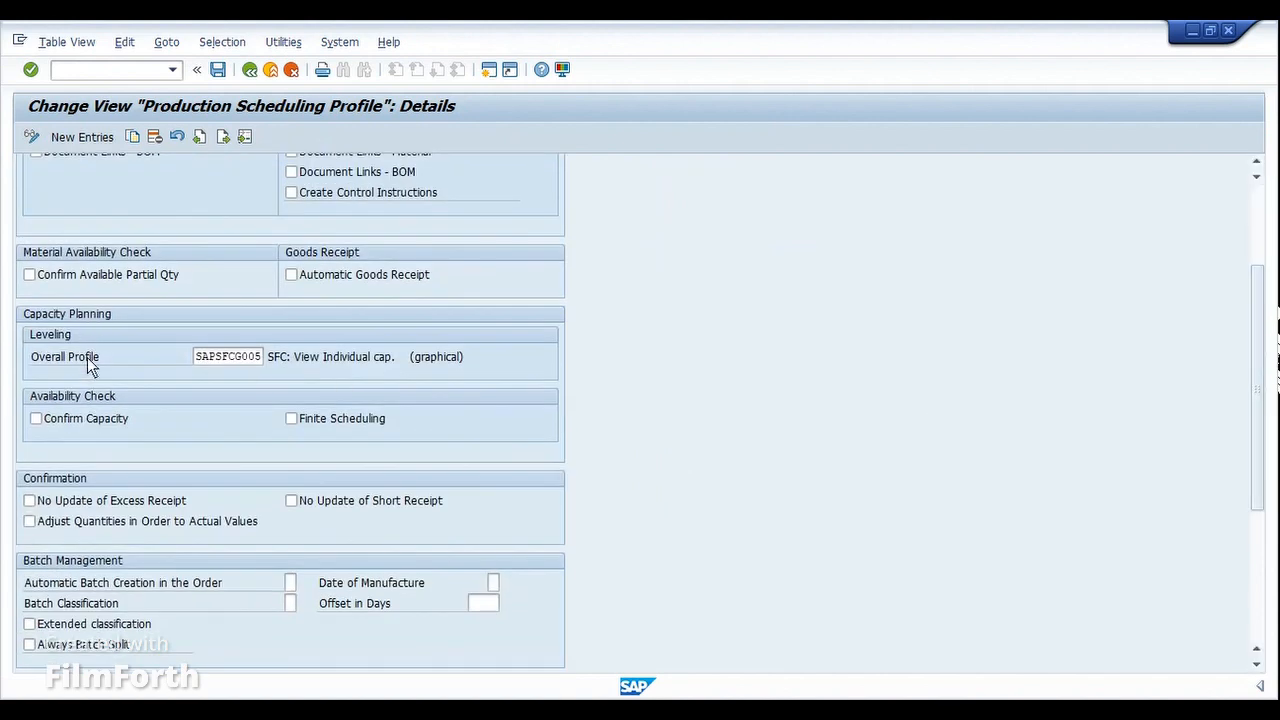
{"action": "left_click", "coordinate": [225, 362]}
{"action": "scroll", "coordinate": [239, 369], "scroll_direction": "up", "scroll_amount": 1}
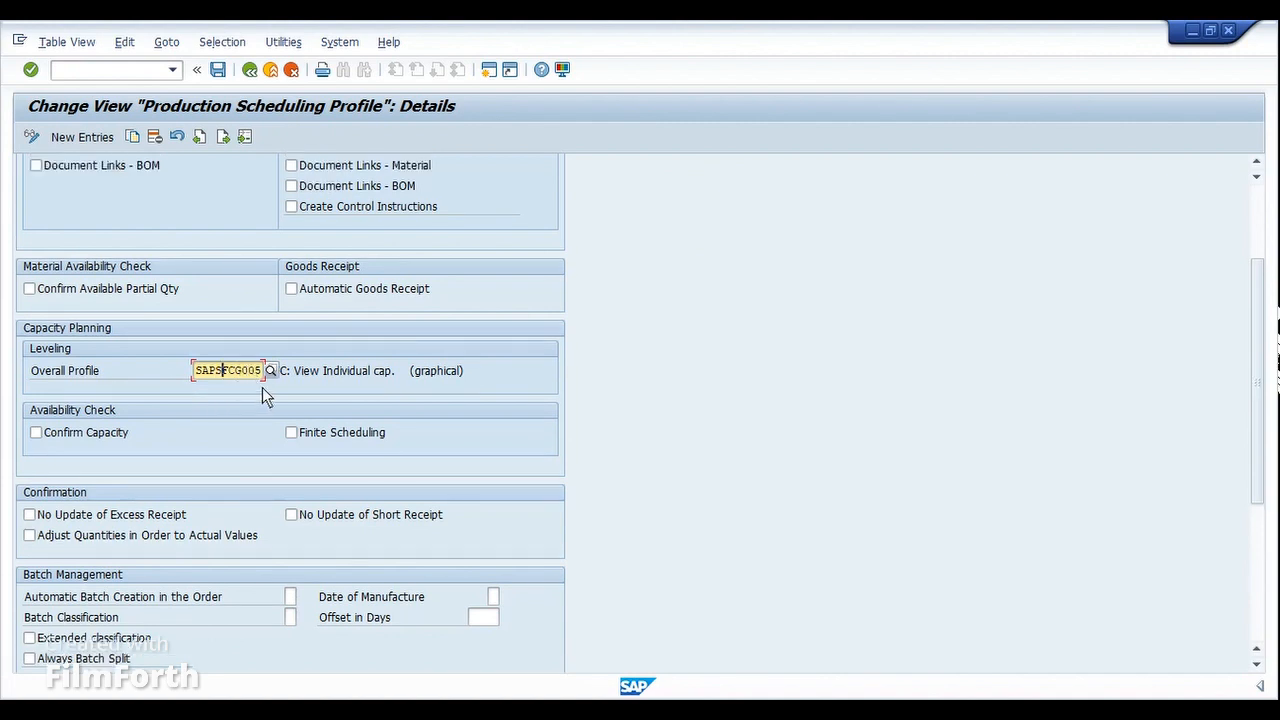
{"action": "left_click_drag", "start_coordinate": [321, 375], "coordinate": [370, 379]}
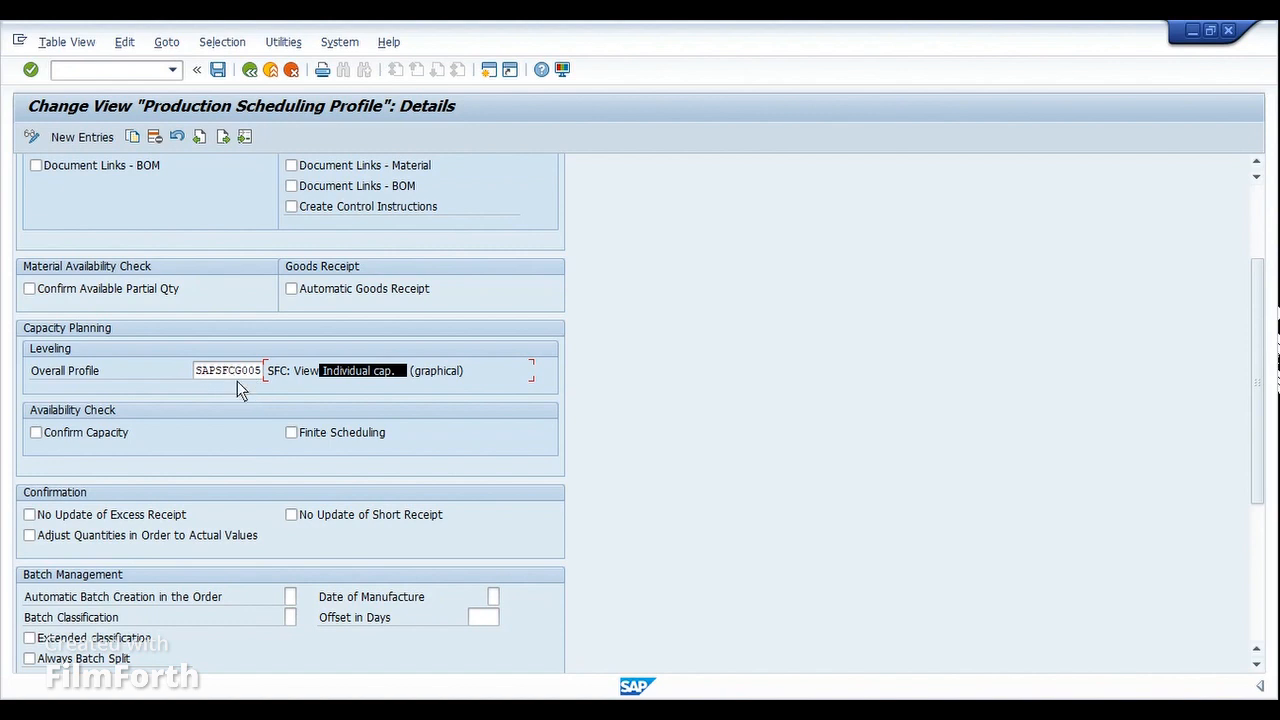
{"action": "left_click", "coordinate": [1261, 486]}
{"action": "left_click_drag", "start_coordinate": [1262, 490], "coordinate": [1260, 374]}
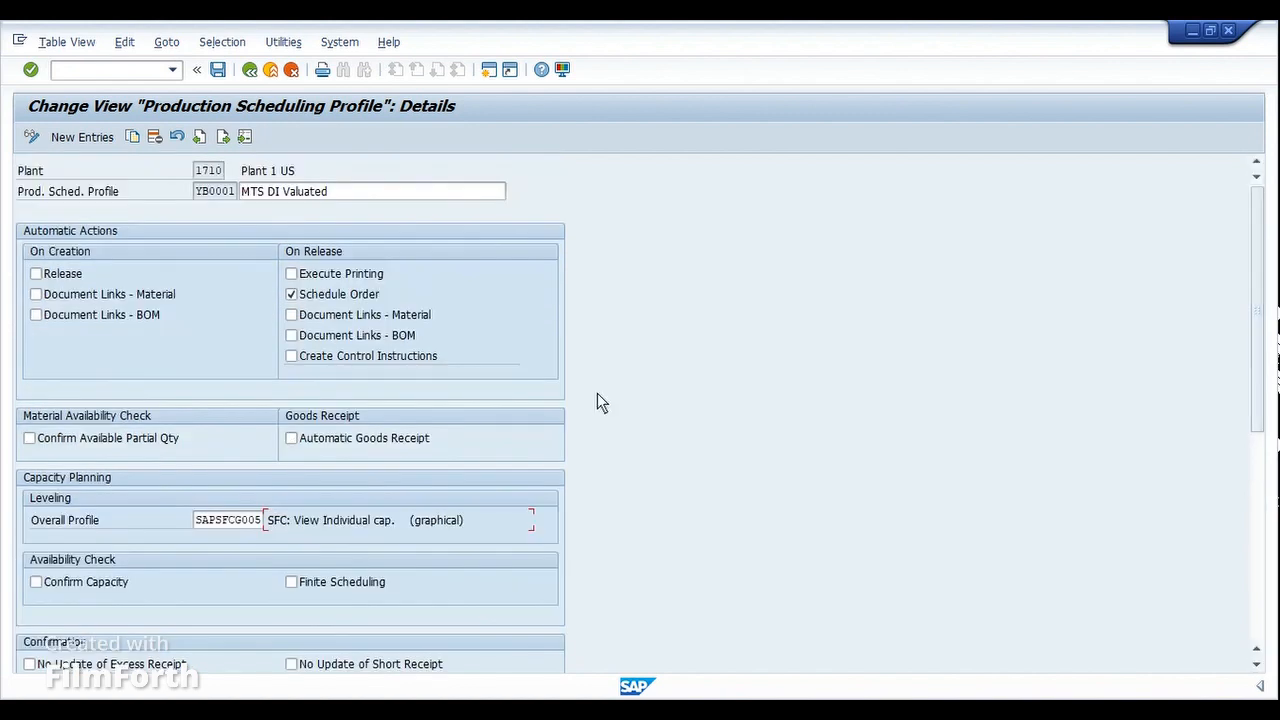
- Run transaction SPRO, display the SAP Reference IMG and find the Production node
{"action": "key", "text": "ctrl+slash"}
{"action": "type", "text": "/nspro"}
{"action": "key", "text": "Return"}
{"action": "left_click", "coordinate": [138, 140]}
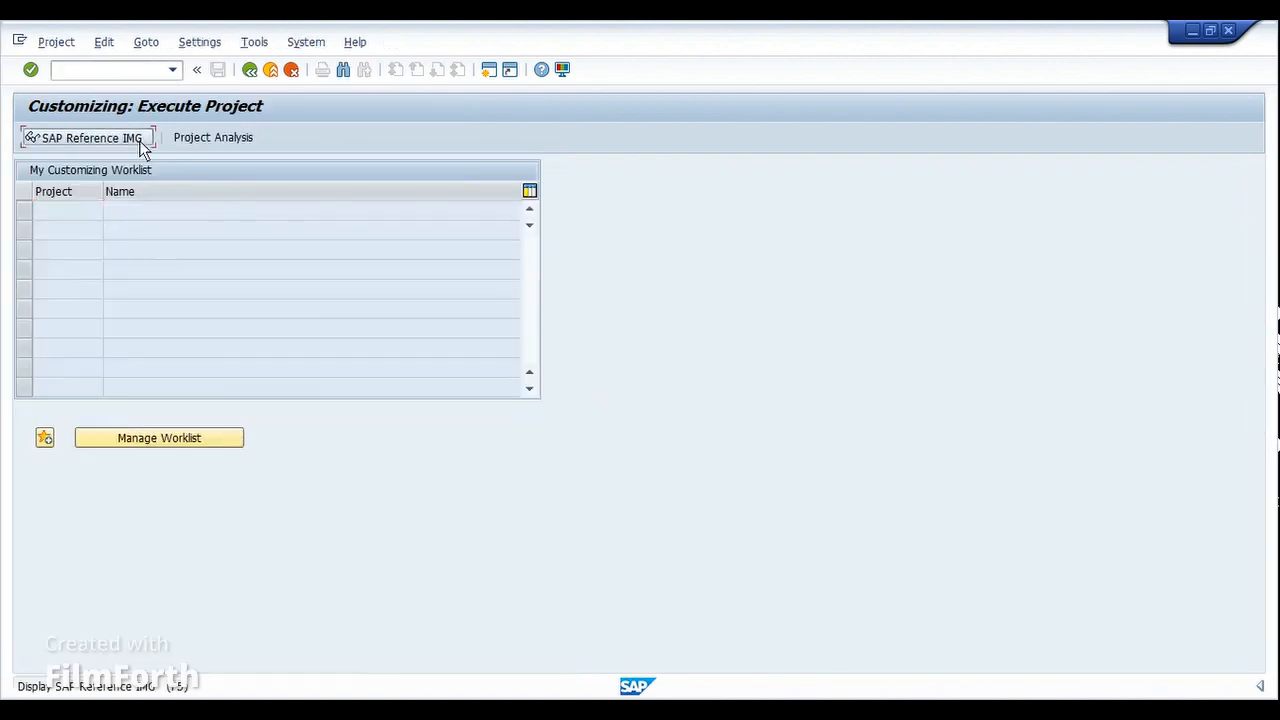
{"action": "scroll", "coordinate": [130, 490], "scroll_direction": "down", "scroll_amount": 7}
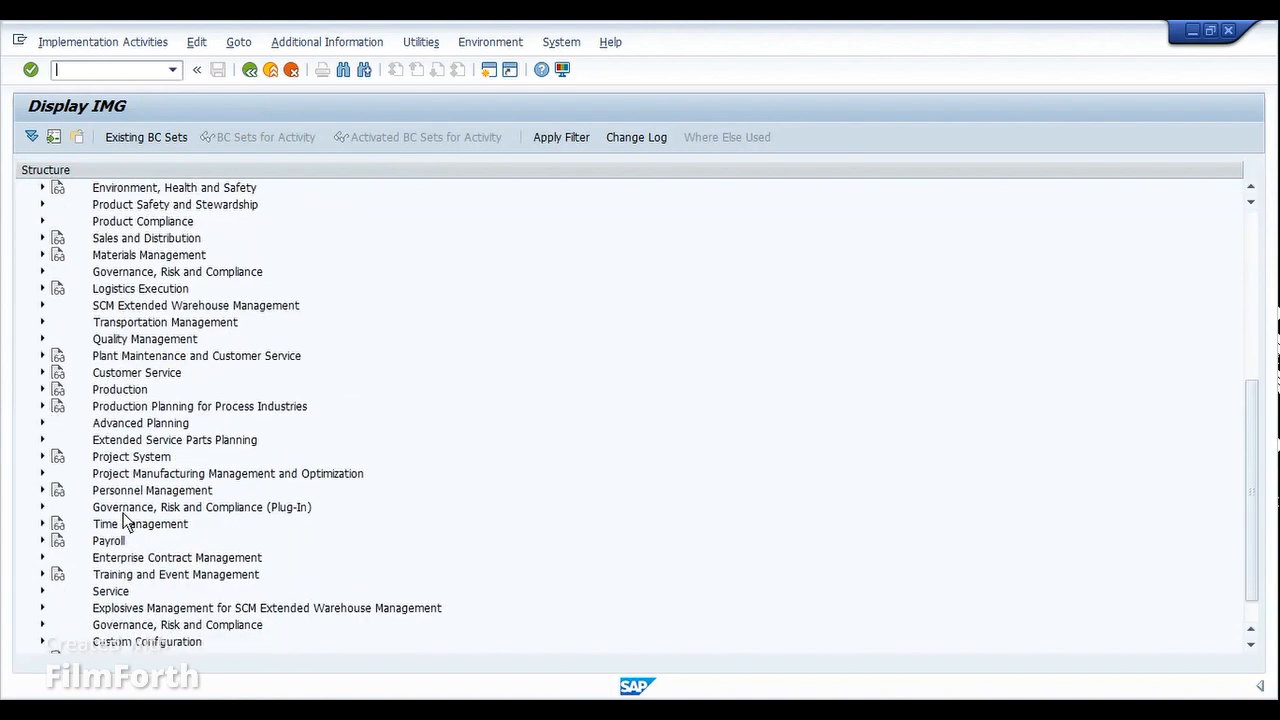
- Under Production, Capacity Requirements Planning, Operations, Scheduling, open Define Scheduling Parameters for Production Orders
{"action": "left_click", "coordinate": [41, 389]}
{"action": "scroll", "coordinate": [40, 396], "scroll_direction": "down", "scroll_amount": 2}
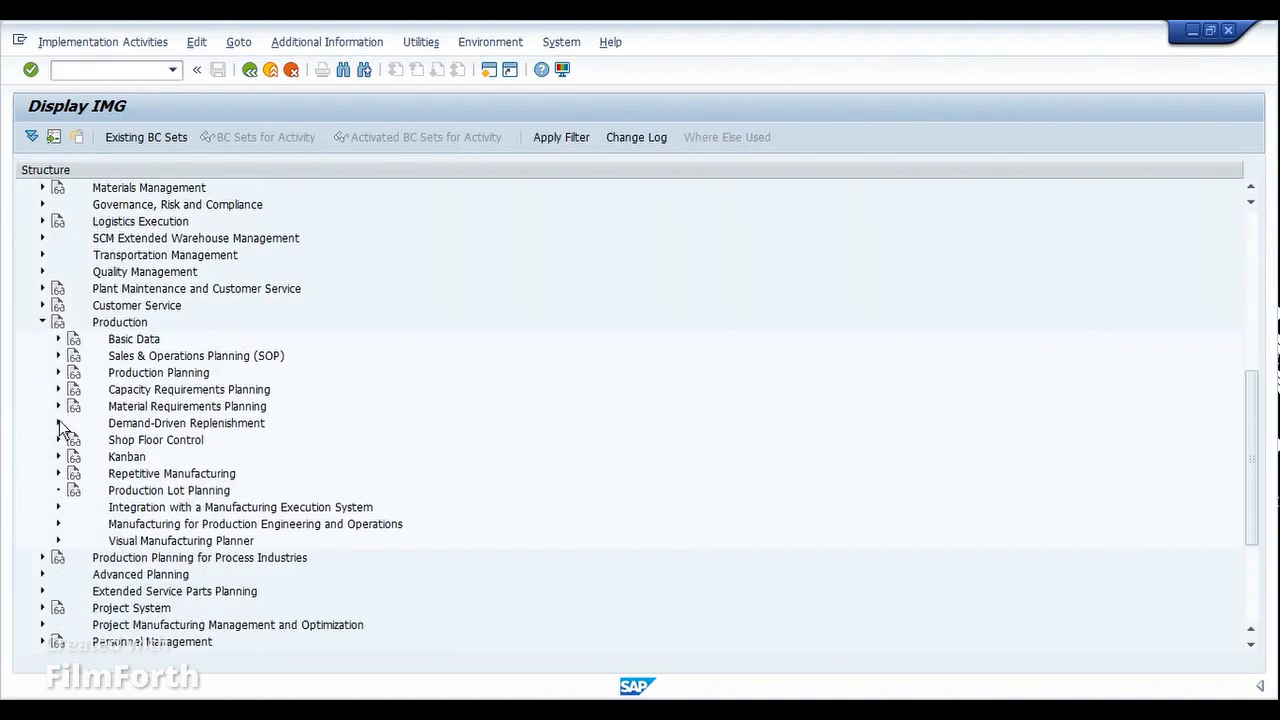
{"action": "left_click", "coordinate": [58, 390]}
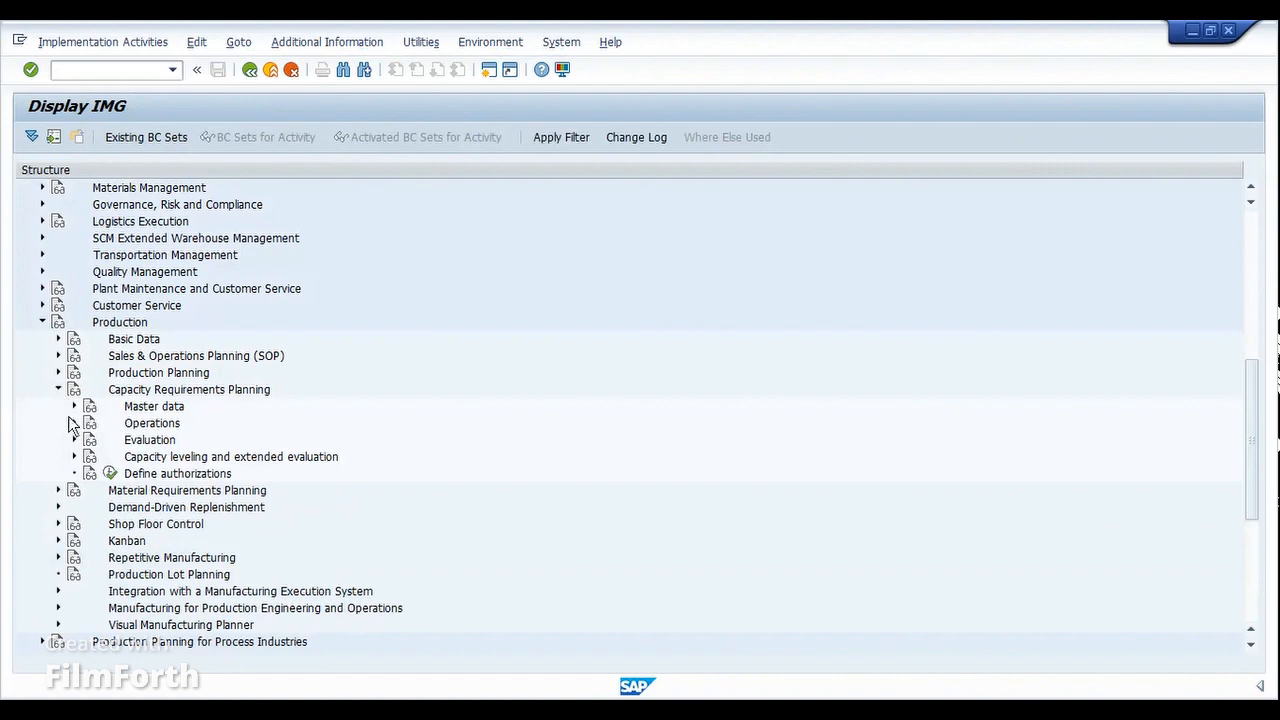
{"action": "left_click", "coordinate": [73, 423]}
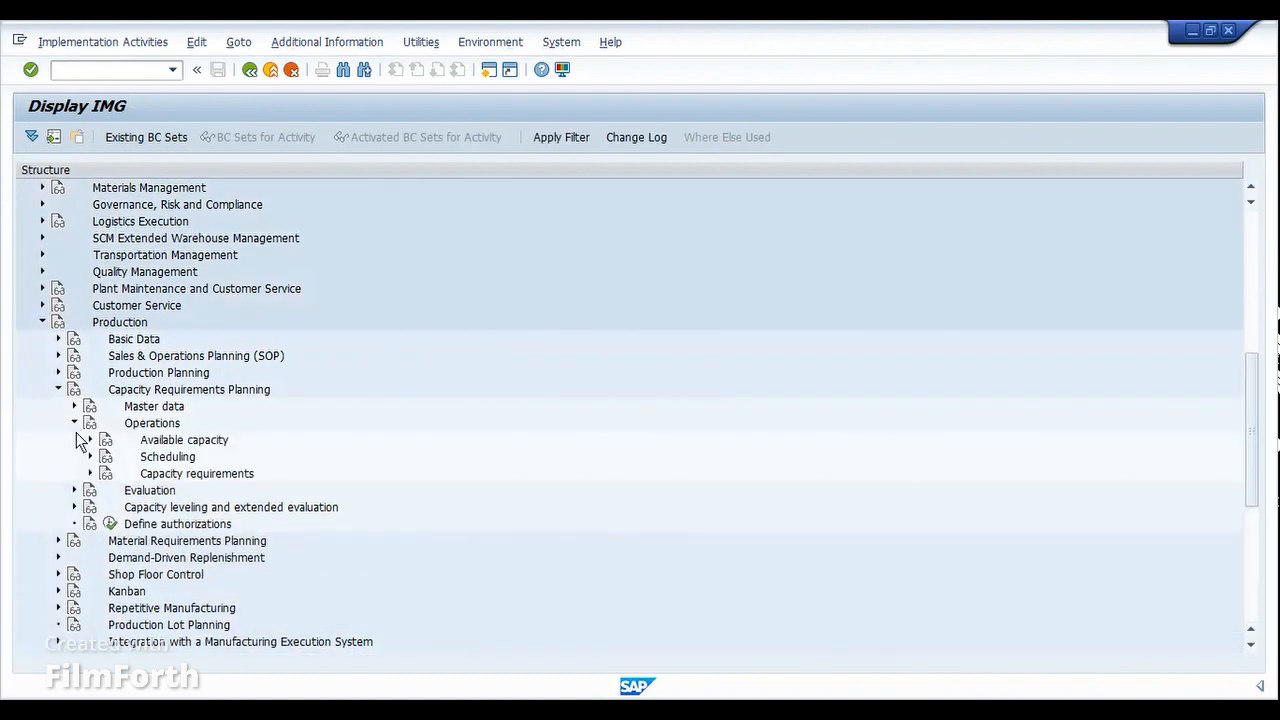
{"action": "left_click", "coordinate": [89, 456]}
{"action": "scroll", "coordinate": [100, 470], "scroll_direction": "down", "scroll_amount": 2}
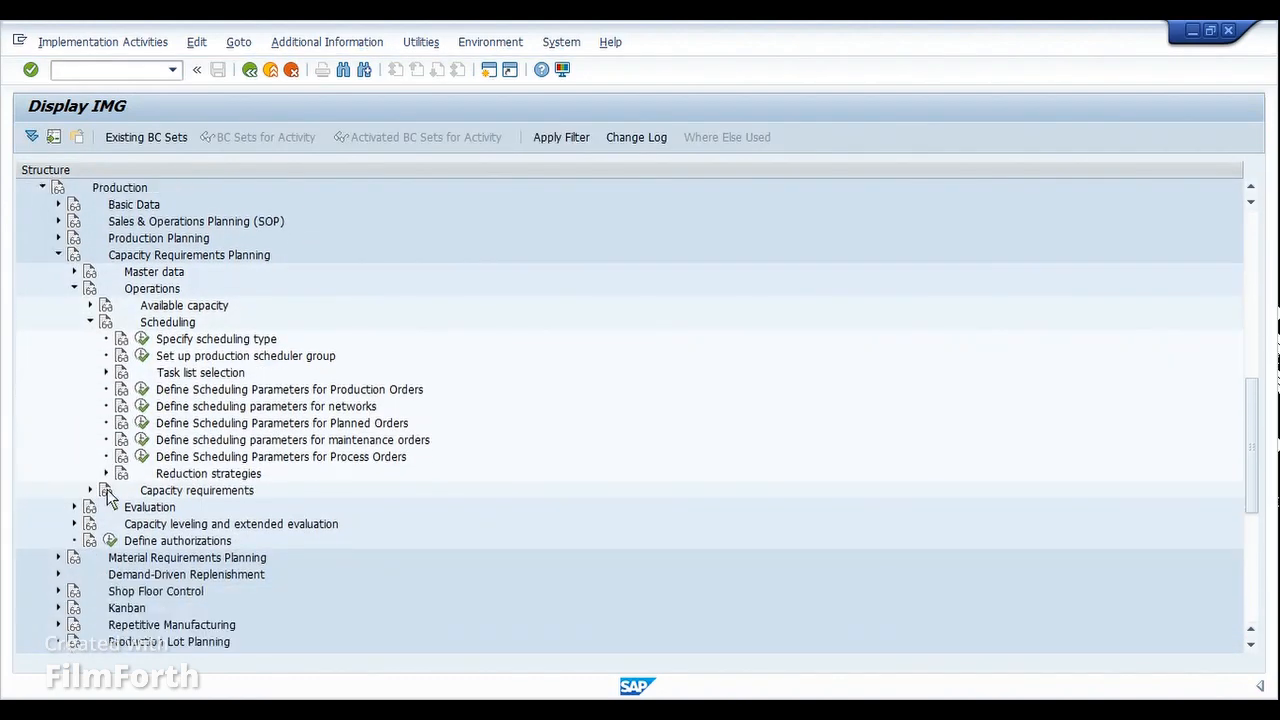
{"action": "left_click", "coordinate": [143, 390]}
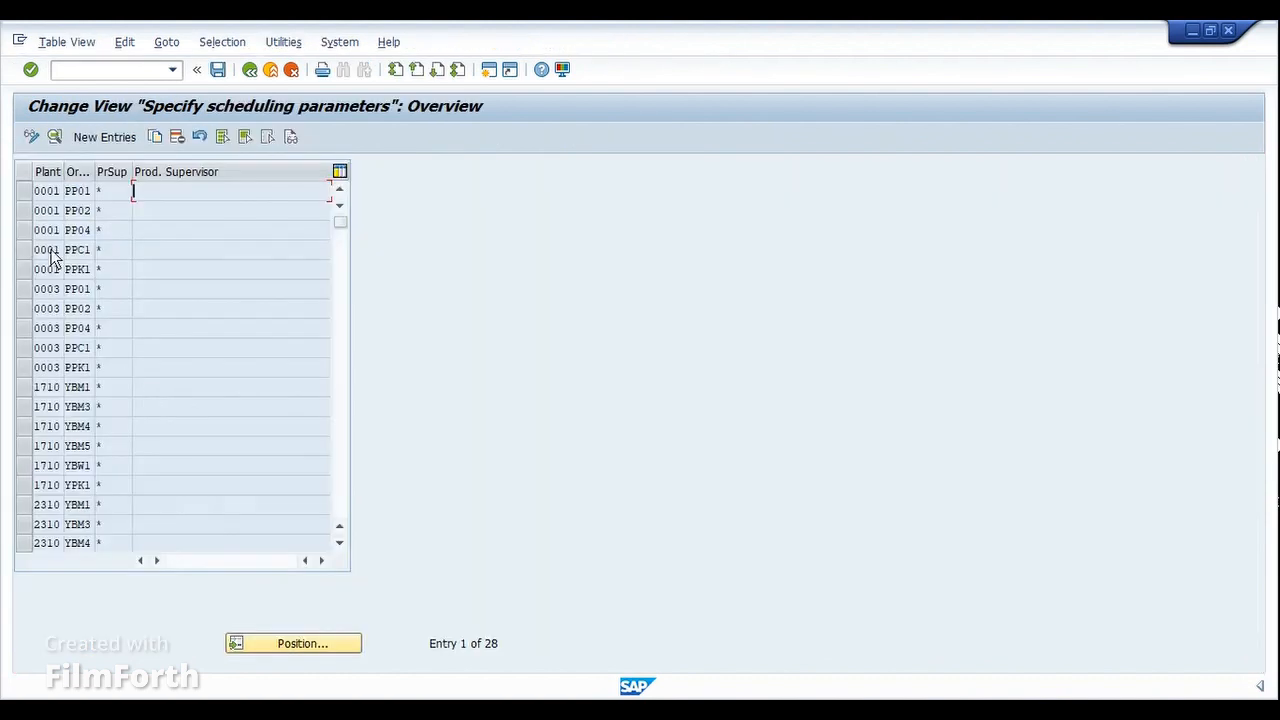
- Open the scheduling parameters of plant 1710, order type YBM1, and review the detailed scheduling settings and Adjust Dates options
{"action": "left_click", "coordinate": [26, 388]}
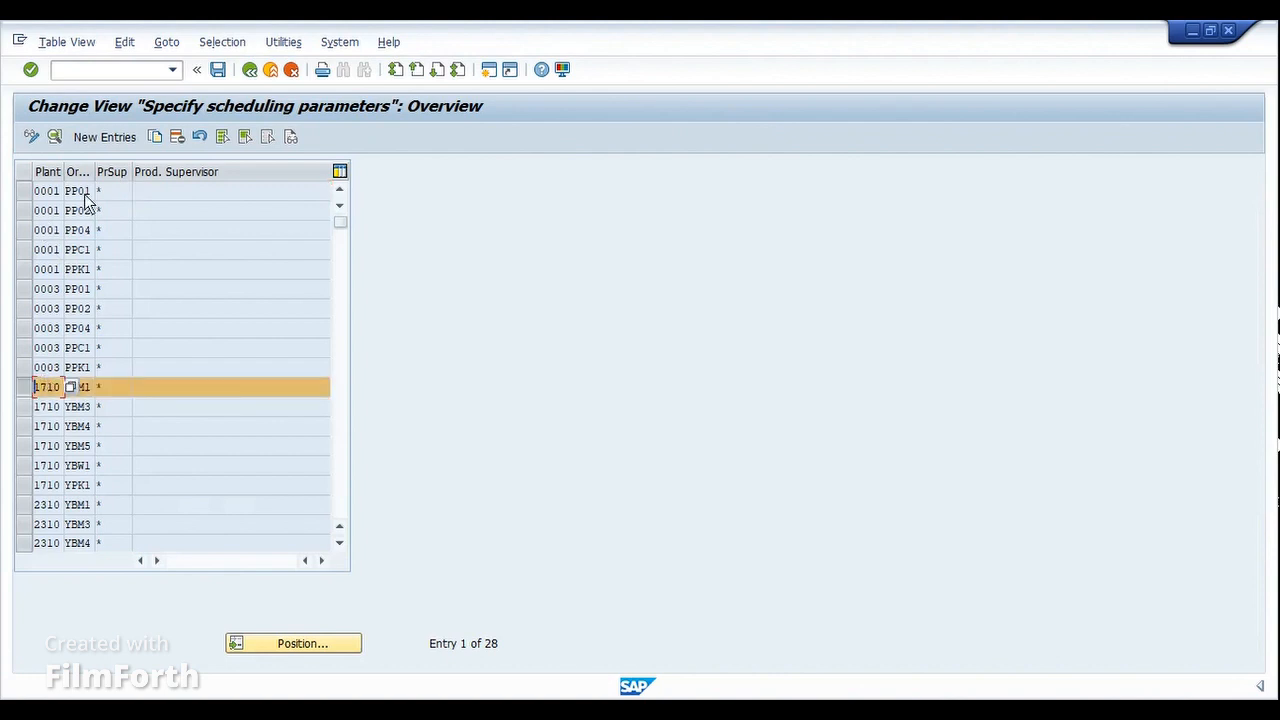
{"action": "left_click", "coordinate": [55, 141]}
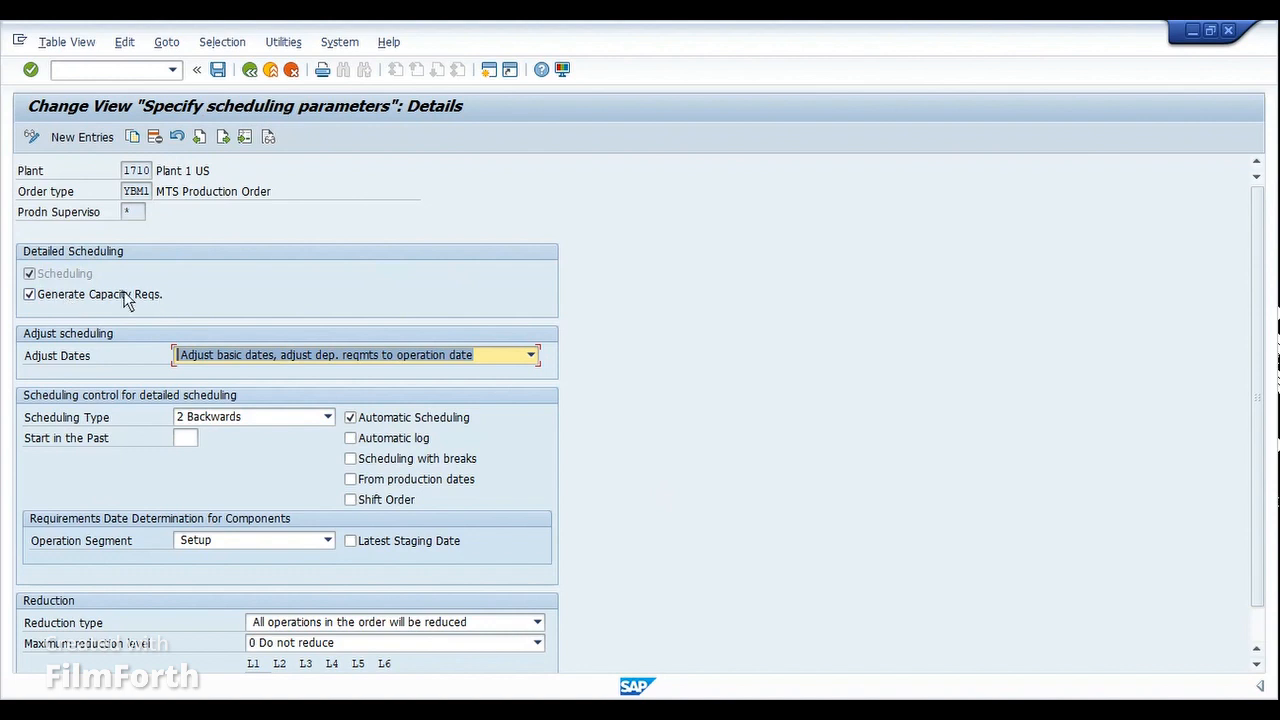
{"action": "left_click", "coordinate": [51, 279]}
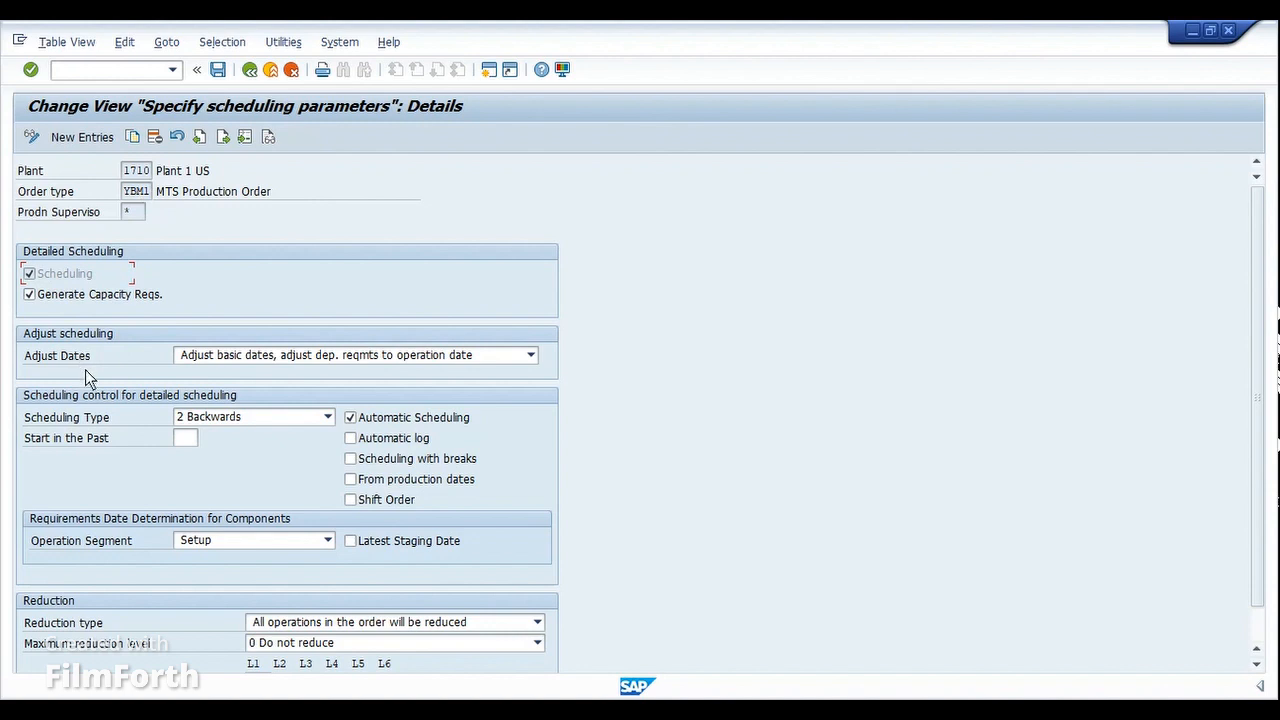
{"action": "left_click", "coordinate": [290, 356]}
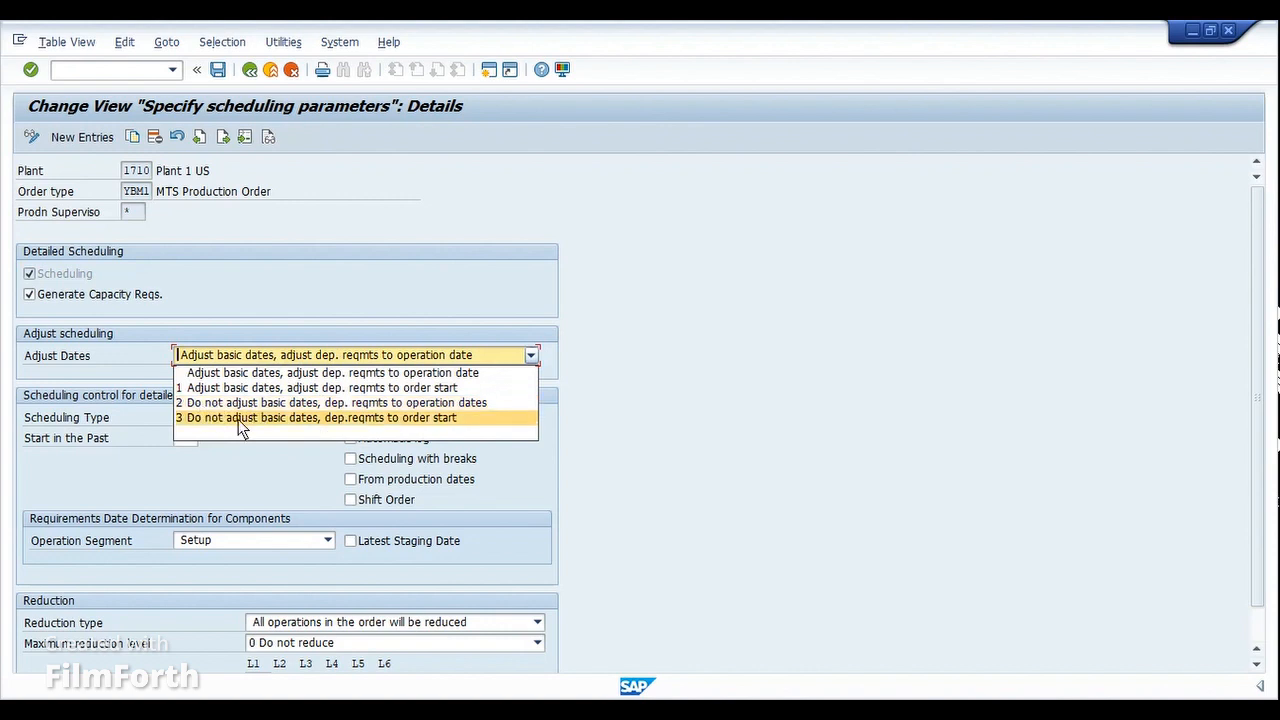
{"action": "left_click", "coordinate": [659, 427]}
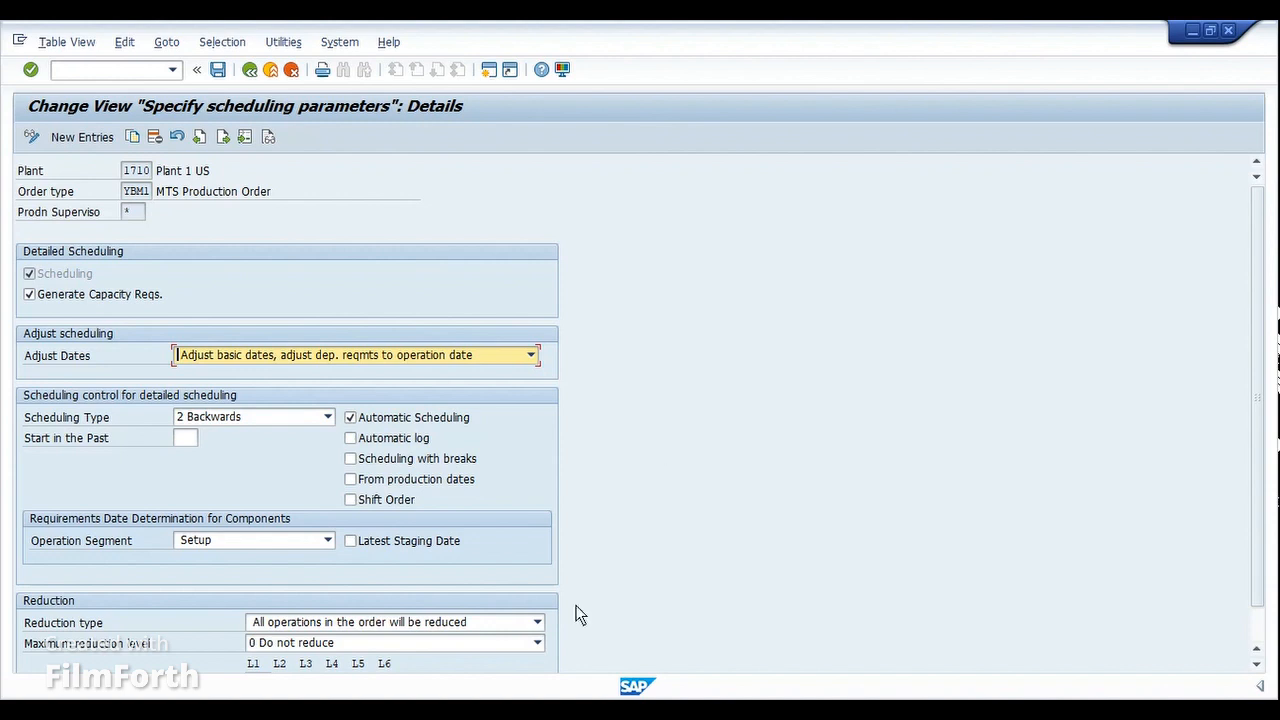
- Switch to the work center display session, run transaction CO03 there and display production order 1000201
{"action": "left_click", "coordinate": [540, 710]}
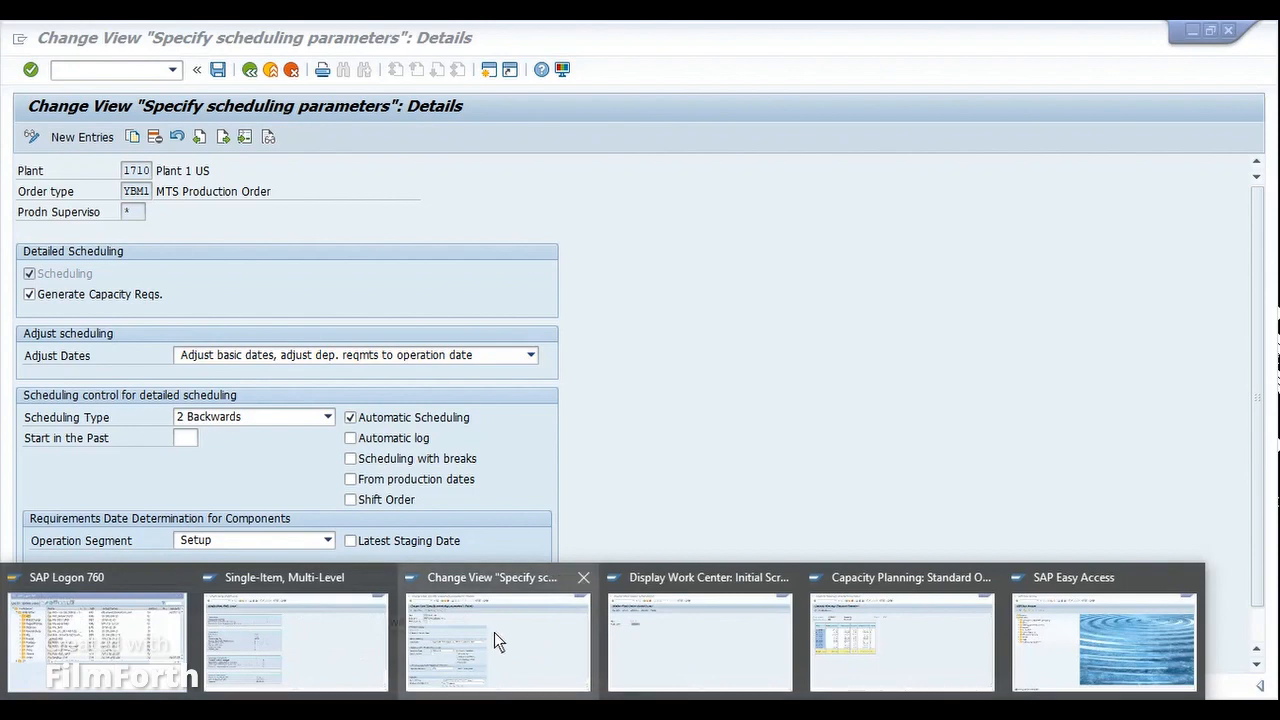
{"action": "left_click", "coordinate": [351, 640]}
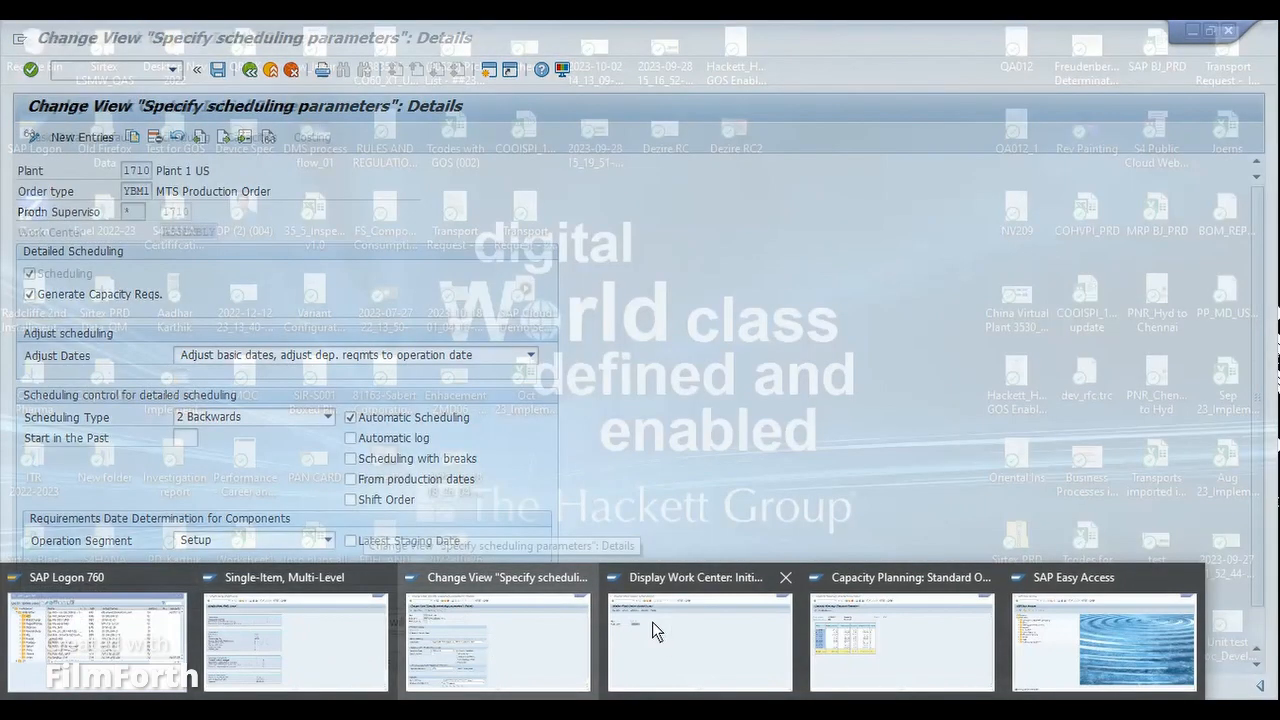
{"action": "left_click", "coordinate": [687, 608]}
{"action": "type", "text": "/NC"}
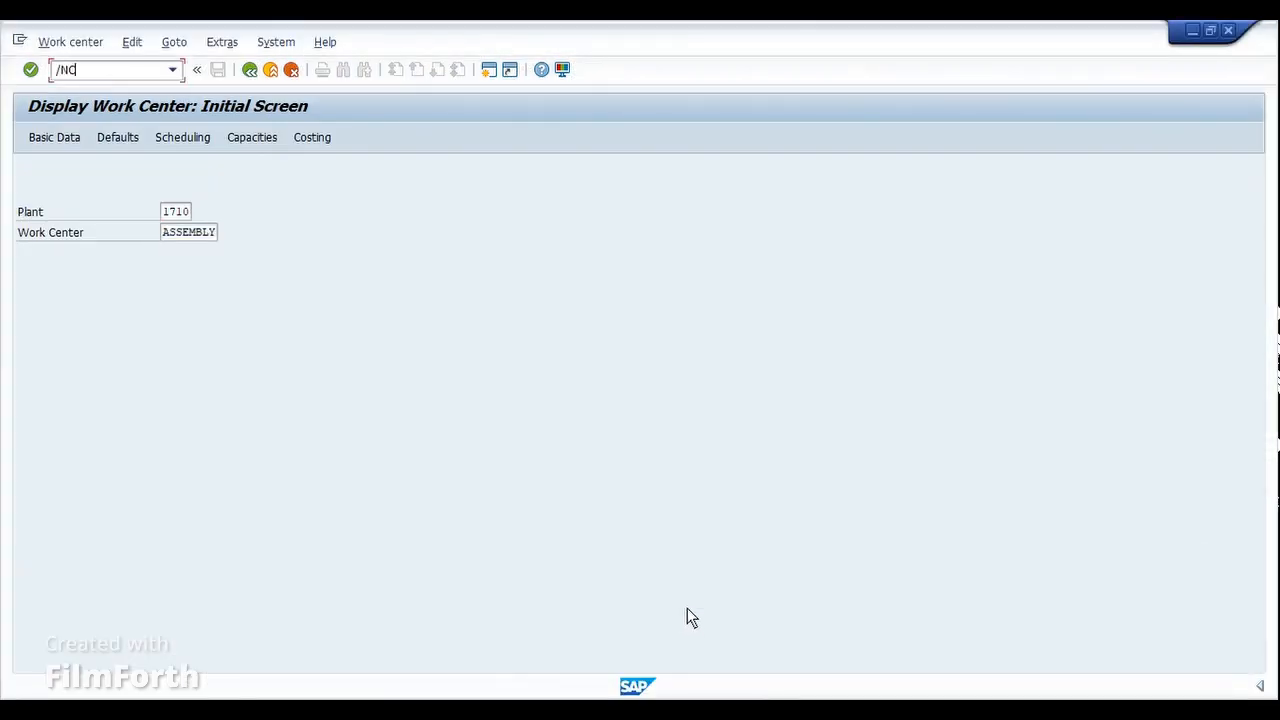
{"action": "type", "text": "O03"}
{"action": "key", "text": "Return"}
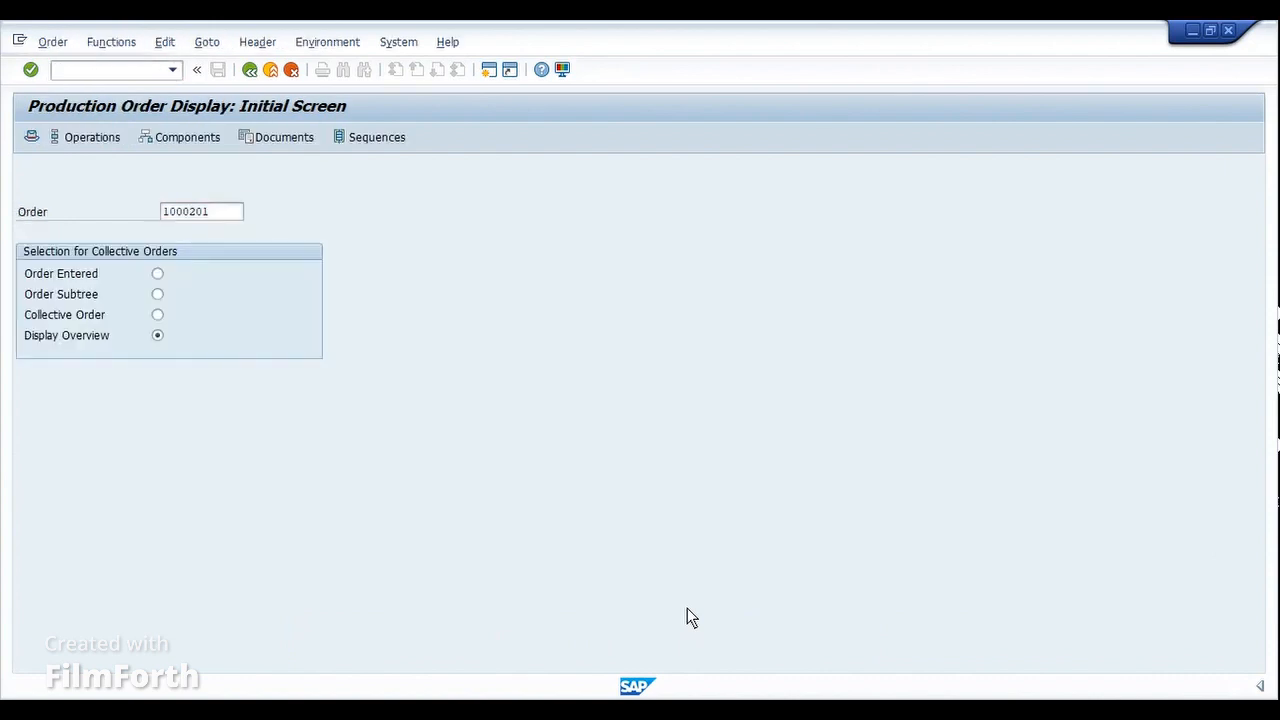
{"action": "key", "text": "Return"}
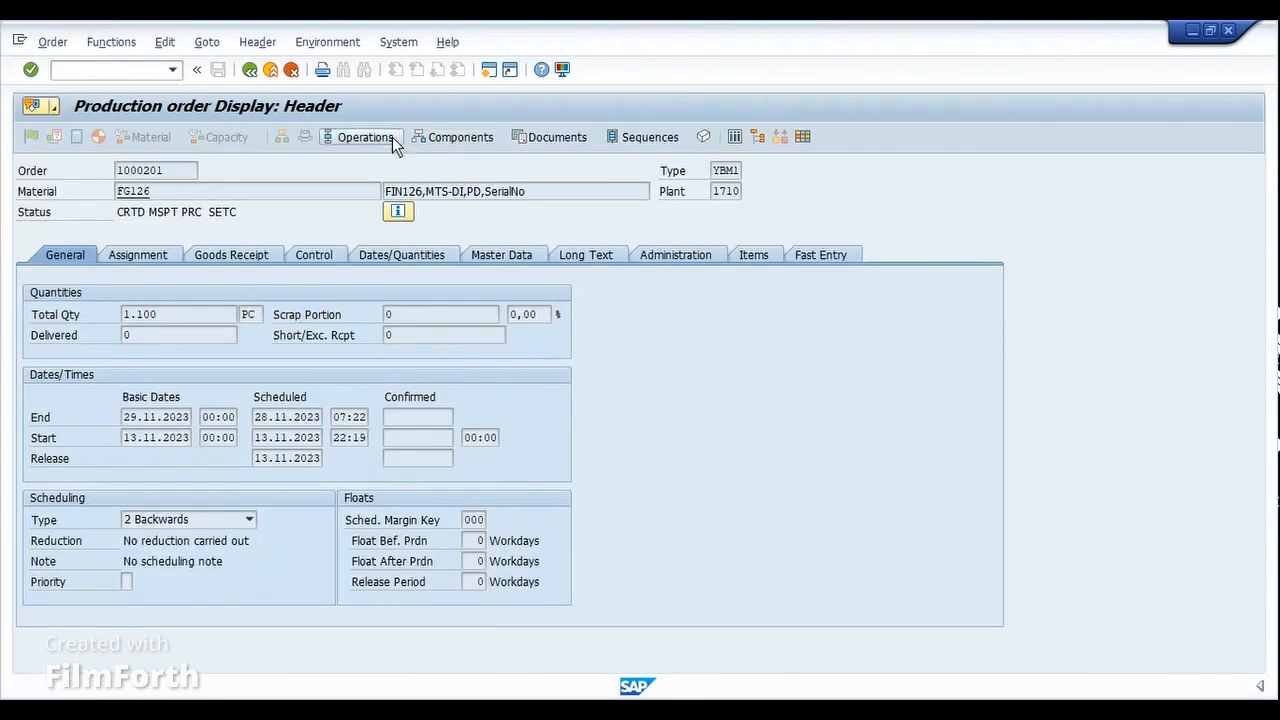
- Open the production order's operation overview and examine the start and end dates of operations 0010, 0020 and 0030
{"action": "left_click", "coordinate": [392, 137]}
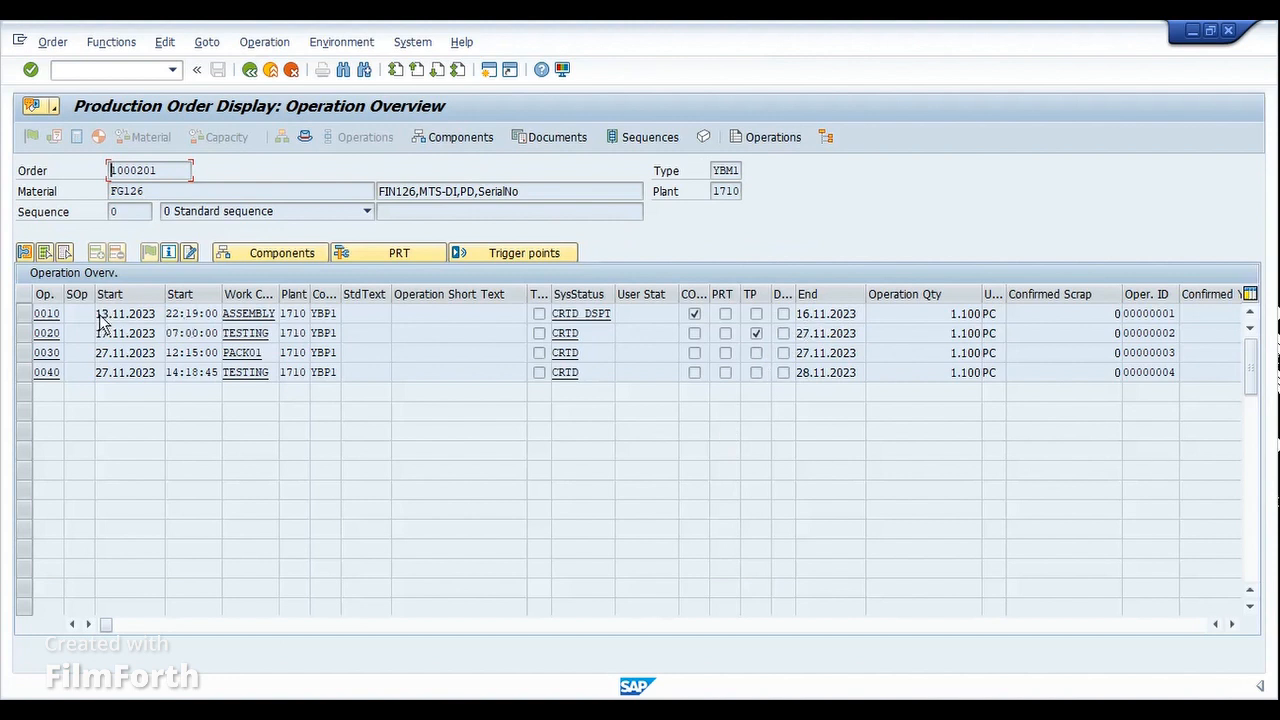
{"action": "left_click", "coordinate": [140, 314]}
{"action": "left_click_drag", "start_coordinate": [798, 314], "coordinate": [846, 318]}
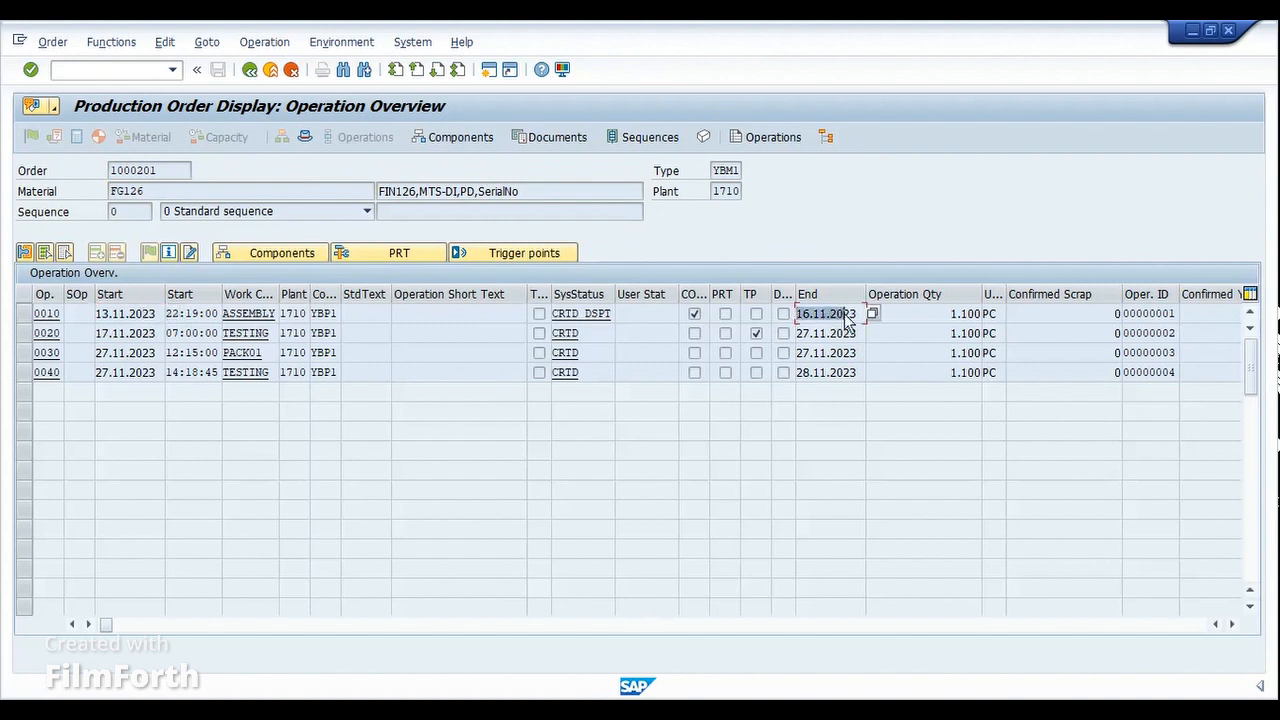
{"action": "left_click", "coordinate": [846, 318]}
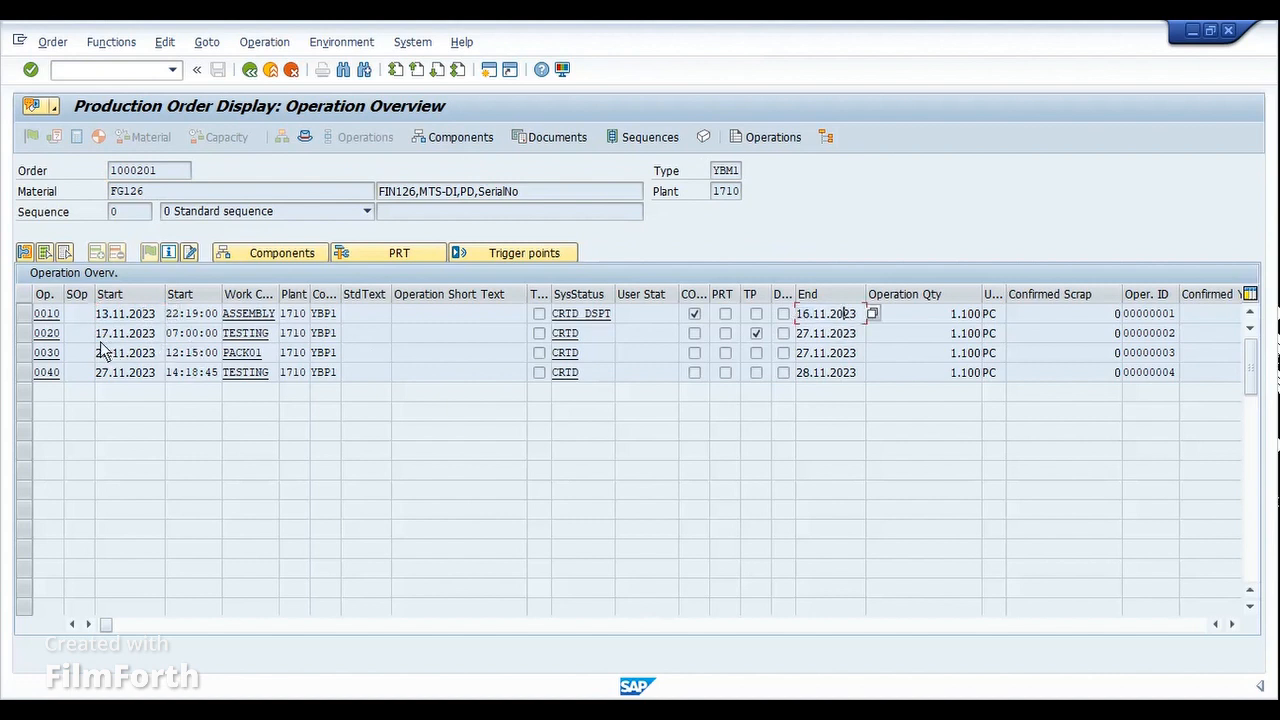
{"action": "left_click", "coordinate": [141, 333]}
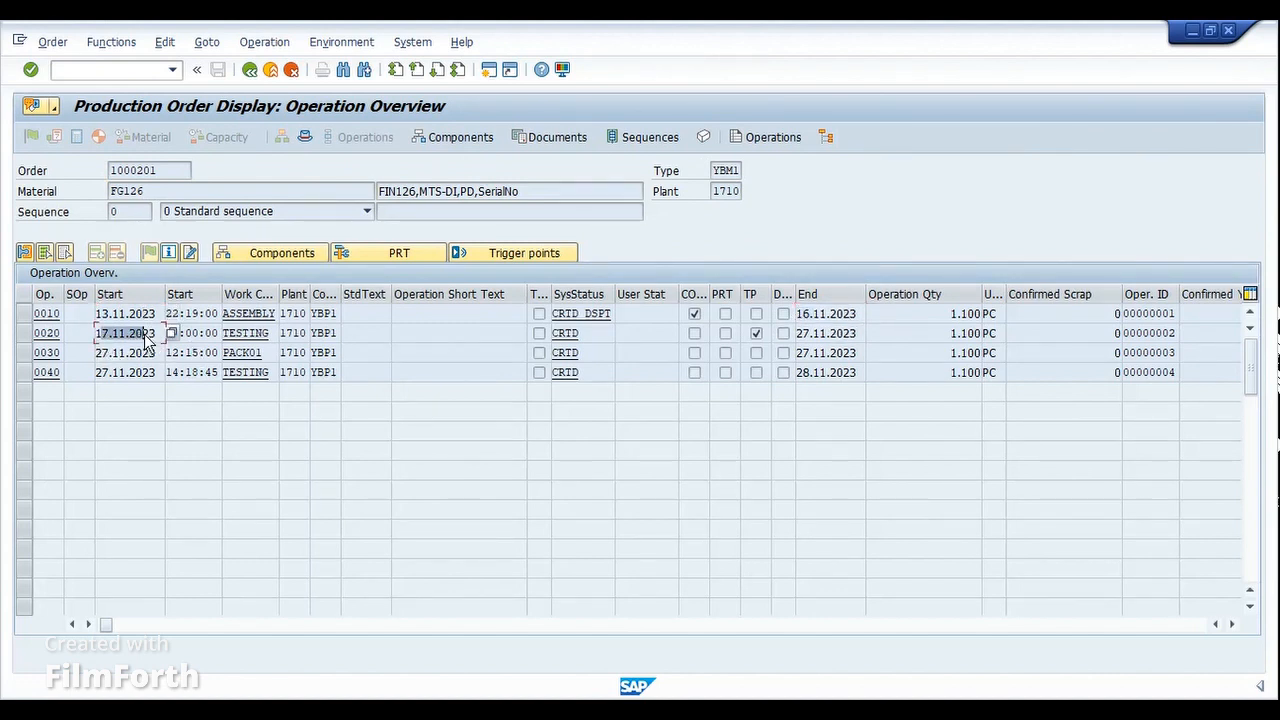
{"action": "left_click", "coordinate": [799, 336]}
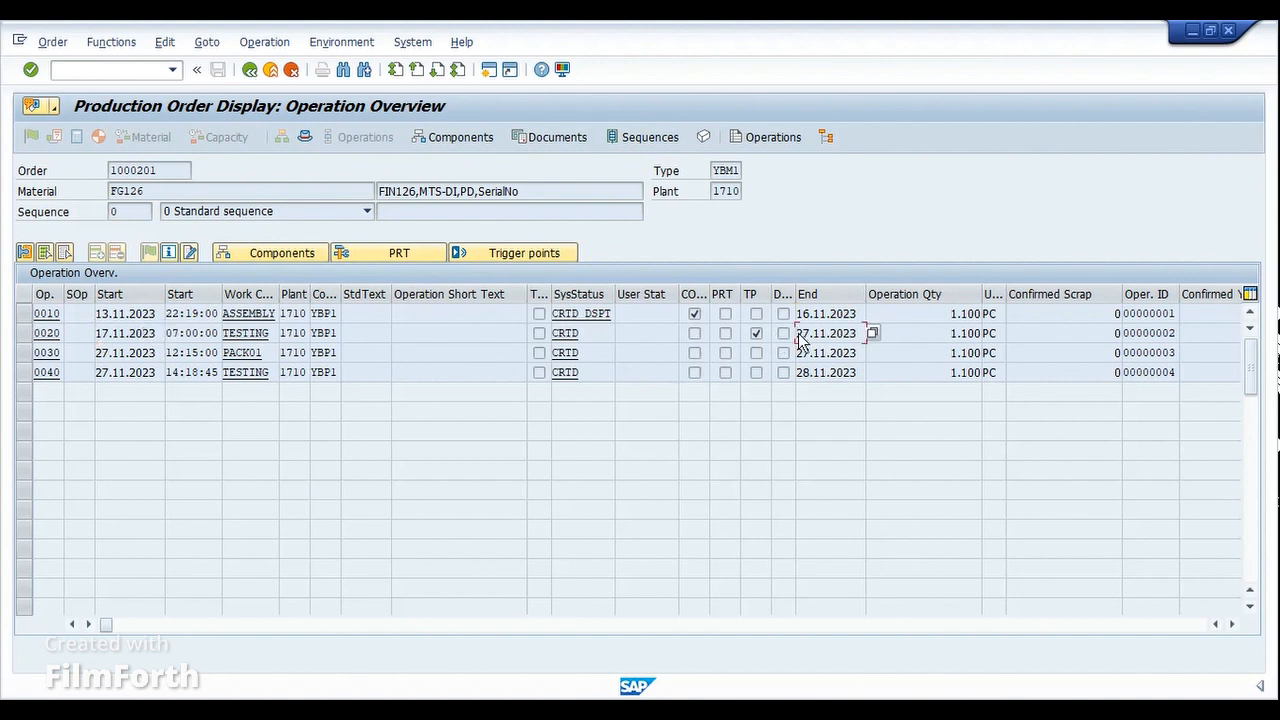
{"action": "left_click", "coordinate": [814, 336]}
{"action": "left_click", "coordinate": [24, 336]}
{"action": "left_click", "coordinate": [24, 336]}
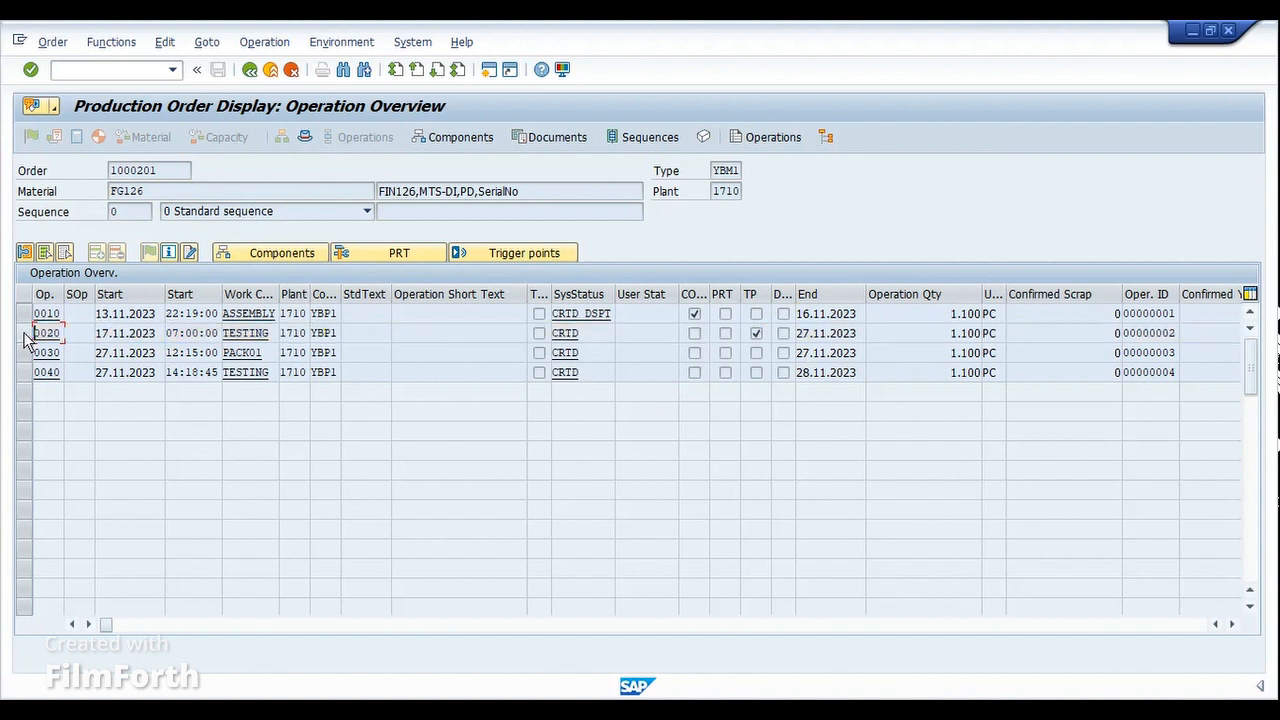
{"action": "left_click", "coordinate": [24, 352]}
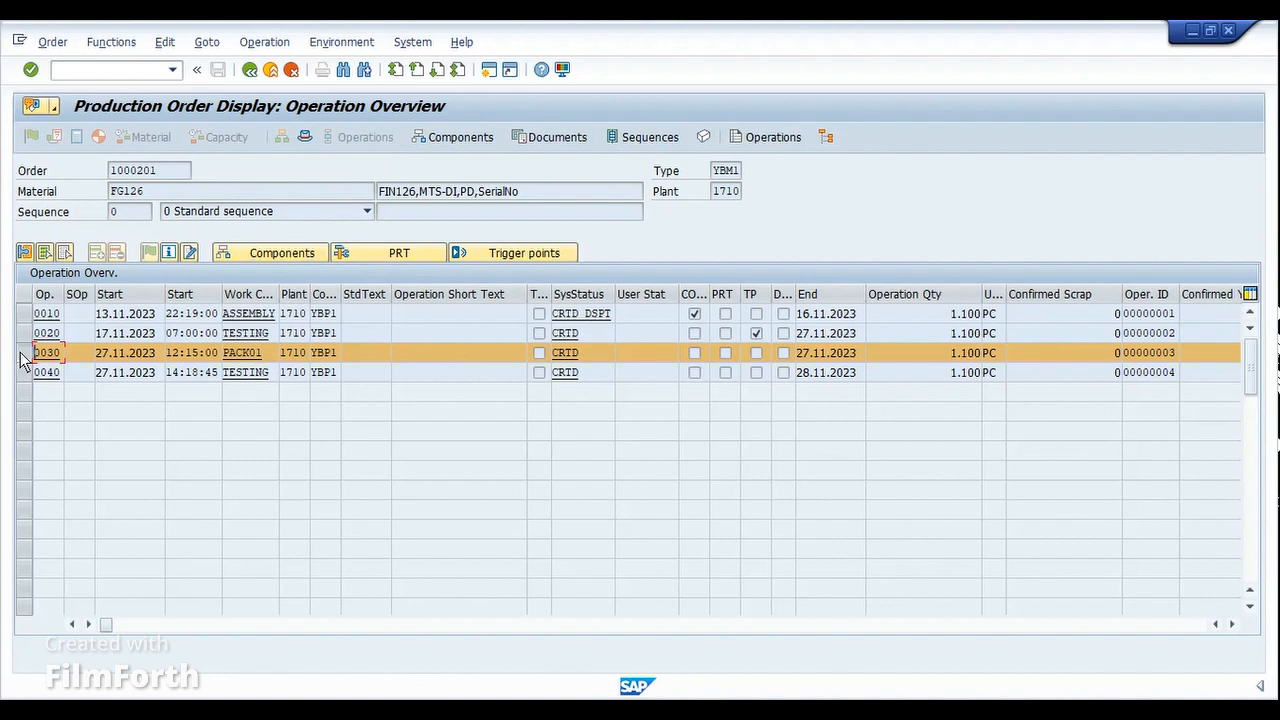
{"action": "left_click", "coordinate": [23, 356]}
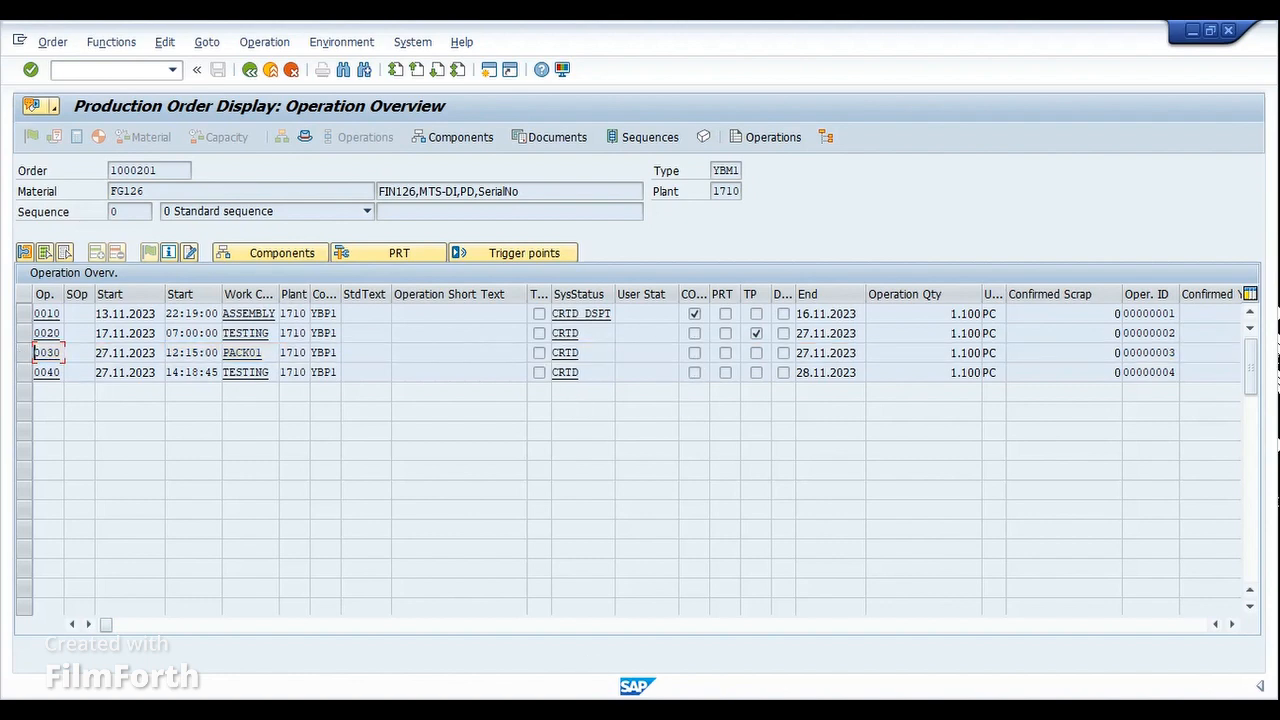
- Check the Adjust Dates setting in the scheduling parameters session, and return to the production order's operation overview
{"action": "left_click", "coordinate": [600, 711]}
{"action": "left_click", "coordinate": [472, 635]}
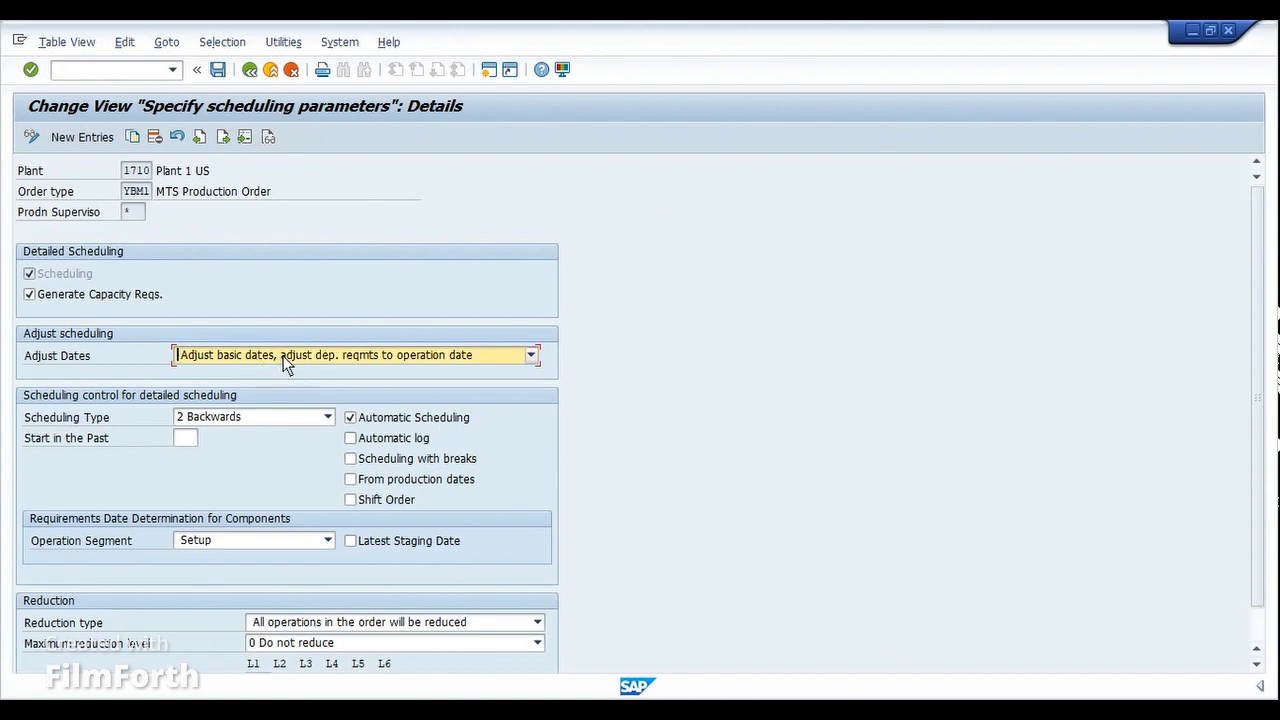
{"action": "left_click", "coordinate": [590, 708]}
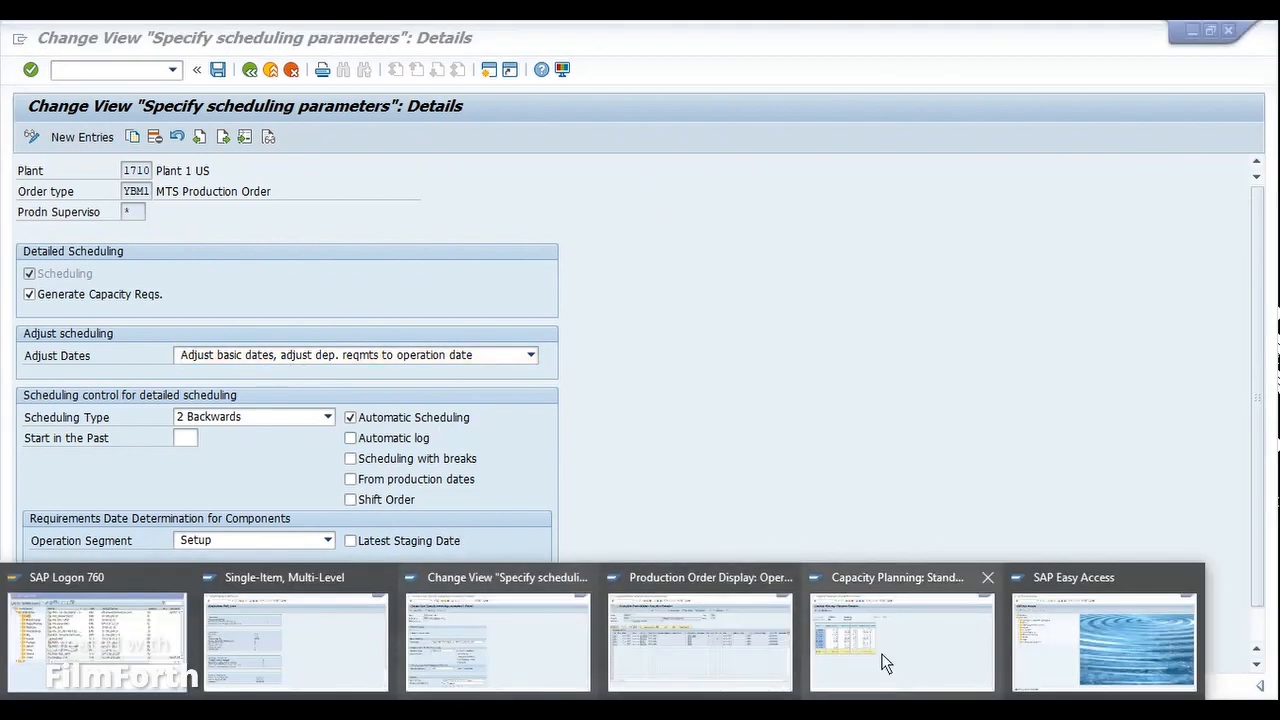
{"action": "left_click", "coordinate": [734, 638]}
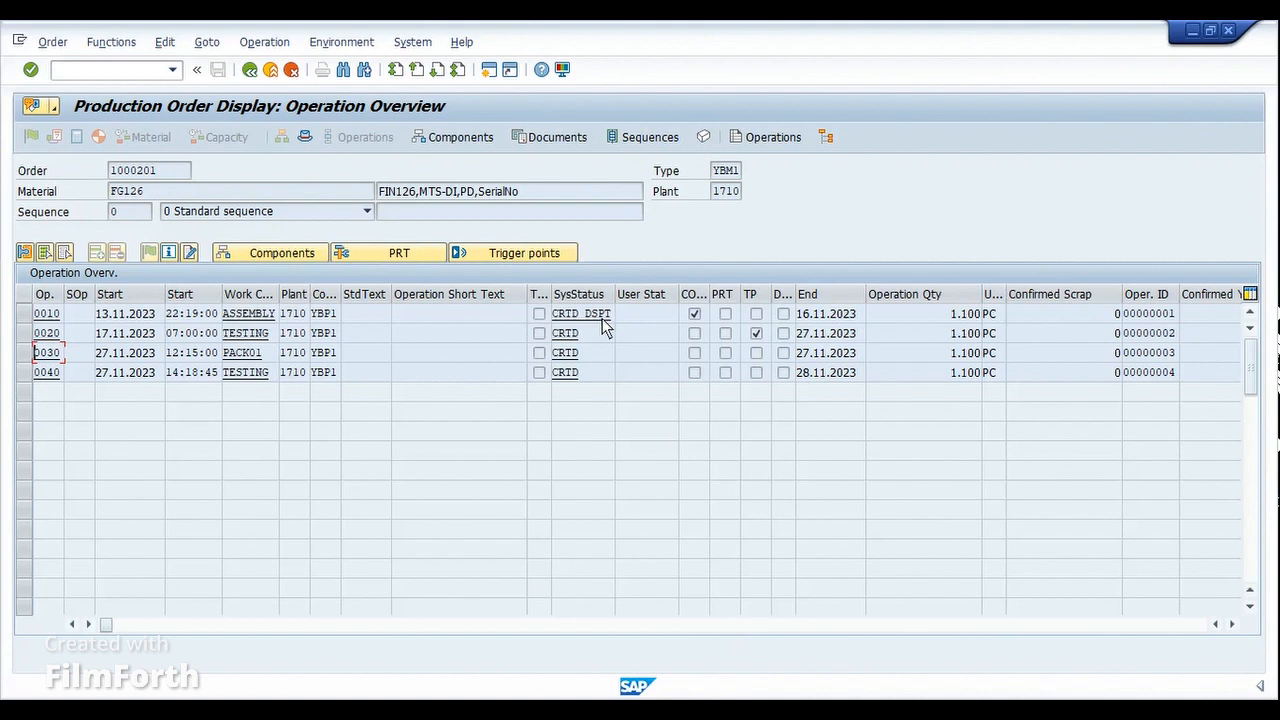
- Compare the system status and start and end dates of operation 0010 with those of operations 0020 to 0040
{"action": "left_click", "coordinate": [24, 314]}
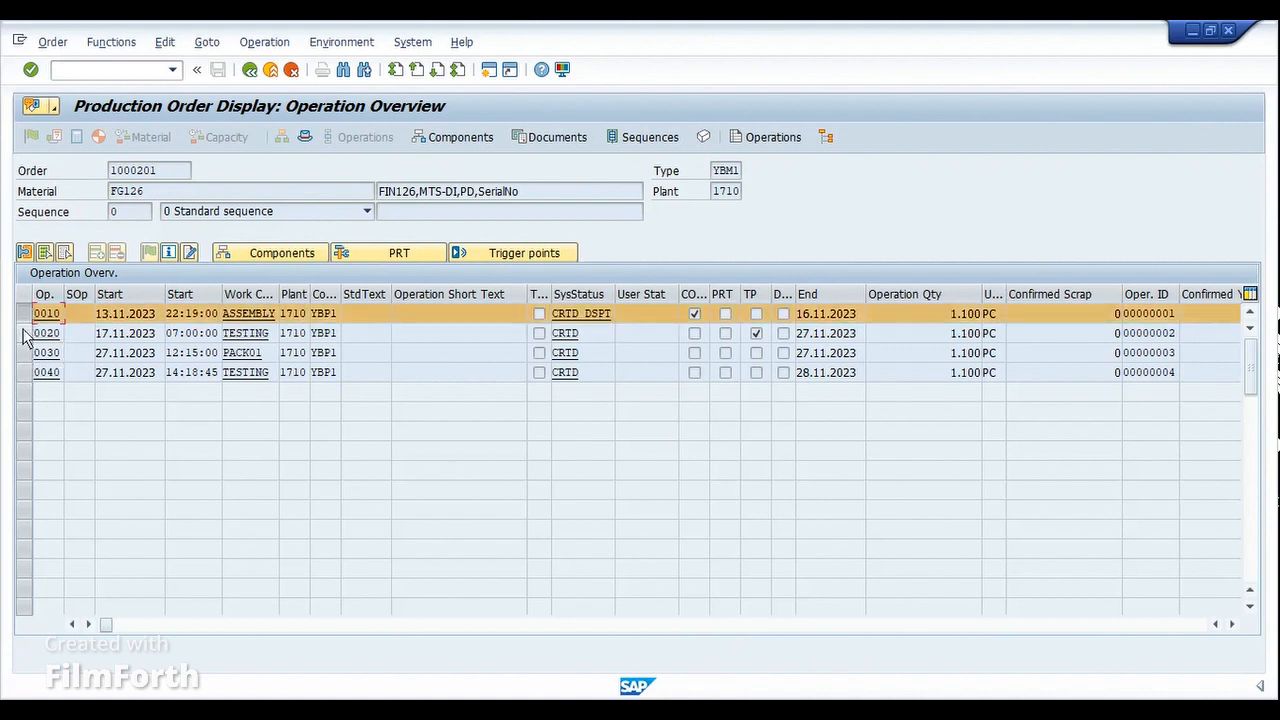
{"action": "left_click", "coordinate": [23, 333]}
{"action": "left_click", "coordinate": [24, 353], "text": "shift"}
{"action": "left_click", "coordinate": [24, 372], "text": "shift"}
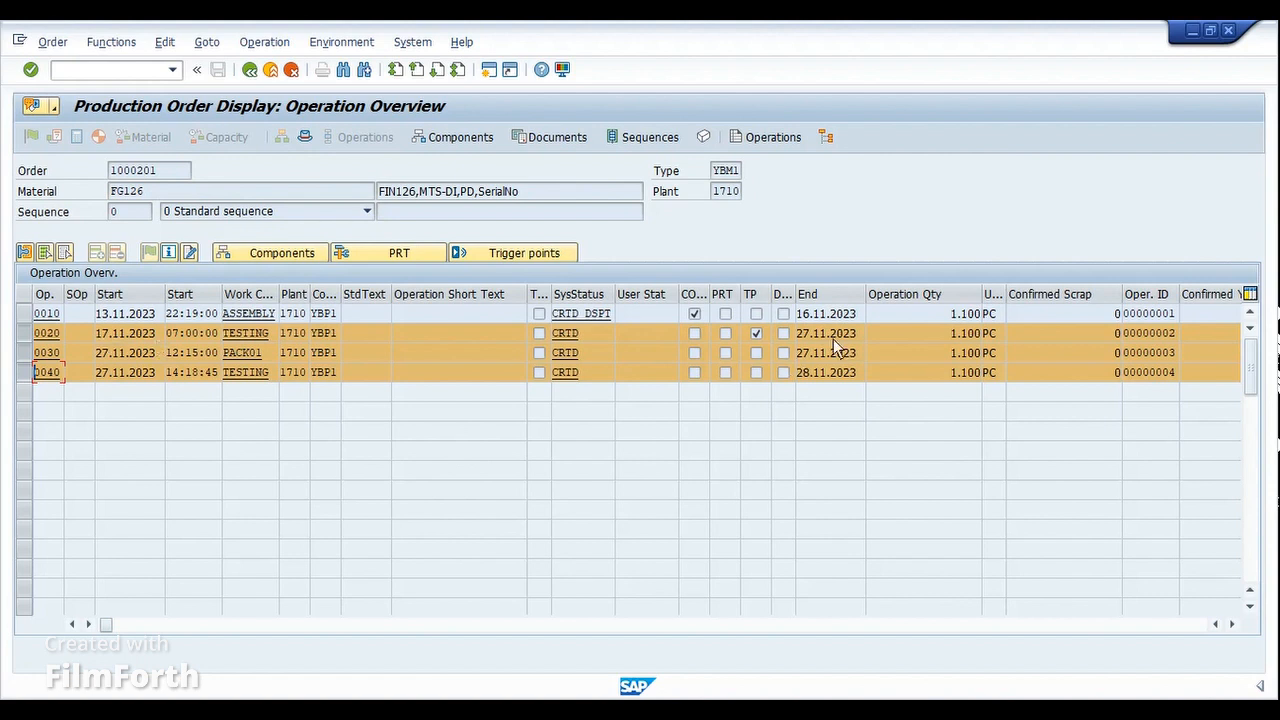
{"action": "left_click", "coordinate": [27, 315]}
{"action": "left_click", "coordinate": [27, 334]}
{"action": "left_click", "coordinate": [27, 354]}
{"action": "left_click", "coordinate": [27, 373]}
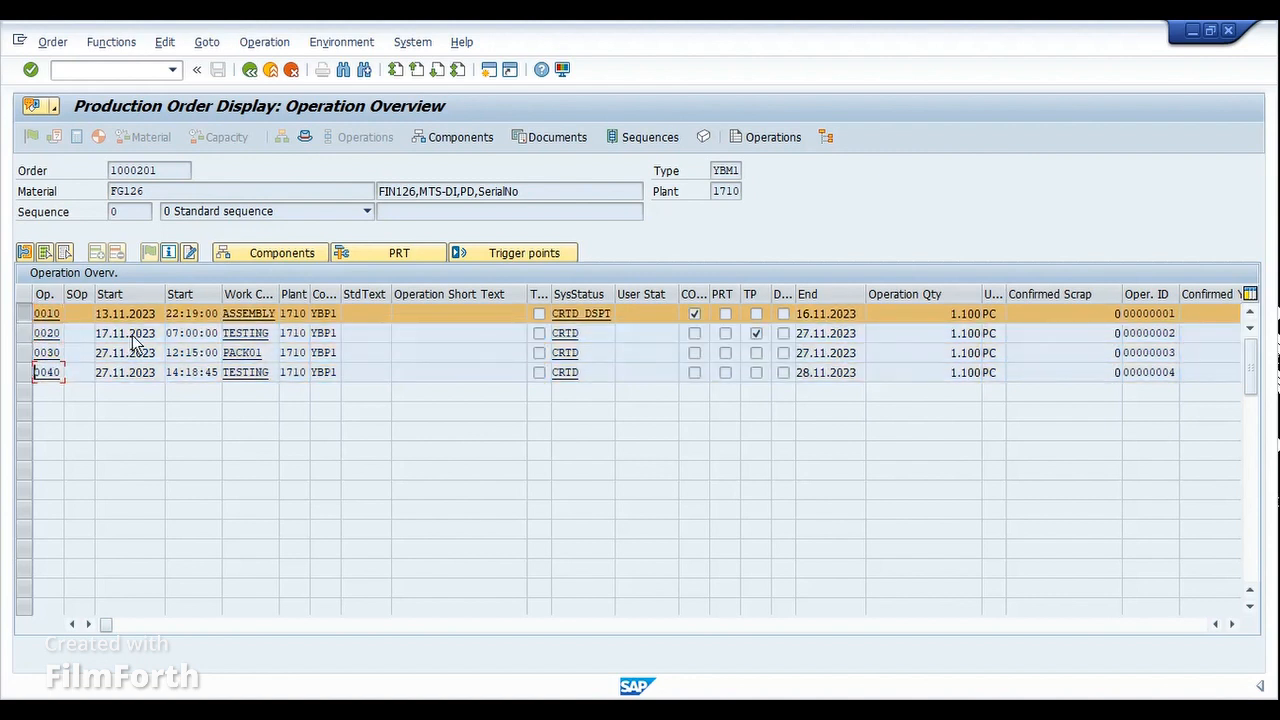
{"action": "left_click", "coordinate": [808, 318]}
{"action": "left_click", "coordinate": [111, 313]}
{"action": "left_click", "coordinate": [811, 314]}
- Switch to the scheduling parameters and review the Adjust Dates options, keeping "Adjust basic dates, adjust dep. reqmts to operation date"
{"action": "left_click", "coordinate": [500, 632]}
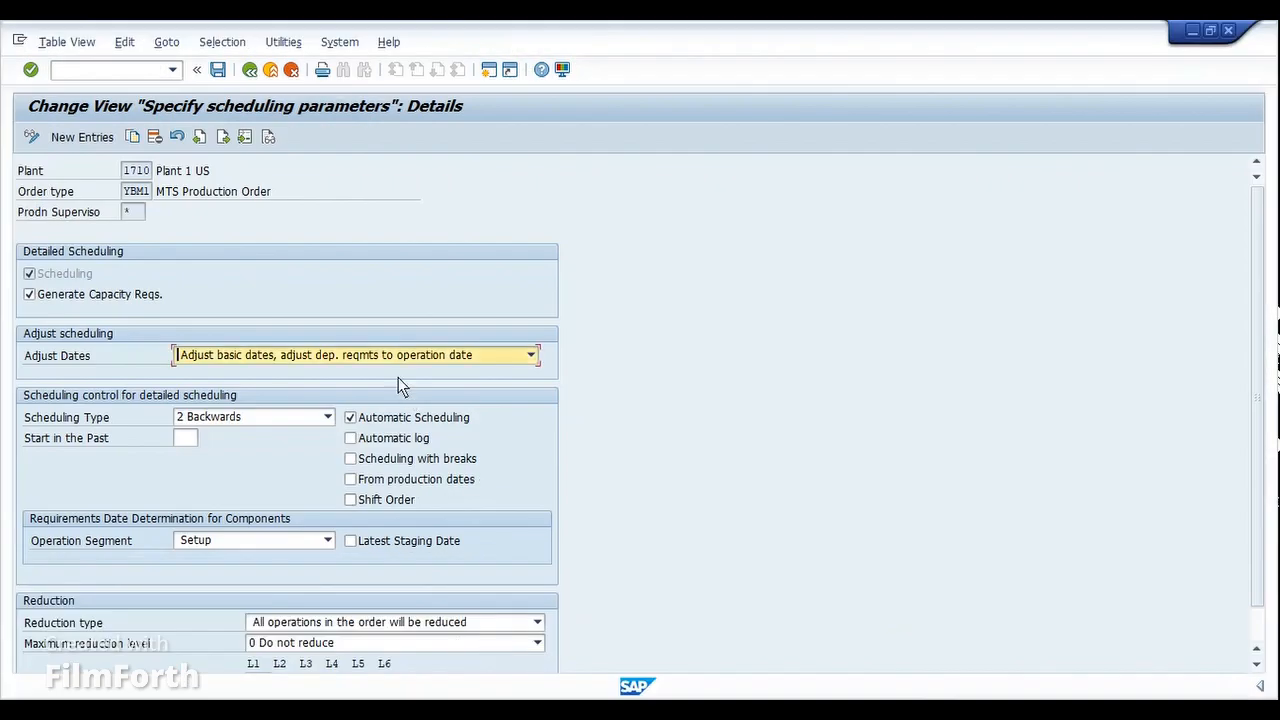
{"action": "left_click", "coordinate": [375, 355]}
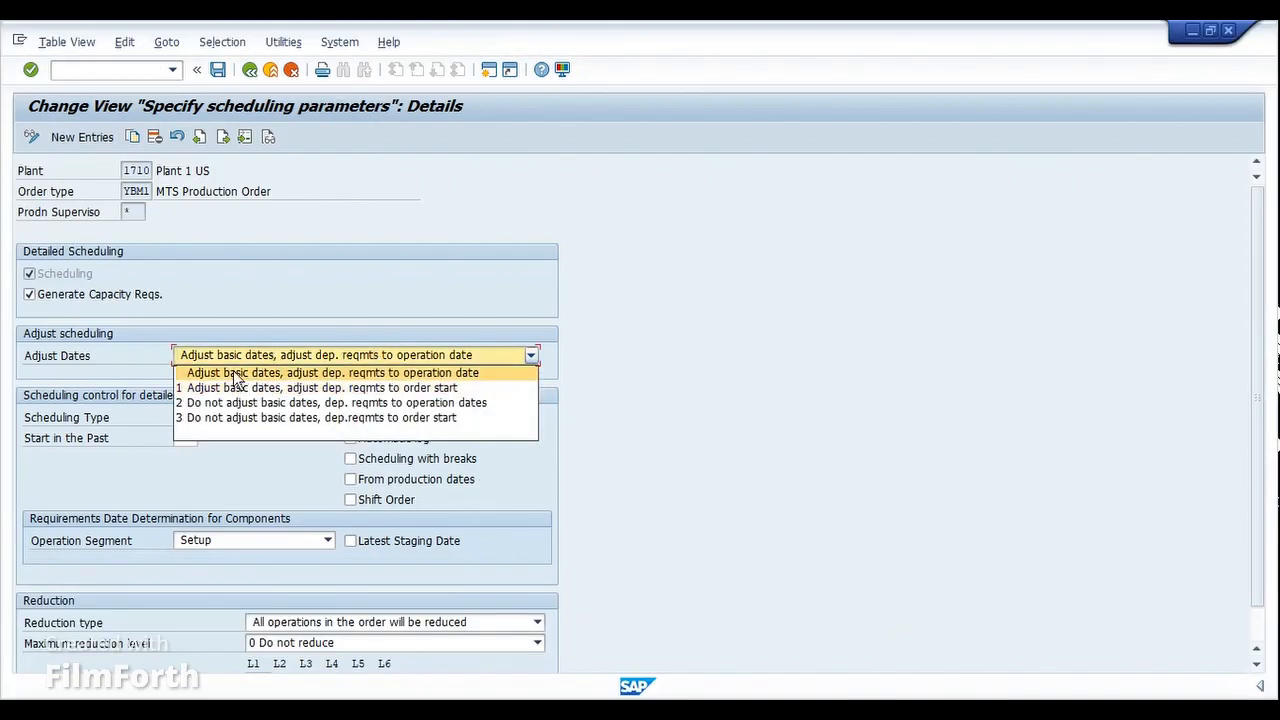
{"action": "left_click", "coordinate": [265, 370]}
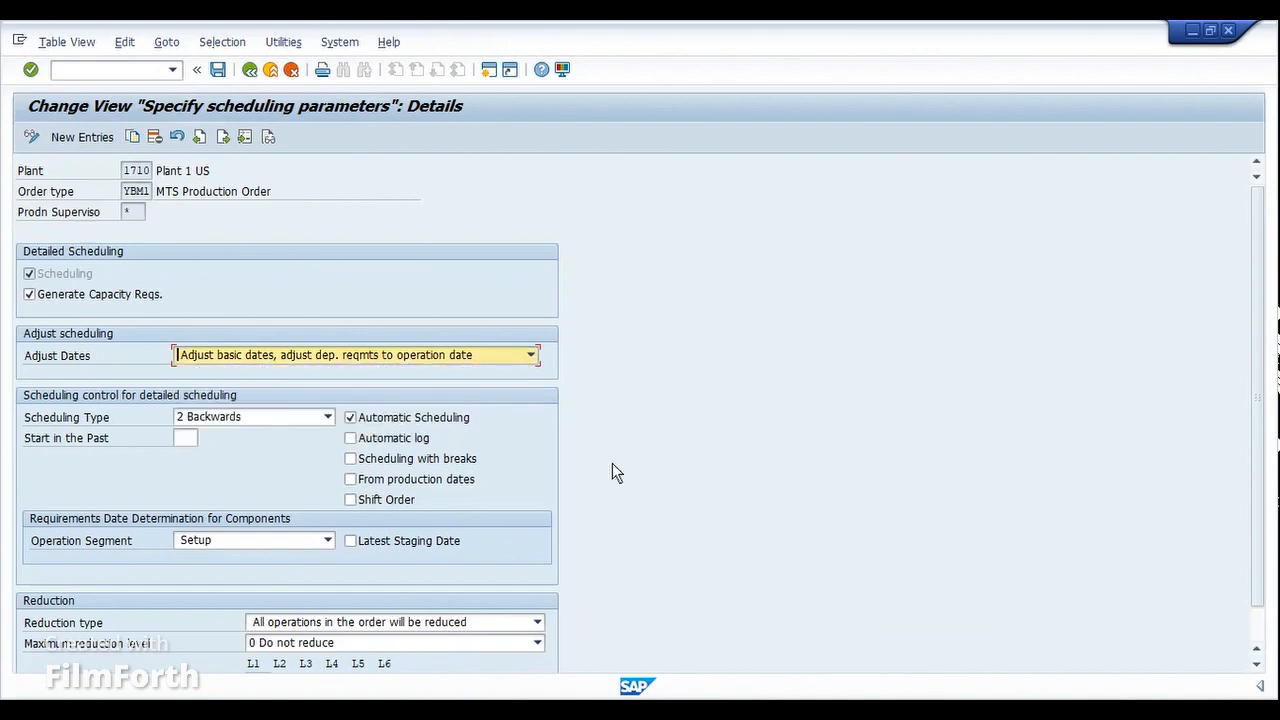
- Return to the production order's operations and compare the start date of operation 0020 with the end date of operation 0010
{"action": "left_click", "coordinate": [700, 630]}
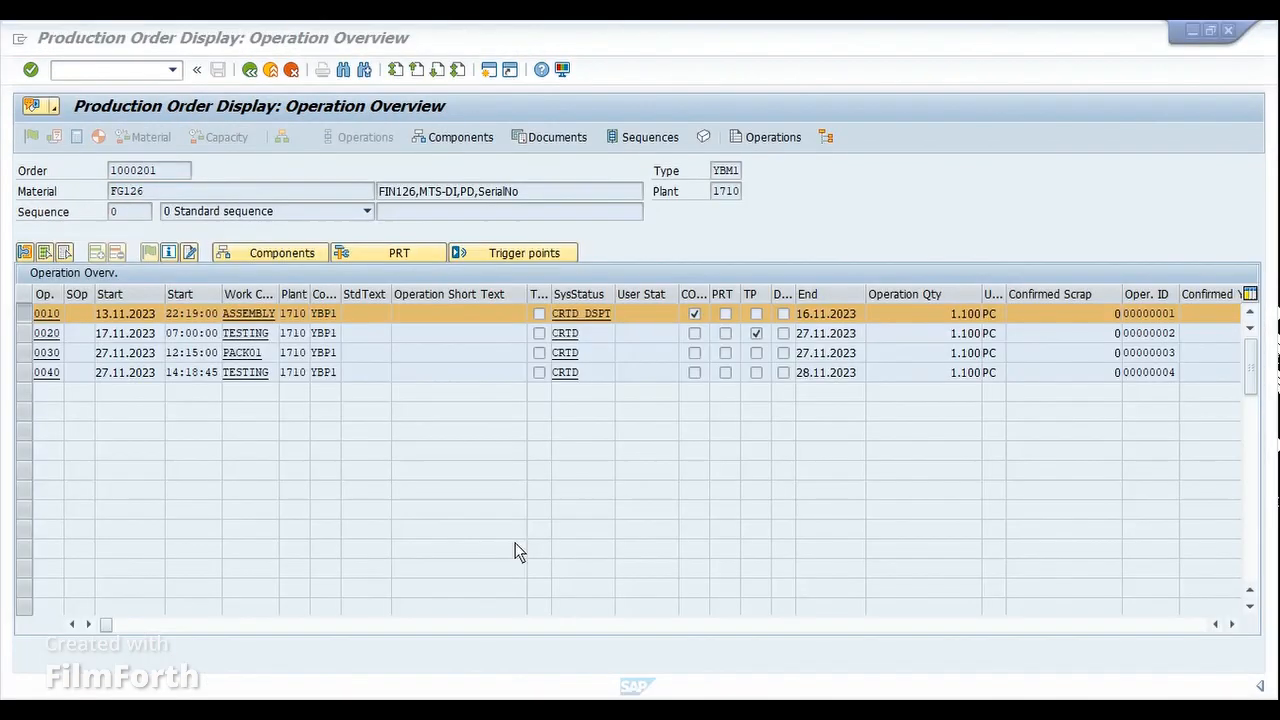
{"action": "left_click", "coordinate": [22, 338]}
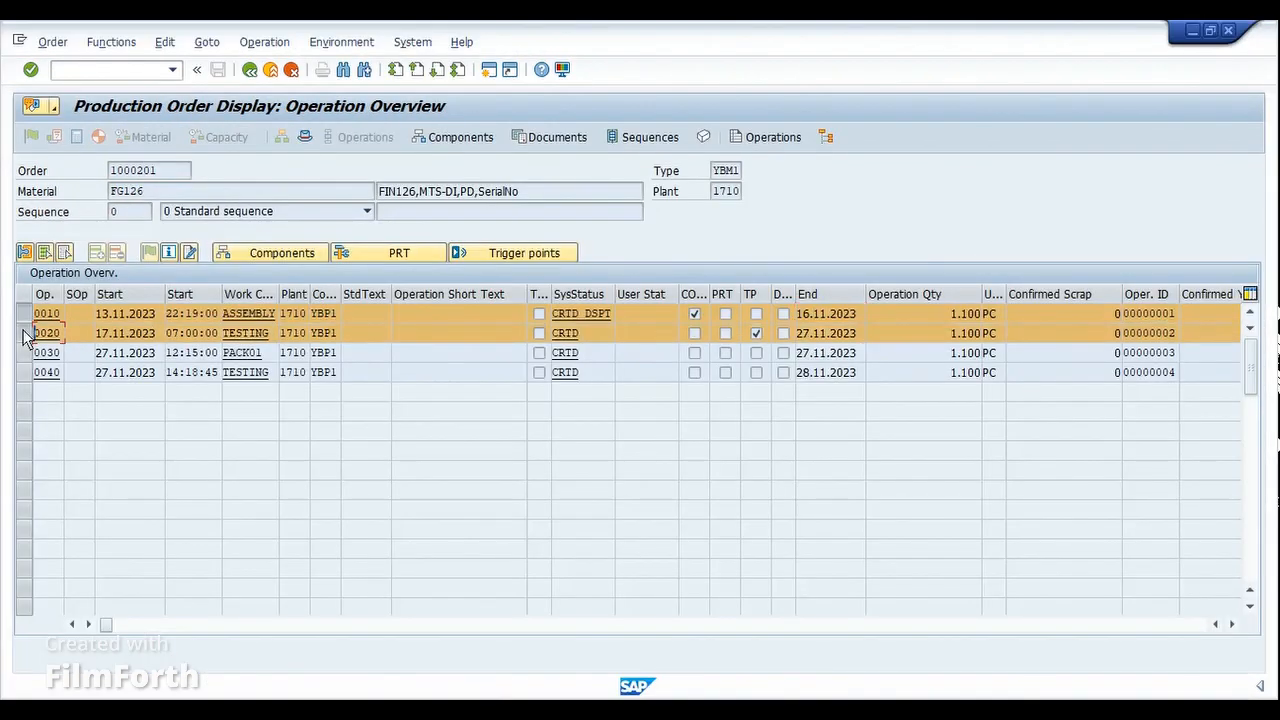
{"action": "left_click", "coordinate": [102, 336]}
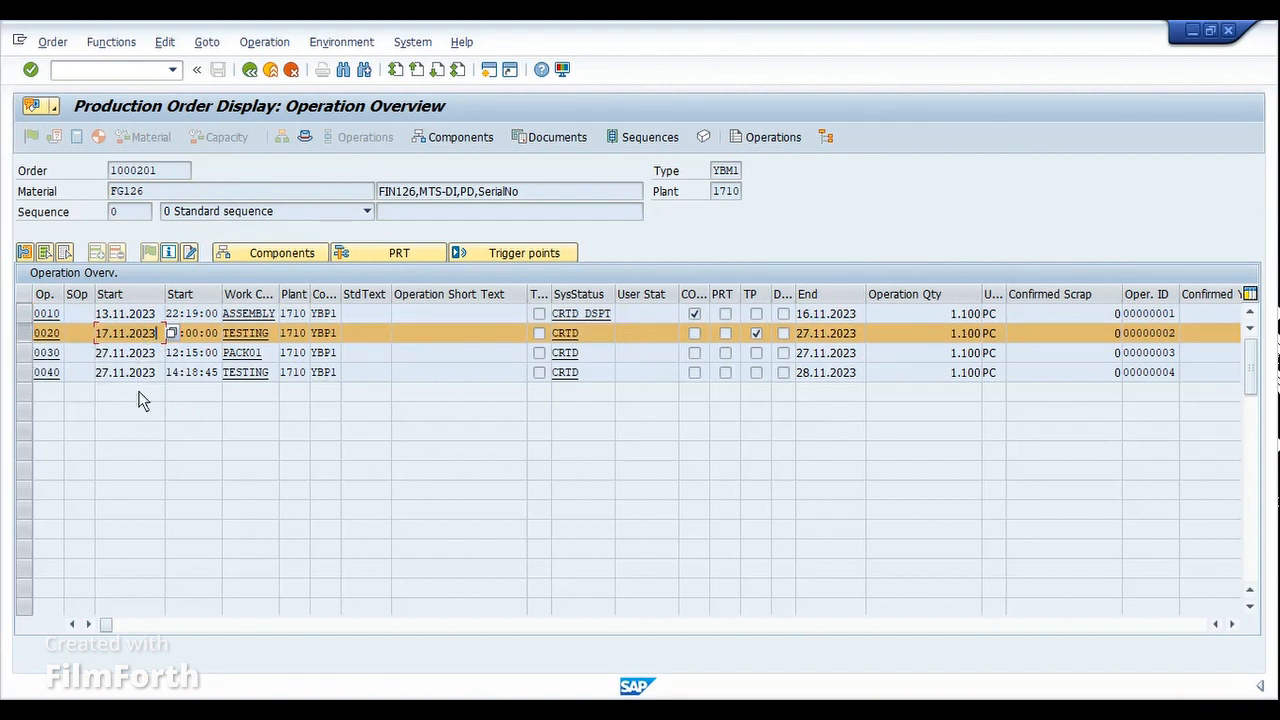
{"action": "left_click", "coordinate": [852, 316]}
- In the scheduling parameters of order type YBM1, try scheduling types Forwards, Current date and Forwards in time, ending with Backwards in time
{"action": "left_click", "coordinate": [530, 710]}
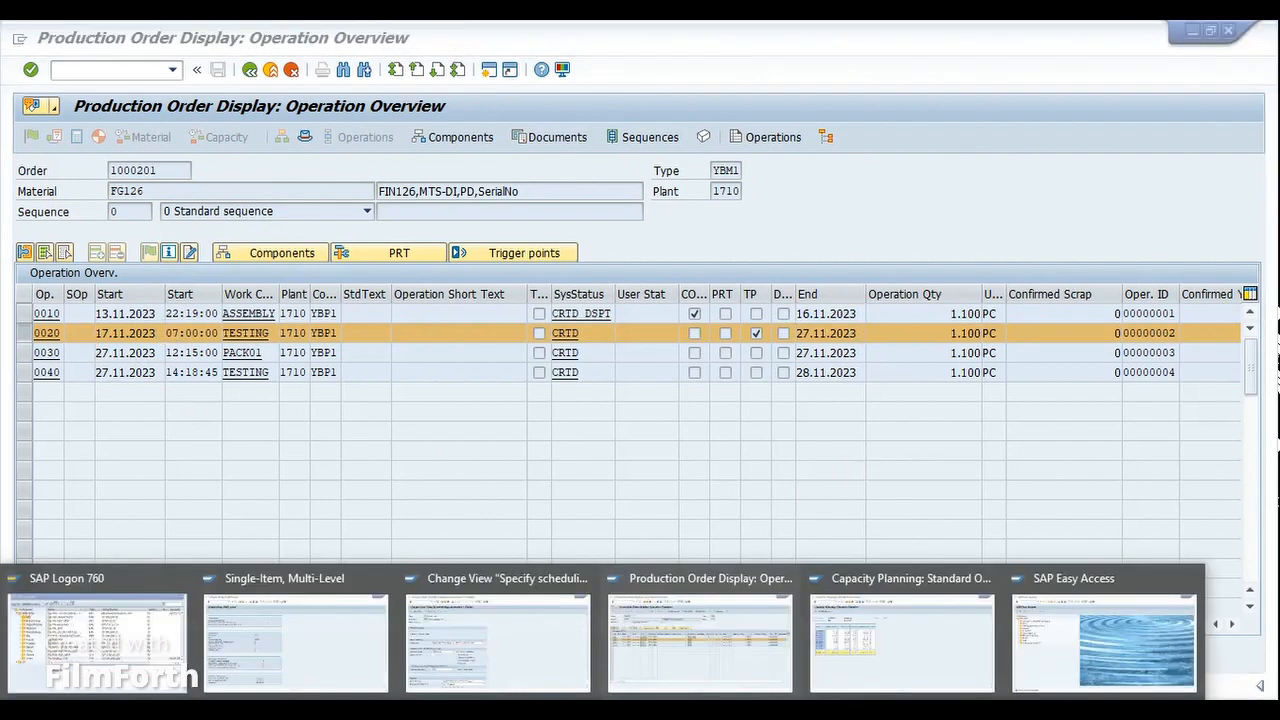
{"action": "left_click", "coordinate": [481, 638]}
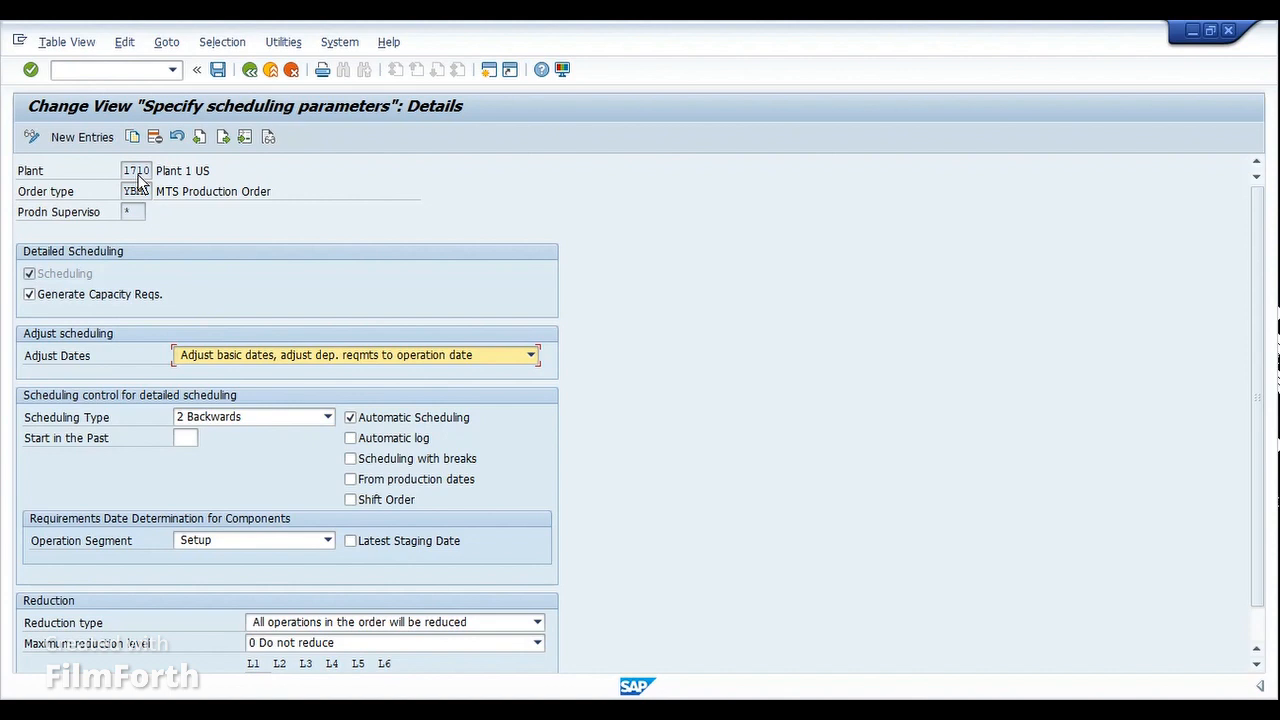
{"action": "left_click", "coordinate": [286, 420]}
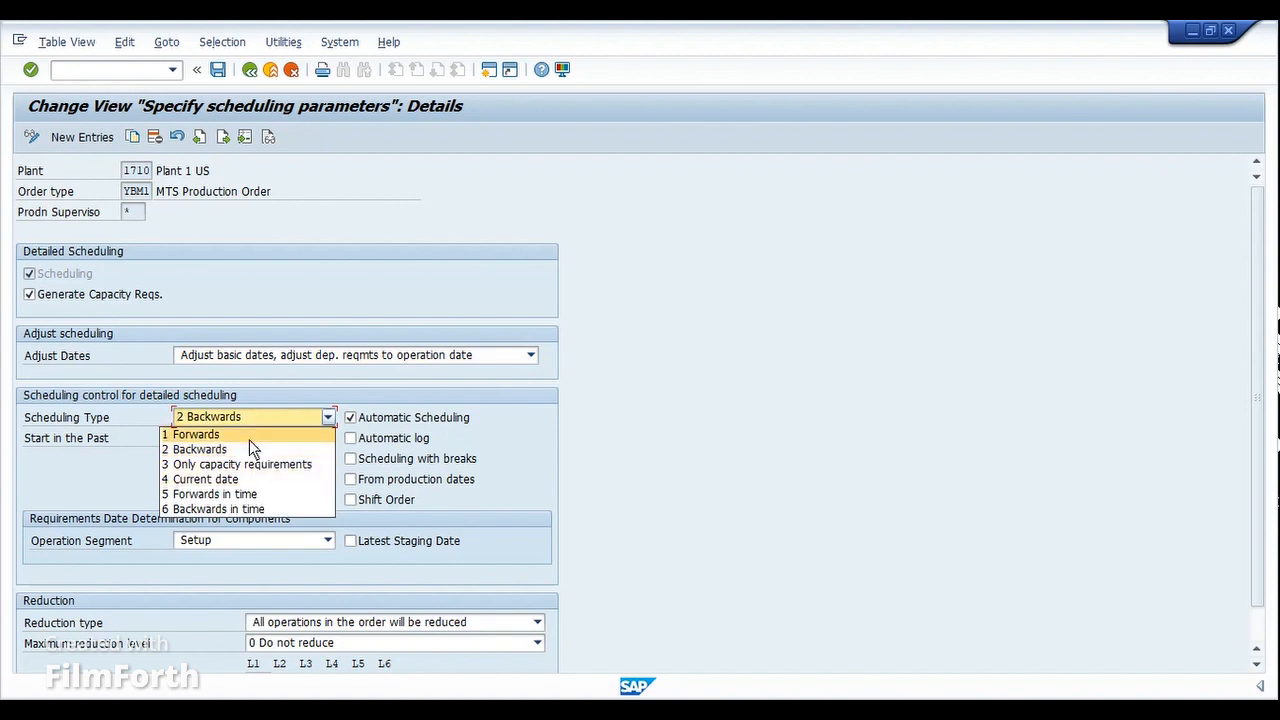
{"action": "left_click", "coordinate": [249, 439]}
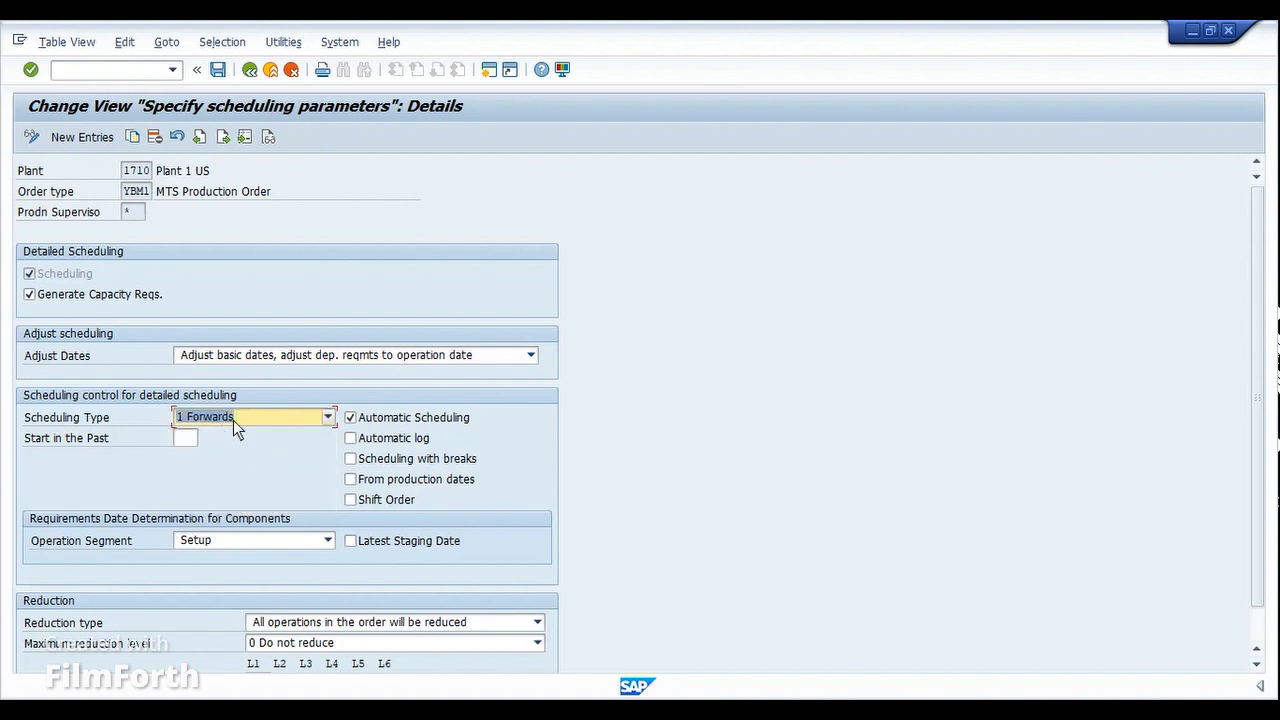
{"action": "left_click", "coordinate": [233, 420]}
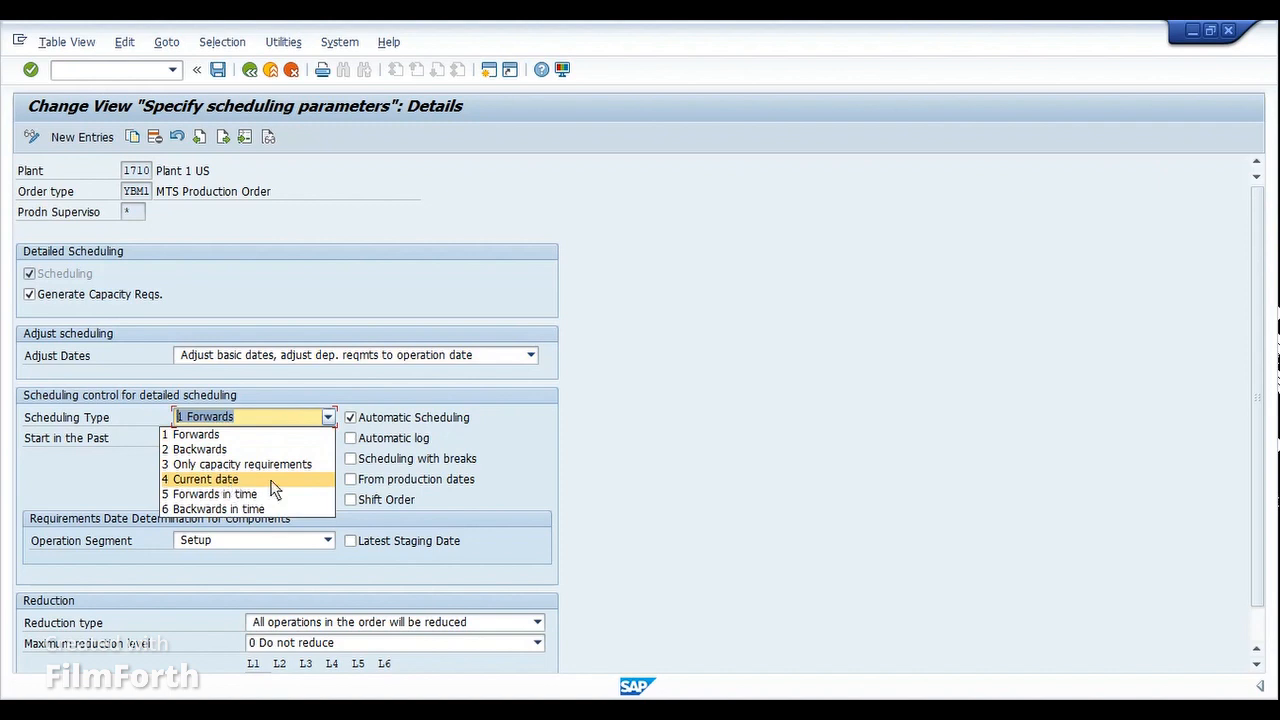
{"action": "left_click", "coordinate": [270, 480]}
{"action": "left_click", "coordinate": [250, 417]}
{"action": "left_click", "coordinate": [248, 494]}
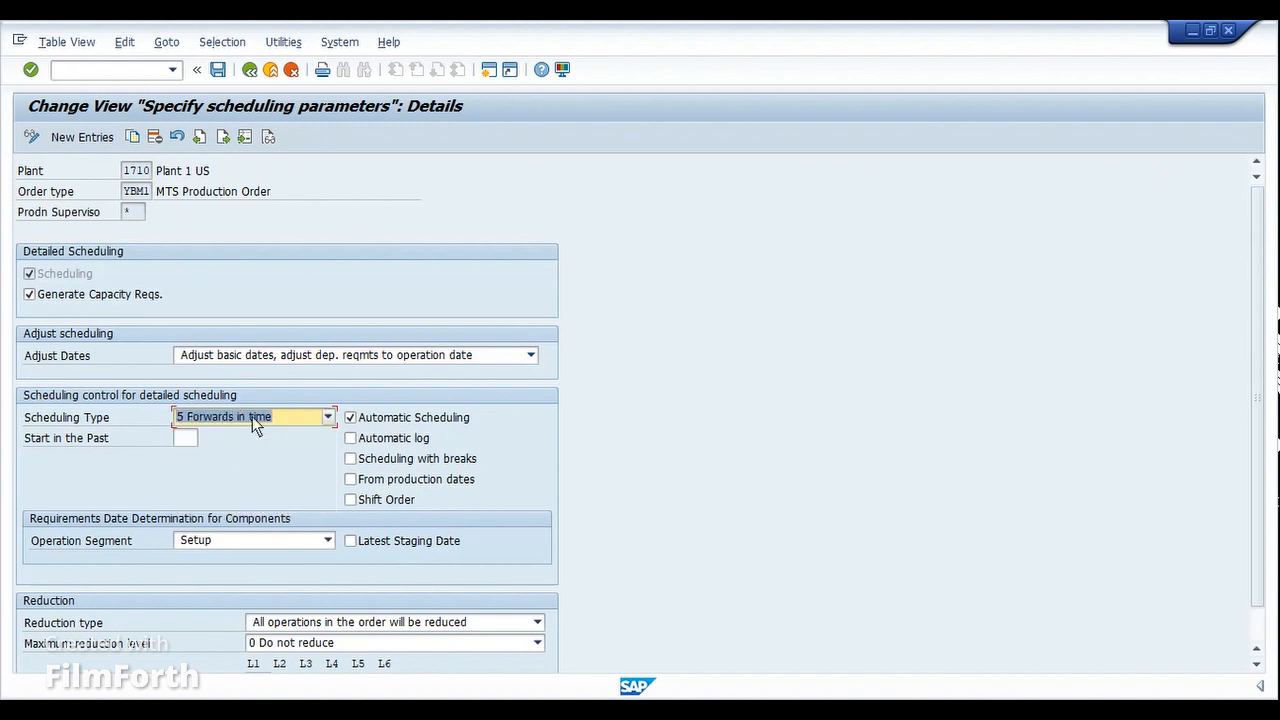
{"action": "left_click", "coordinate": [252, 416]}
{"action": "left_click", "coordinate": [248, 507]}
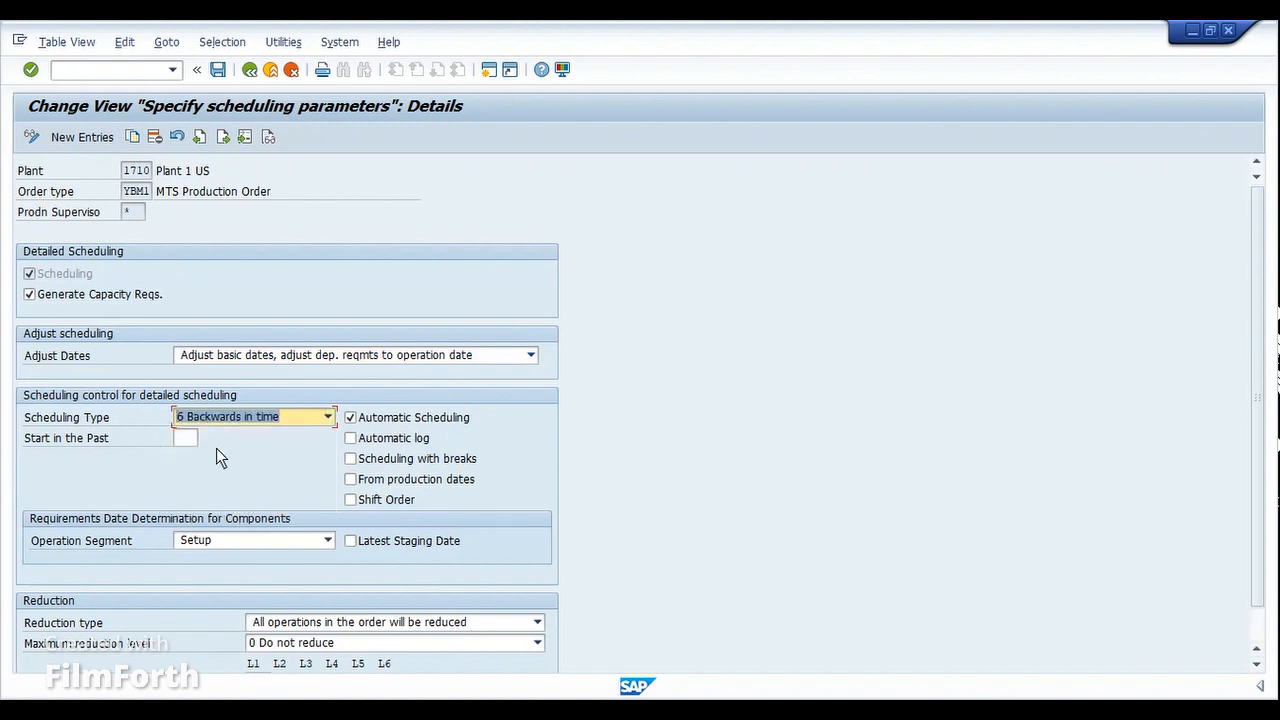